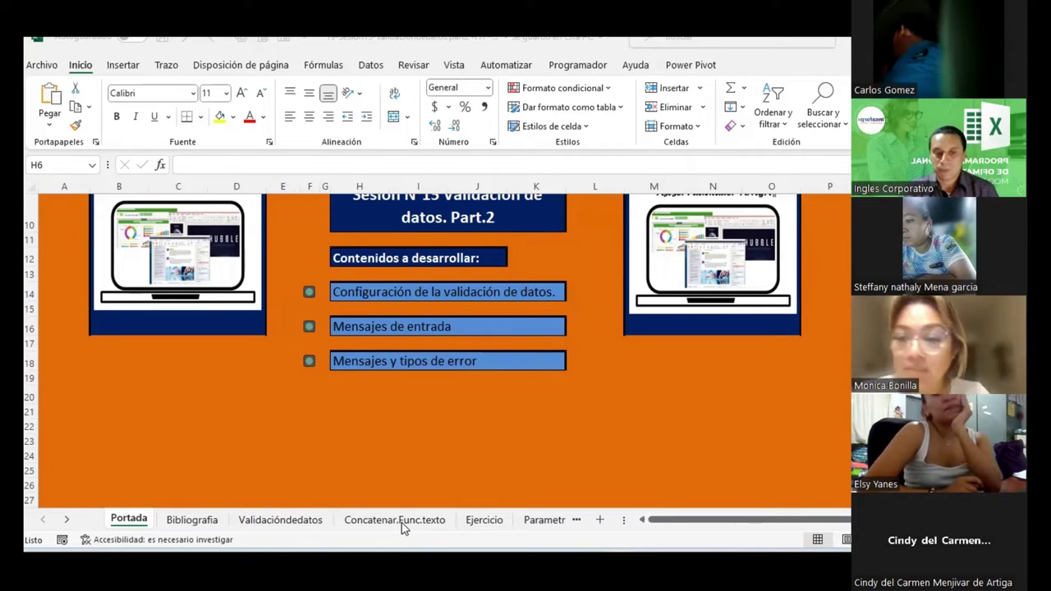
Switch to the Validacióndedatos sheet and bring the 'Criterios de validación' examples into view.
click(292, 517)
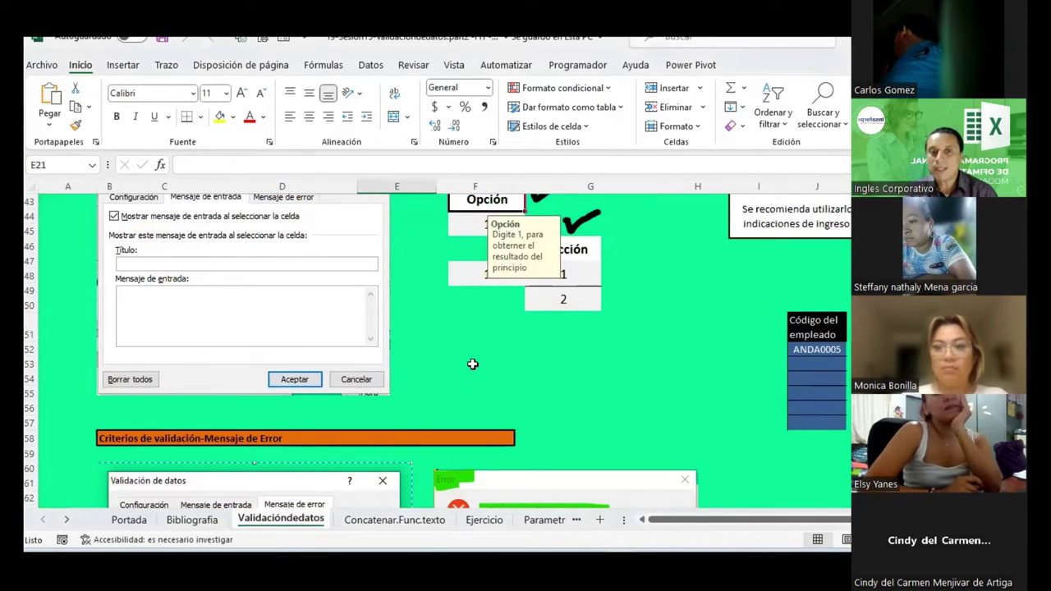
scroll(472, 363, up, 5)
scroll(472, 363, up, 4)
scroll(471, 363, up, 2)
scroll(472, 363, down, 3)
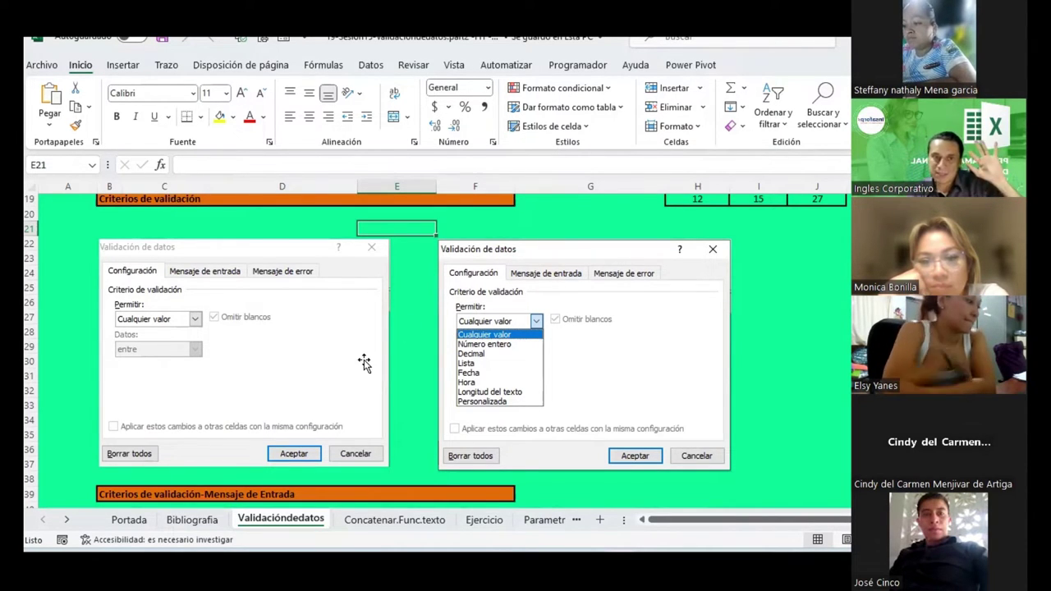
Browse the validation and error-message examples, then go to the Concatenar.Func.texto sheet.
mouse_move(680, 520)
mouse_down()
mouse_move(702, 521)
mouse_move(674, 521)
mouse_up()
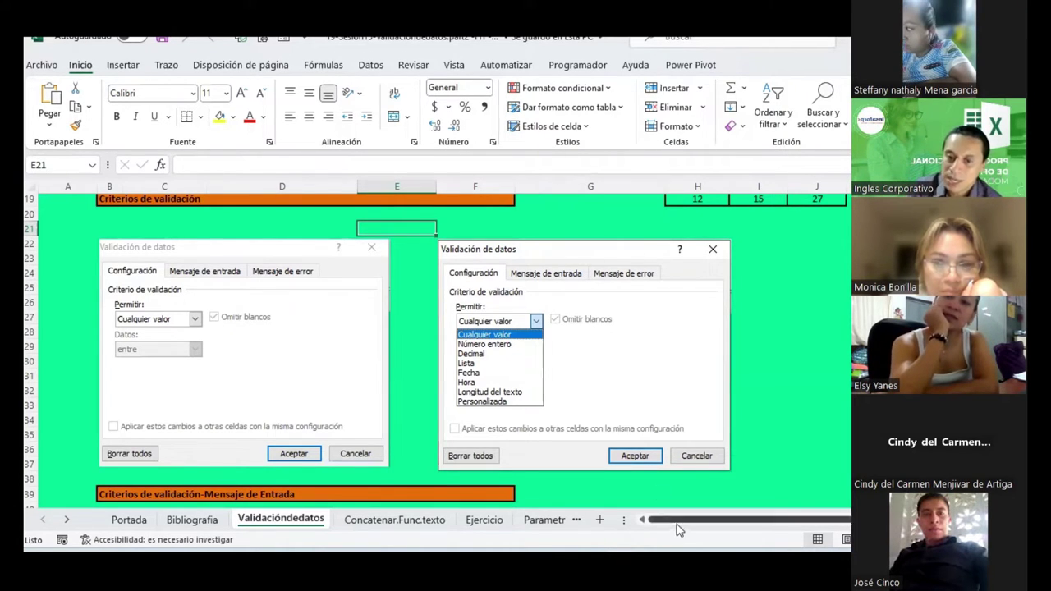
drag(679, 521, 704, 522)
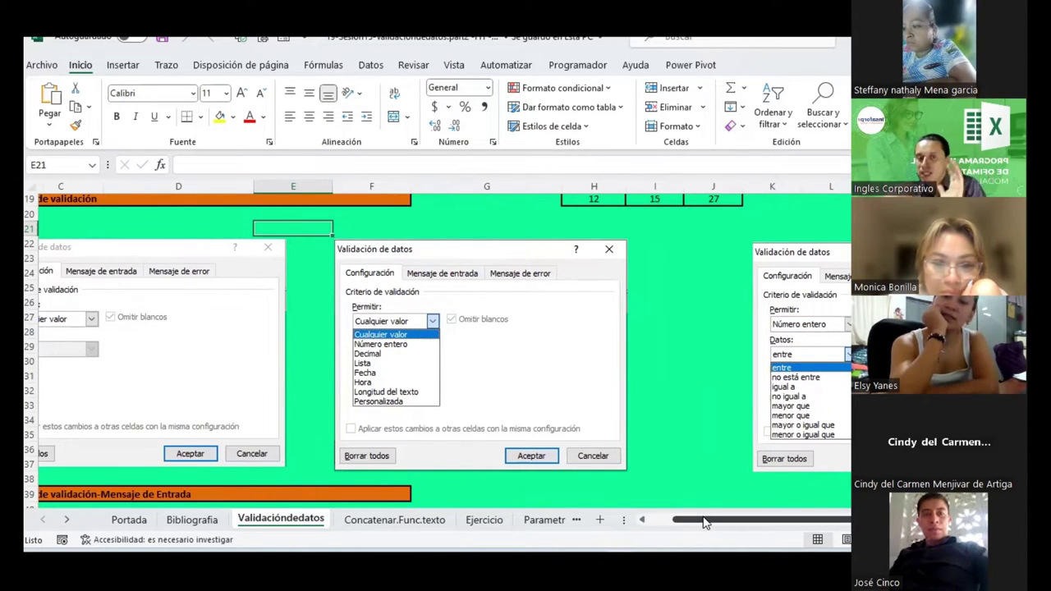
scroll(534, 408, down, 4)
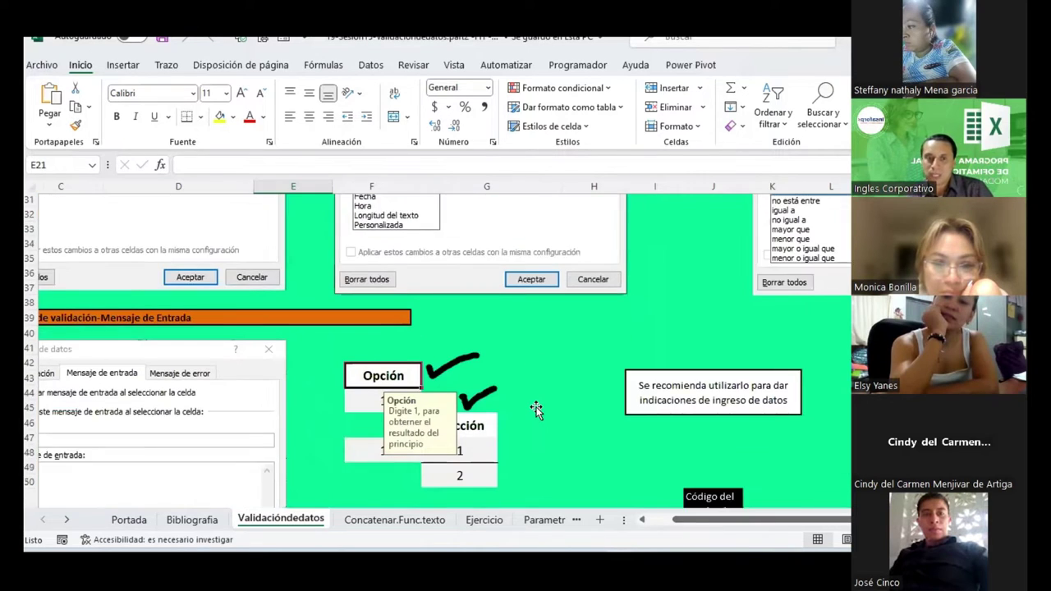
scroll(535, 408, down, 2)
drag(715, 518, 690, 518)
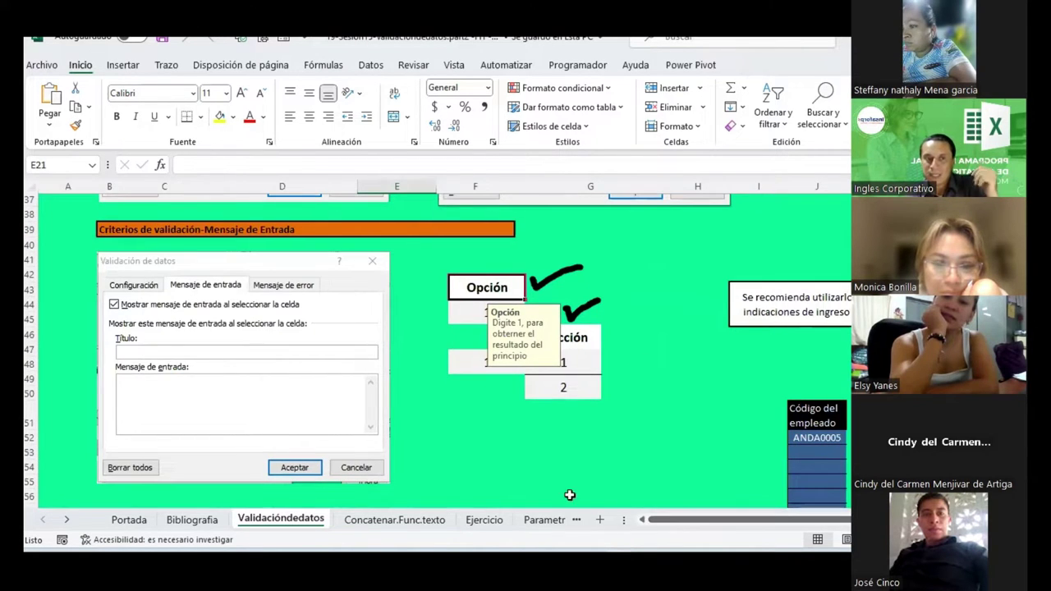
scroll(351, 331, down, 4)
scroll(352, 331, down, 3)
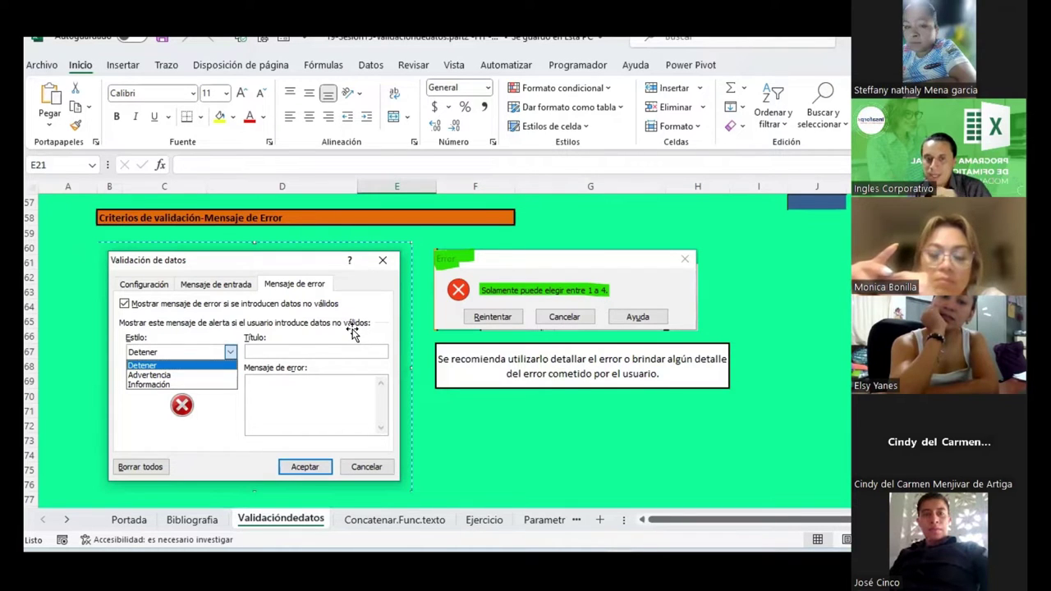
click(398, 521)
scroll(670, 526, left, 5)
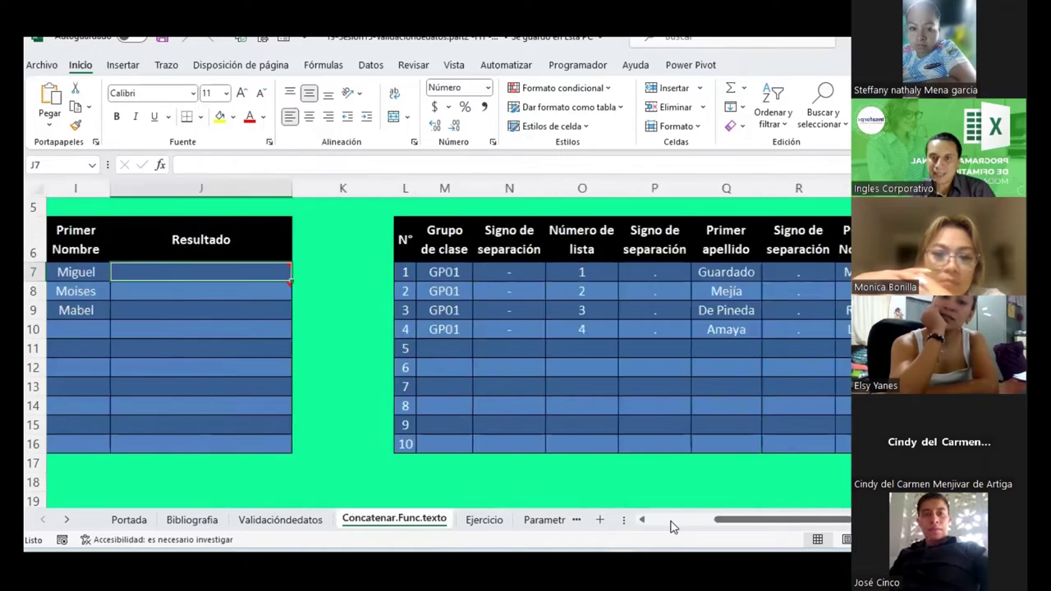
scroll(671, 526, left, 5)
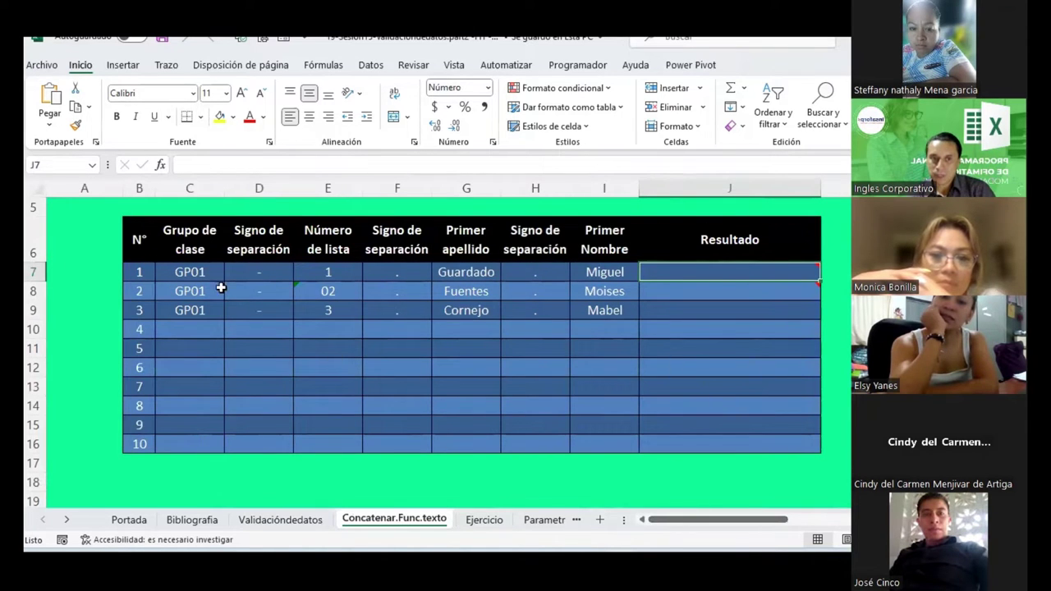
click(195, 271)
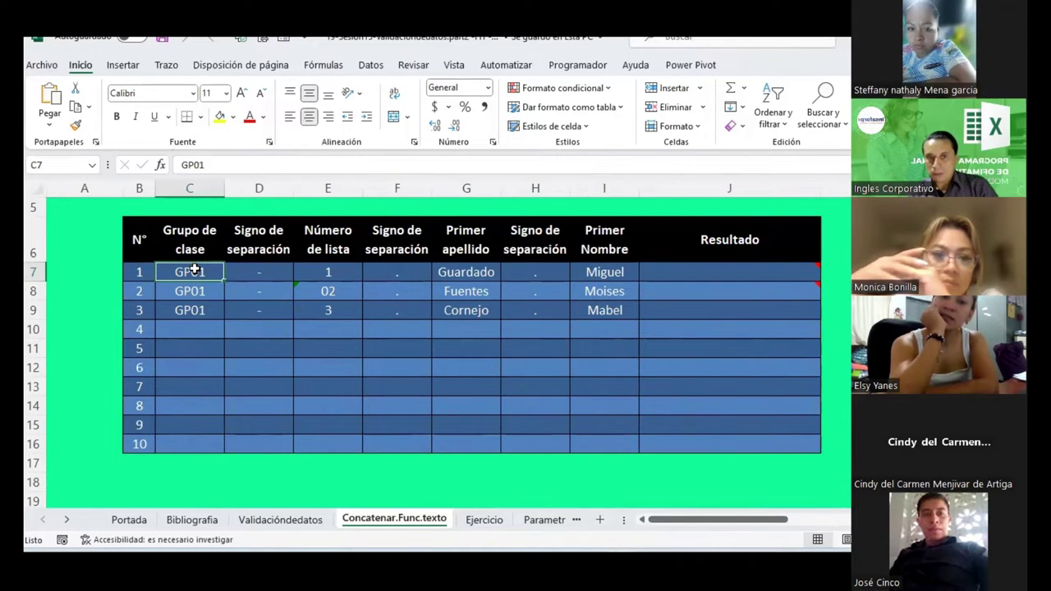
click(341, 293)
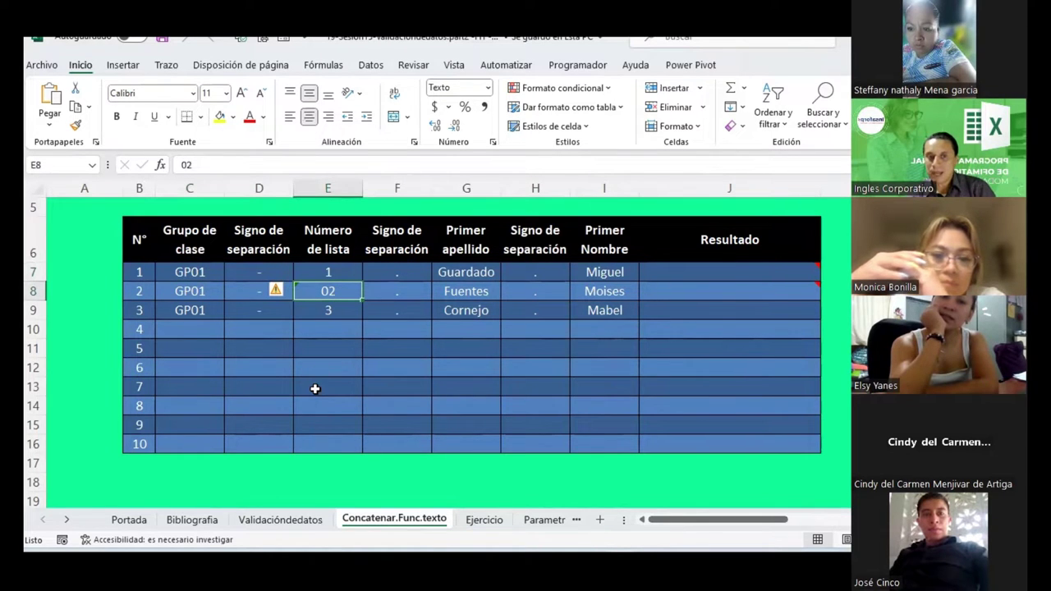
scroll(331, 385, up, 1)
scroll(331, 385, up, 1)
scroll(331, 385, up, 1)
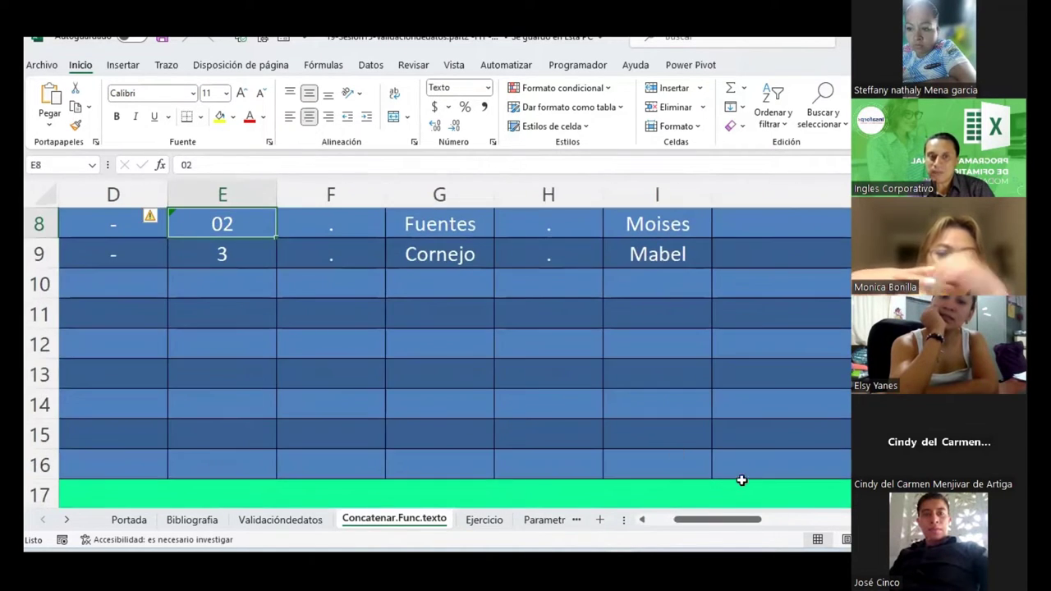
drag(731, 519, 656, 520)
scroll(439, 399, up, 1)
scroll(438, 398, up, 1)
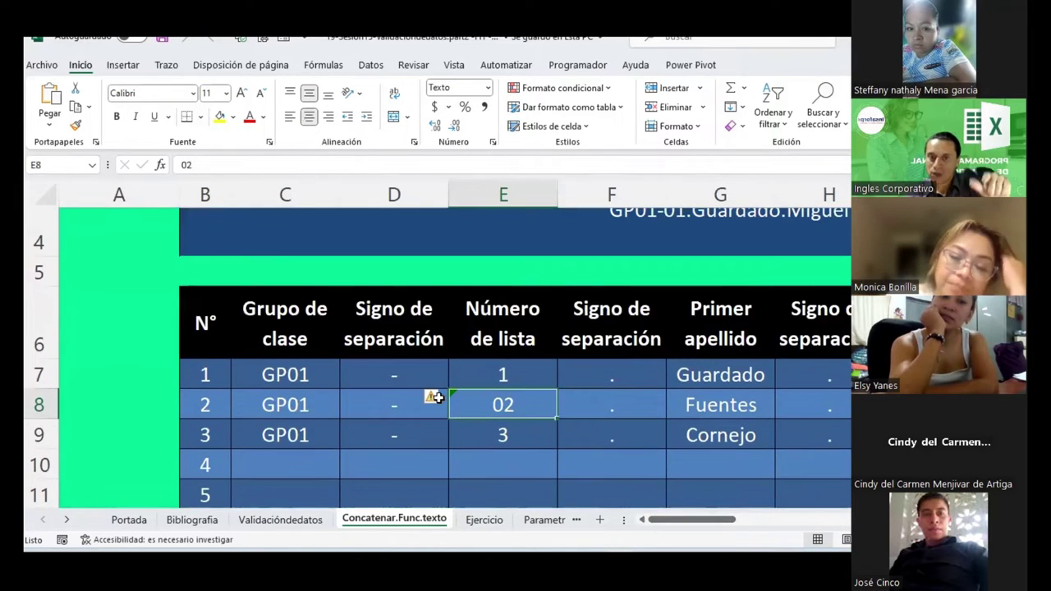
scroll(436, 398, down, 1)
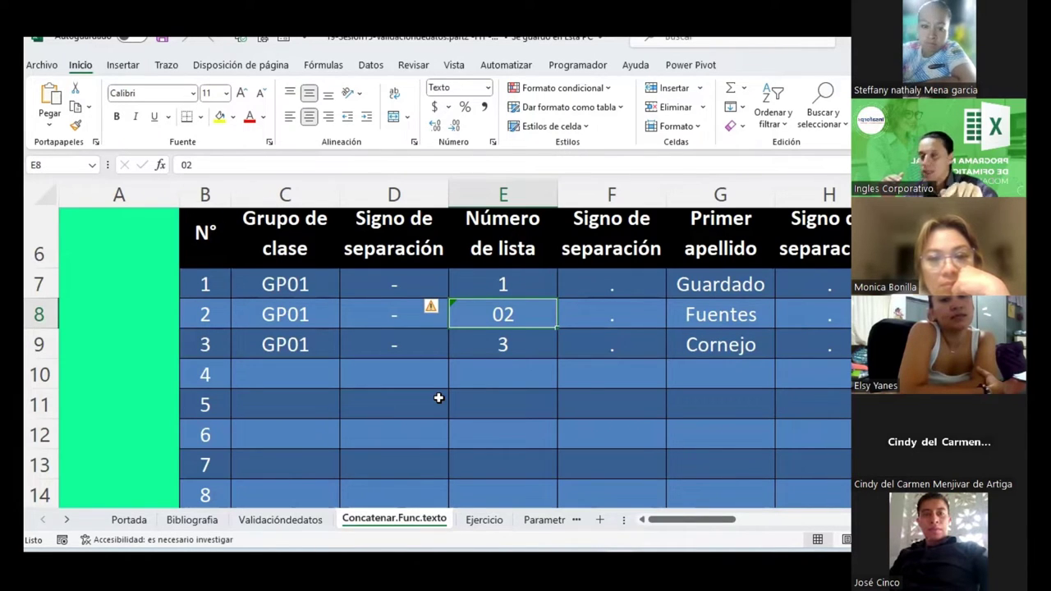
click(535, 379)
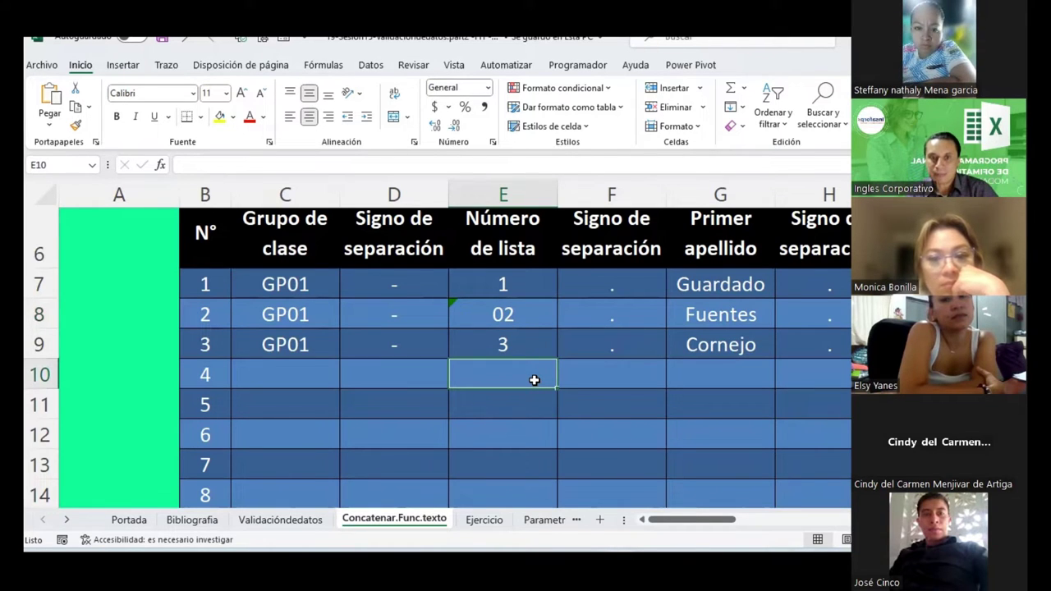
Give E10 the custom number format 00 and enter 2 so it displays 02.
right_click(535, 380)
click(602, 450)
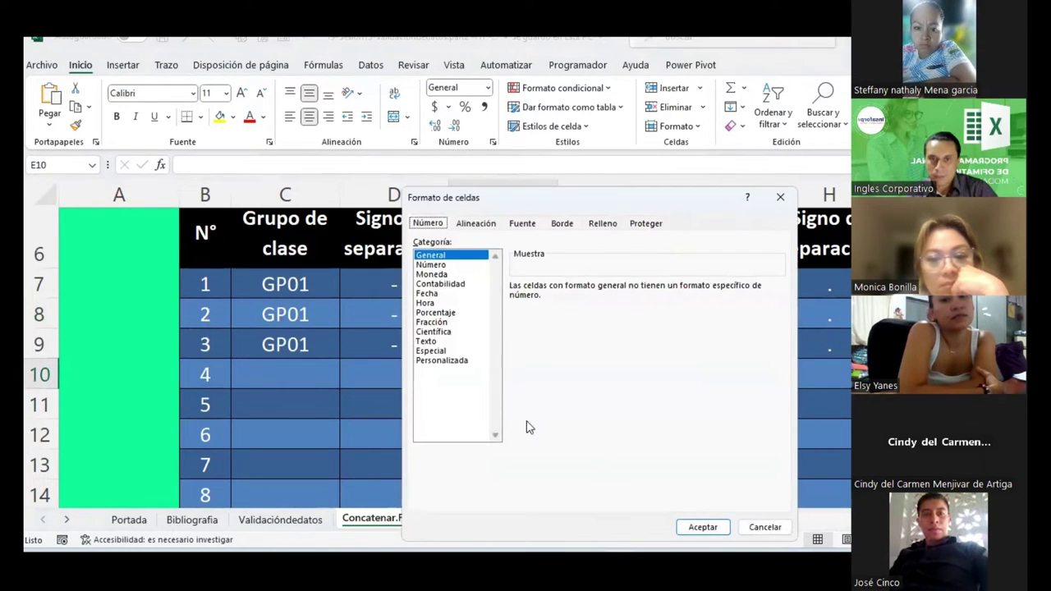
click(443, 361)
text(00)
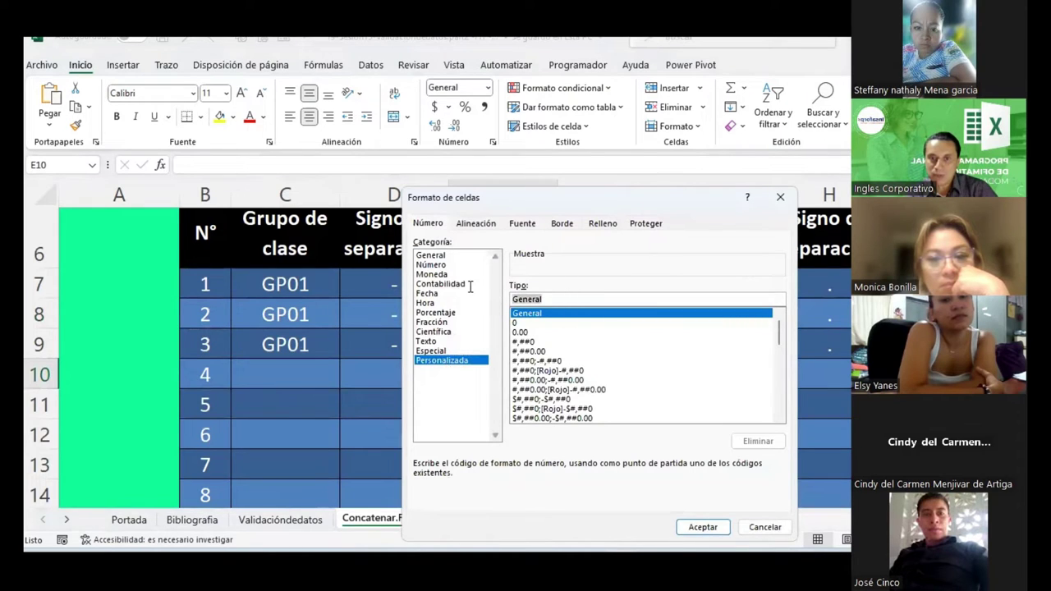
click(681, 527)
text(2)
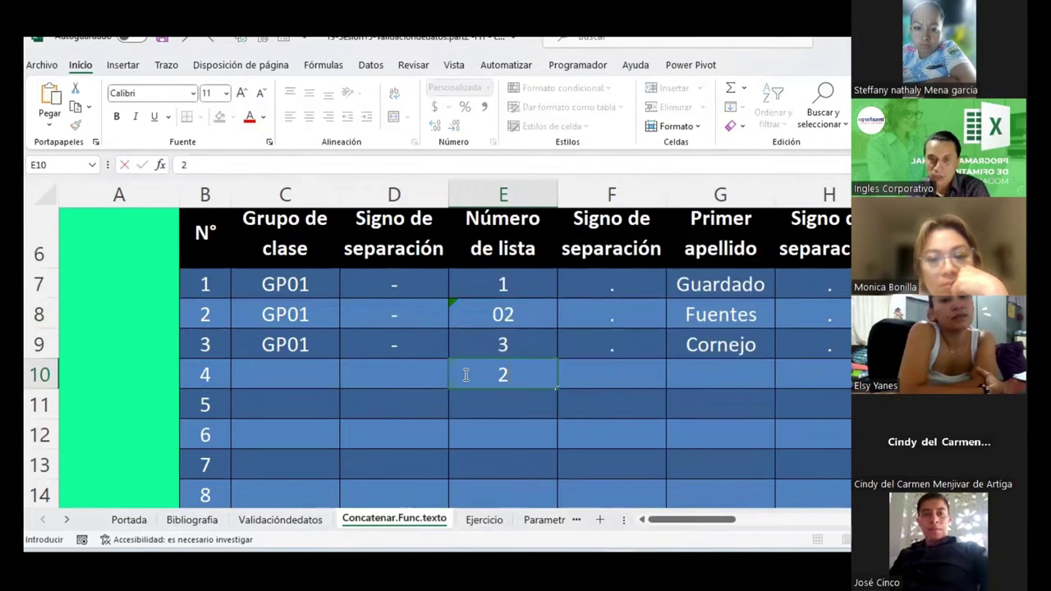
key(Return)
Check that E10 stores 2 while displaying 02, then compare it with E8.
click(509, 375)
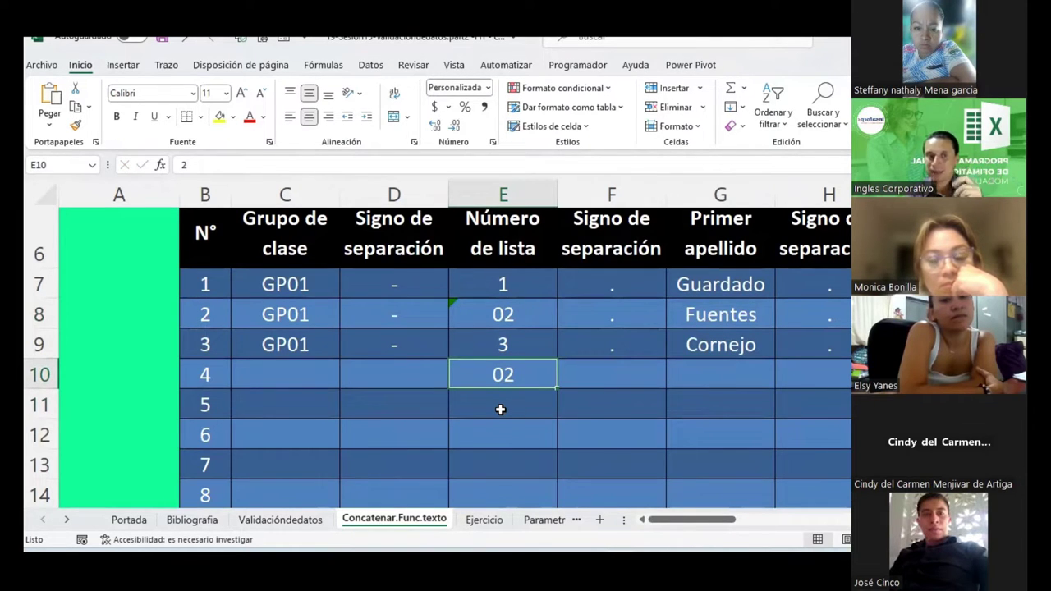
click(205, 163)
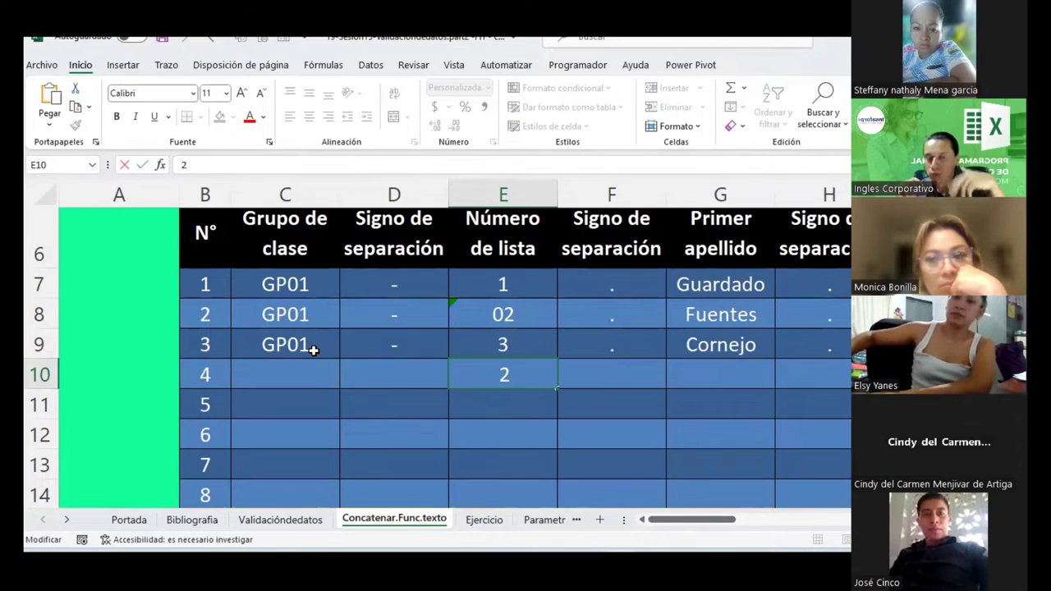
key(Escape)
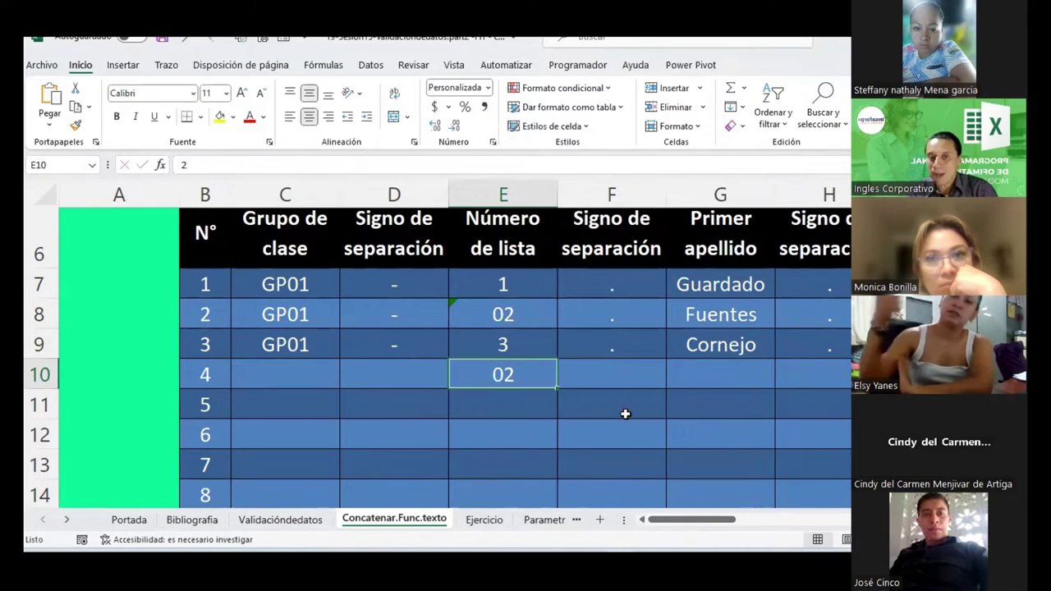
click(205, 165)
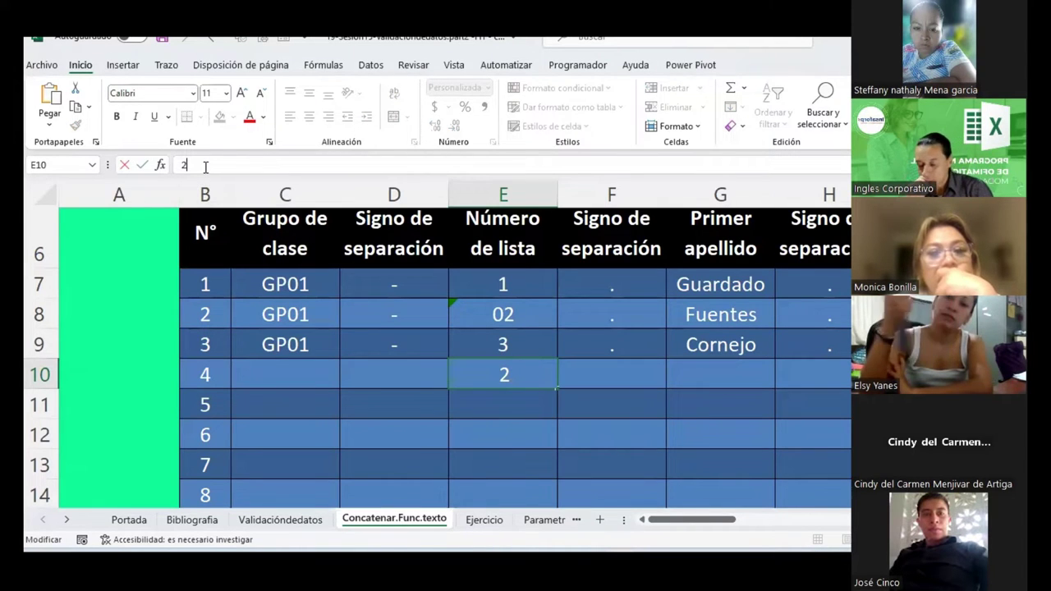
key(Escape)
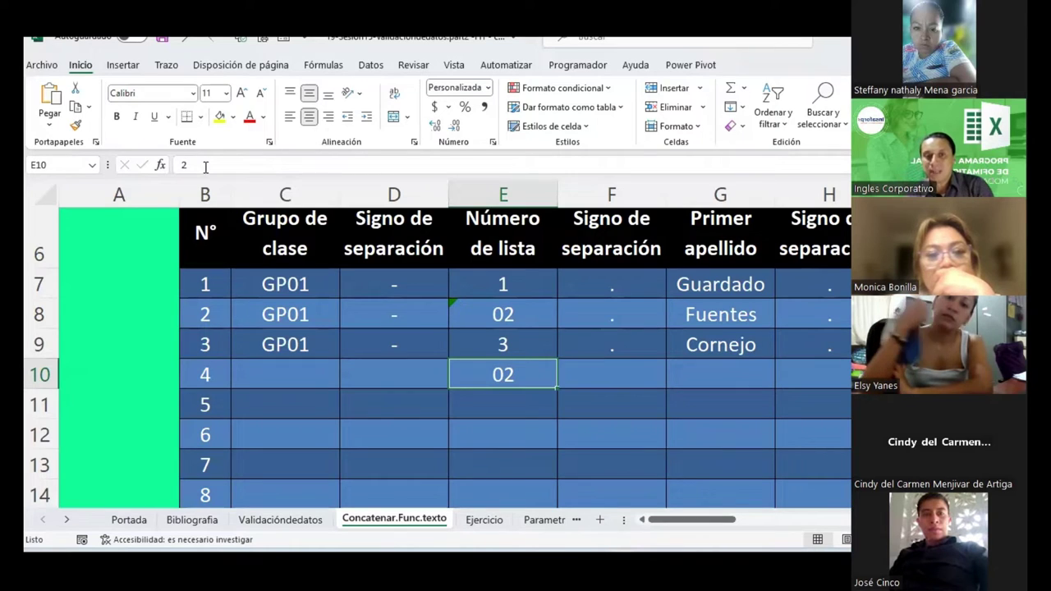
click(529, 310)
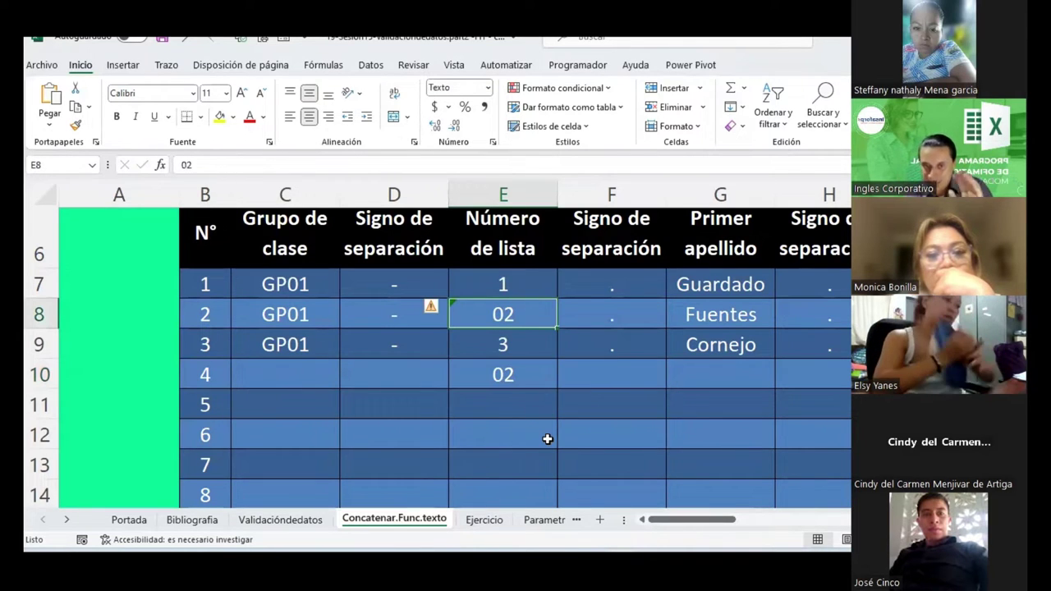
Confirm 02 as E8's list number, glance at the instructions above, and return to the table.
click(204, 162)
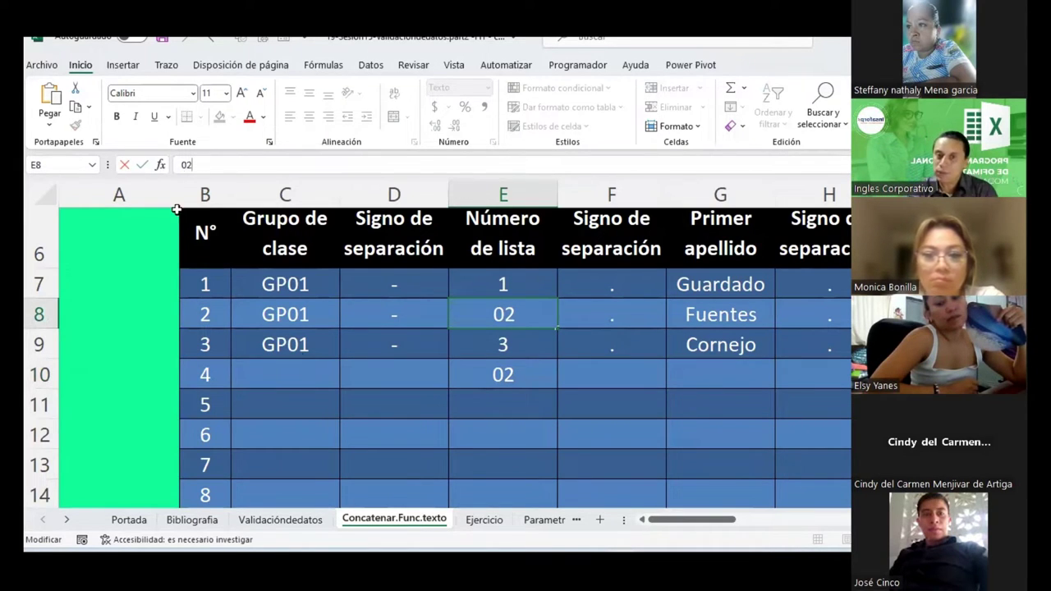
click(394, 423)
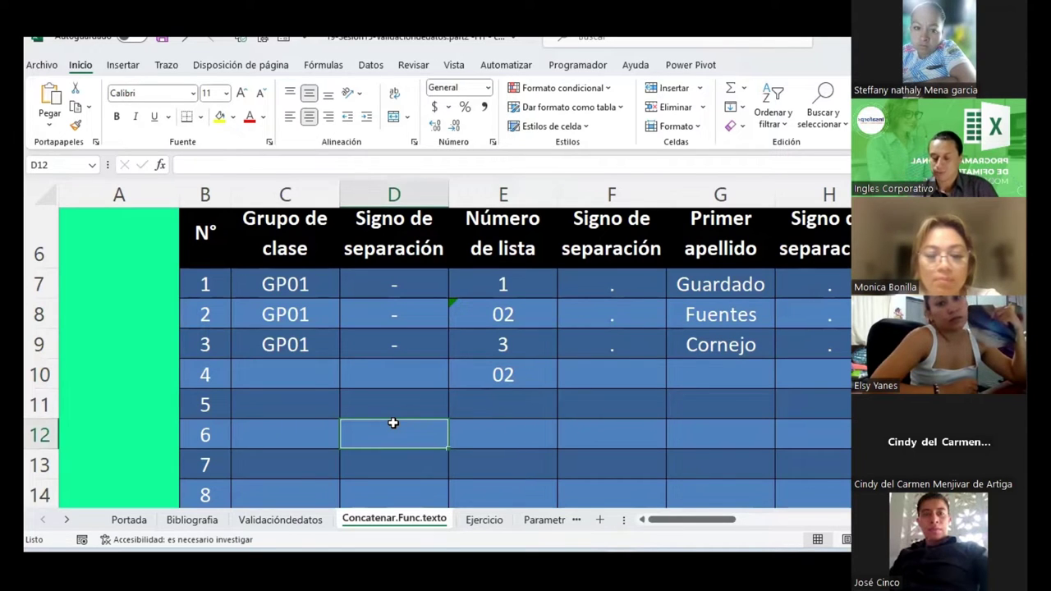
key(Up)
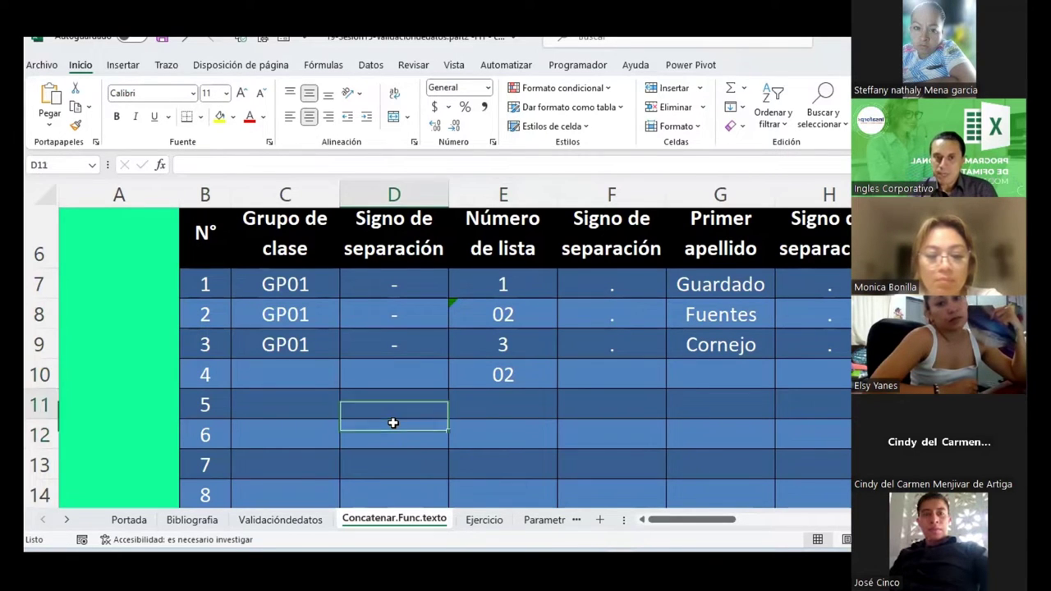
key(Up)
key(Page_Up)
key(Down)
key(Down)
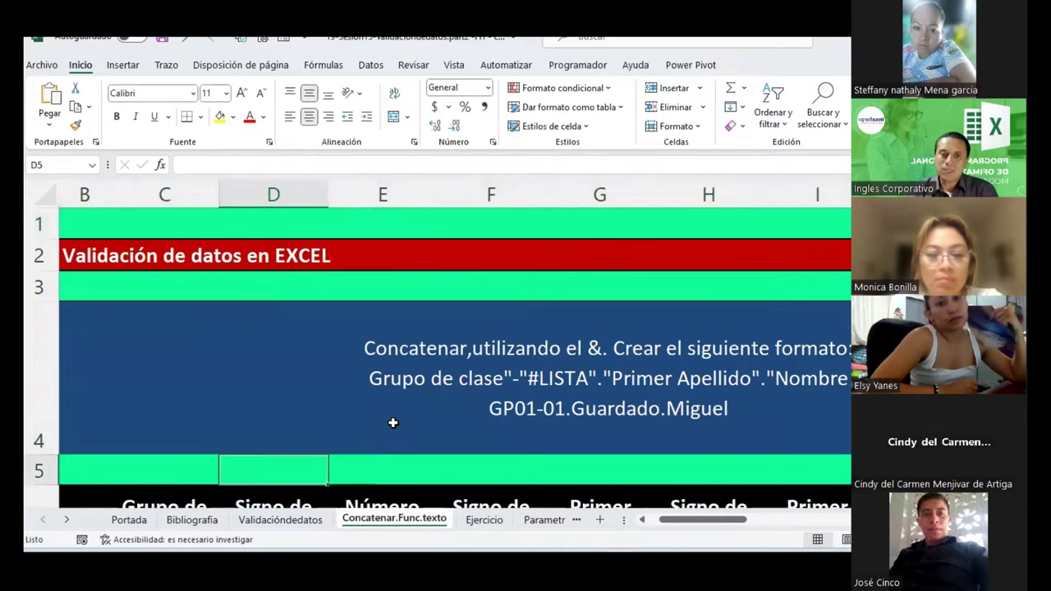
key(Down)
key(Down)
key(Down)
ctrl+scroll(393, 422, down, 1)
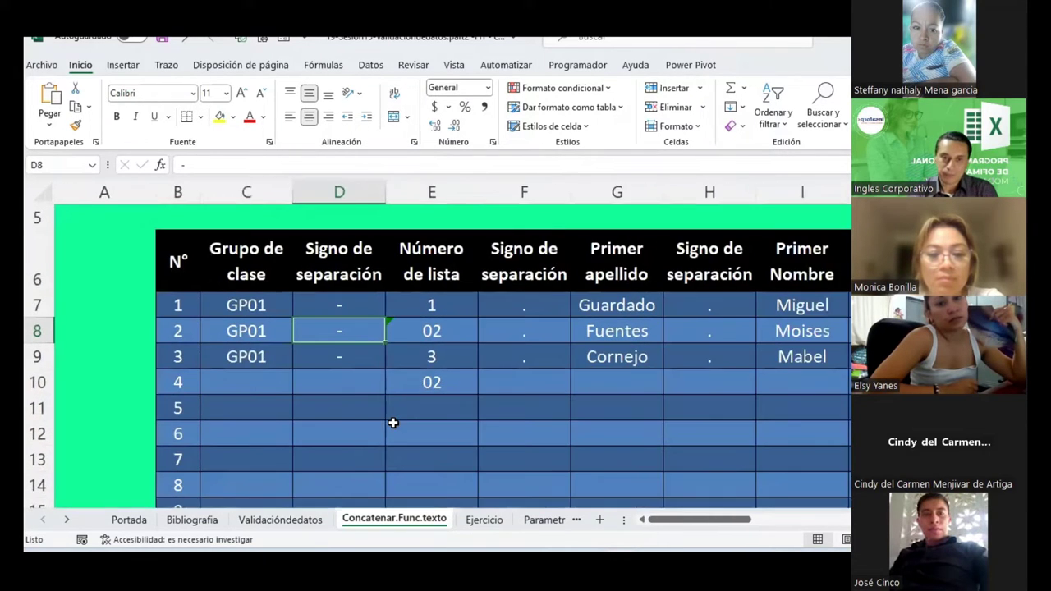
ctrl+scroll(392, 422, down, 1)
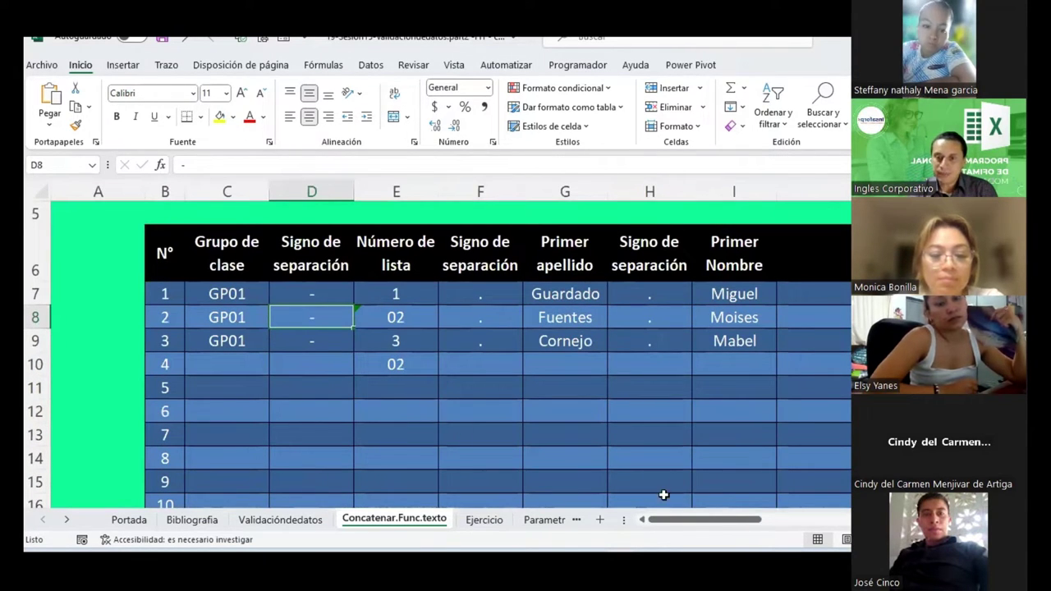
drag(674, 522, 685, 524)
scroll(481, 403, up, 2)
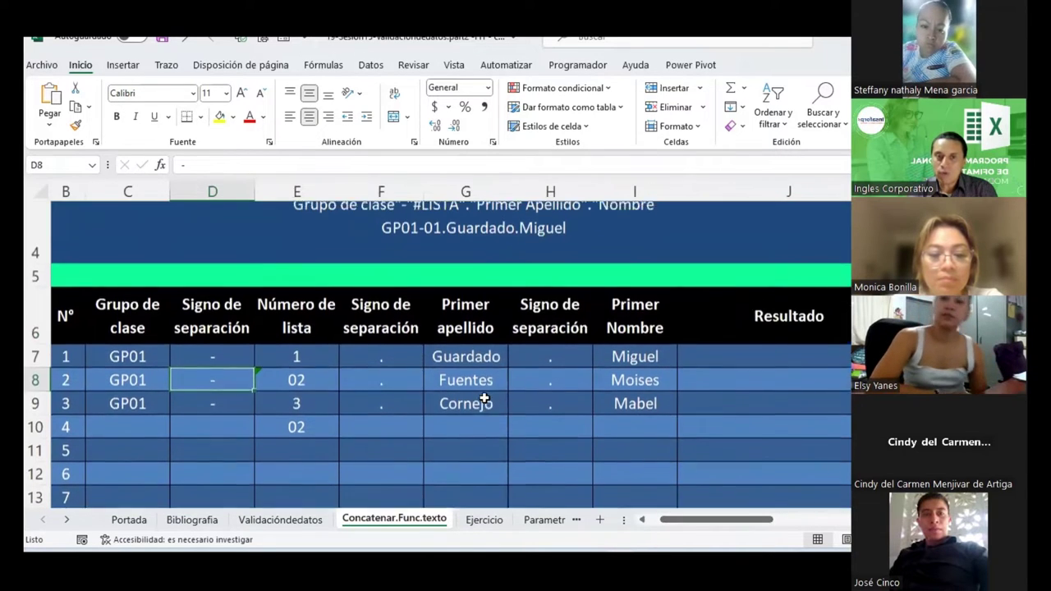
click(377, 303)
double_click(377, 303)
drag(384, 305, 586, 306)
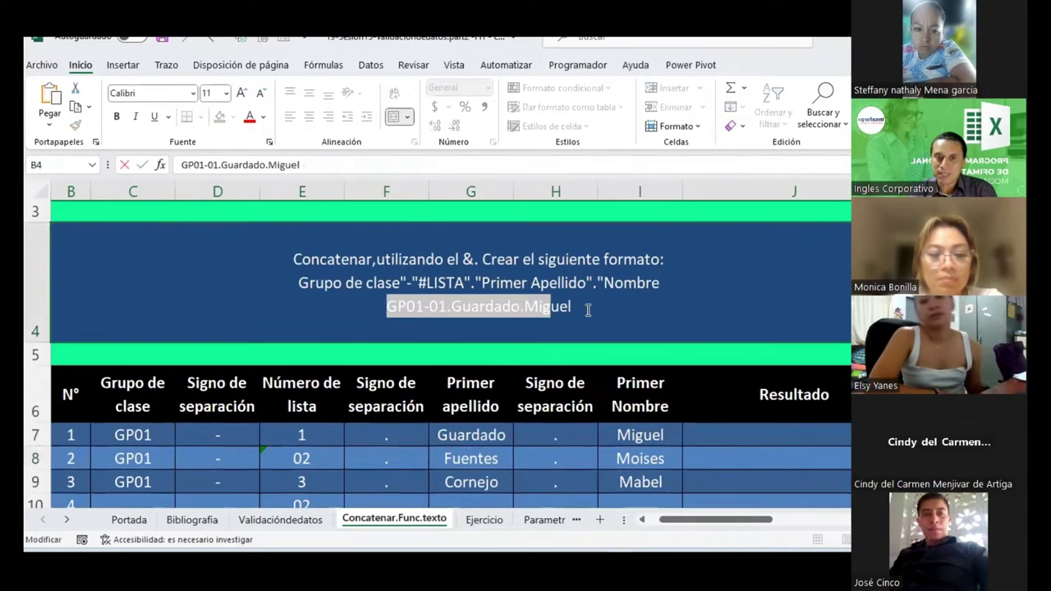
click(532, 348)
scroll(499, 333, up, 2)
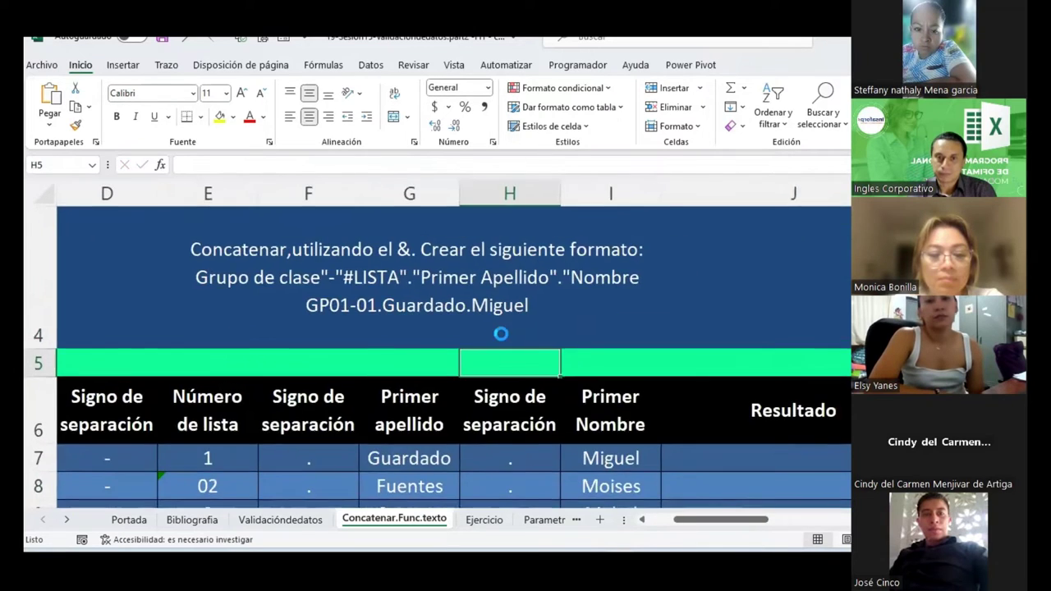
scroll(493, 328, up, 2)
scroll(370, 318, up, 2)
scroll(369, 318, down, 1)
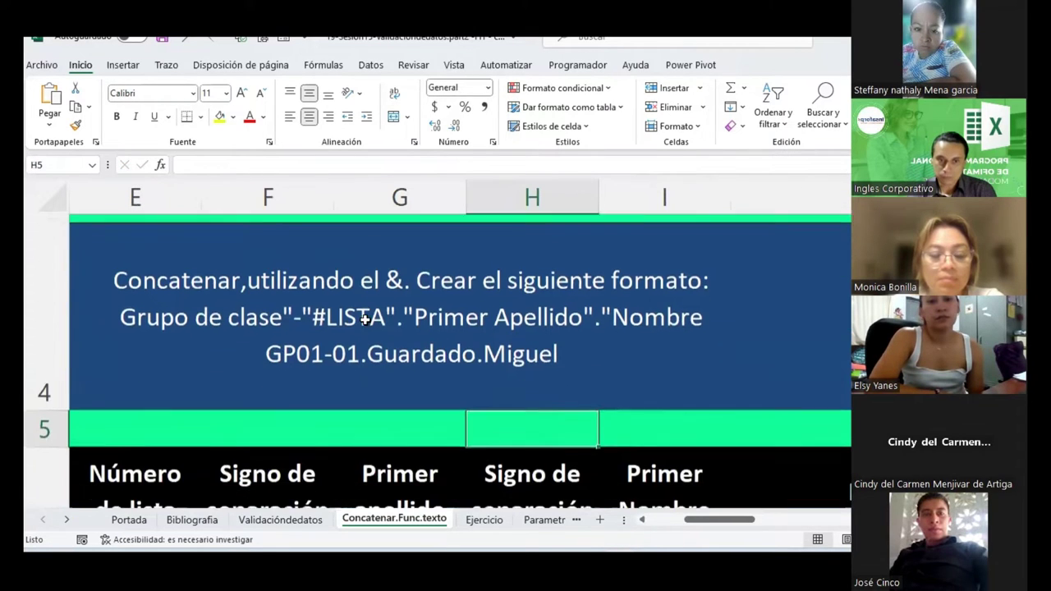
double_click(275, 349)
drag(391, 349, 704, 360)
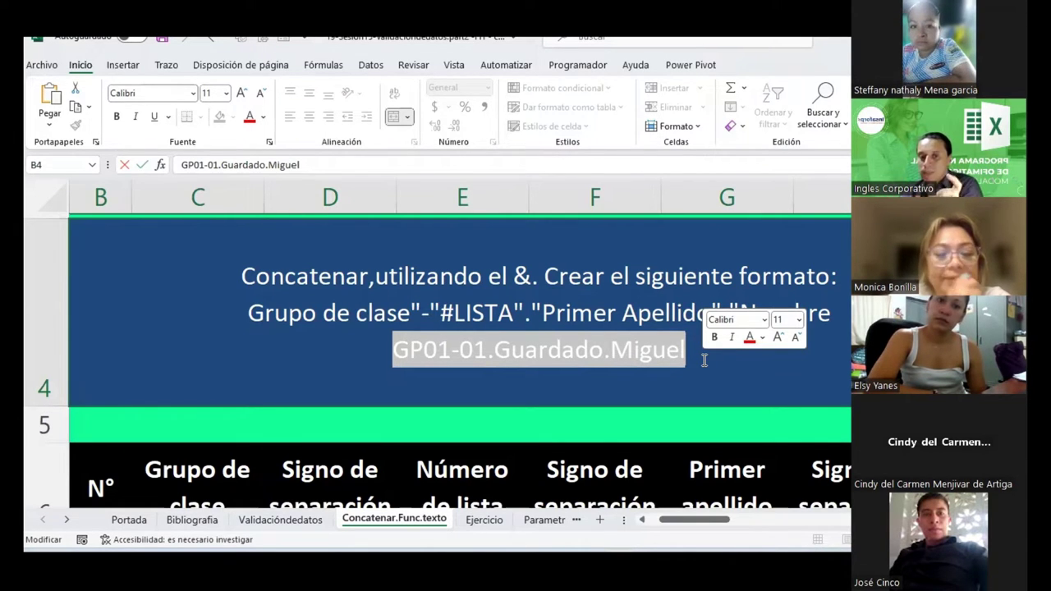
scroll(704, 360, down, 3)
scroll(699, 356, up, 1)
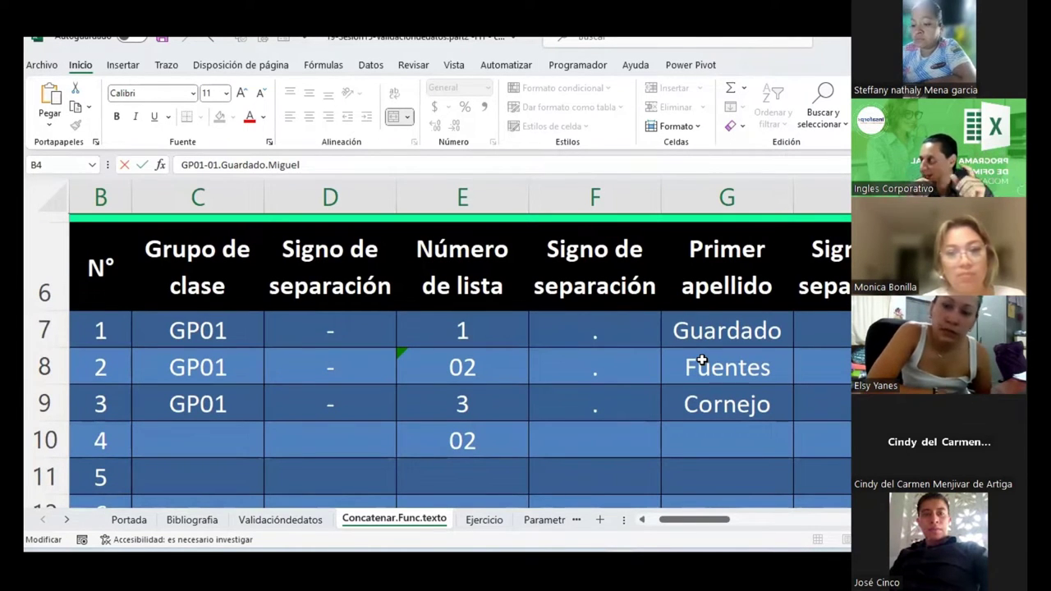
scroll(701, 359, up, 2)
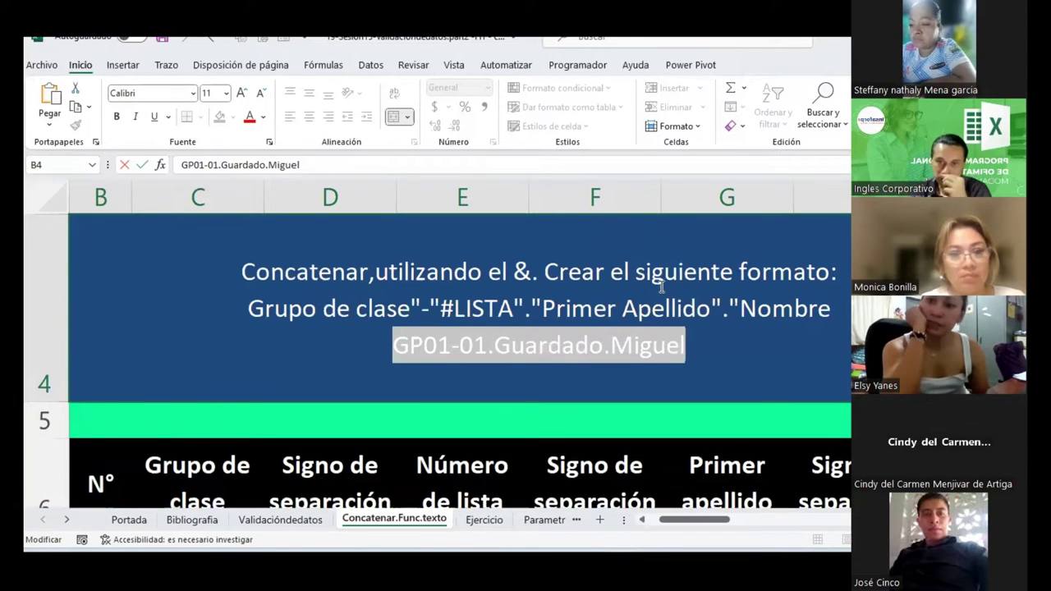
click(515, 412)
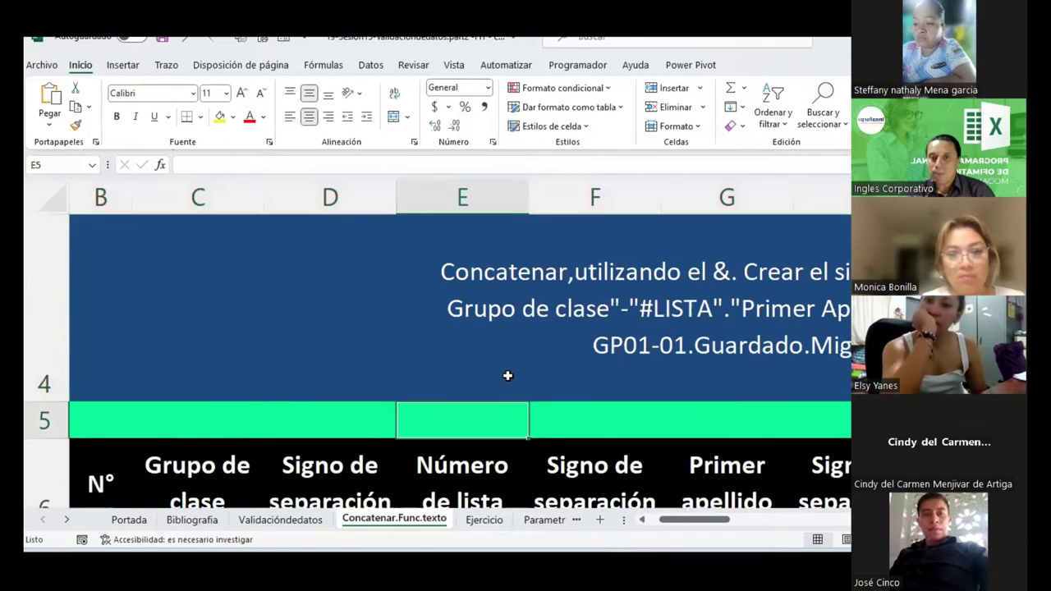
ctrl+scroll(507, 376, down, 1)
scroll(507, 375, down, 1)
scroll(507, 375, down, 1)
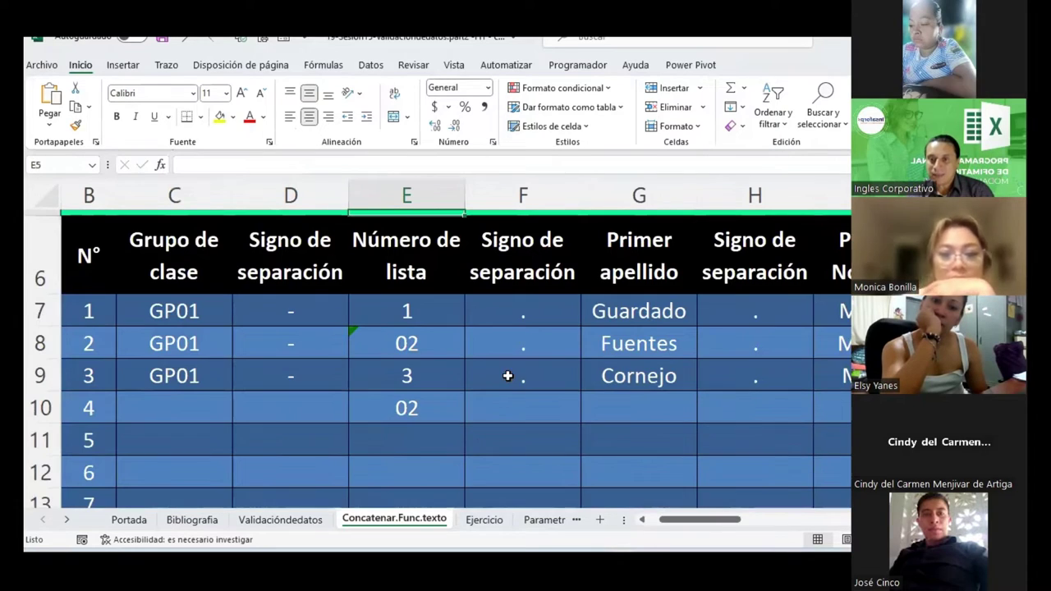
drag(715, 526, 741, 526)
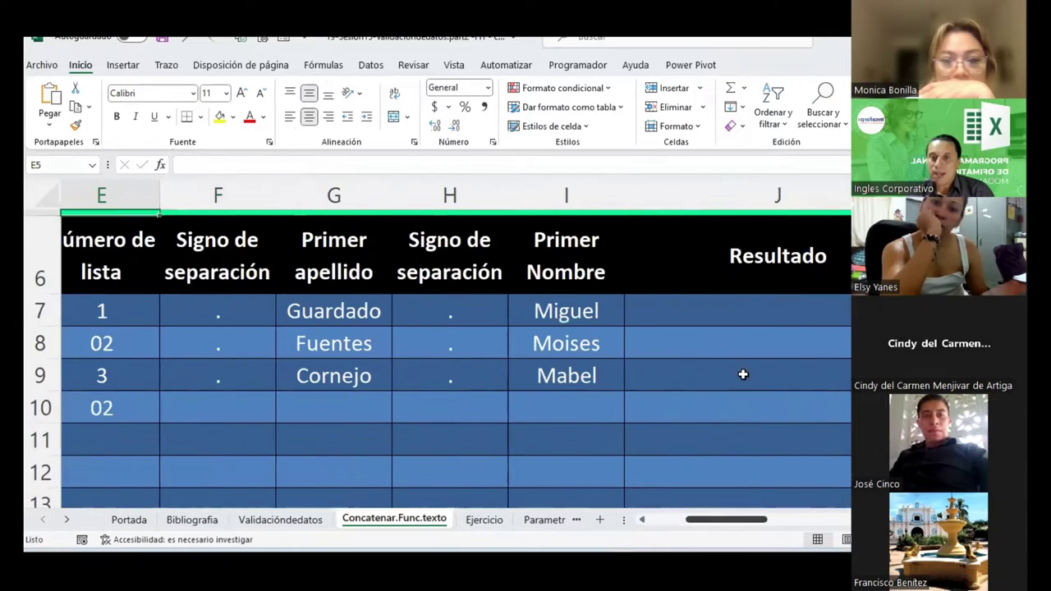
click(716, 317)
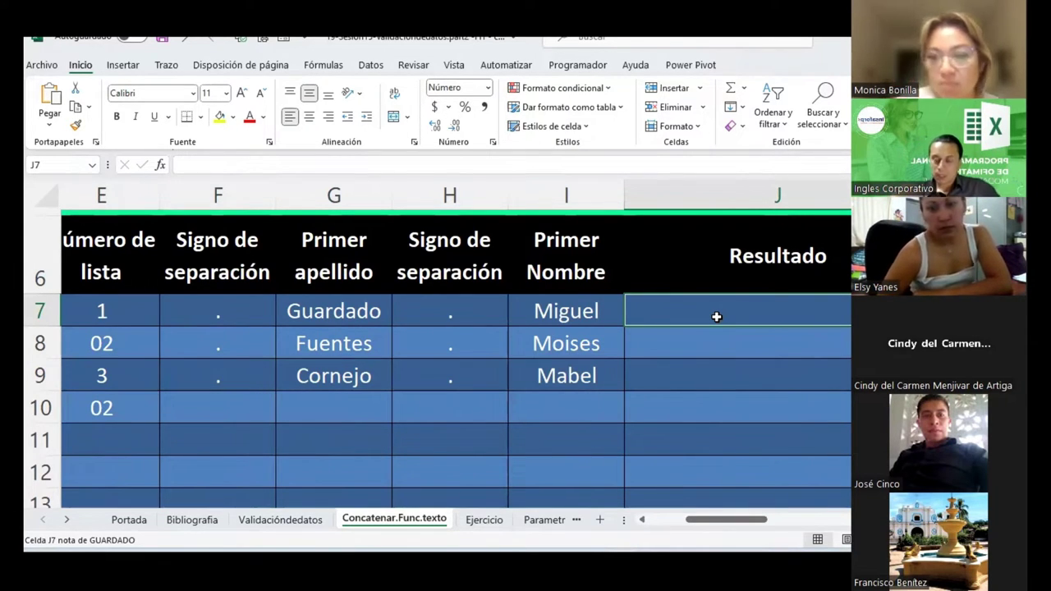
key(Left)
key(Left)
key(Left)
key(Left)
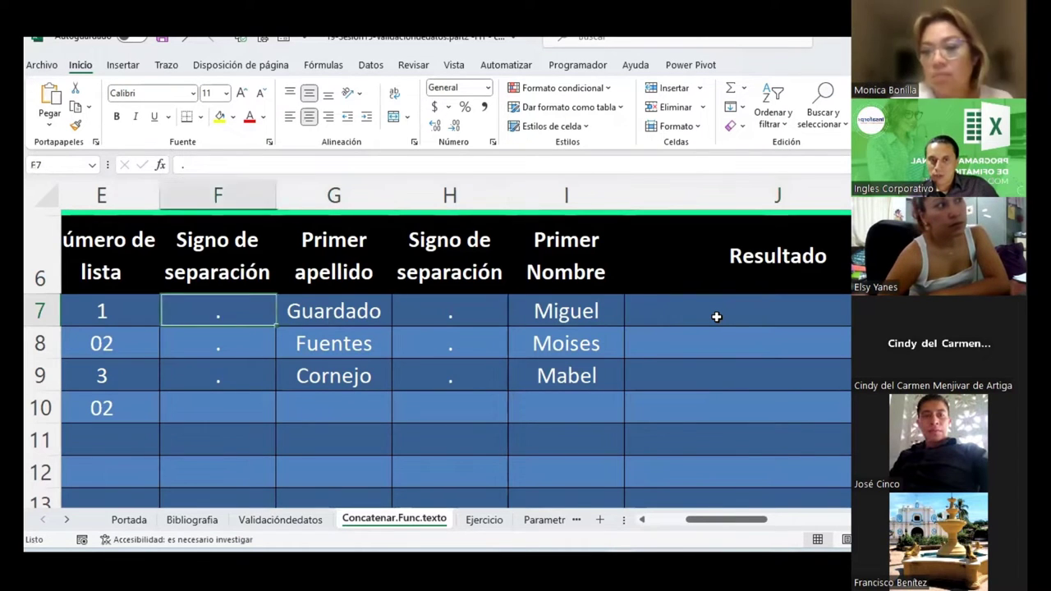
key(Left)
key(Left)
key(Left)
key(Left)
key(Right)
key(Right)
key(Right)
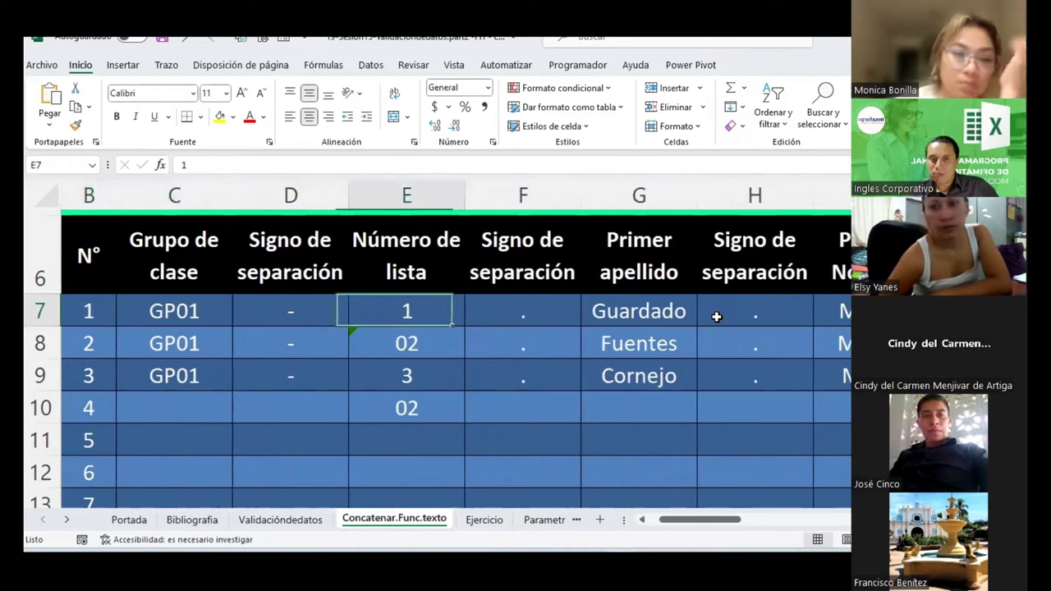
key(Right)
key(Right)
key(Right)
key(Right)
key(Right)
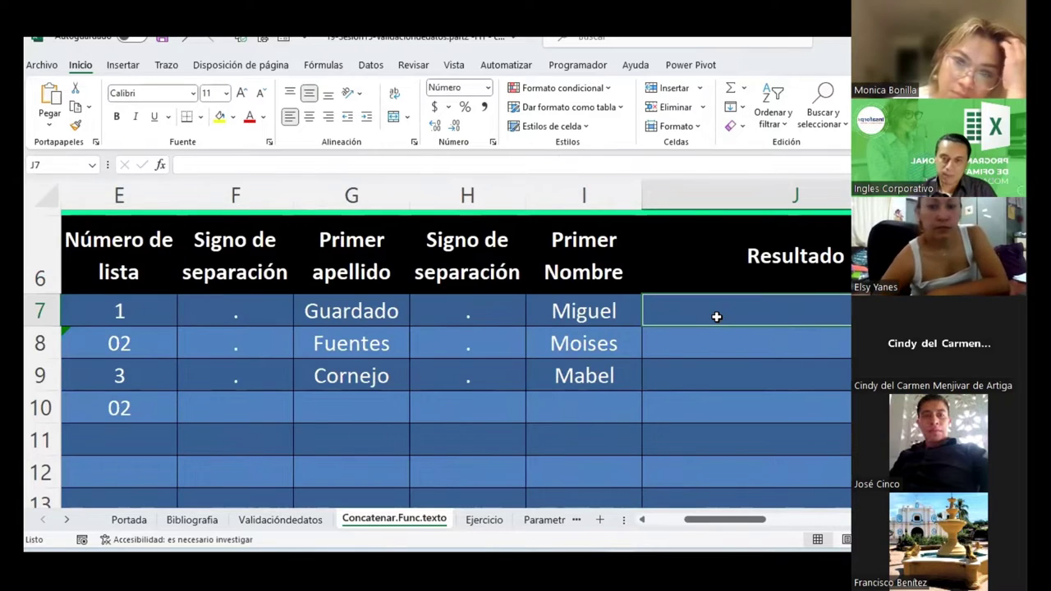
ctrl+scroll(716, 317, down, 1)
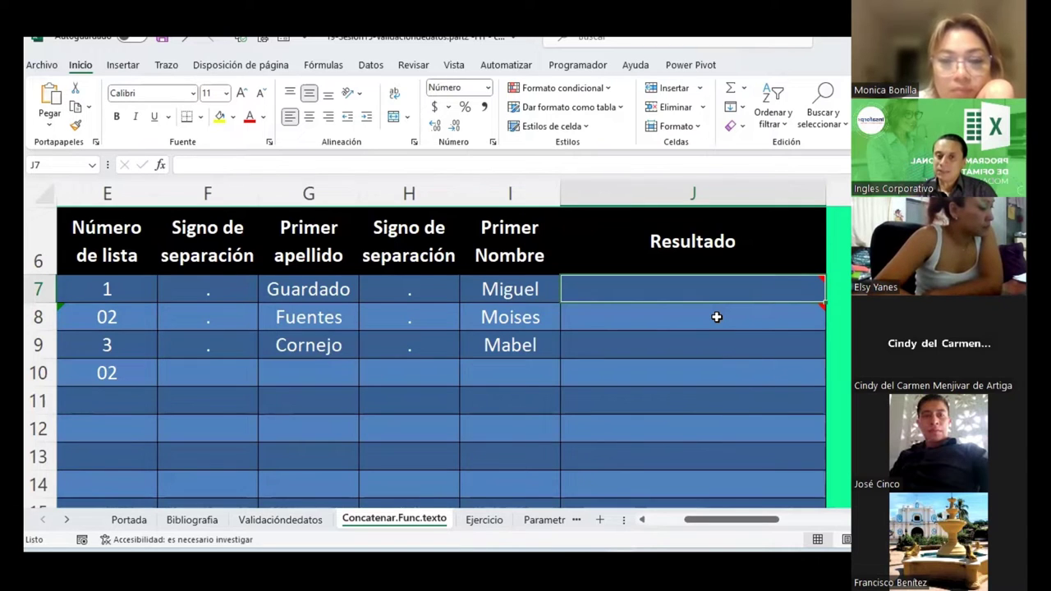
key(Left)
key(Left)
key(Left)
key(Left)
key(Left)
key(Left)
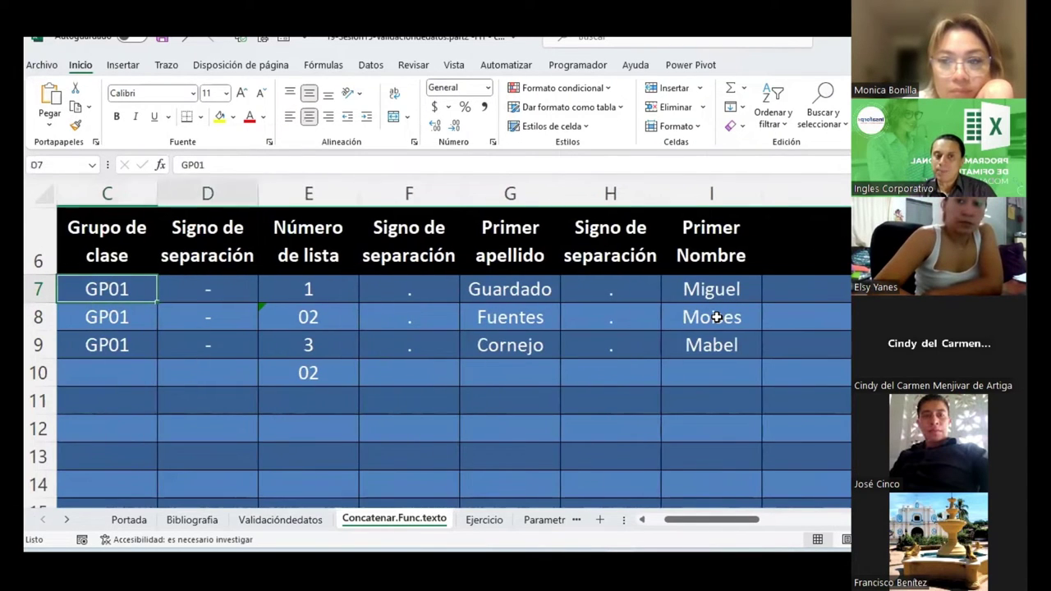
key(Right)
key(Right)
key(Right)
key(Right)
key(Right)
key(Right)
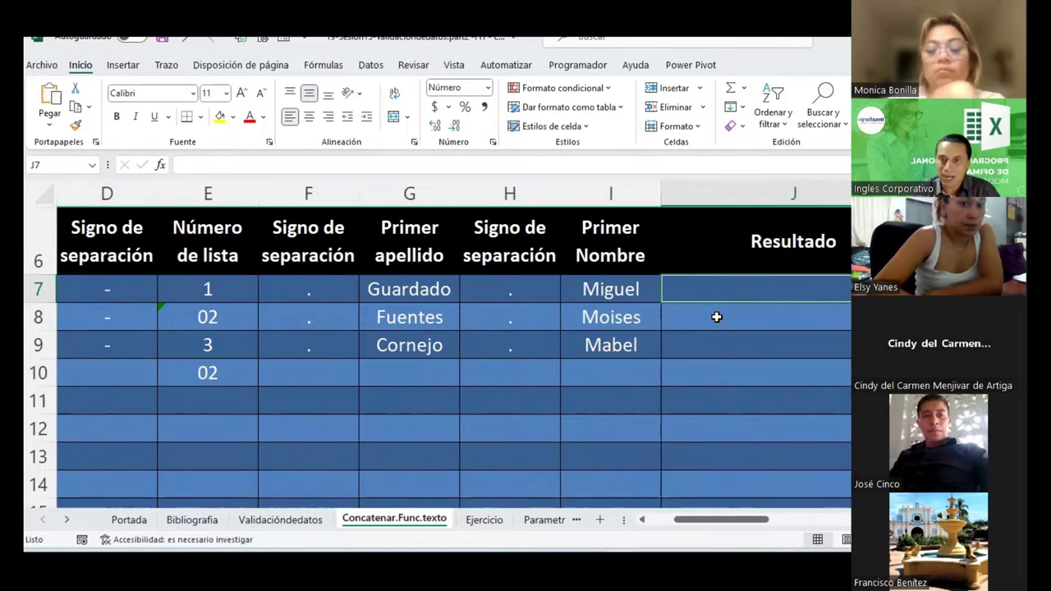
Begin the J7 formula with ="GP01"& to start joining the row's pieces.
text(=)
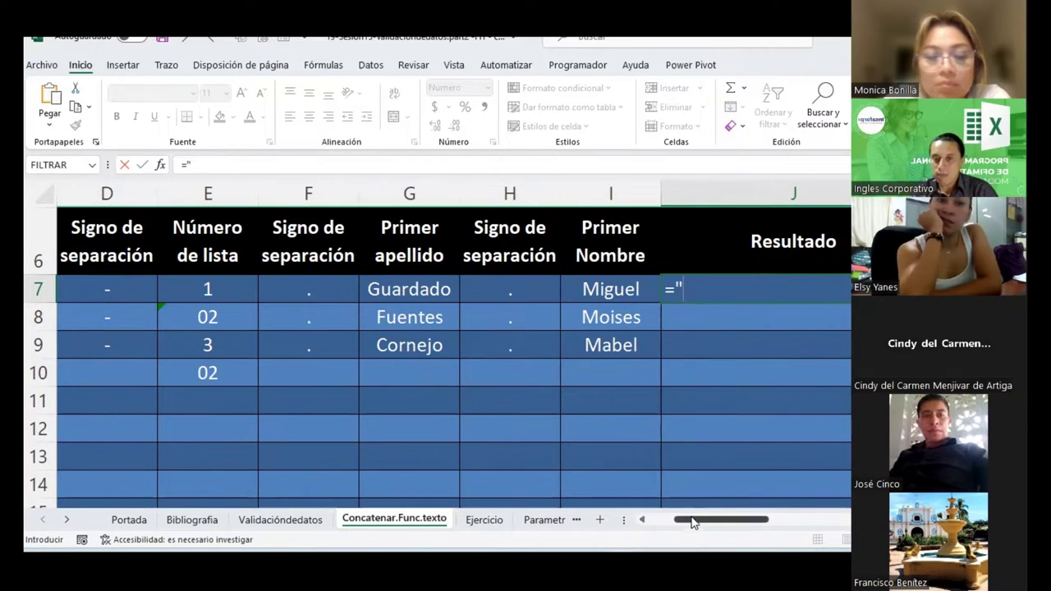
drag(692, 518, 677, 525)
text(GP01)
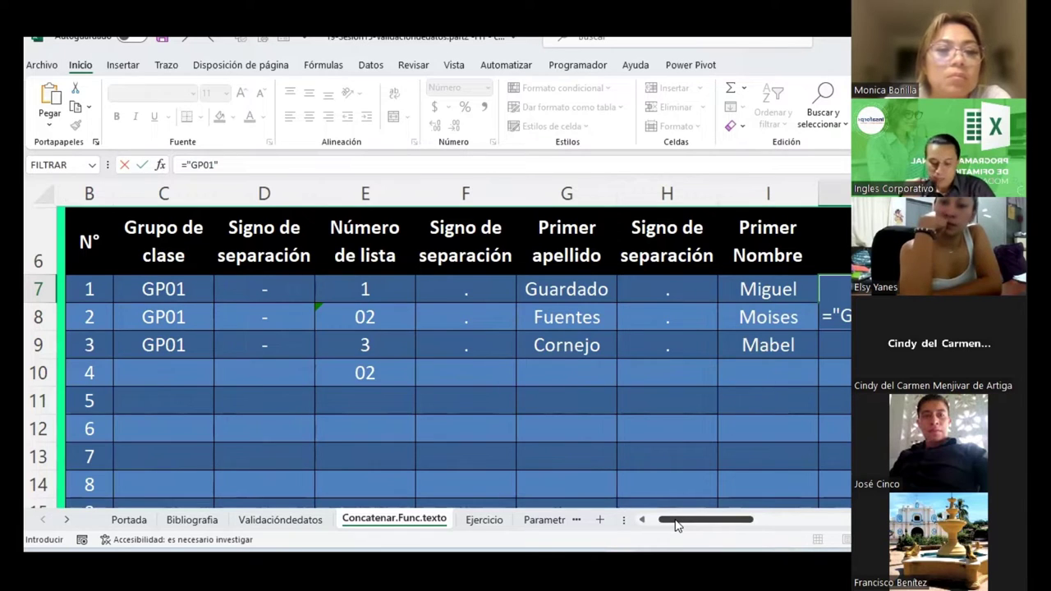
text(&)
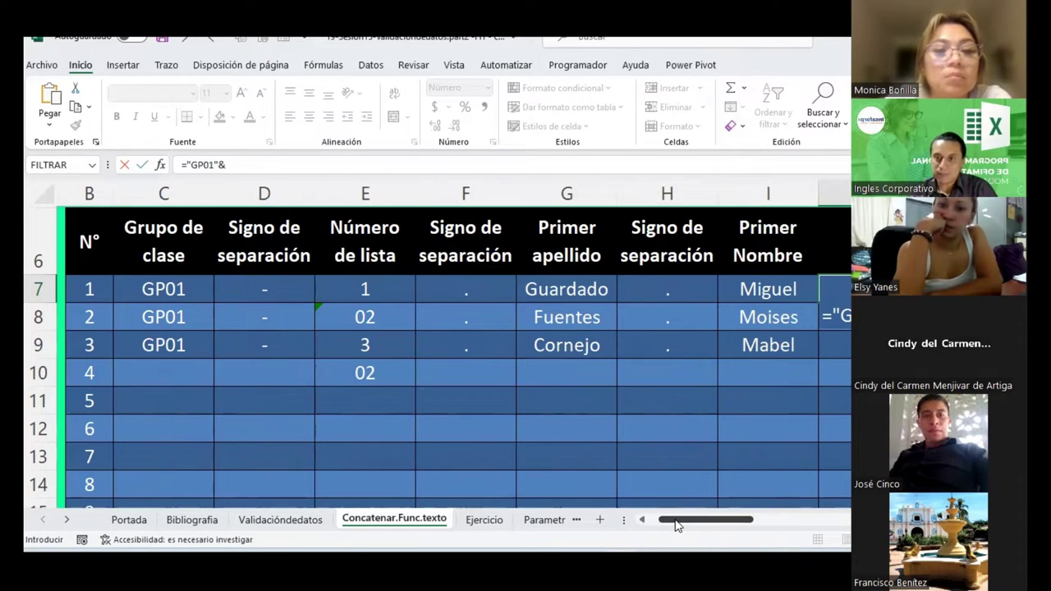
drag(728, 523, 795, 523)
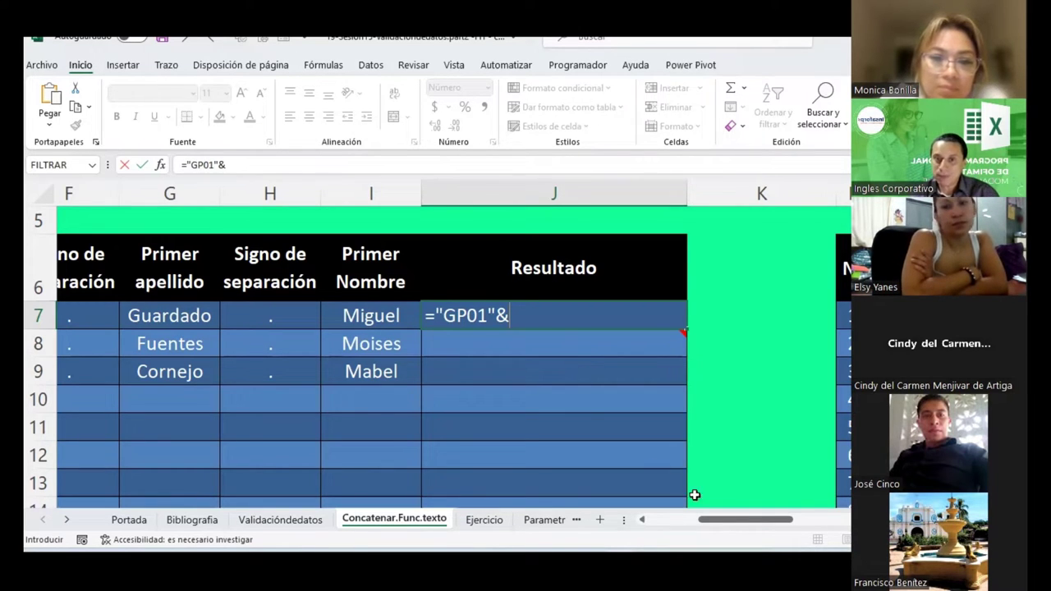
Add the "-" separator and "01" list number to the J7 formula after ="GP01"&.
click(774, 518)
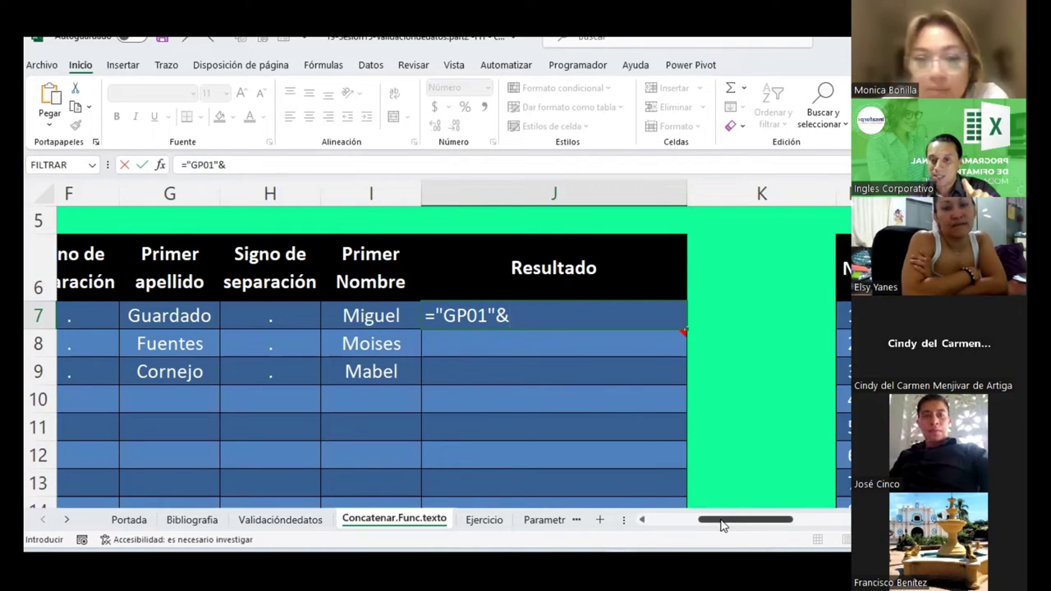
drag(725, 519, 687, 521)
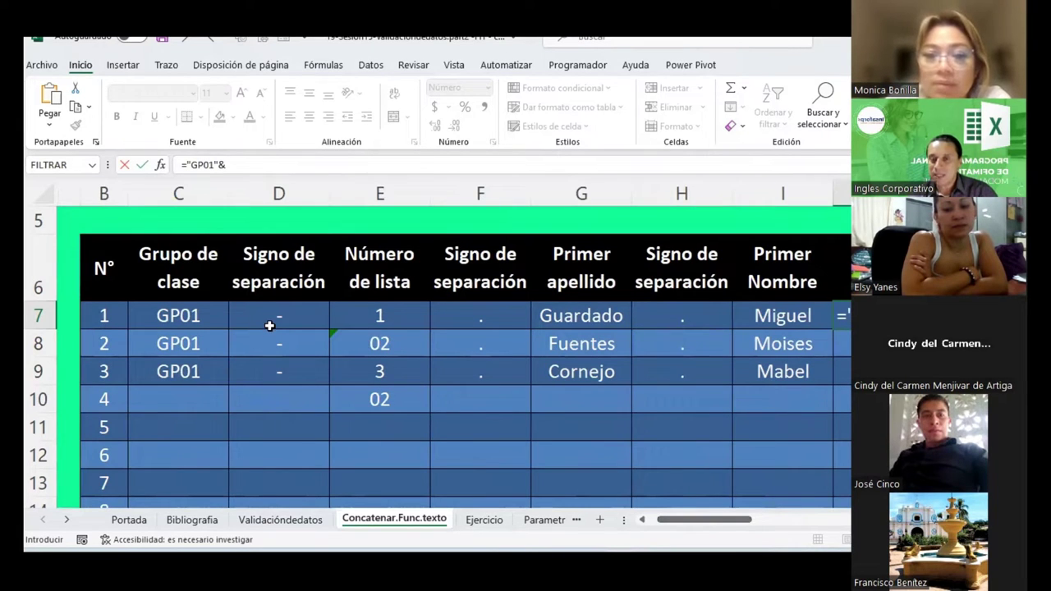
text("-")
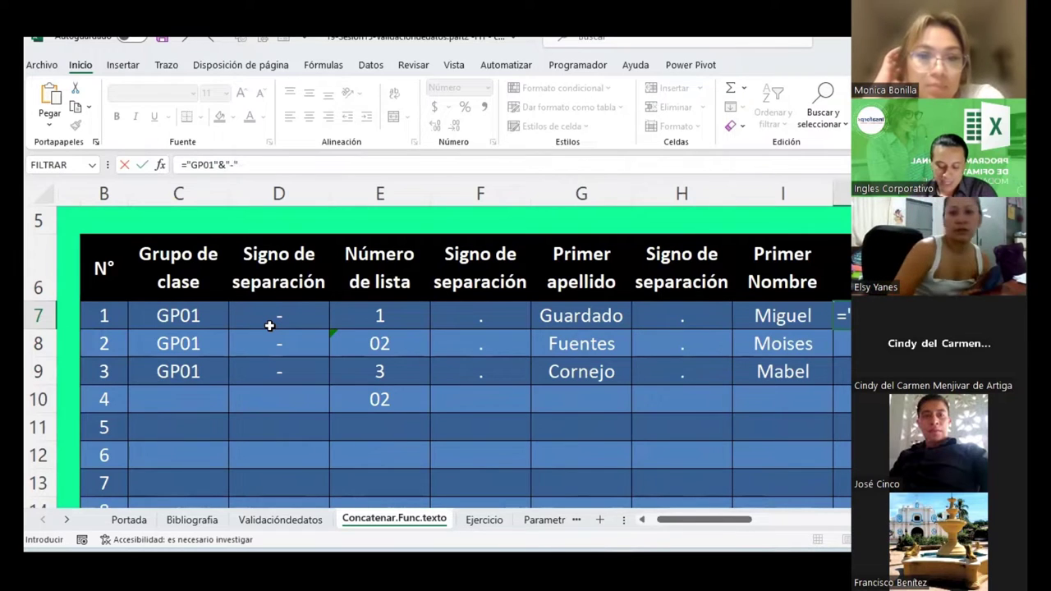
text(&)
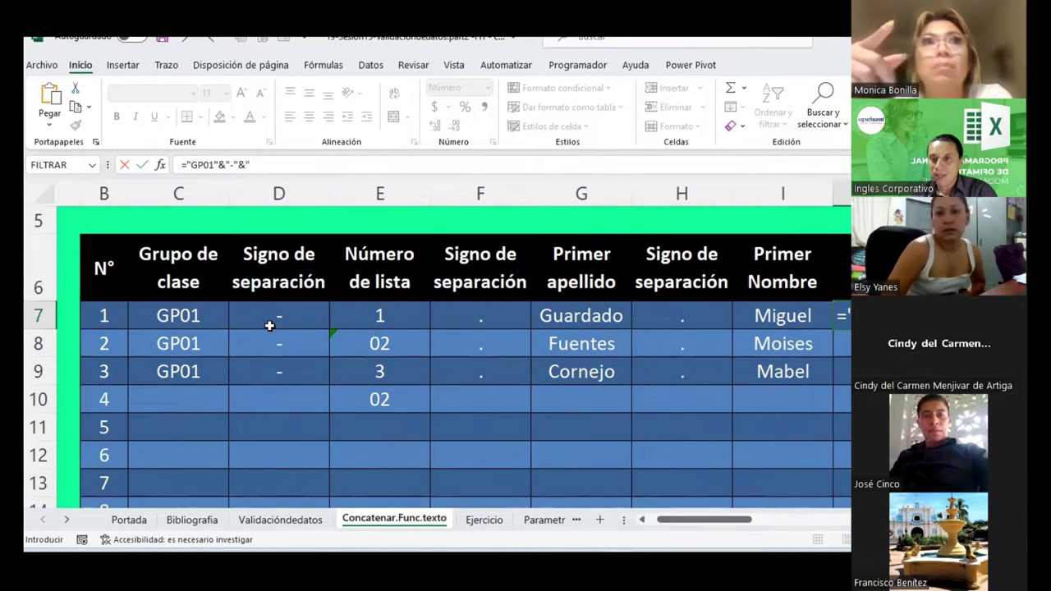
scroll(370, 332, up, 3)
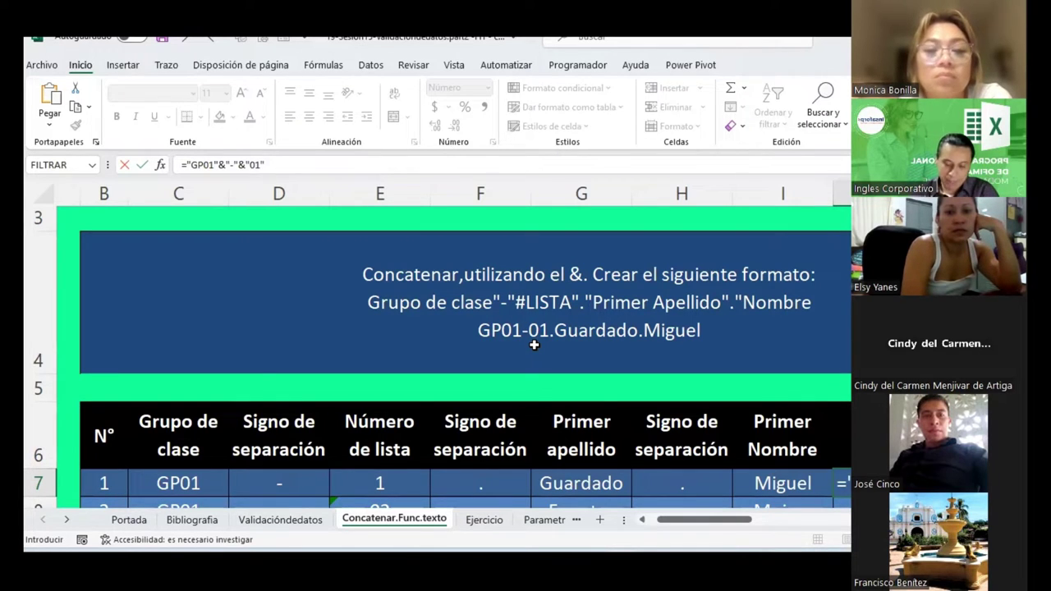
Append &"."&"Guardado"&"."&"Miguel" to the J7 formula and confirm it.
text(&".)
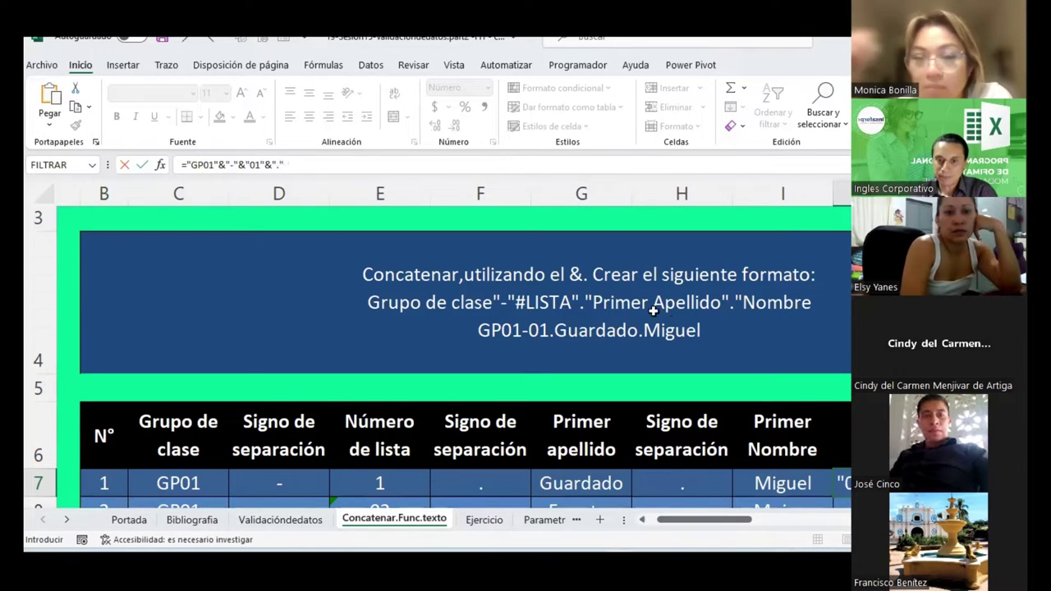
scroll(708, 455, down, 1)
drag(708, 518, 746, 525)
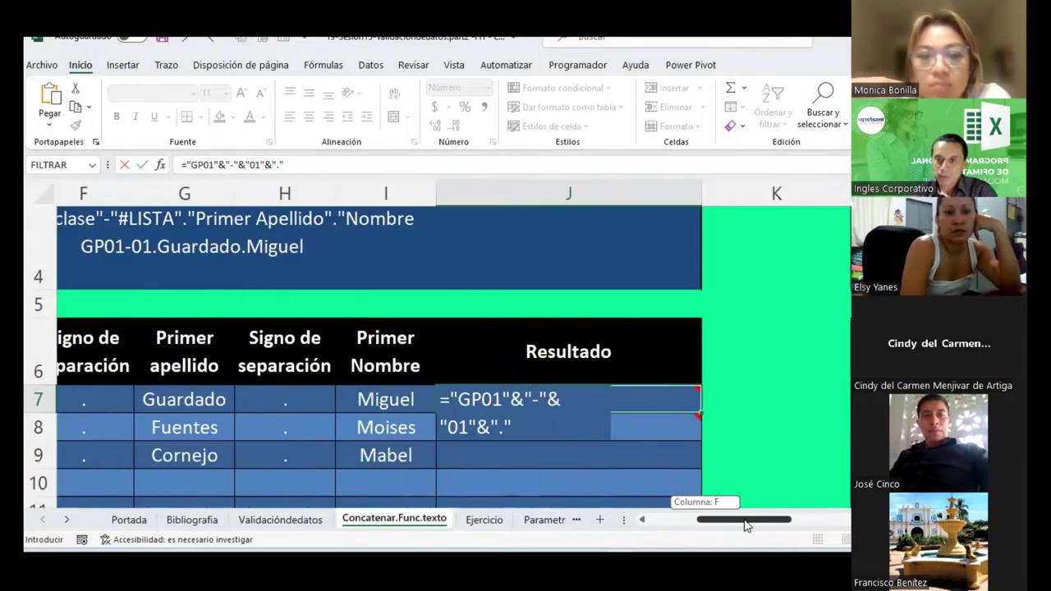
text(&")
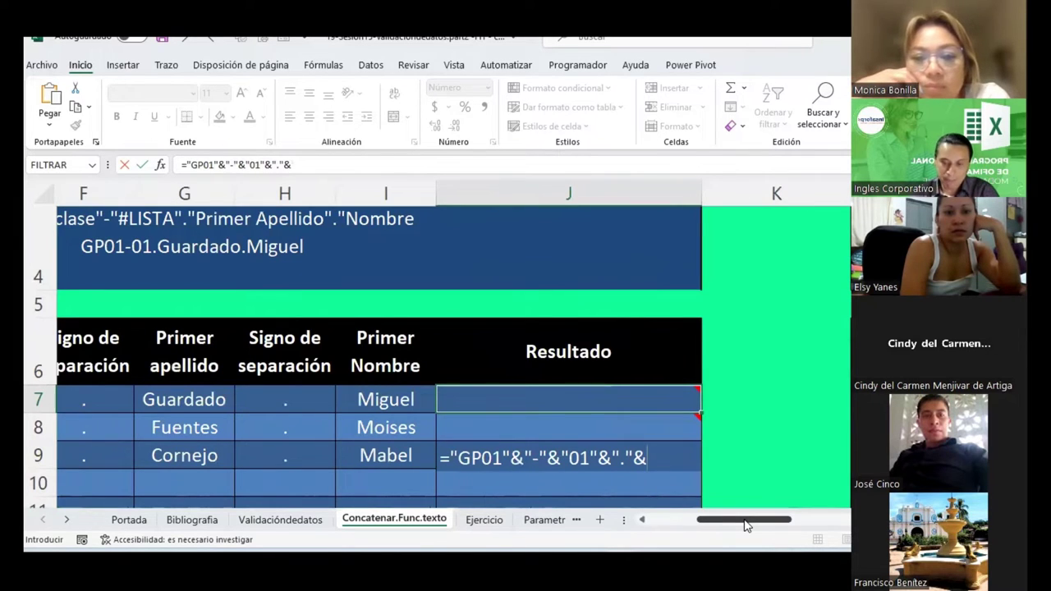
text(gUA)
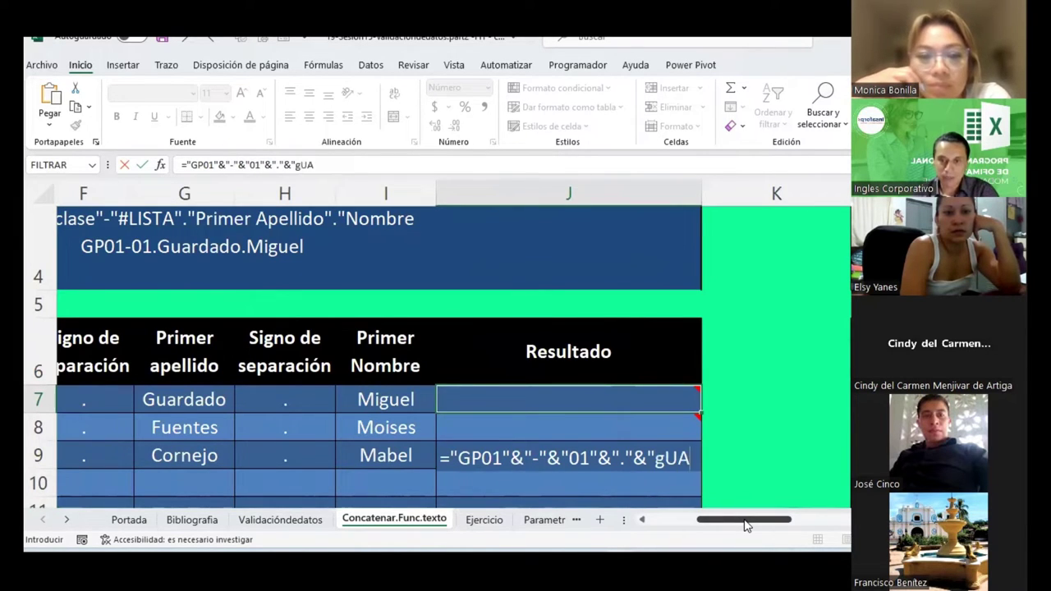
key(BackSpace)
key(BackSpace)
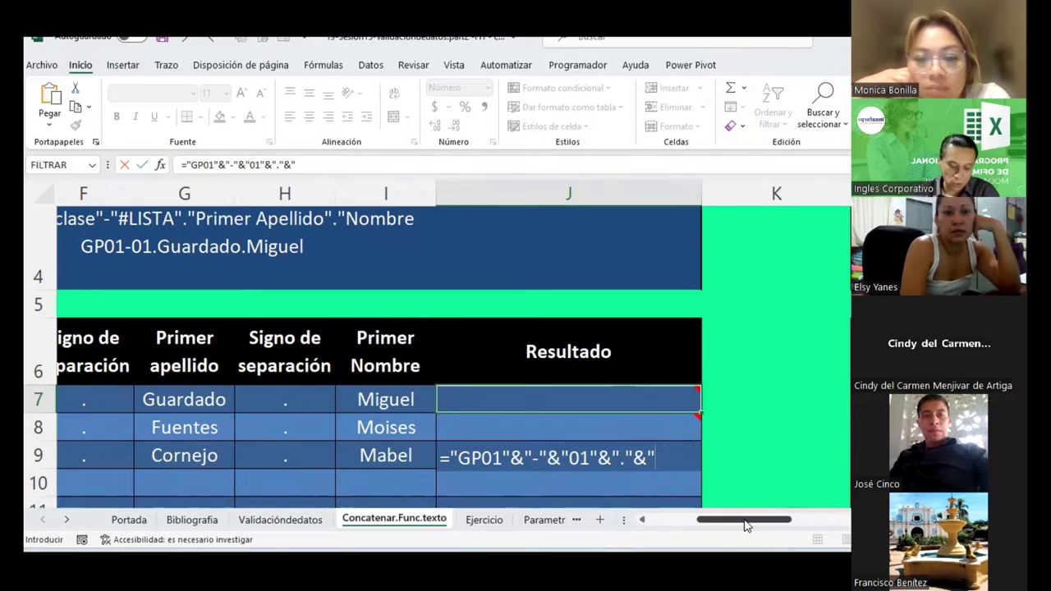
text(Guard)
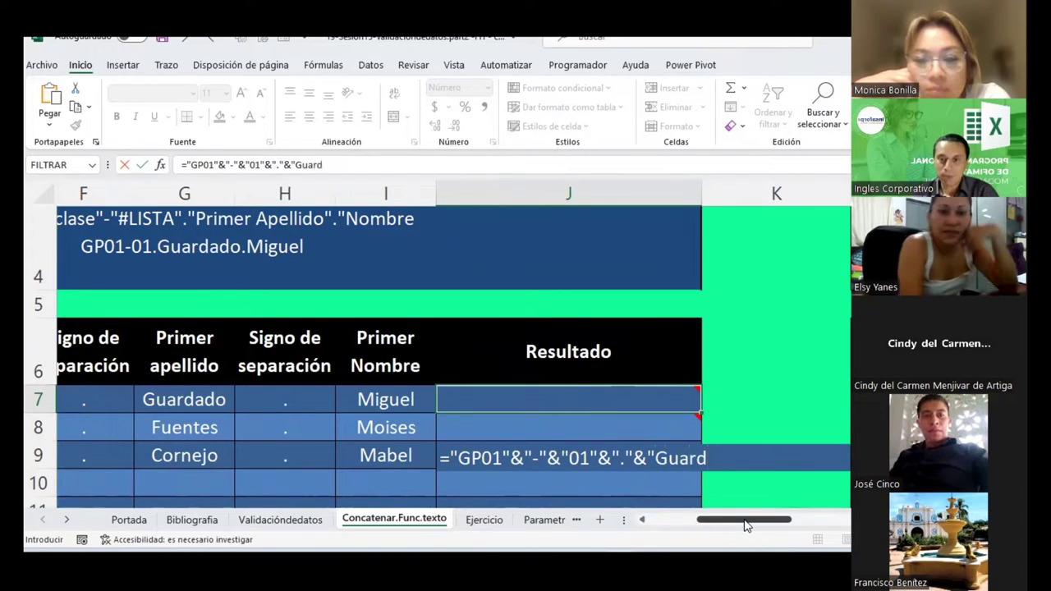
text(ado")
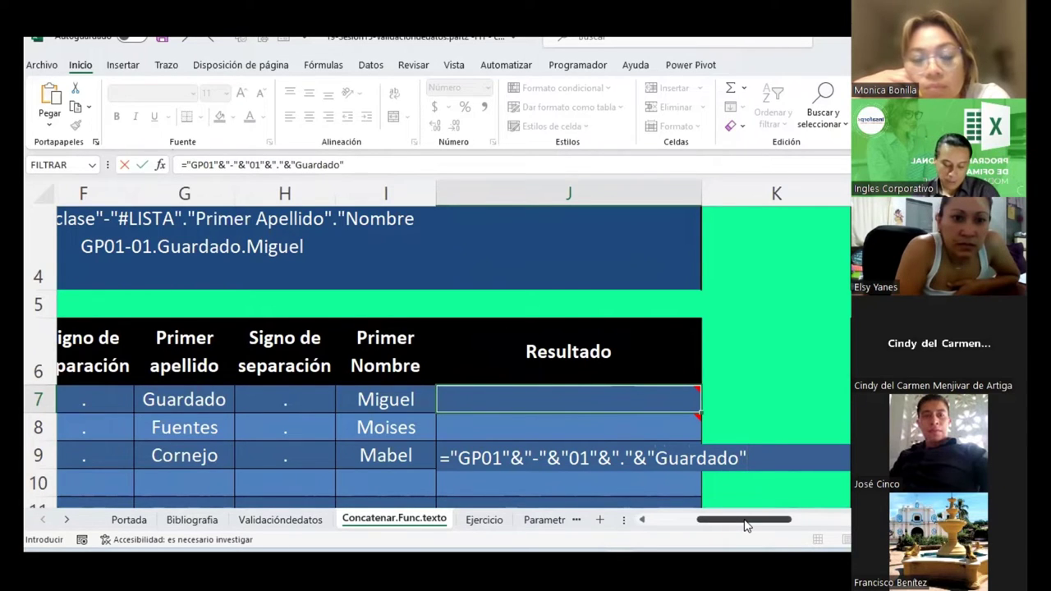
text(&".")
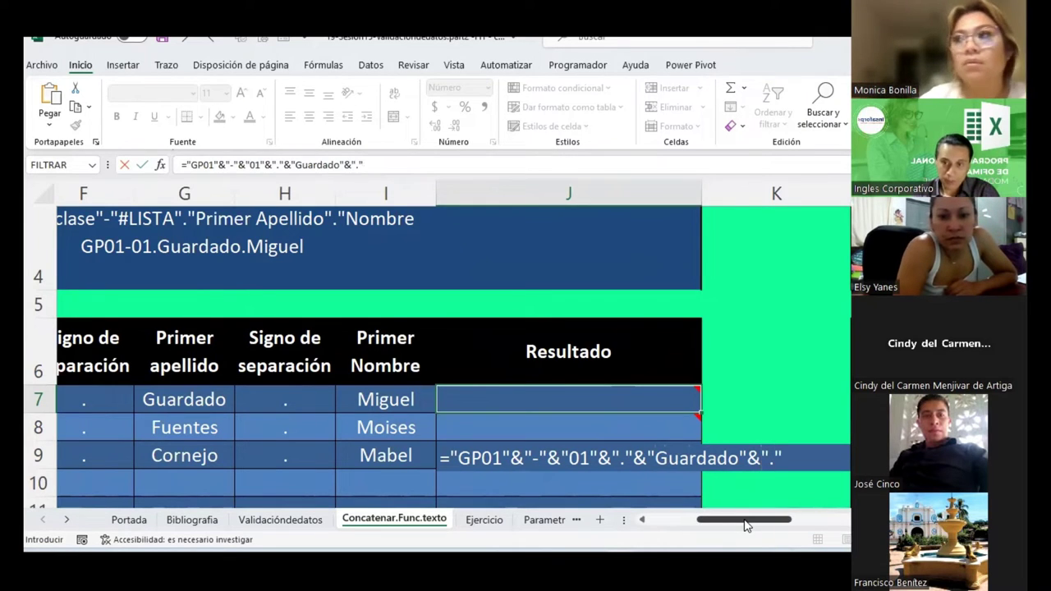
text(&")
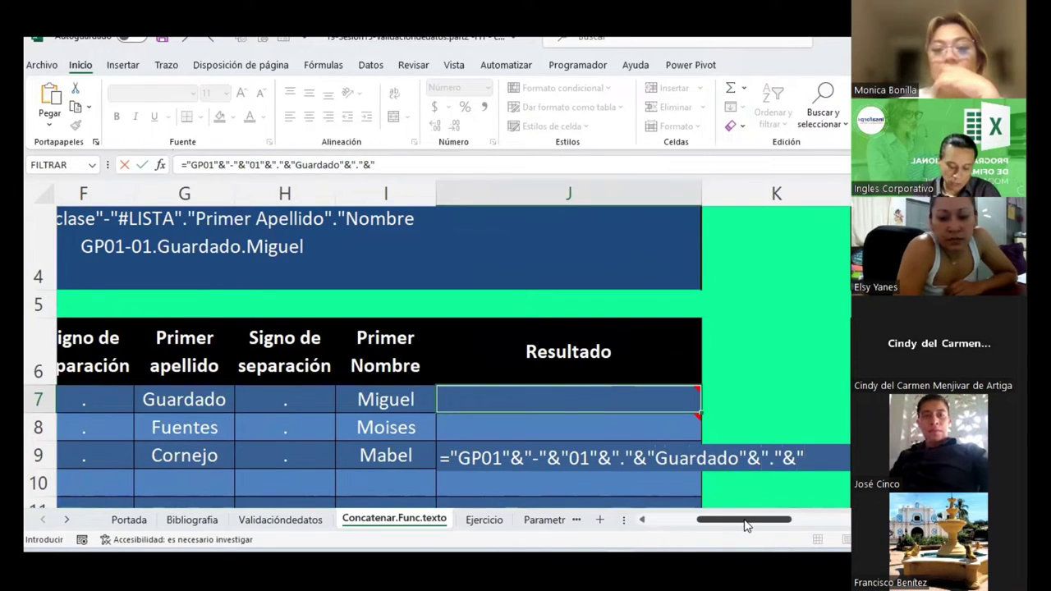
text(Miguel")
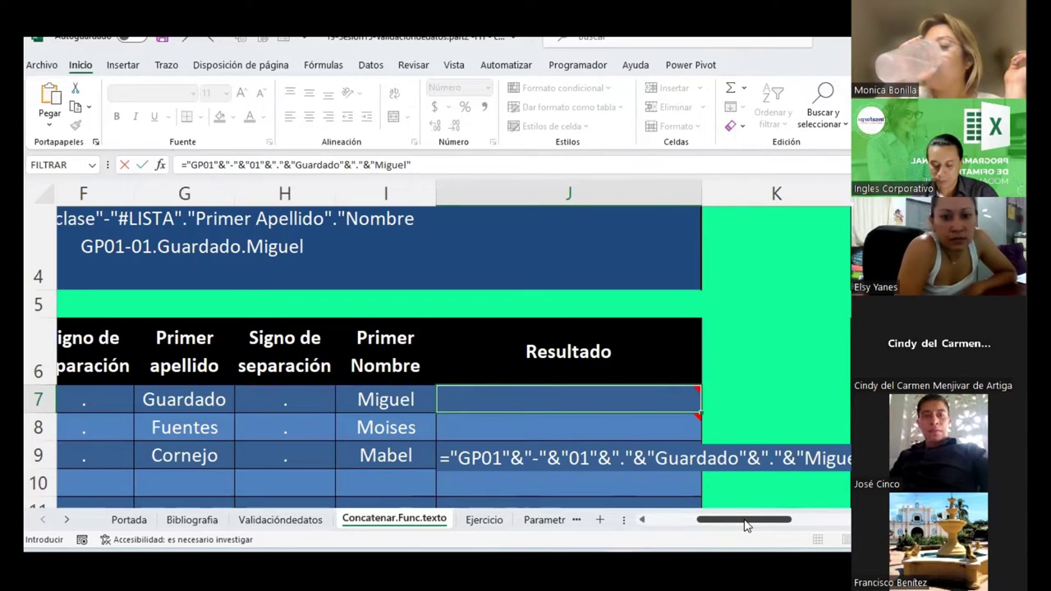
key(Return)
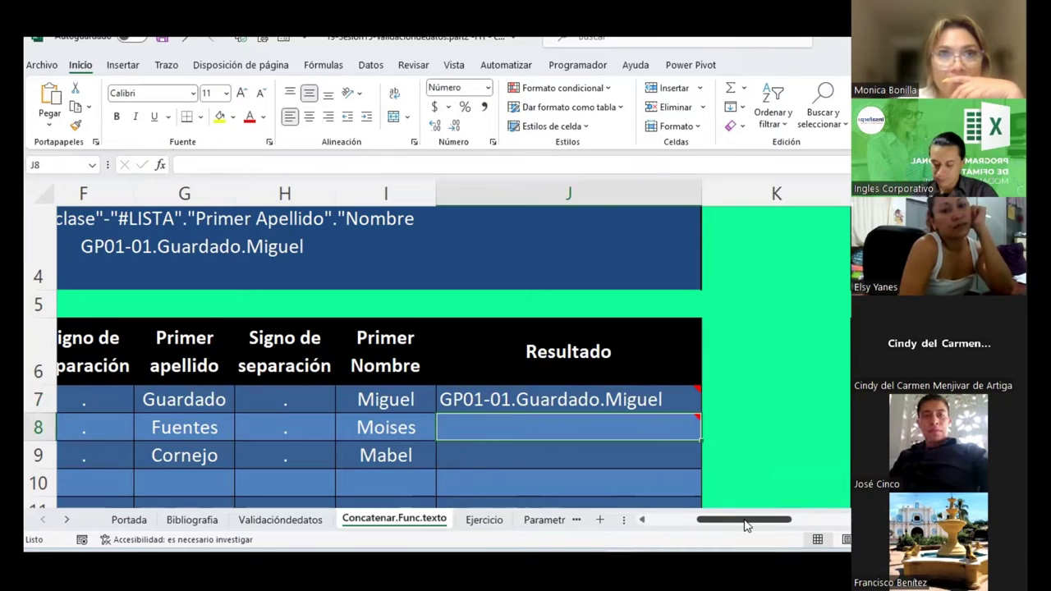
Return to J7, look at the Ejercicio and Validaciondedatos sheets, then go back to Concatenar.Func.texto.
key(Up)
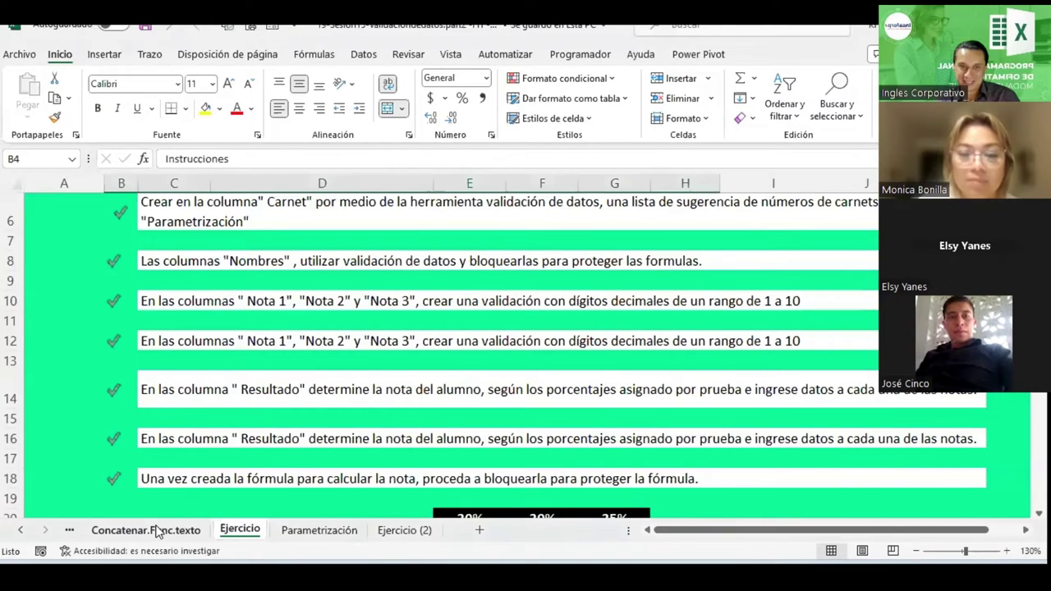
click(160, 529)
click(71, 534)
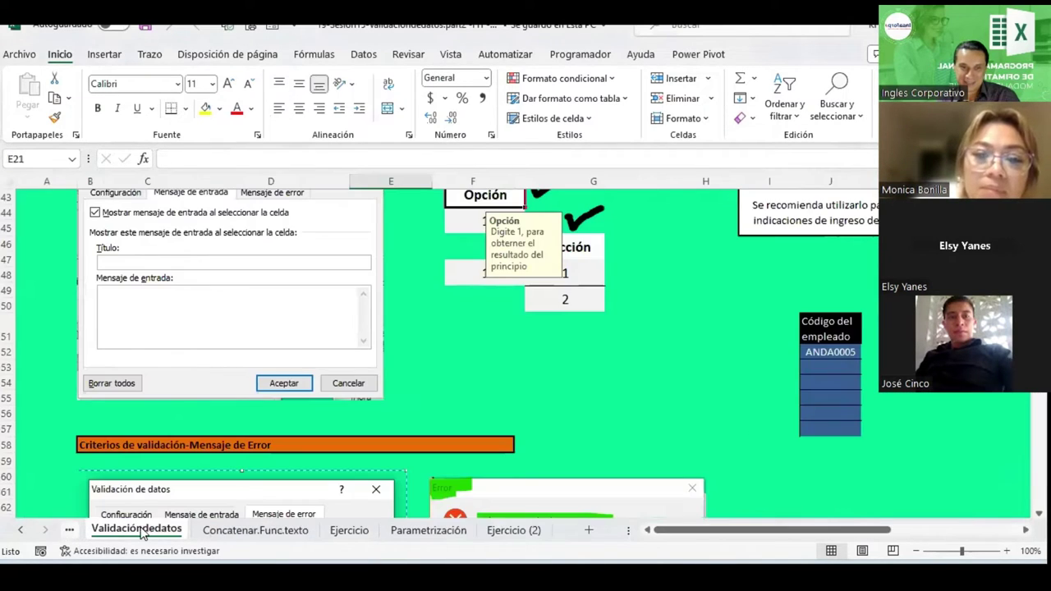
click(238, 531)
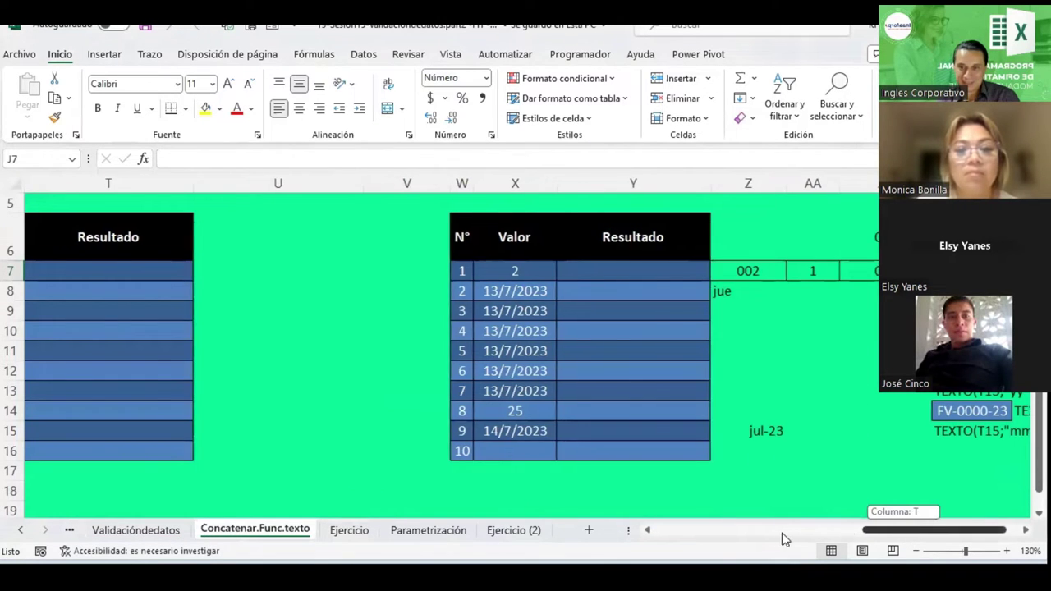
drag(906, 535, 701, 534)
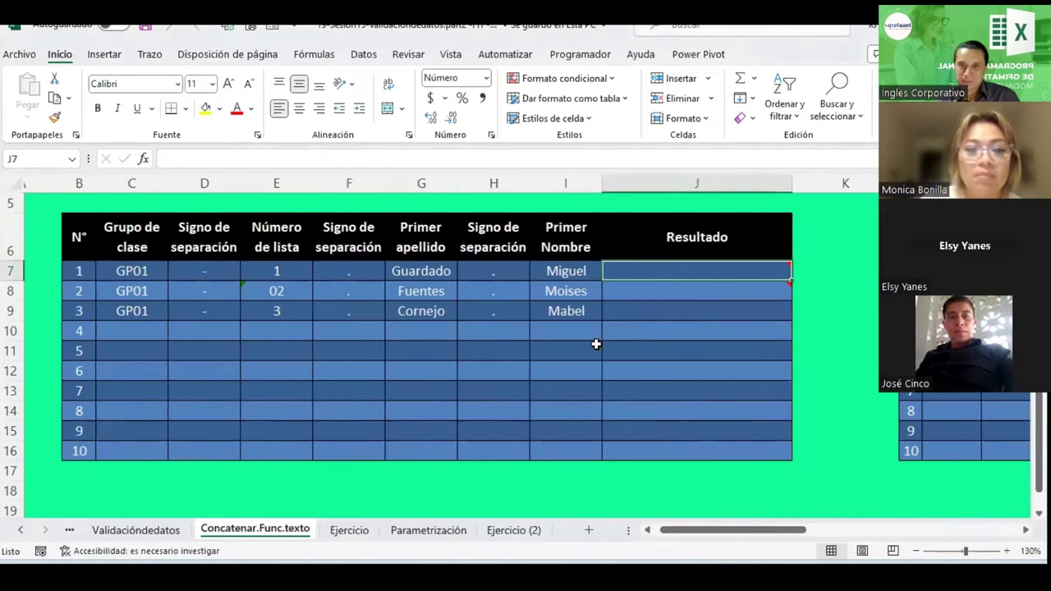
scroll(595, 344, up, 2)
scroll(596, 344, down, 2)
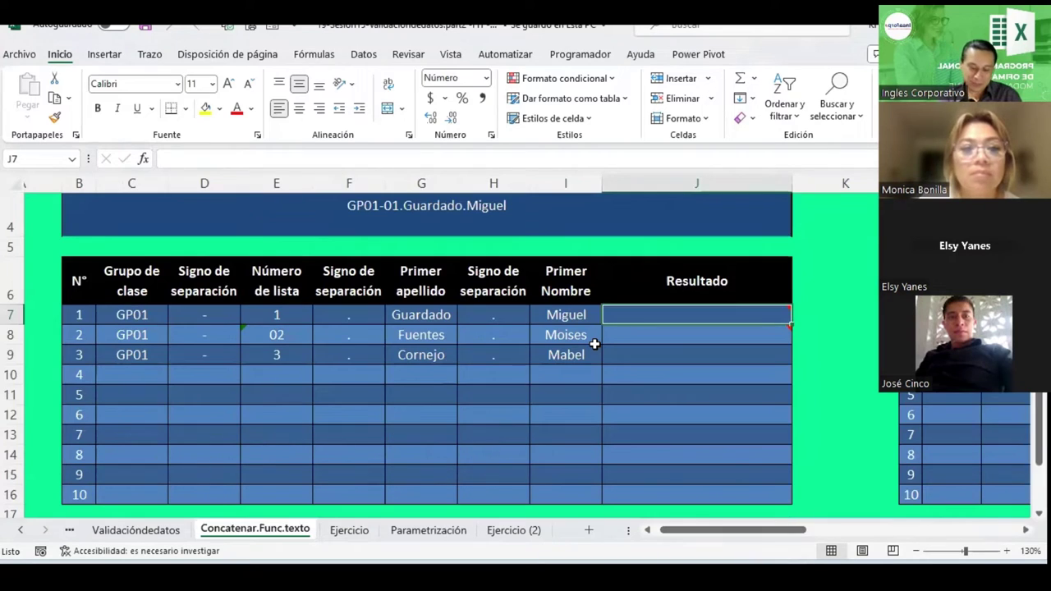
text(="GP01)
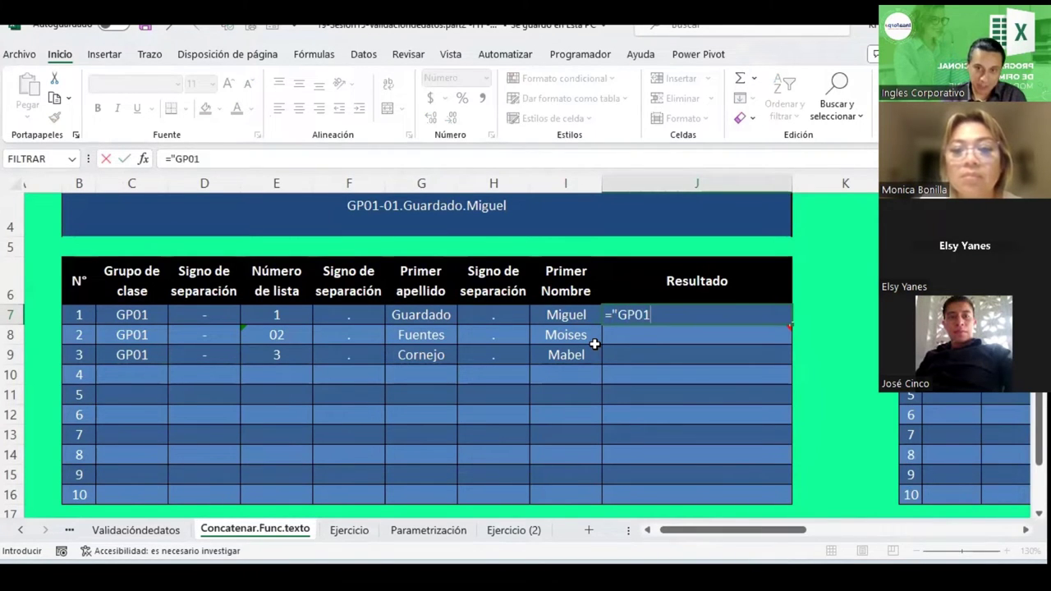
text("&"-"&"01"&"."&"g)
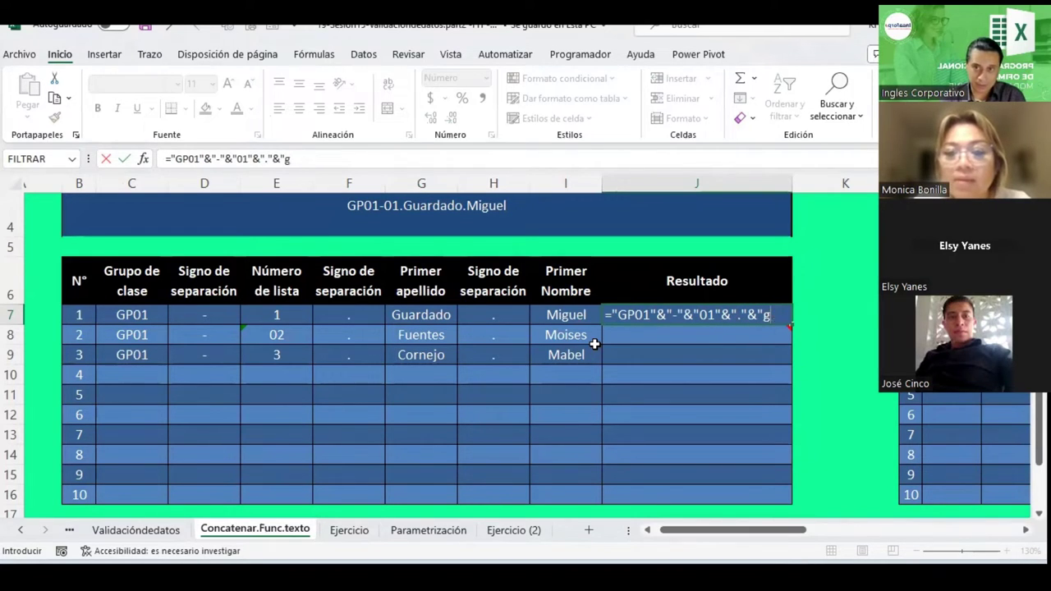
key(BackSpace)
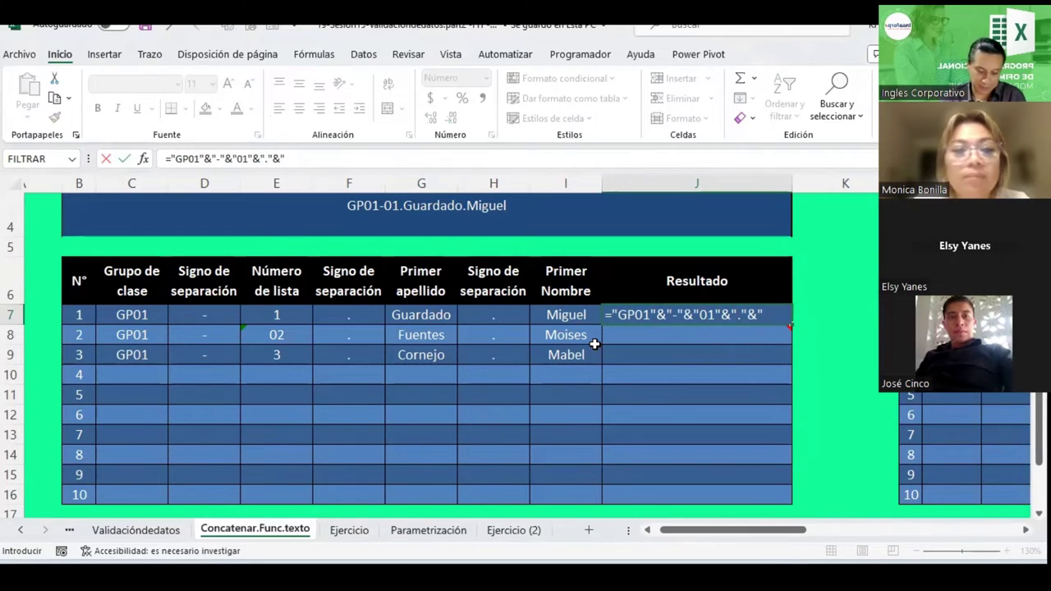
text(G)
text(da)
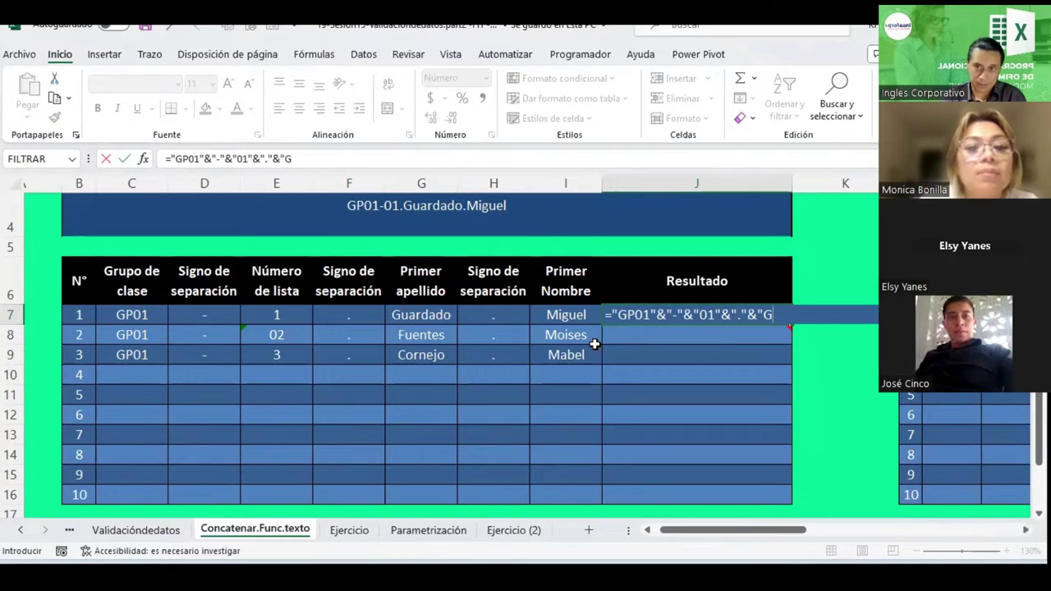
text(uardado)
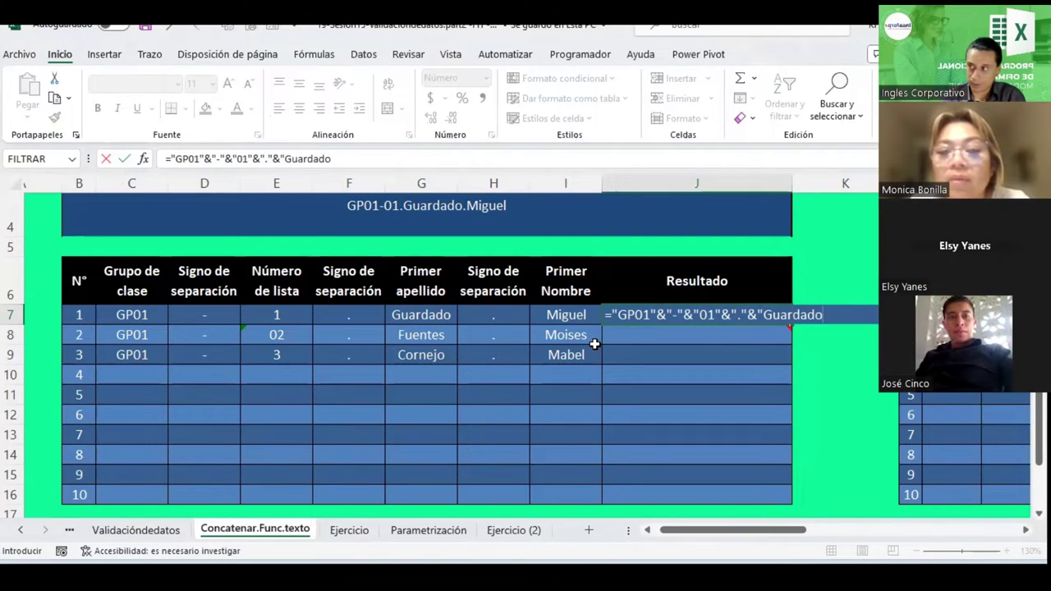
text("&"."&"Miguel)
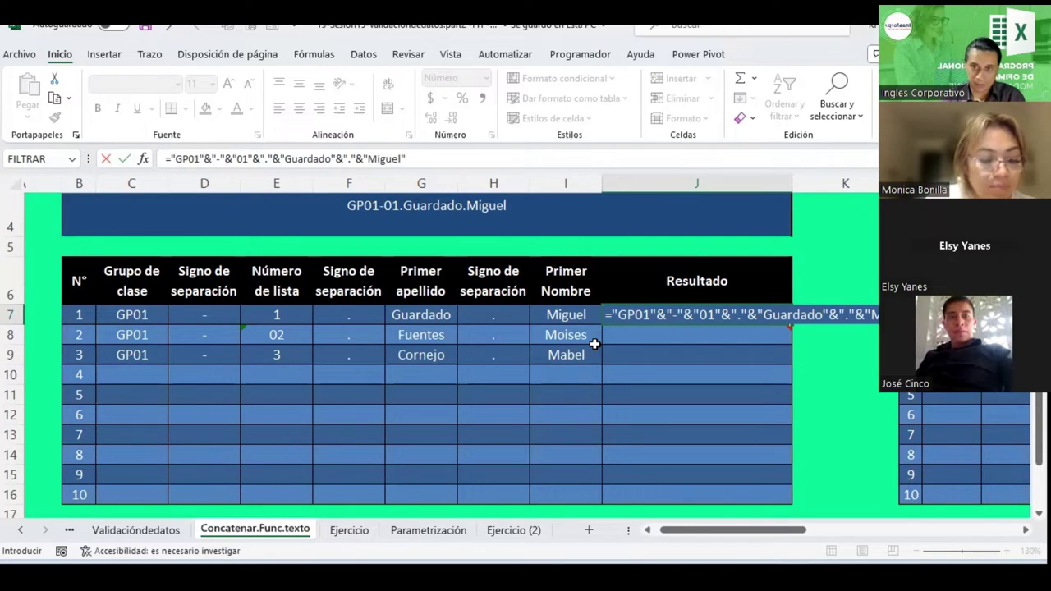
key(ctrl+Return)
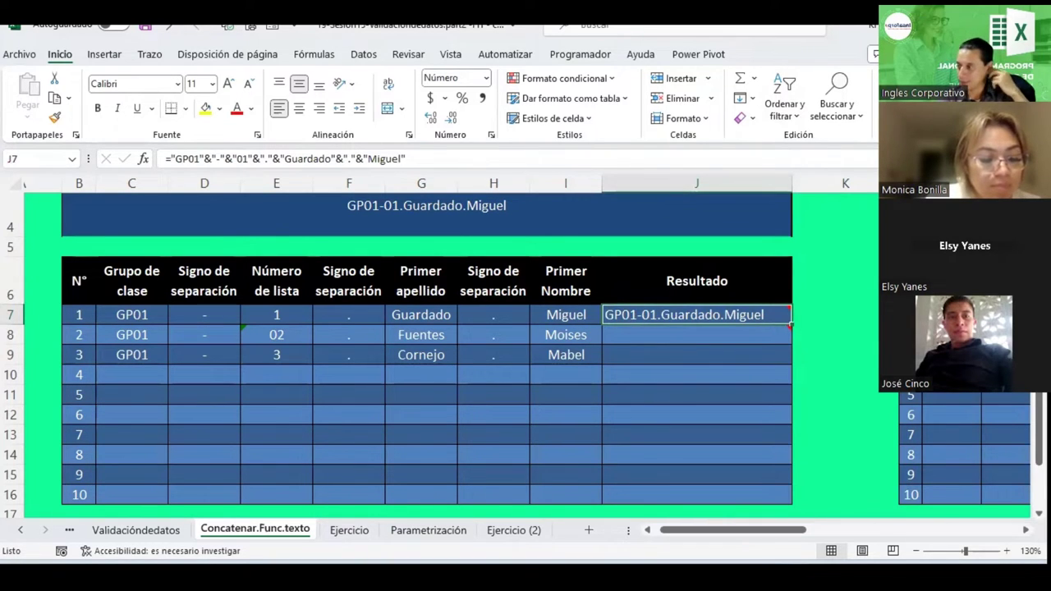
key(alt+Tab)
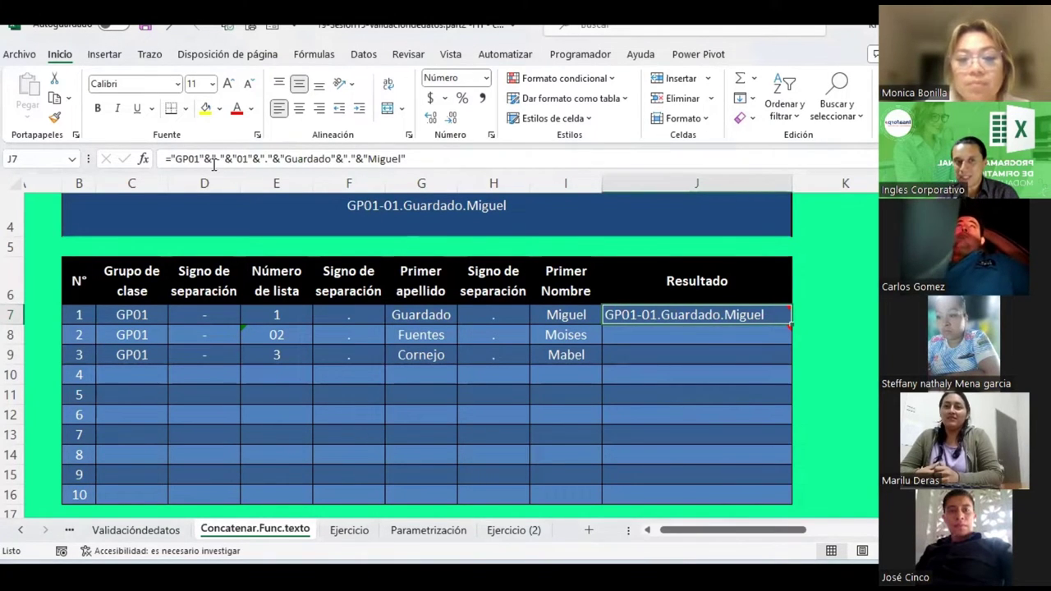
Scroll up to review the instruction box's target format above the table.
scroll(394, 313, up, 1)
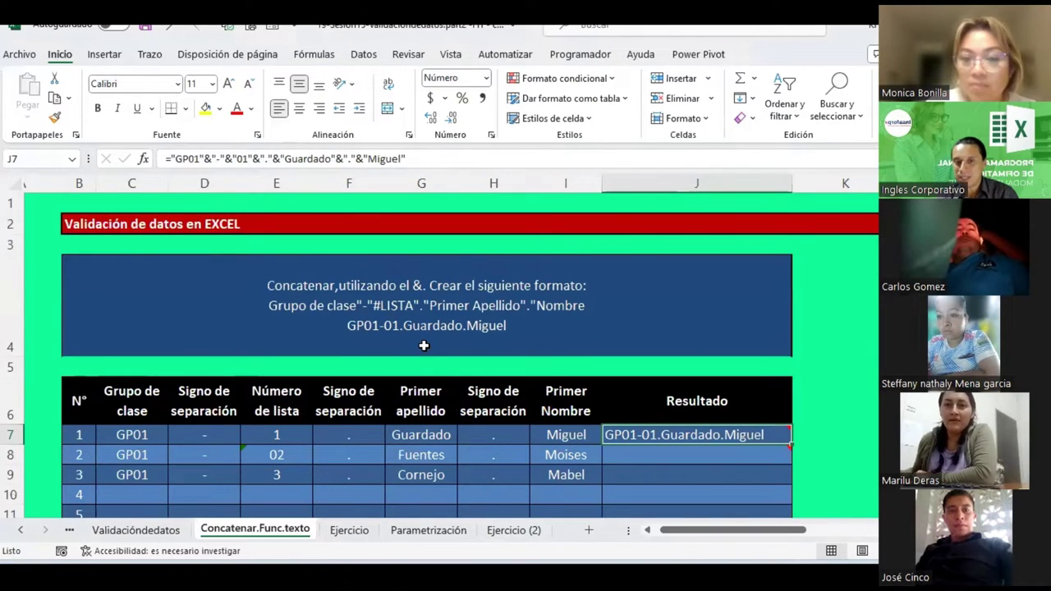
scroll(423, 345, down, 2)
scroll(438, 375, up, 1)
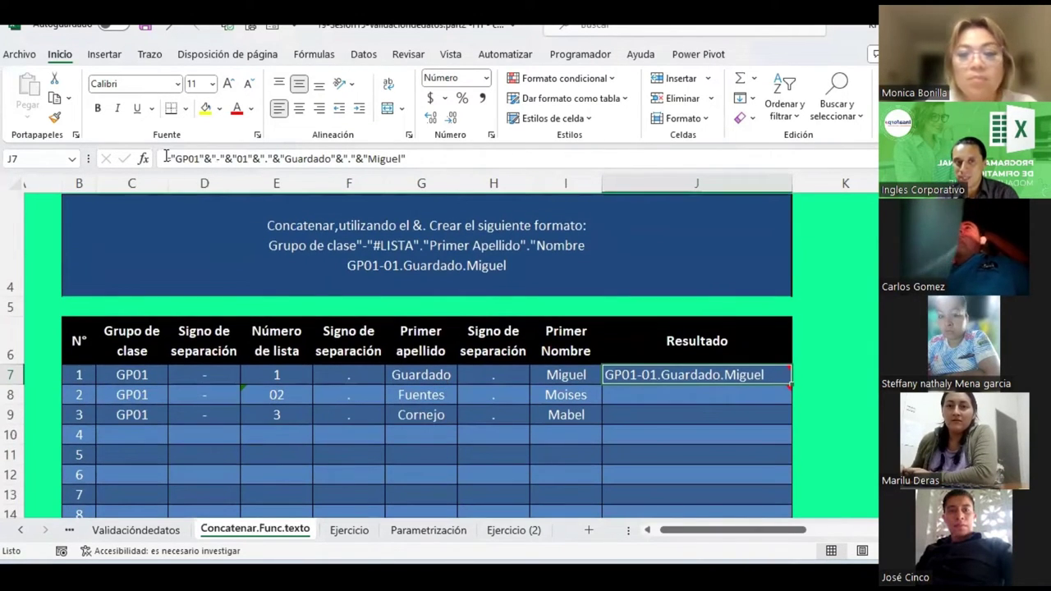
key(F2)
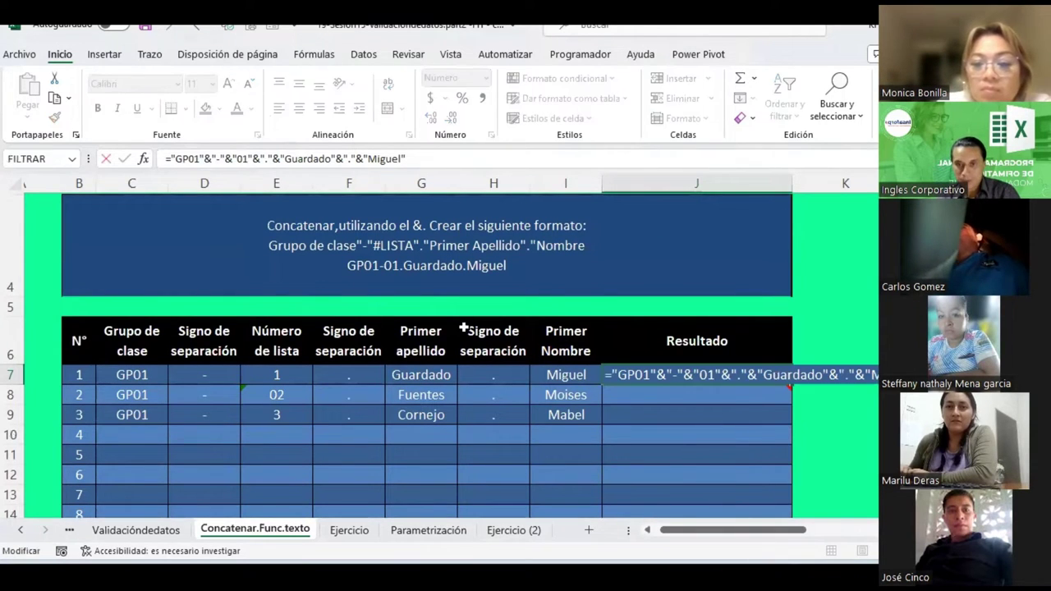
drag(773, 534, 805, 532)
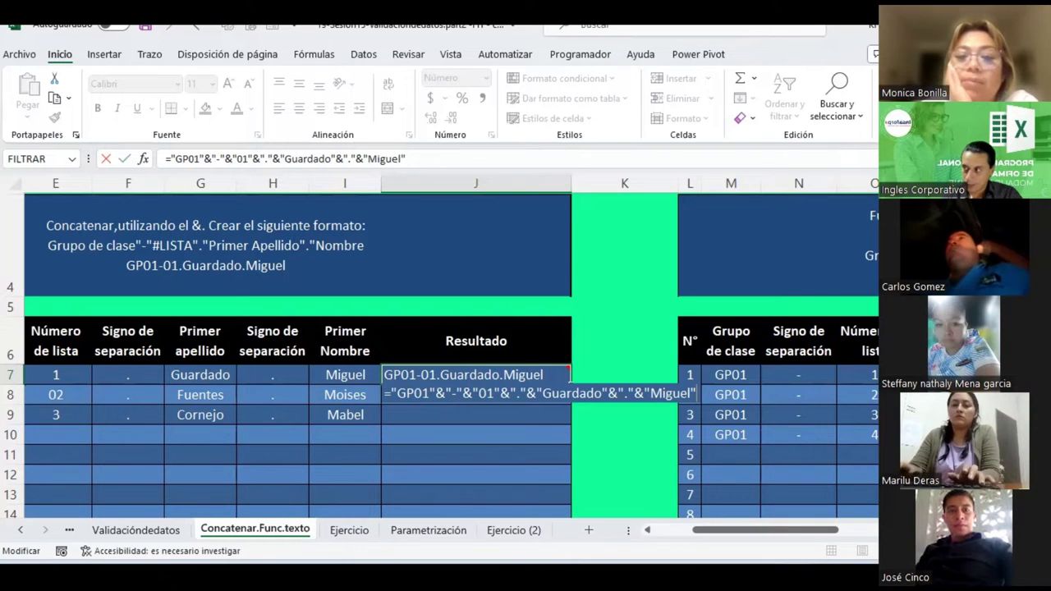
Cancel the unfinished J8 entry and reselect J7 to show its GP01-01.Guardado.Miguel formula.
key(Escape)
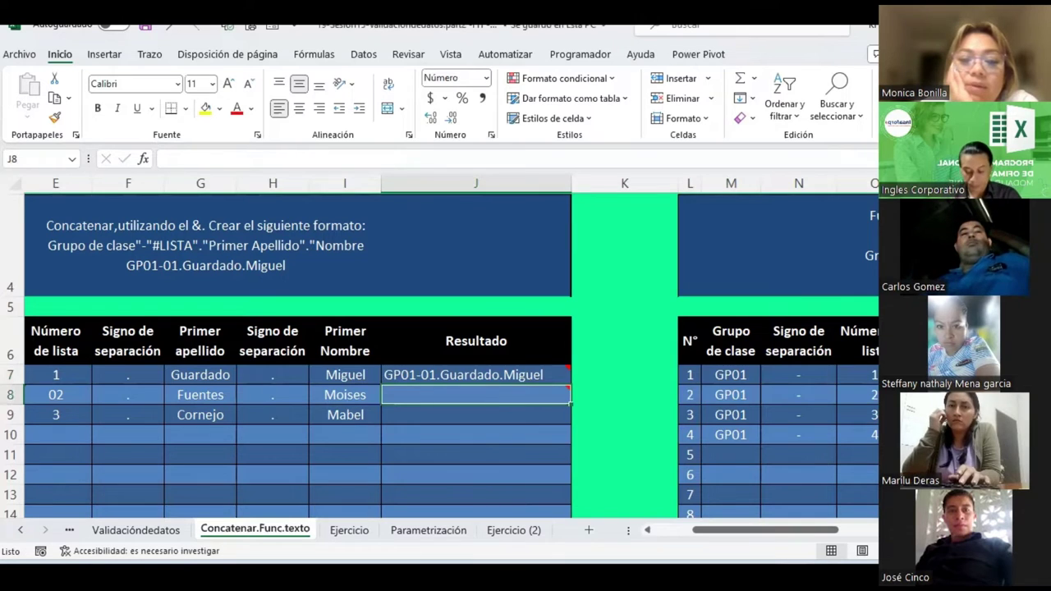
click(475, 374)
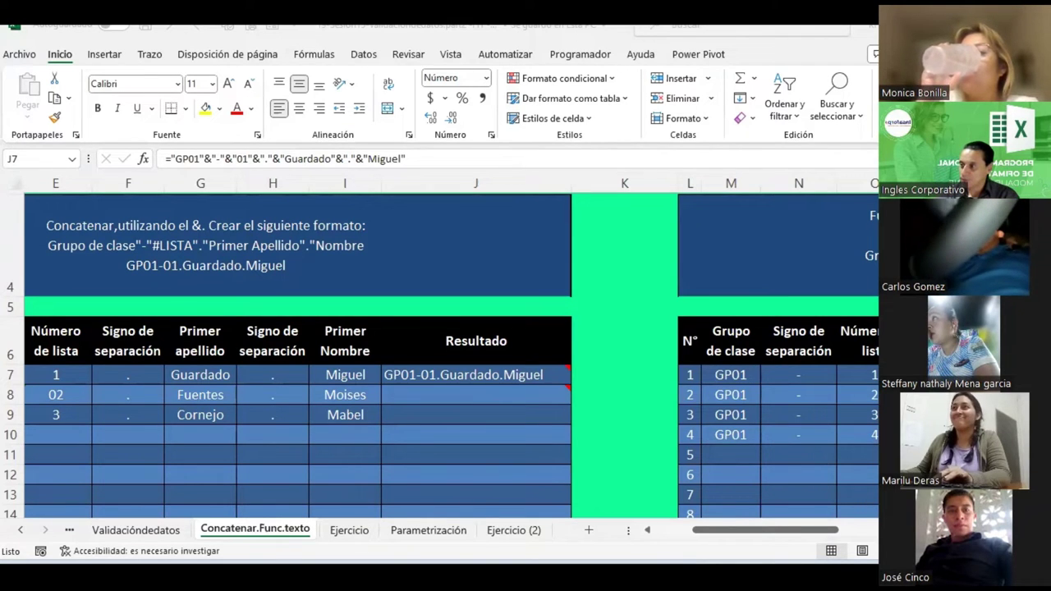
click(407, 160)
click(432, 156)
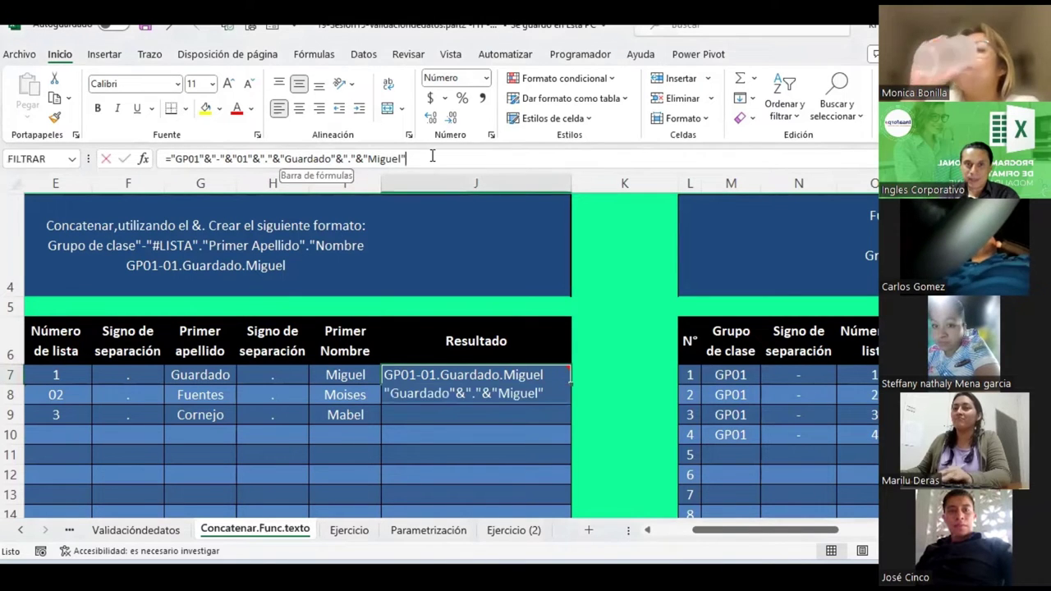
key(Escape)
drag(431, 157, 164, 159)
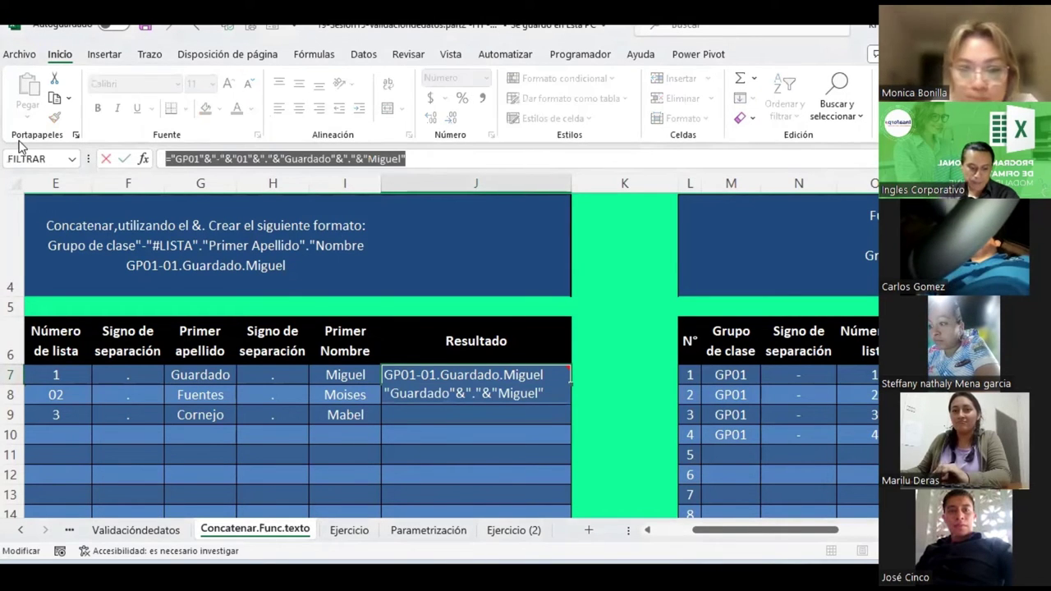
key(Escape)
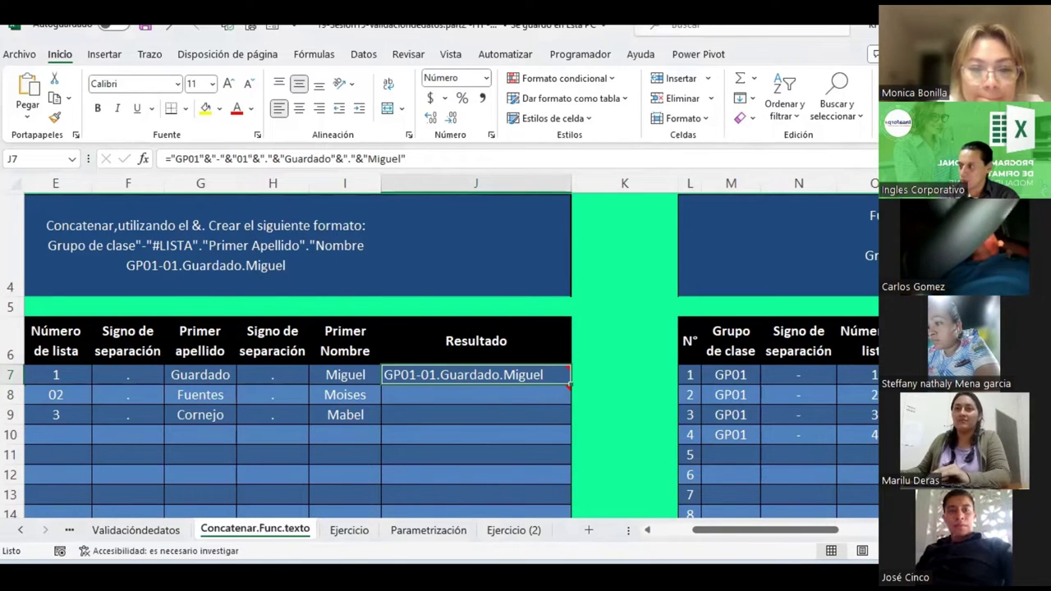
key(alt+Tab)
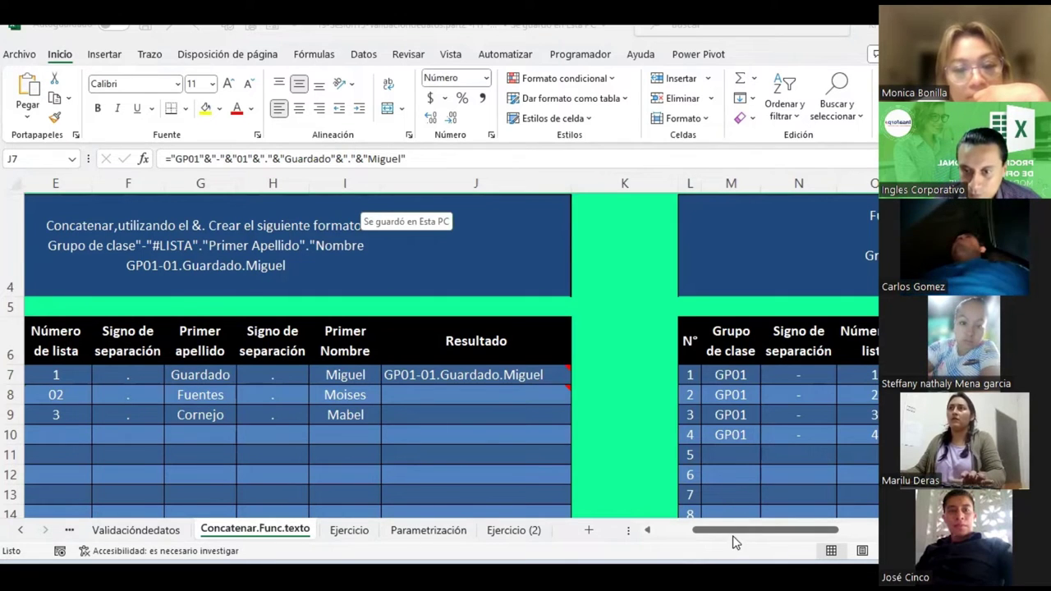
Bring columns M–T into view, test a T7 formula referencing M7, then select T7:T15.
drag(738, 531, 820, 545)
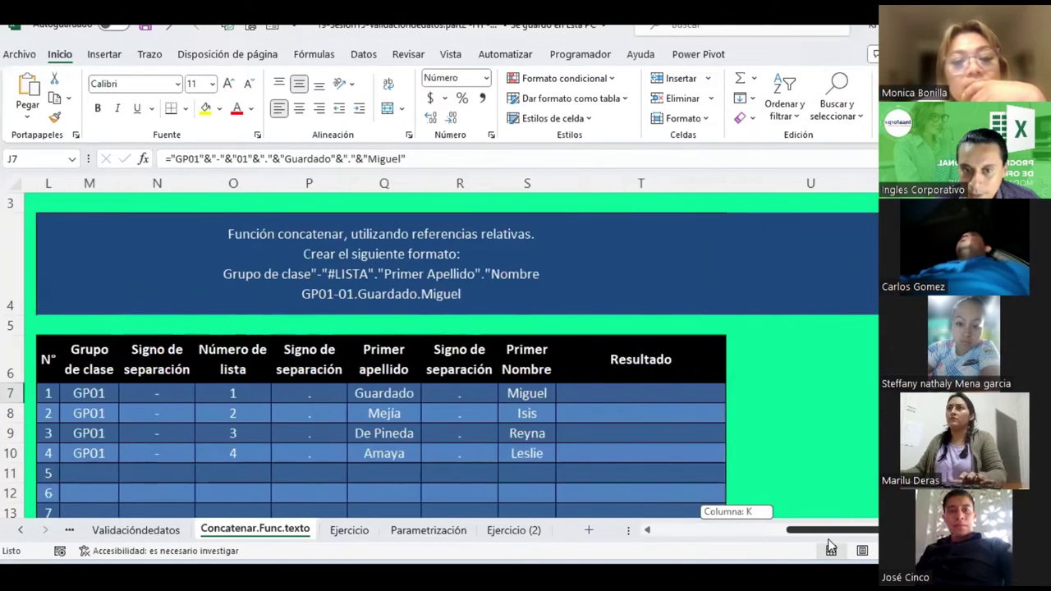
click(712, 399)
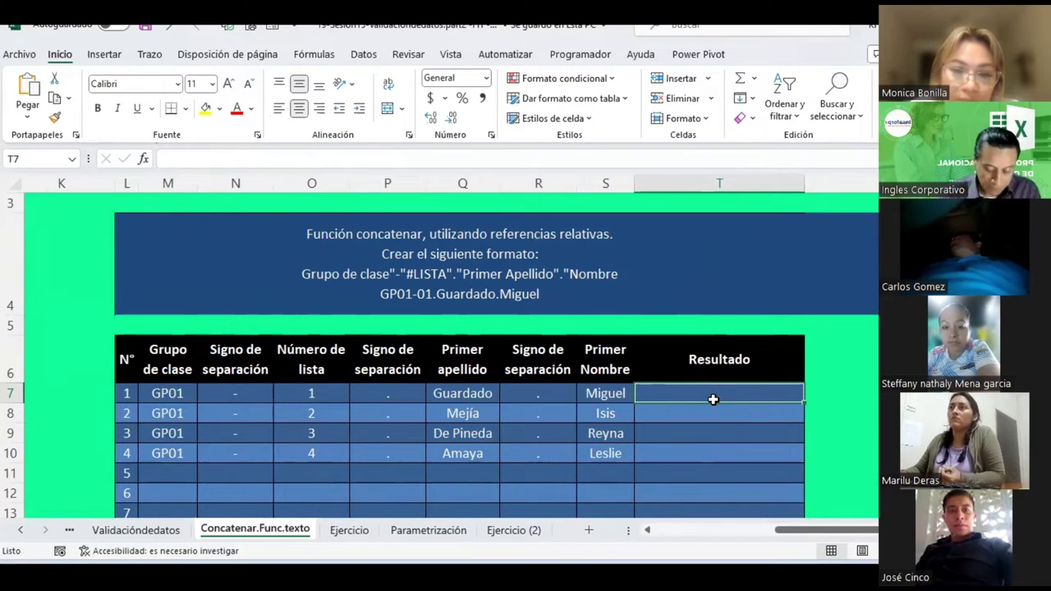
text(=)
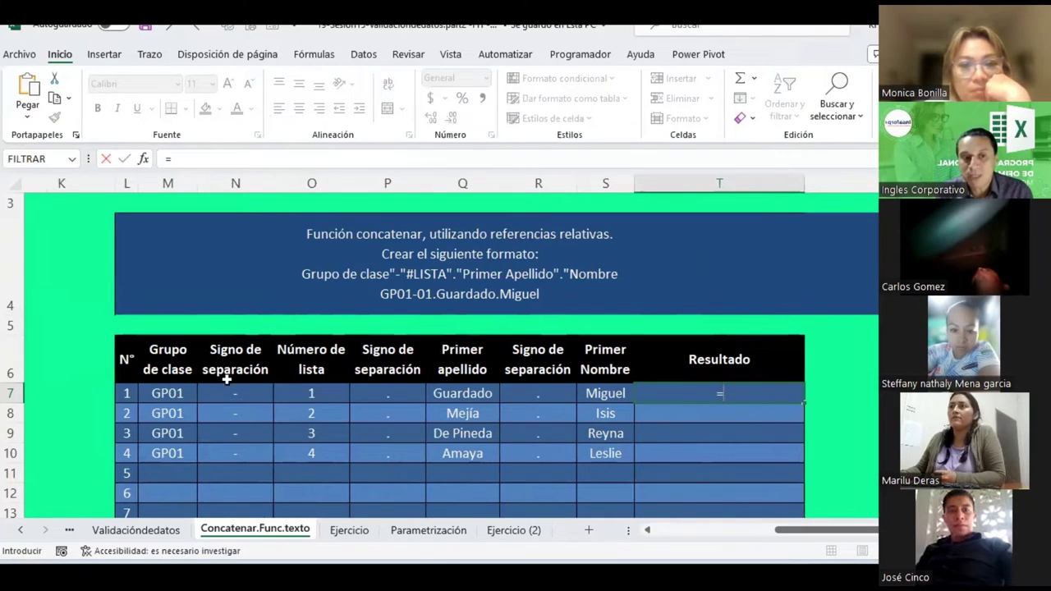
click(173, 393)
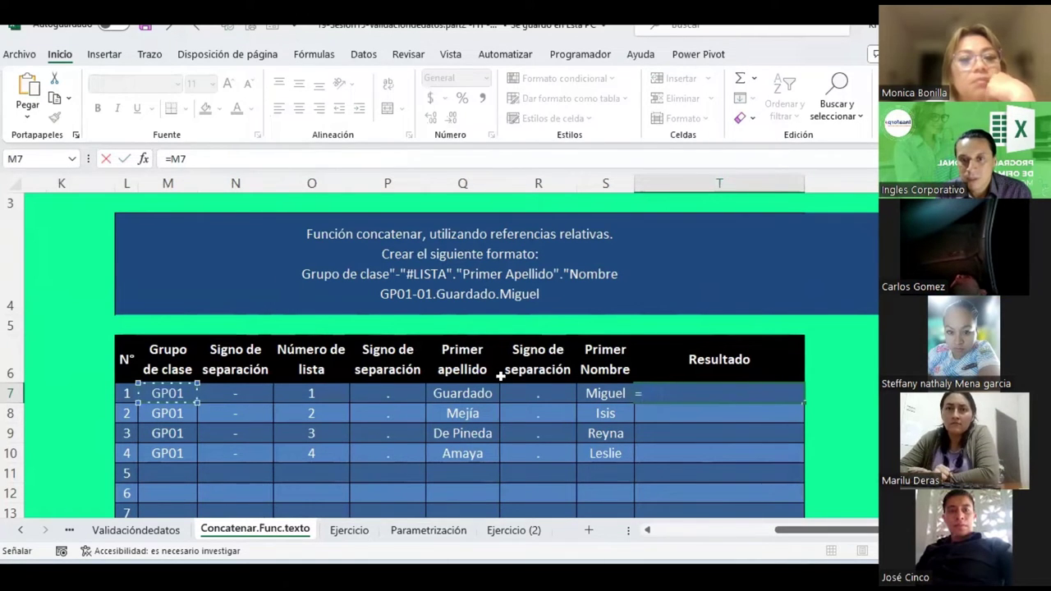
key(Escape)
mouse_move(730, 394)
mouse_down()
mouse_move(713, 474)
mouse_move(706, 454)
mouse_up()
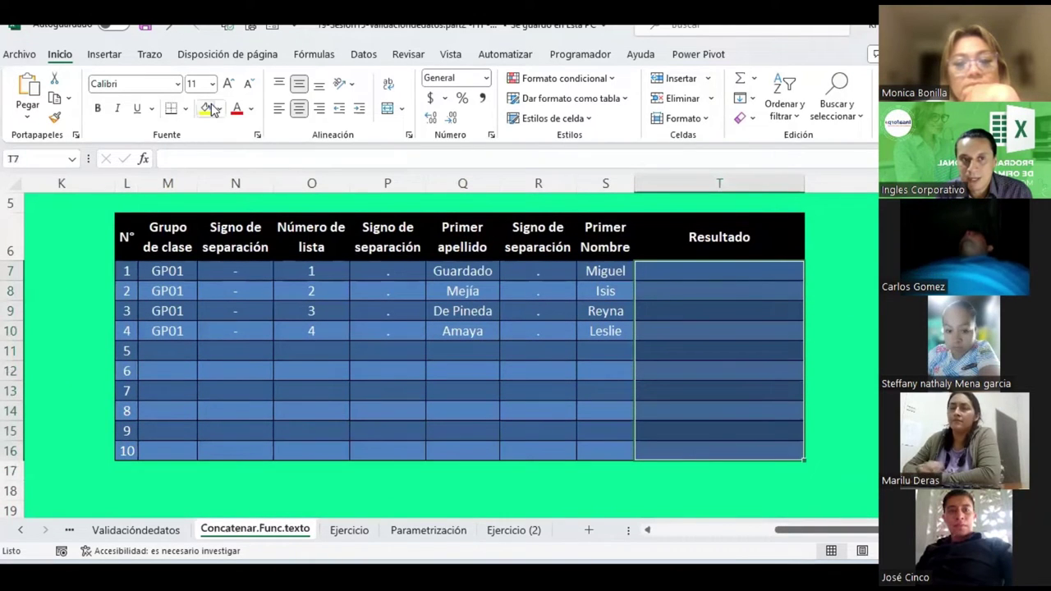
click(220, 109)
click(246, 321)
text(=)
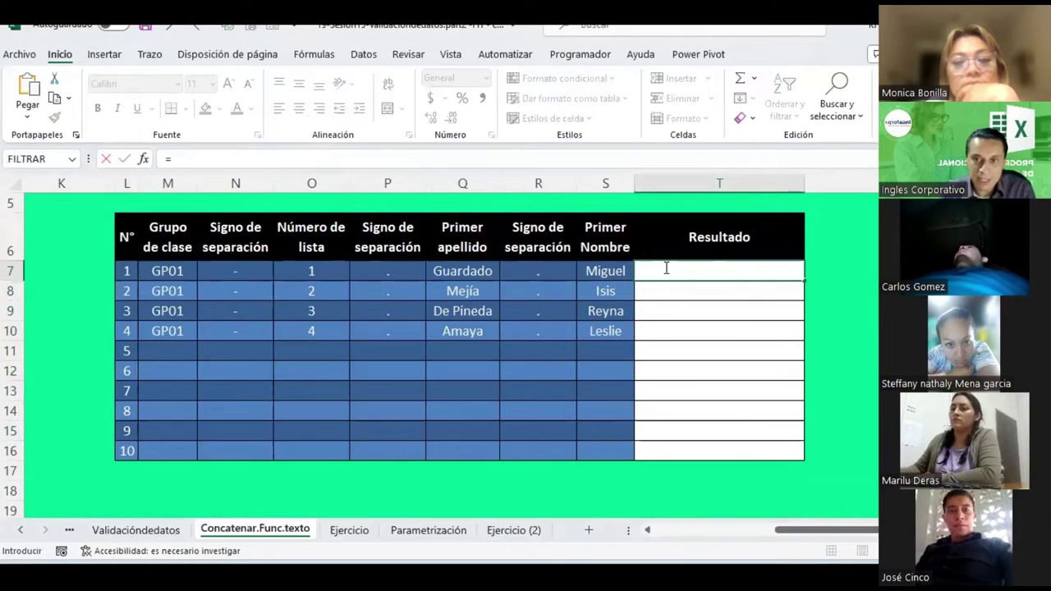
key(Escape)
drag(676, 269, 675, 450)
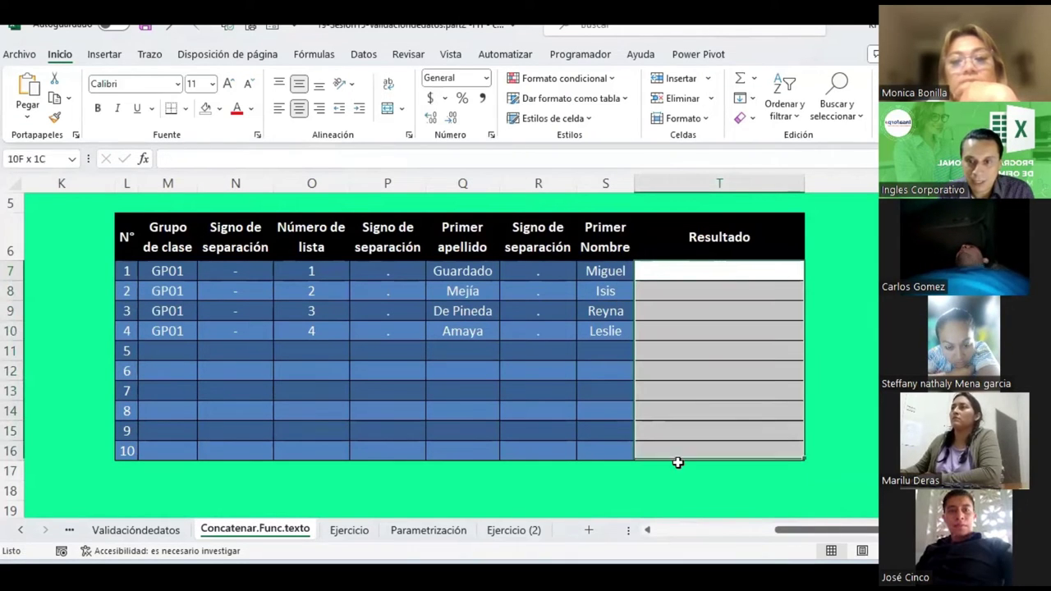
click(219, 108)
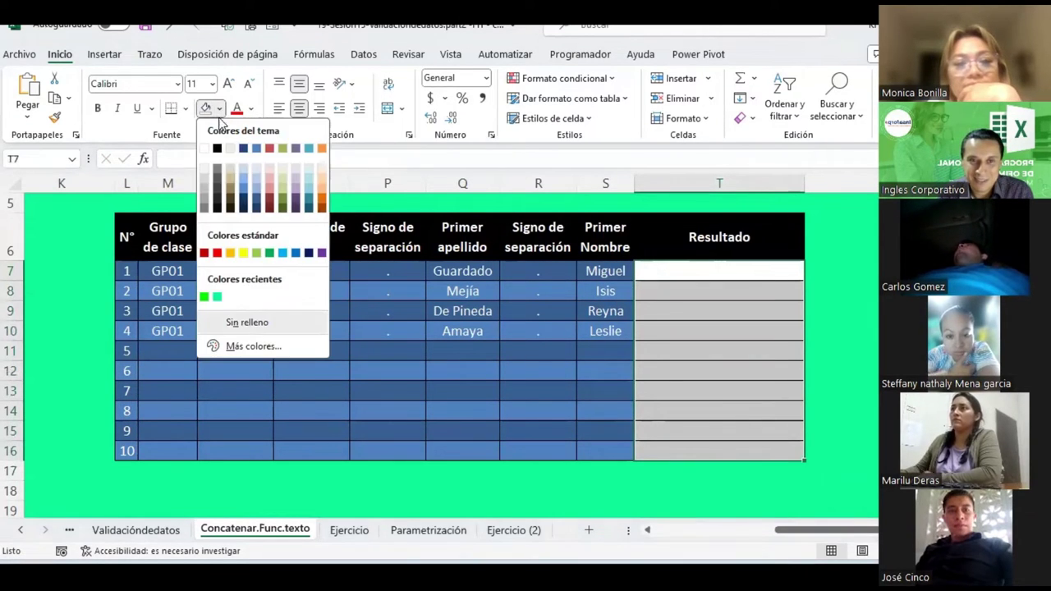
click(243, 261)
click(688, 269)
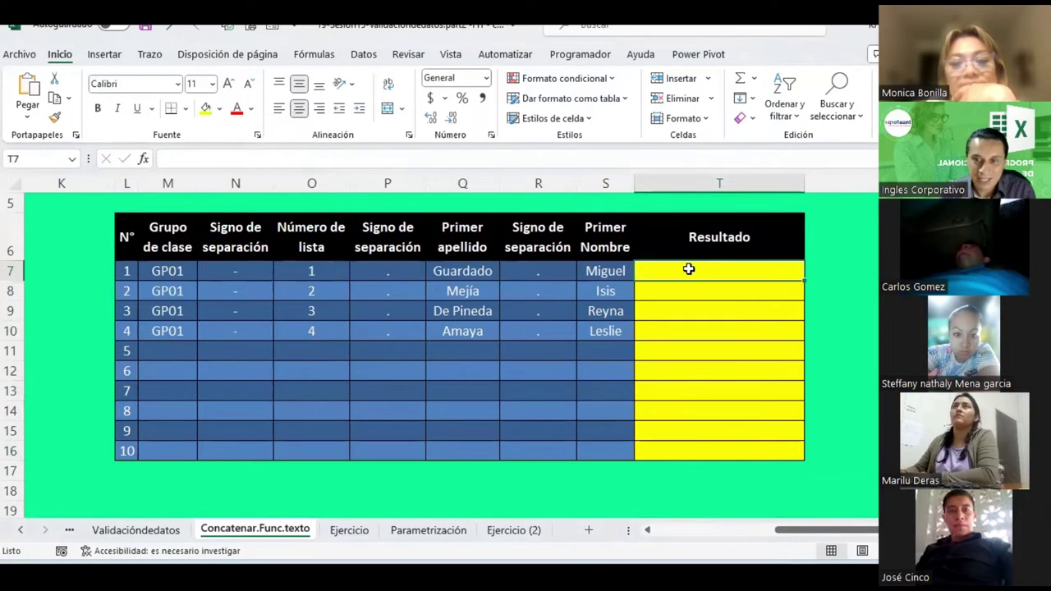
drag(688, 269, 694, 450)
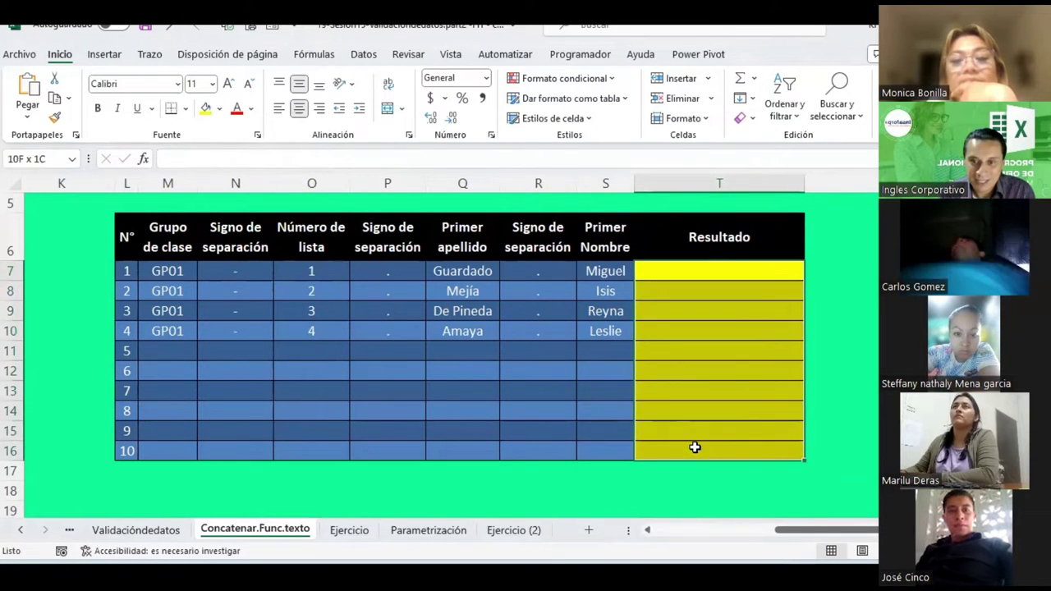
click(251, 108)
click(704, 275)
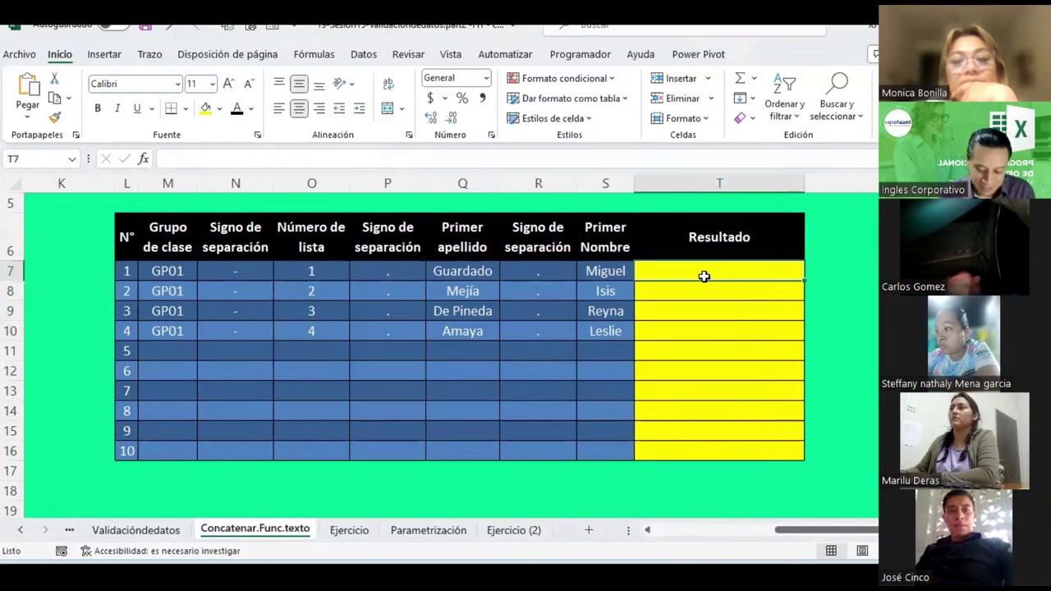
text(=)
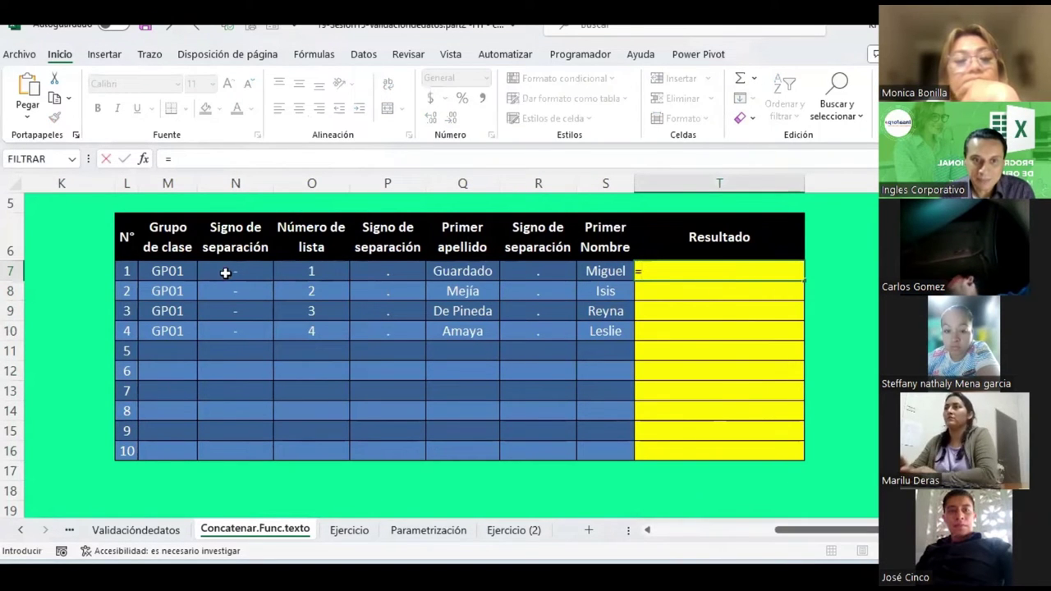
click(182, 271)
text(&)
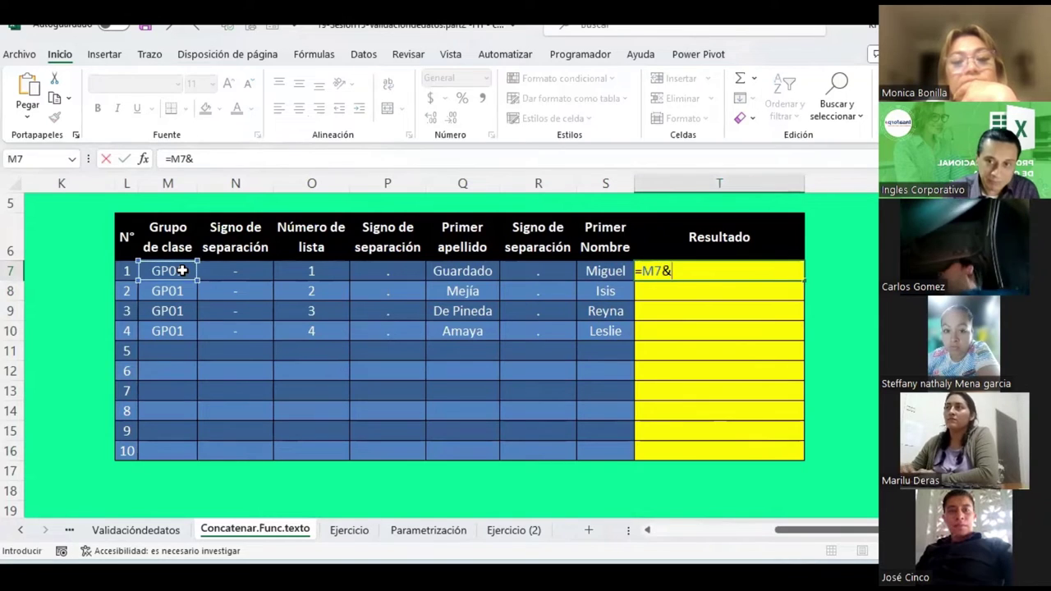
click(236, 271)
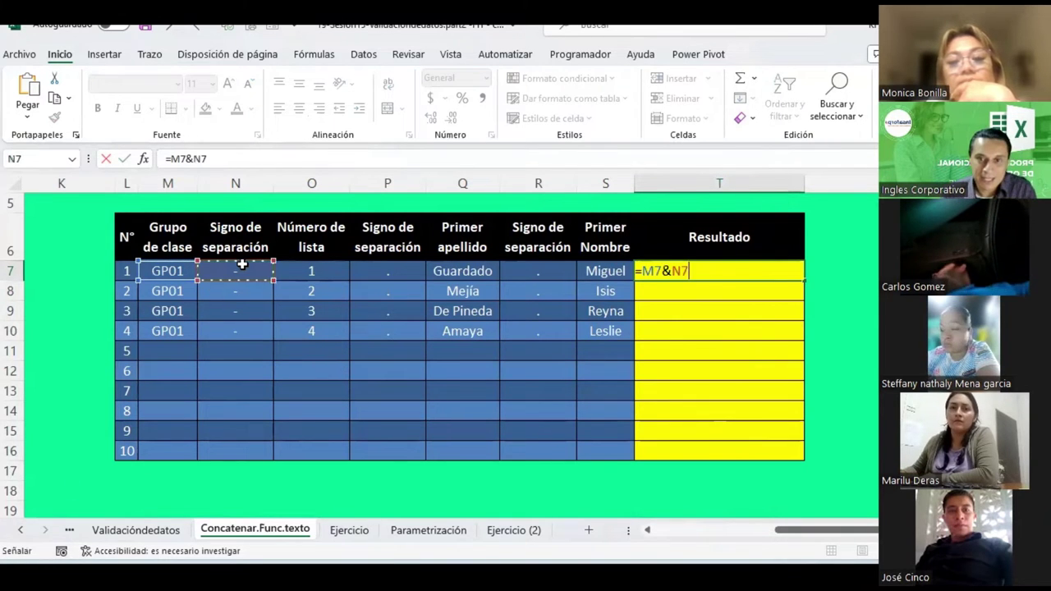
text(&)
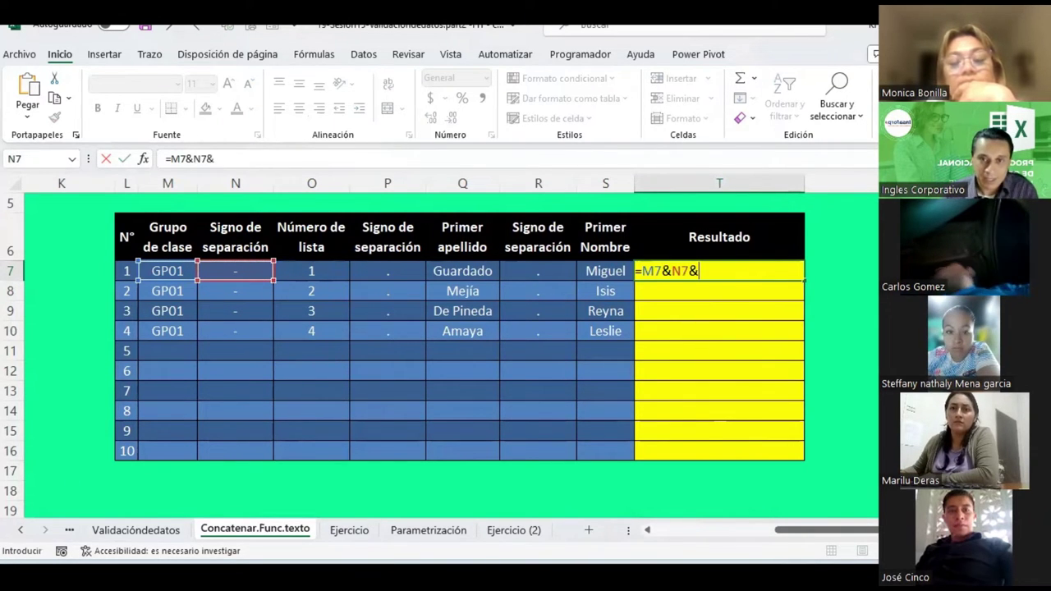
drag(311, 273, 310, 242)
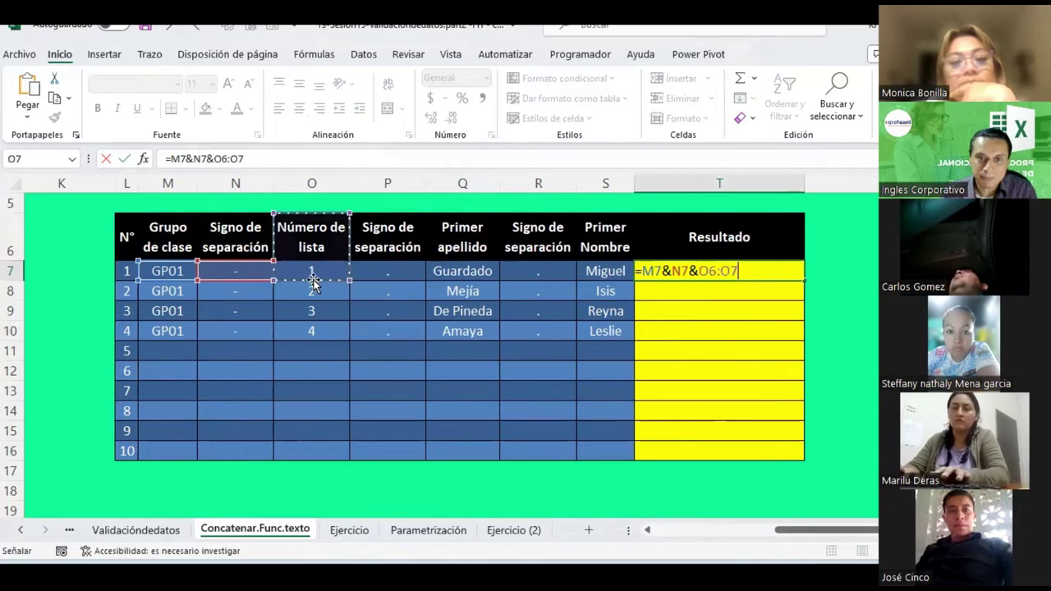
click(310, 269)
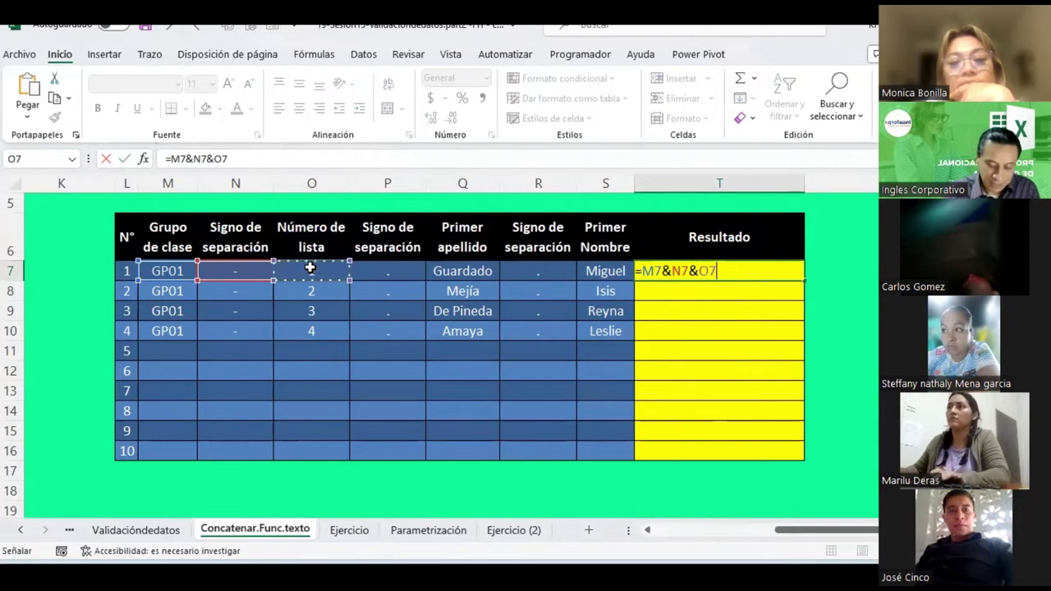
text(&)
click(394, 270)
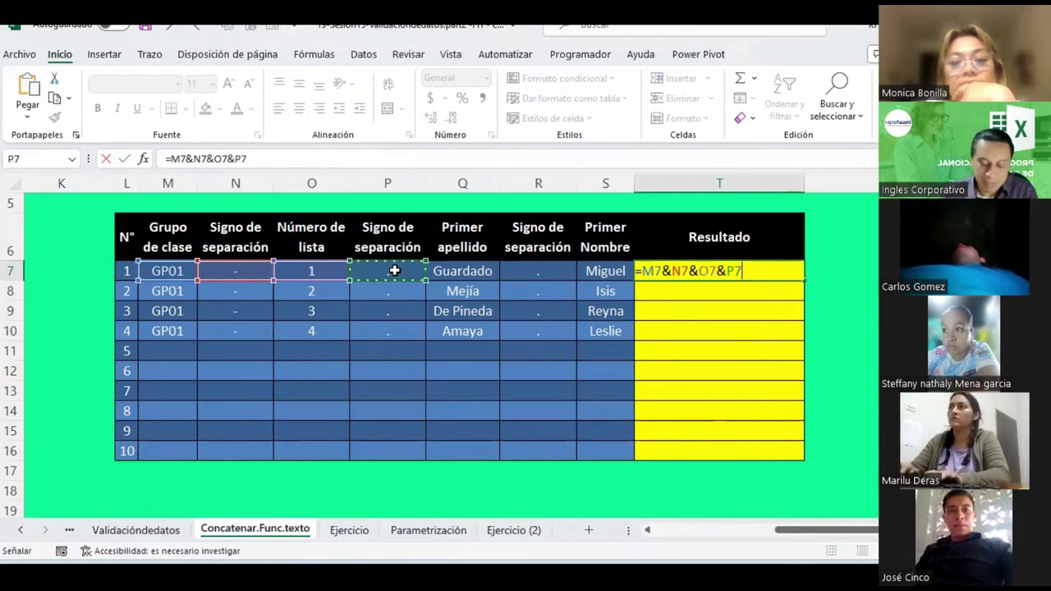
text(&)
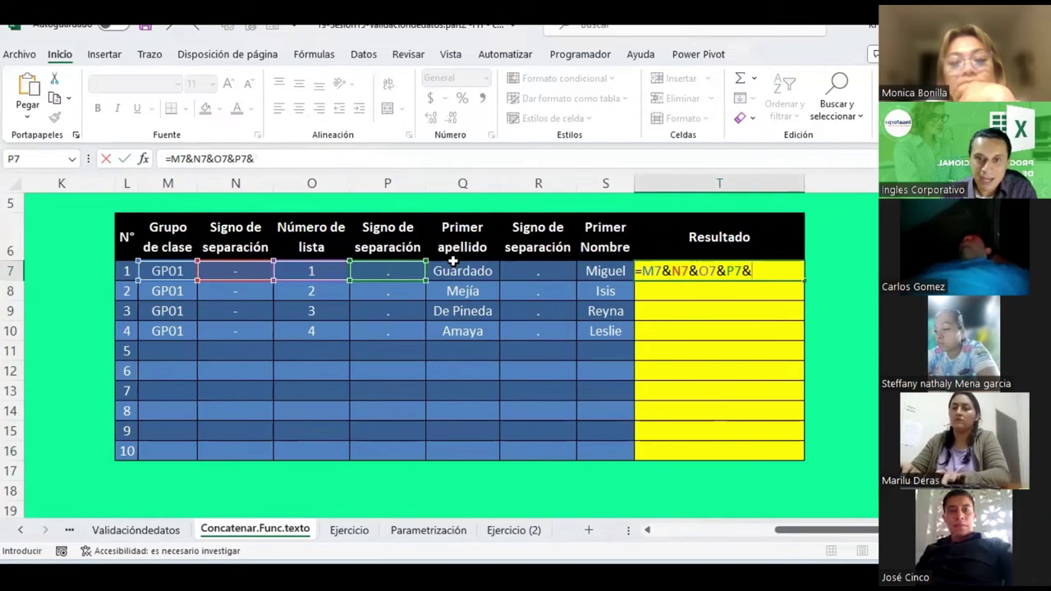
click(450, 269)
text(&)
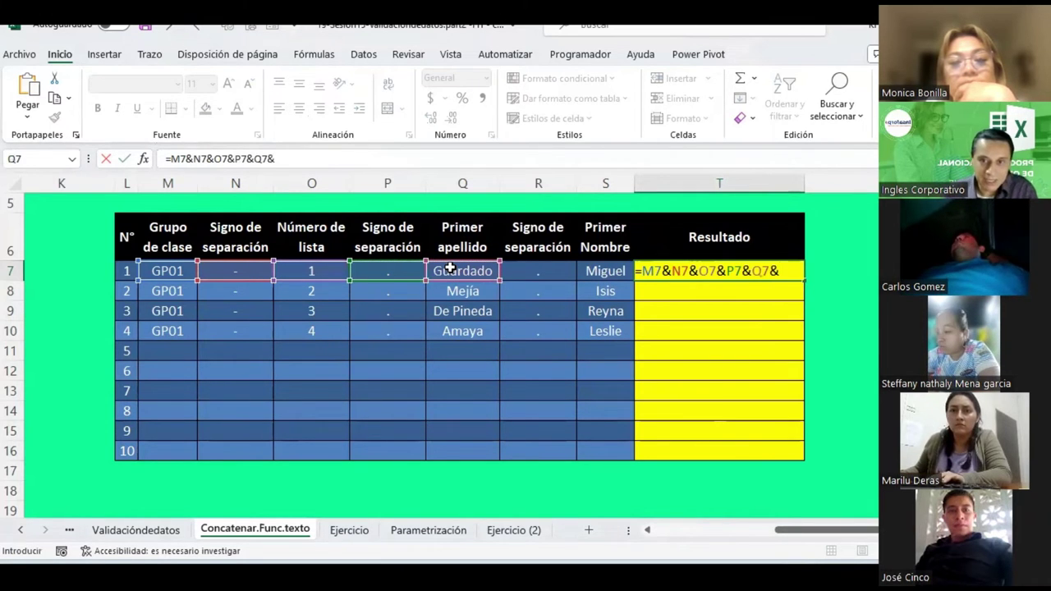
click(518, 266)
text(&)
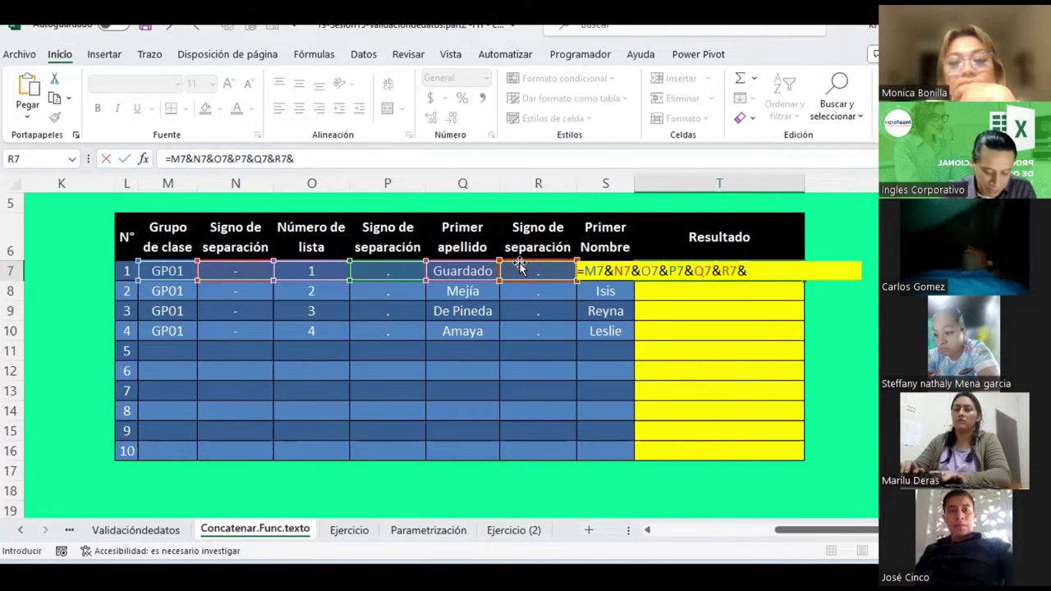
text(s7)
key(Return)
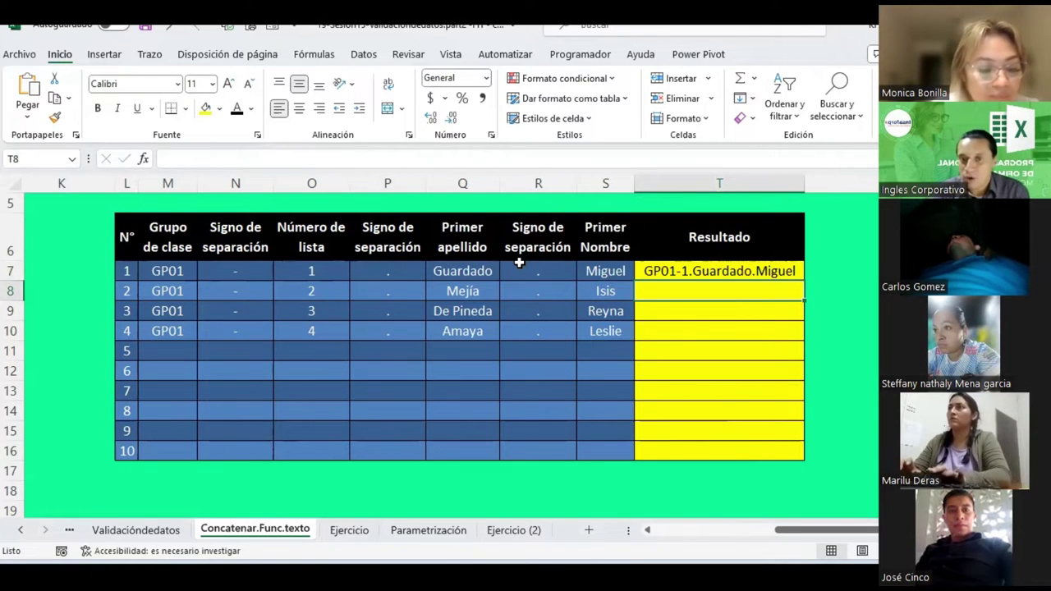
key(Up)
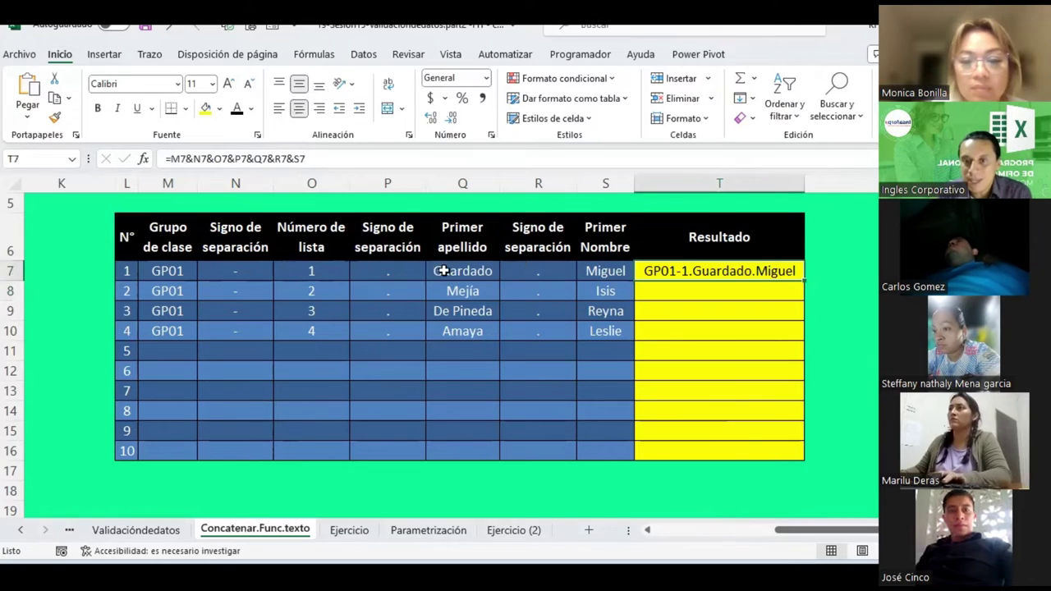
scroll(492, 283, up, 1)
scroll(469, 391, up, 1)
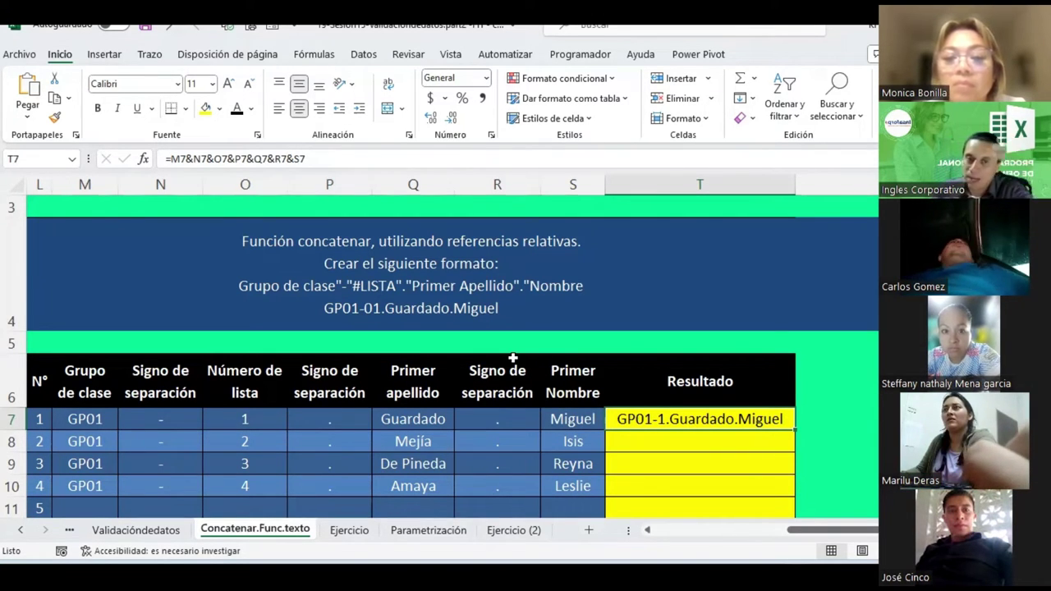
click(389, 310)
double_click(344, 309)
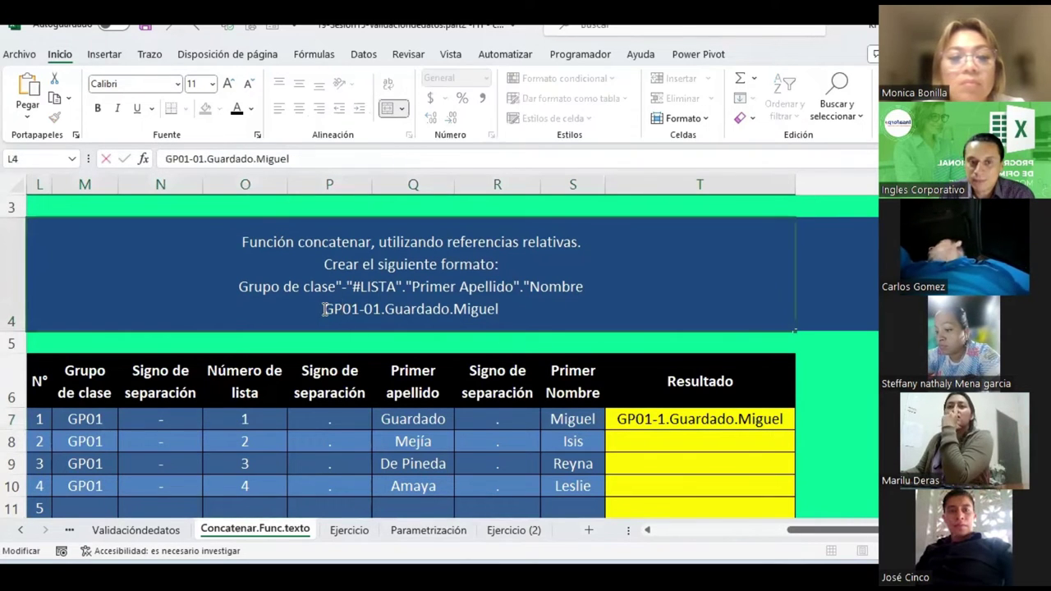
drag(328, 308, 536, 316)
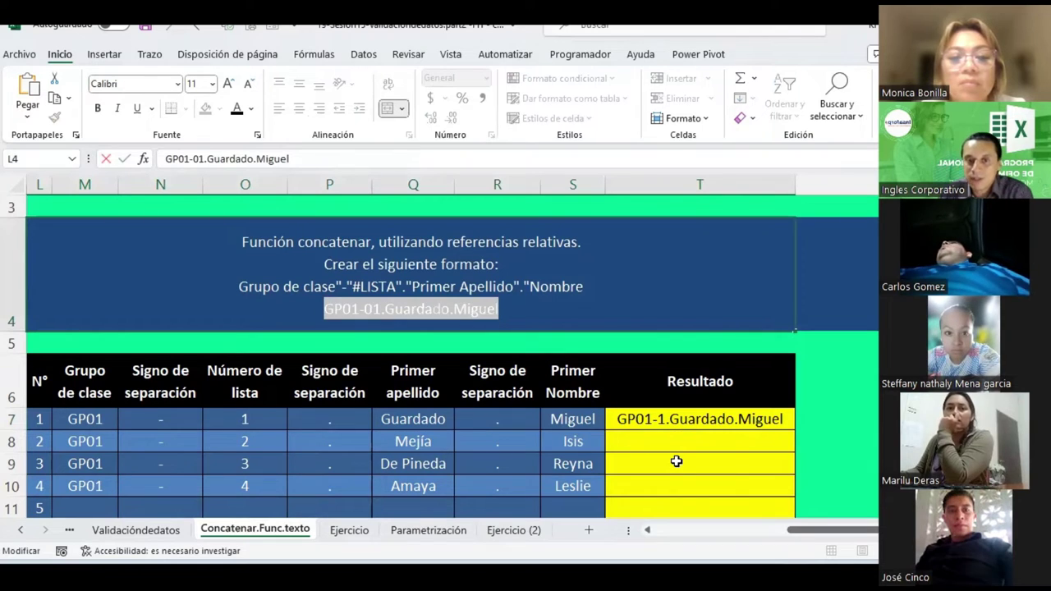
key(Escape)
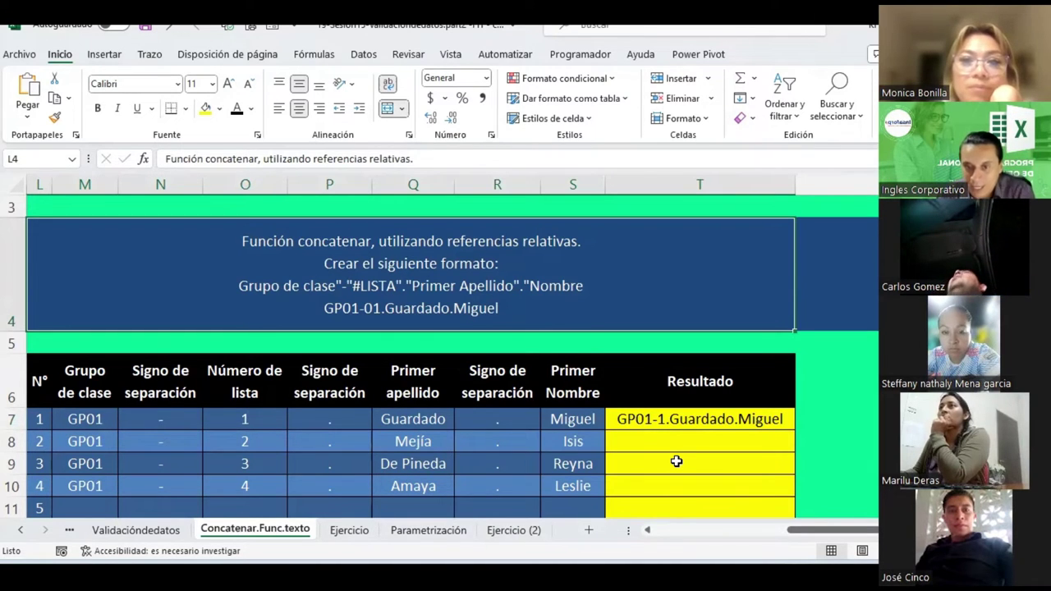
click(659, 419)
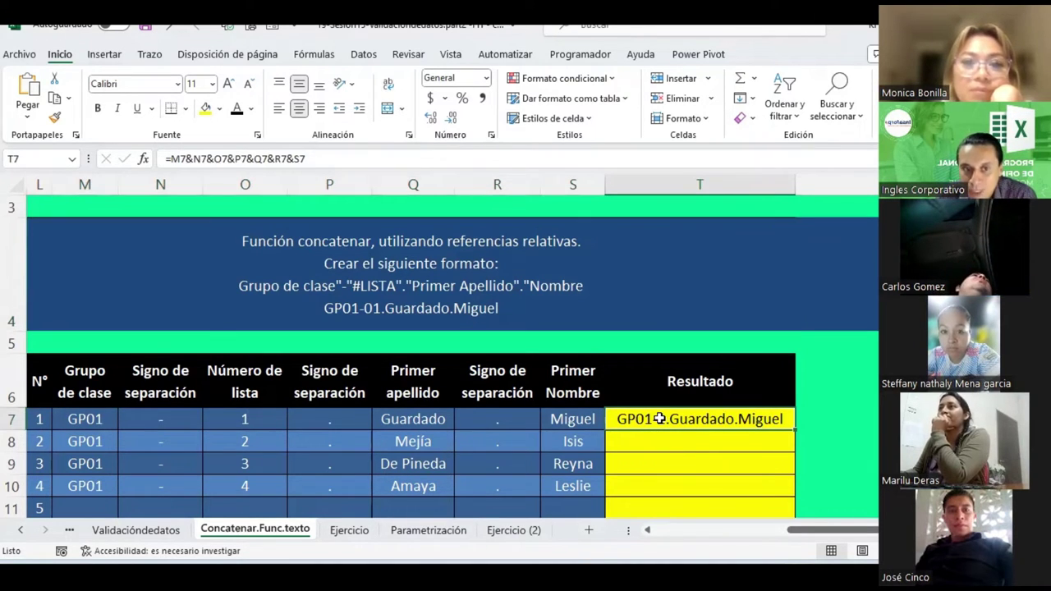
Inspect O7's custom number format in Format Cells, then close without changes.
right_click(236, 416)
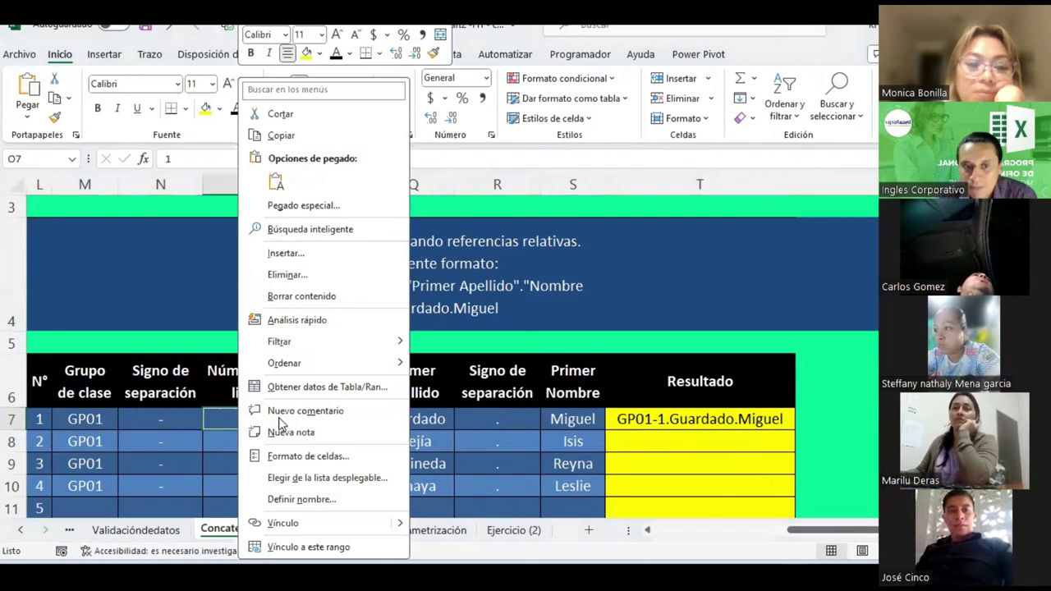
click(311, 460)
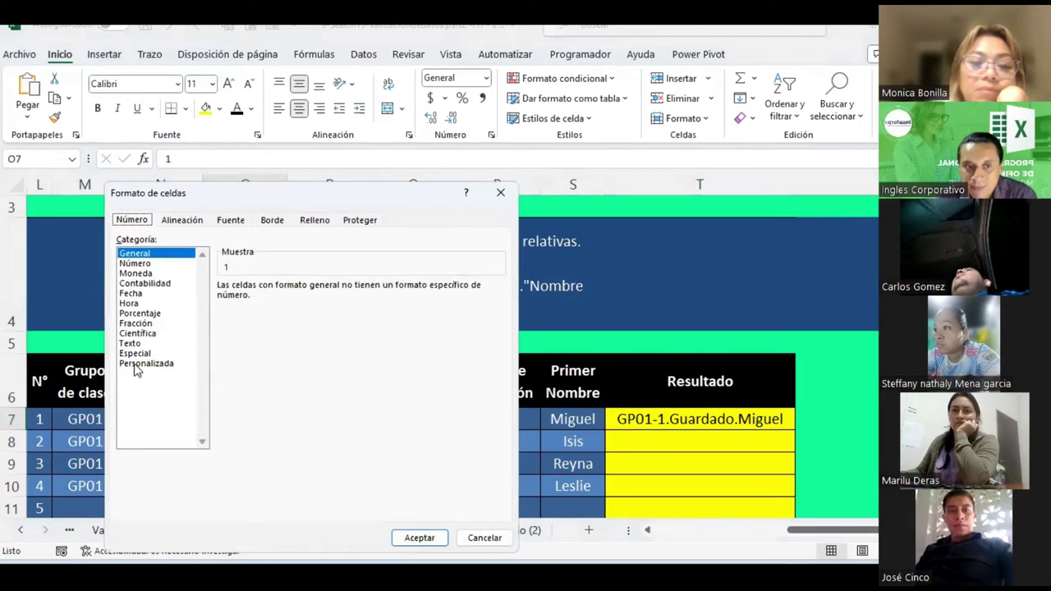
click(146, 364)
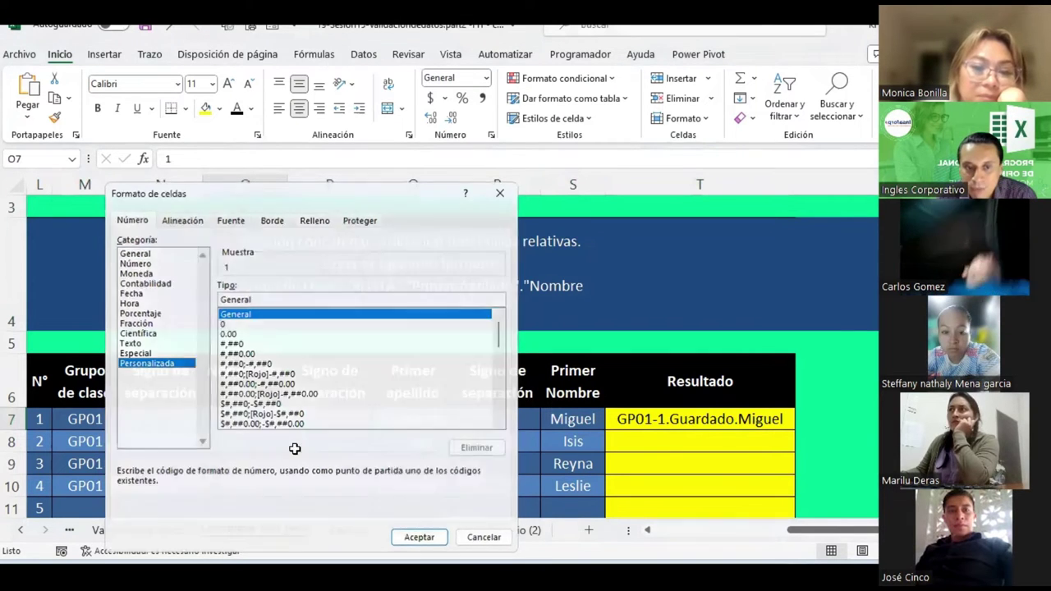
key(Escape)
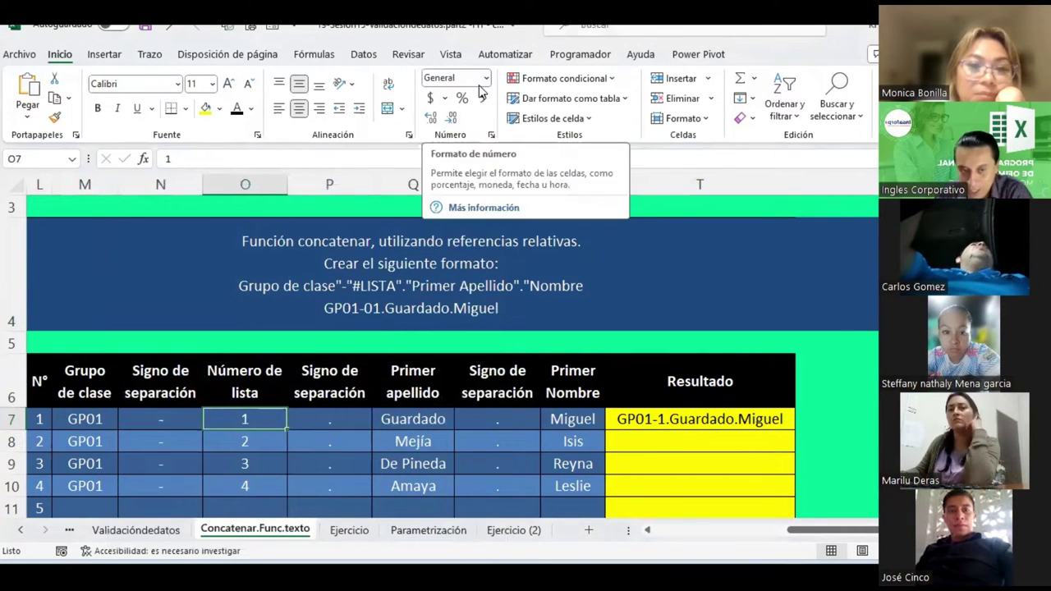
Reformat O7 as Texto and re-enter the list number as 01.
key(Delete)
click(487, 78)
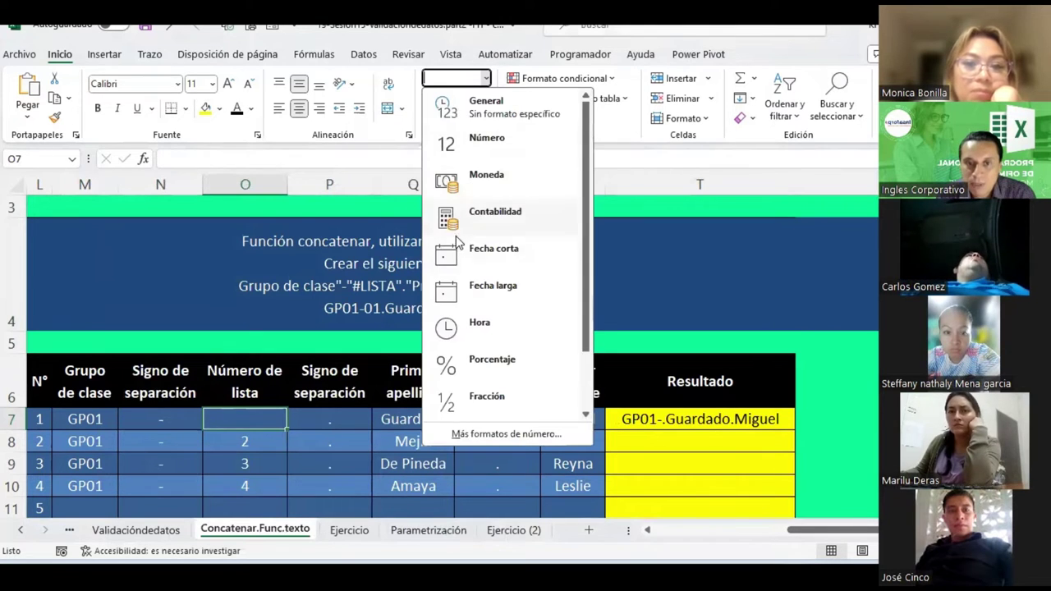
scroll(493, 328, down, 2)
click(460, 400)
text(0)
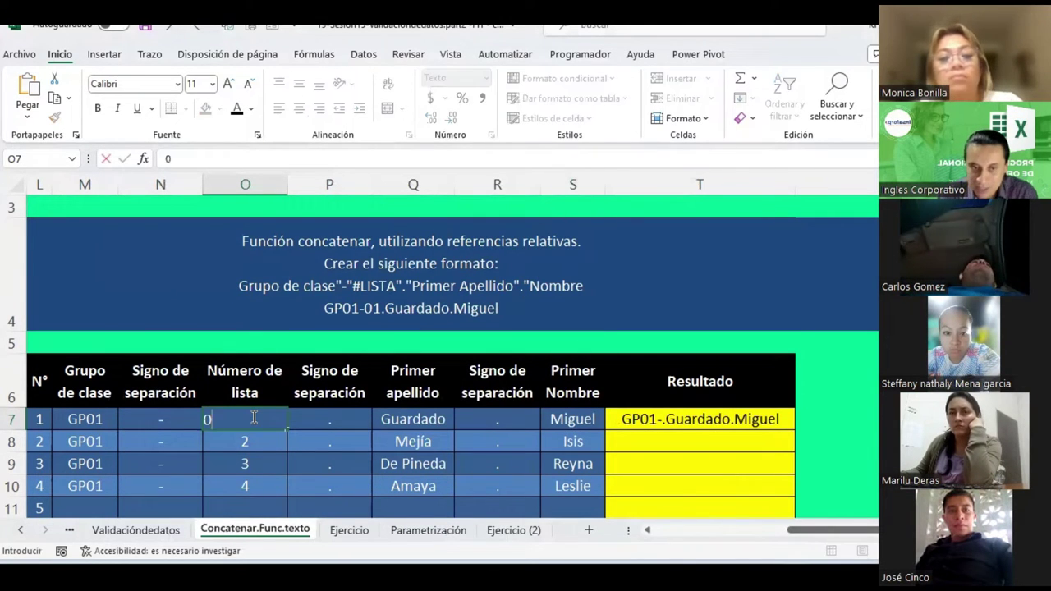
text(1)
key(Return)
click(250, 417)
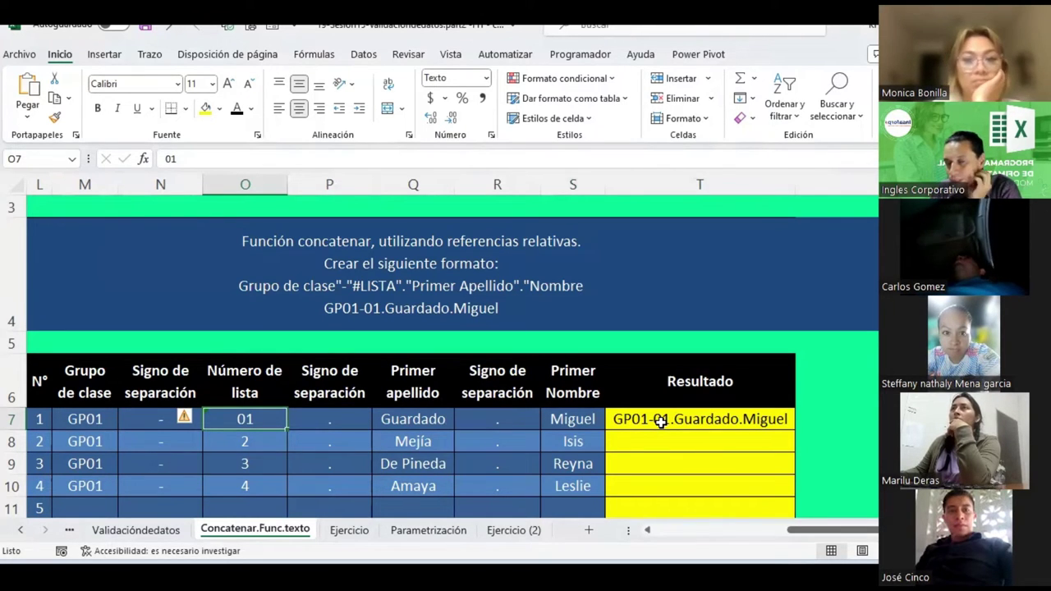
Fill T7's formula down to T10, adding the Mejía, De Pineda and Amaya results.
click(660, 421)
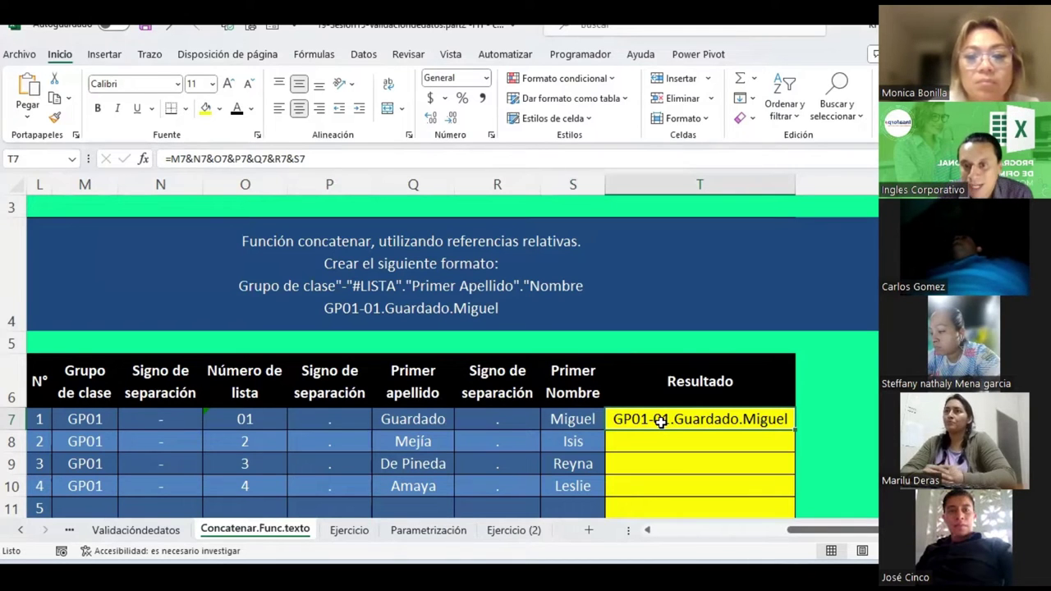
scroll(694, 412, down, 1)
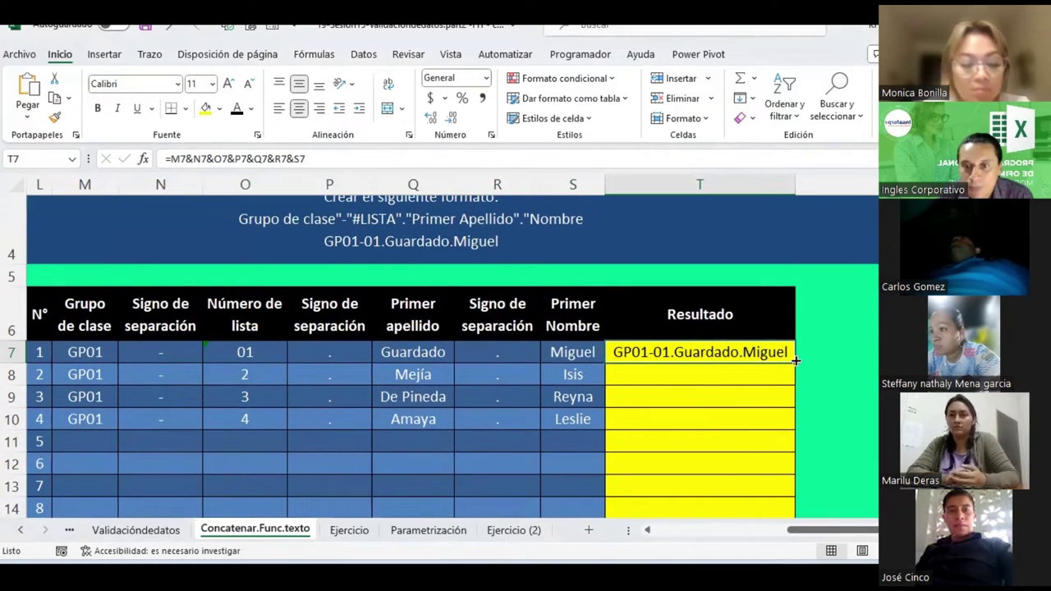
drag(789, 362, 782, 433)
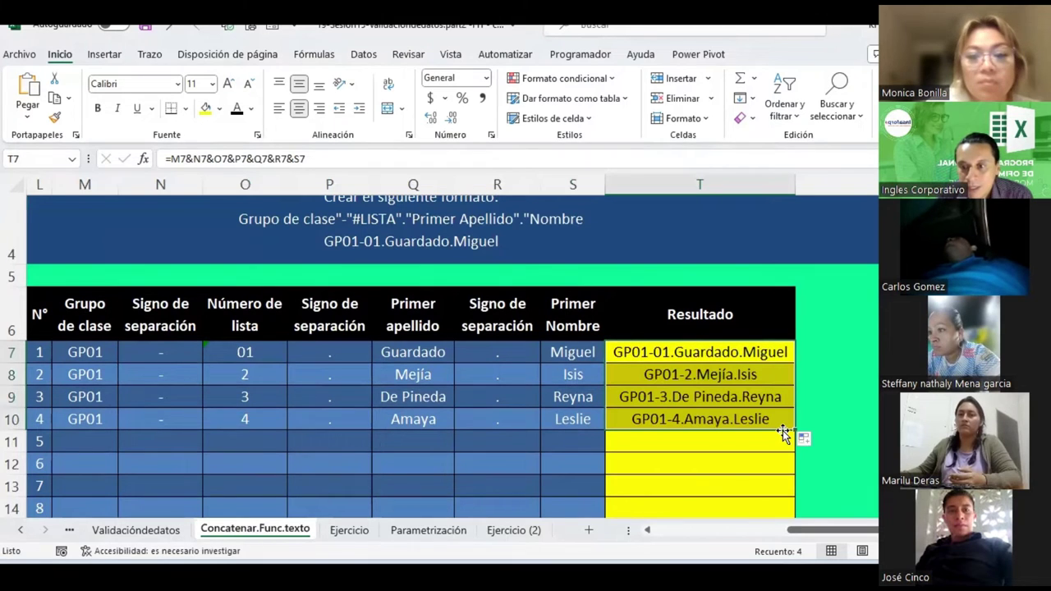
click(719, 464)
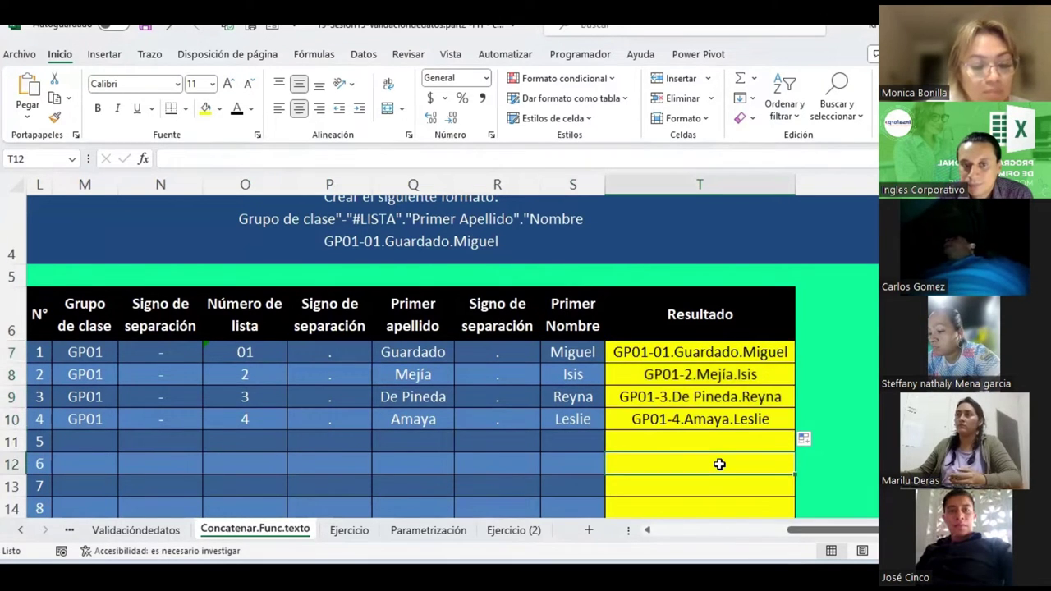
Left-align the four results in T7:T10 and recheck T7's formula.
drag(673, 353, 671, 420)
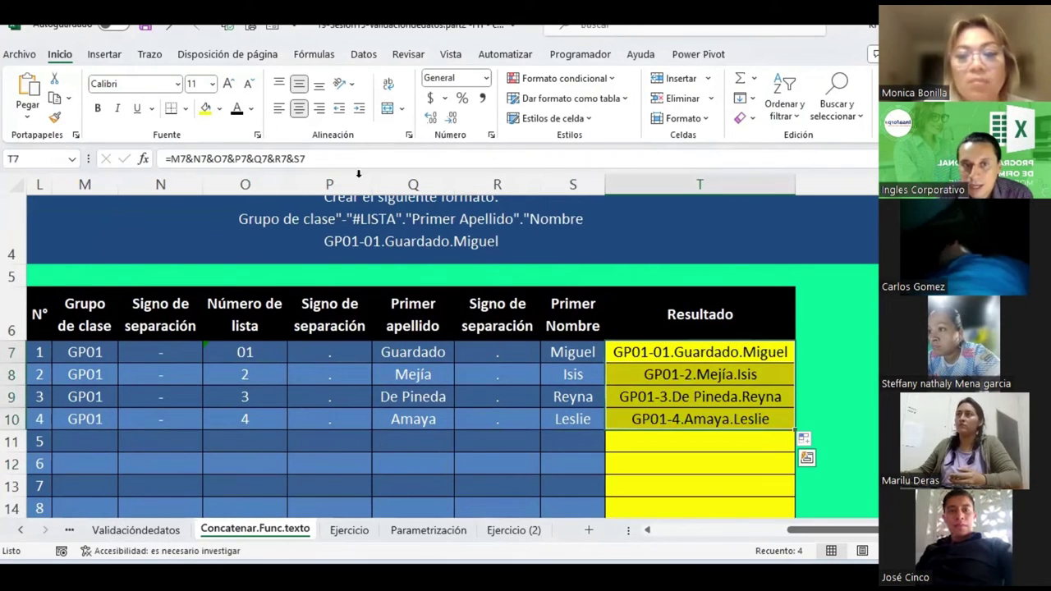
click(279, 108)
click(707, 458)
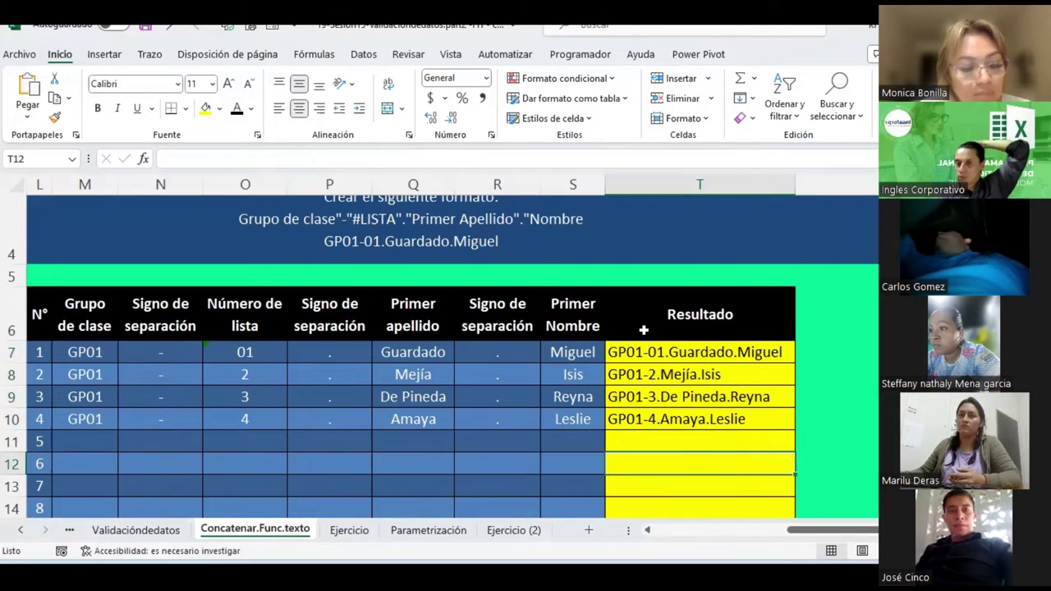
click(675, 352)
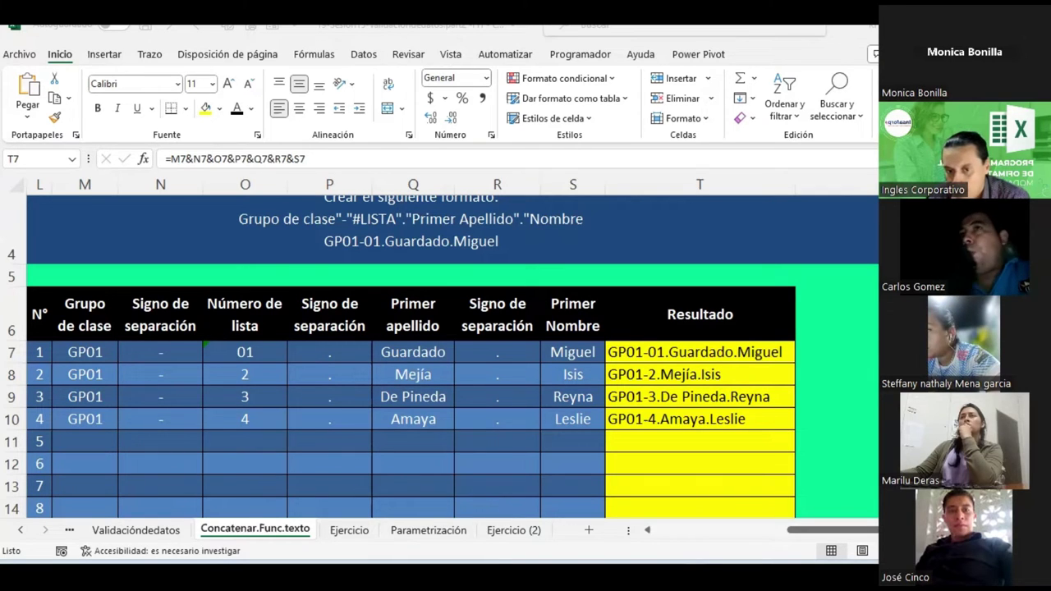
click(839, 535)
click(771, 532)
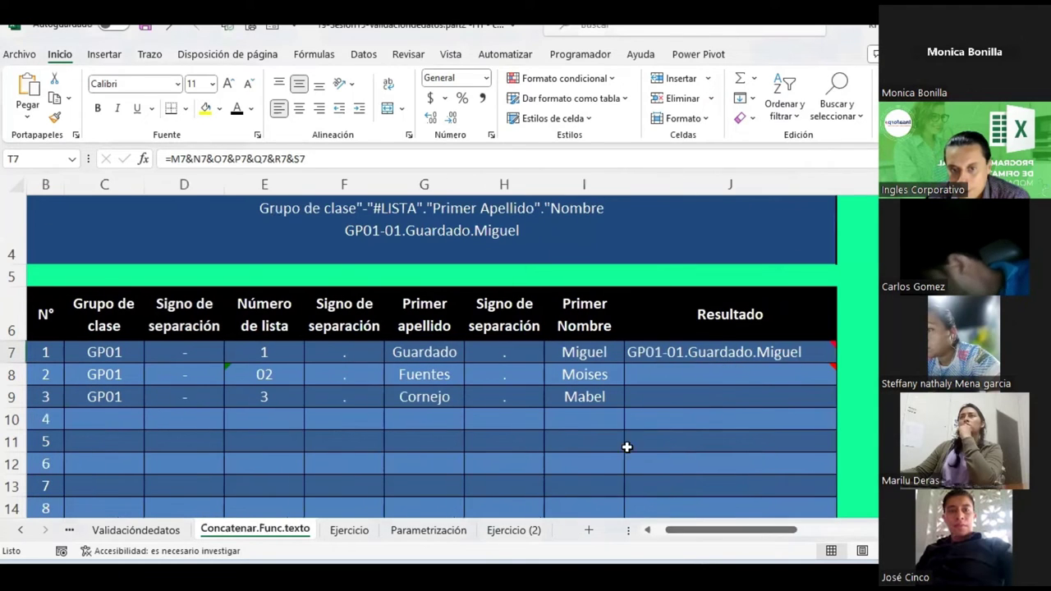
click(721, 353)
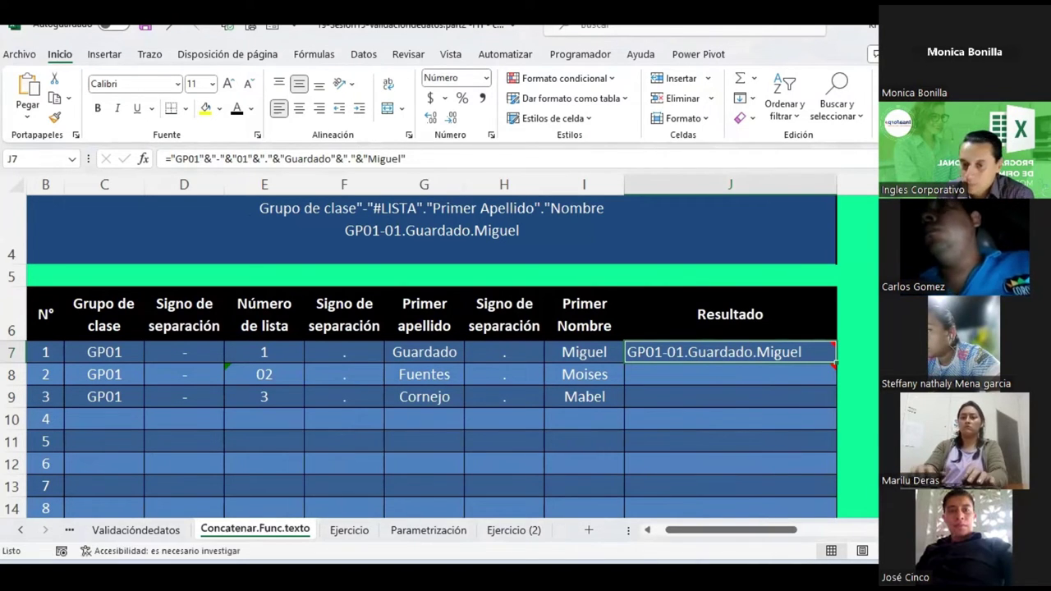
drag(770, 536, 832, 538)
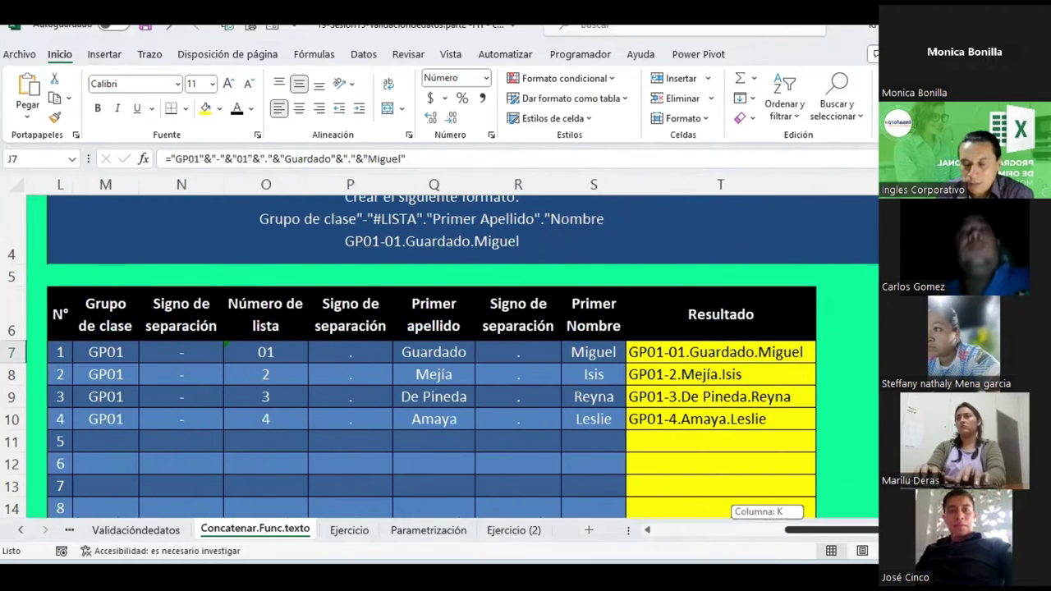
Check the formulas in T7, T8 and T10.
drag(832, 538, 828, 422)
click(737, 353)
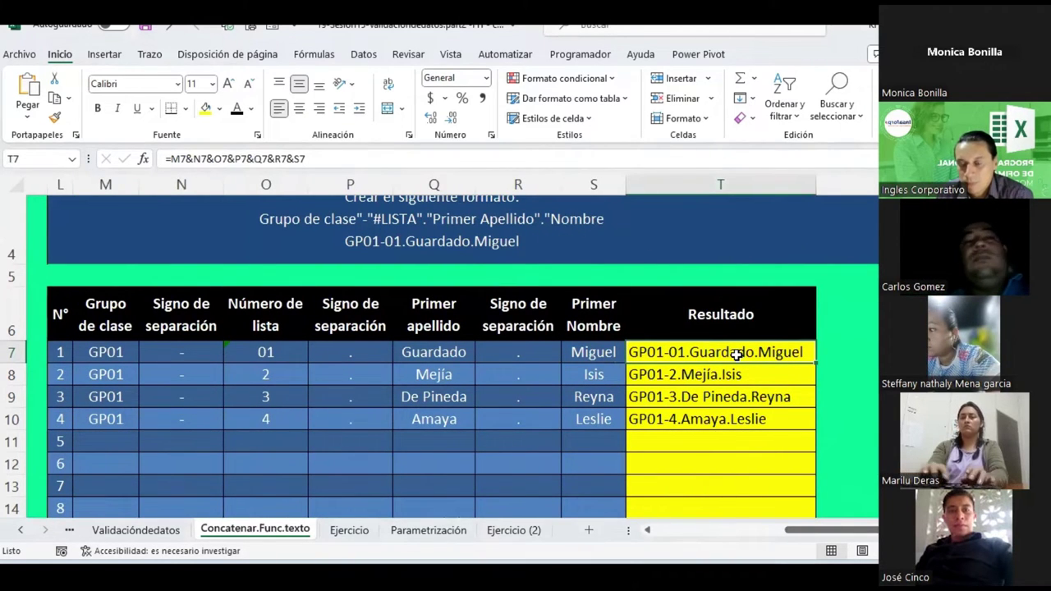
click(692, 371)
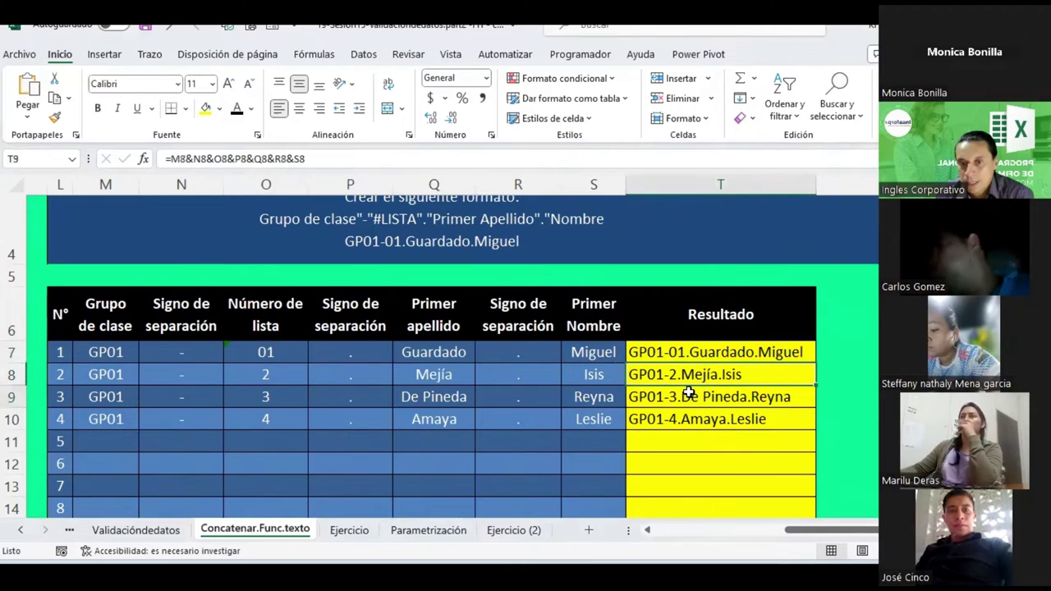
click(672, 421)
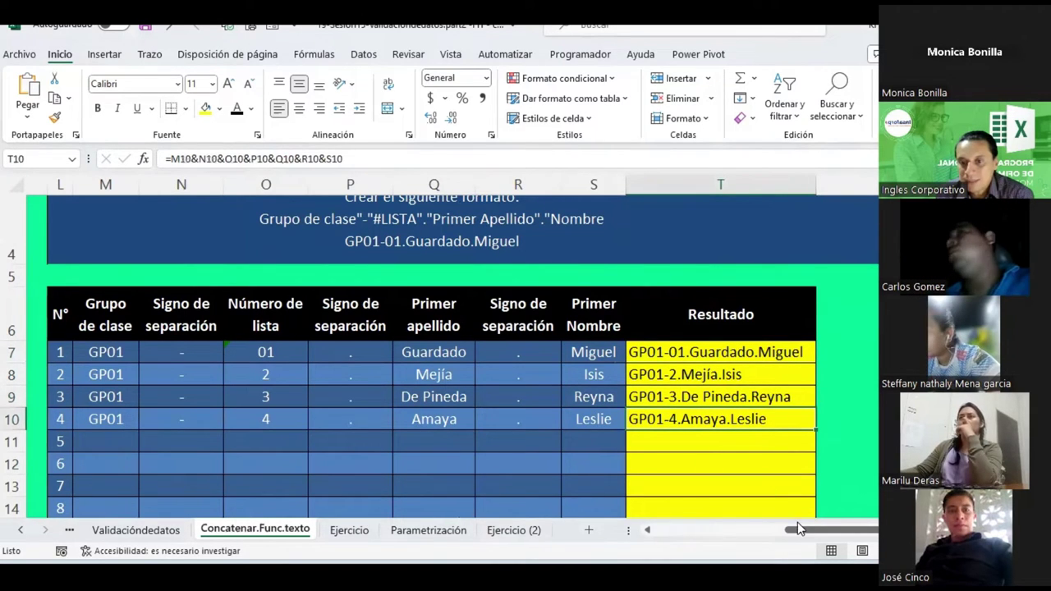
Step through the T7–T10 formulas once more and save the workbook.
drag(798, 529, 821, 535)
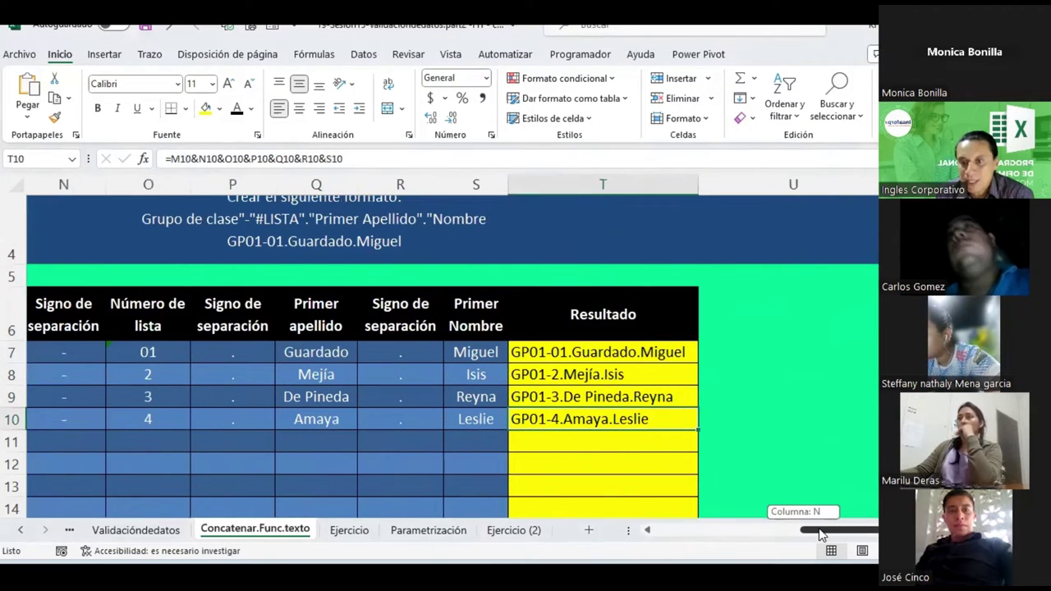
click(608, 351)
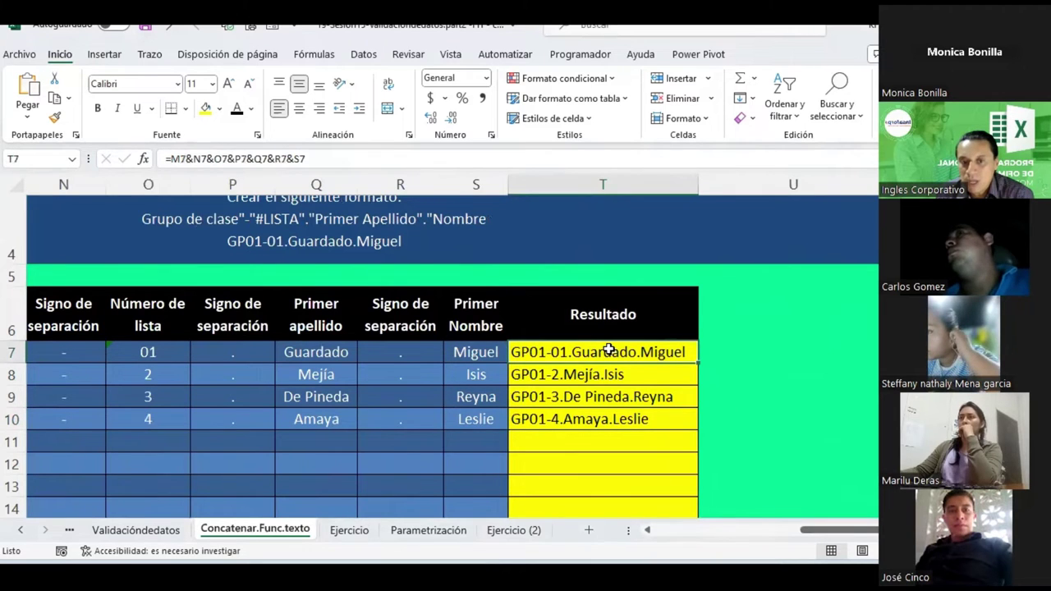
click(580, 379)
click(571, 395)
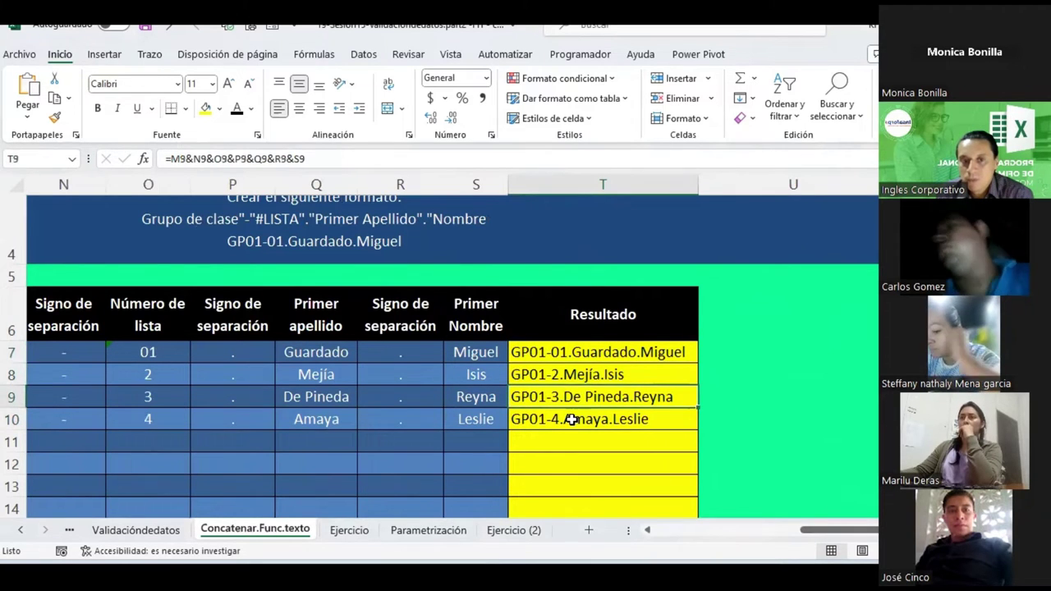
click(570, 418)
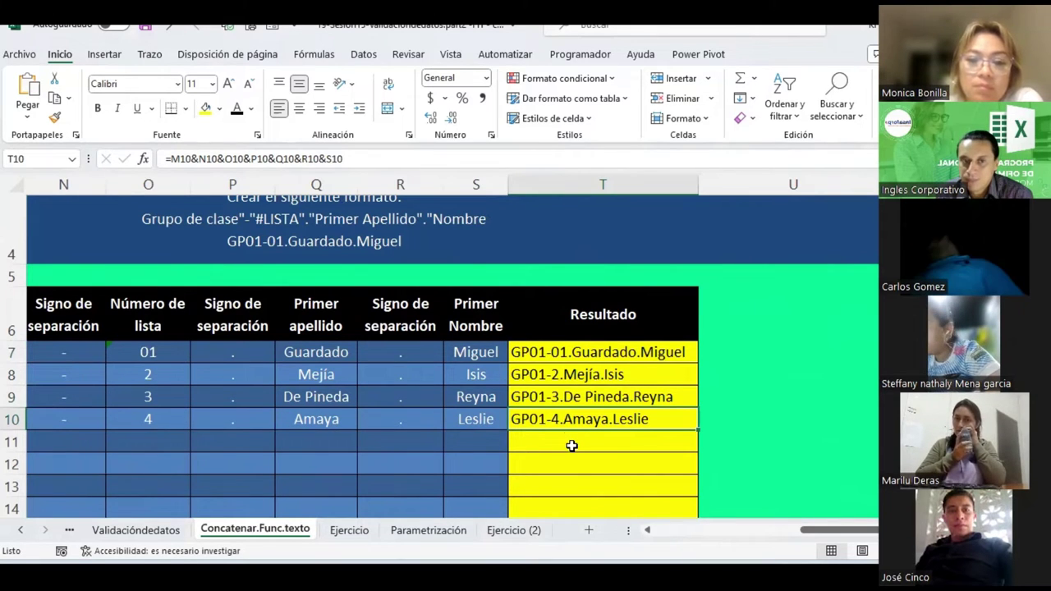
click(146, 25)
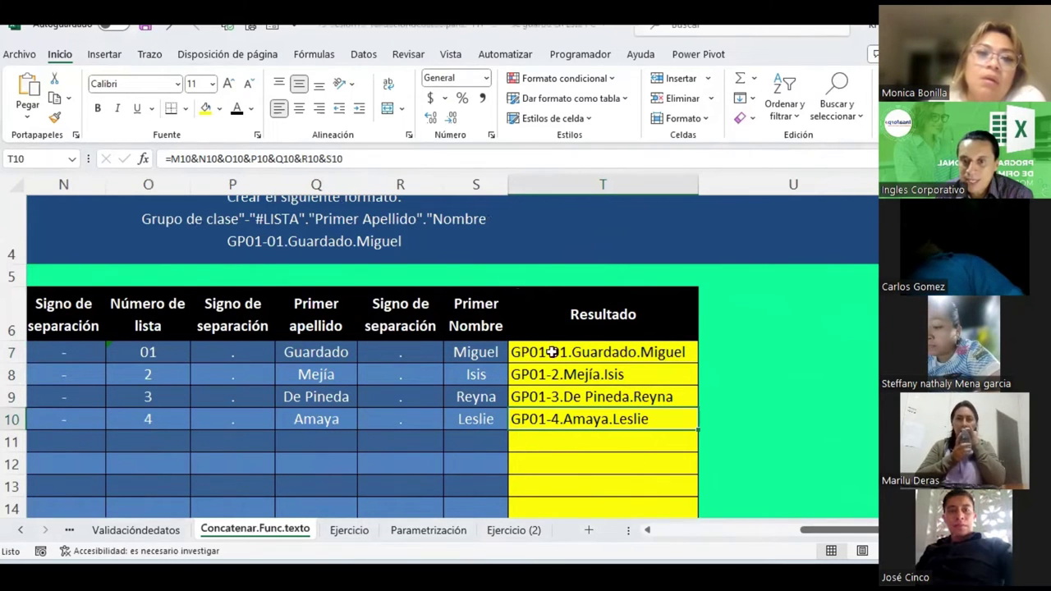
Copy T6:T16's black header and yellow cell formatting onto column U with Format Painter.
drag(835, 538, 839, 538)
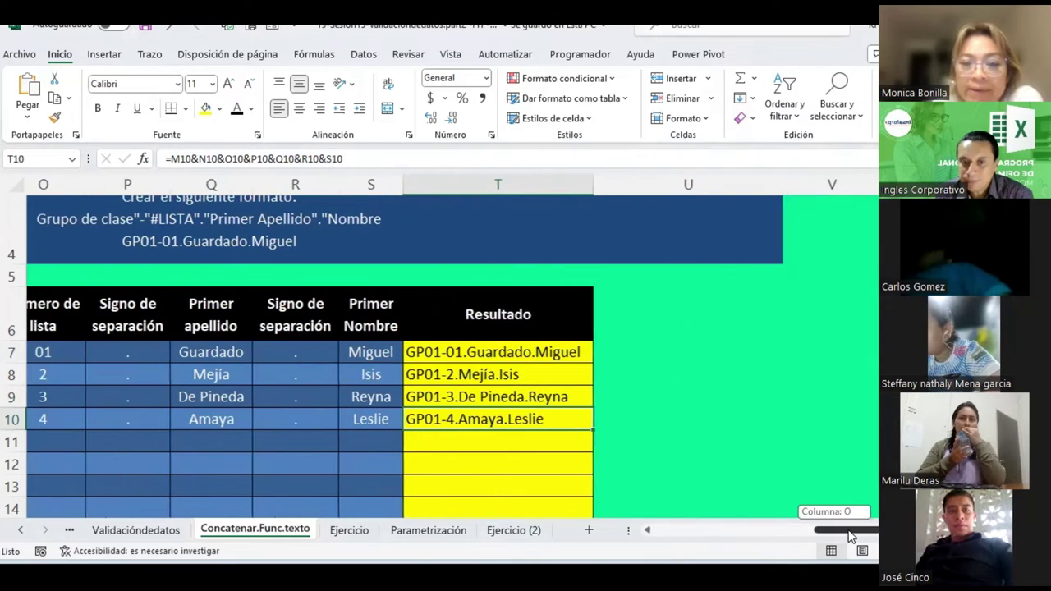
drag(493, 317, 488, 495)
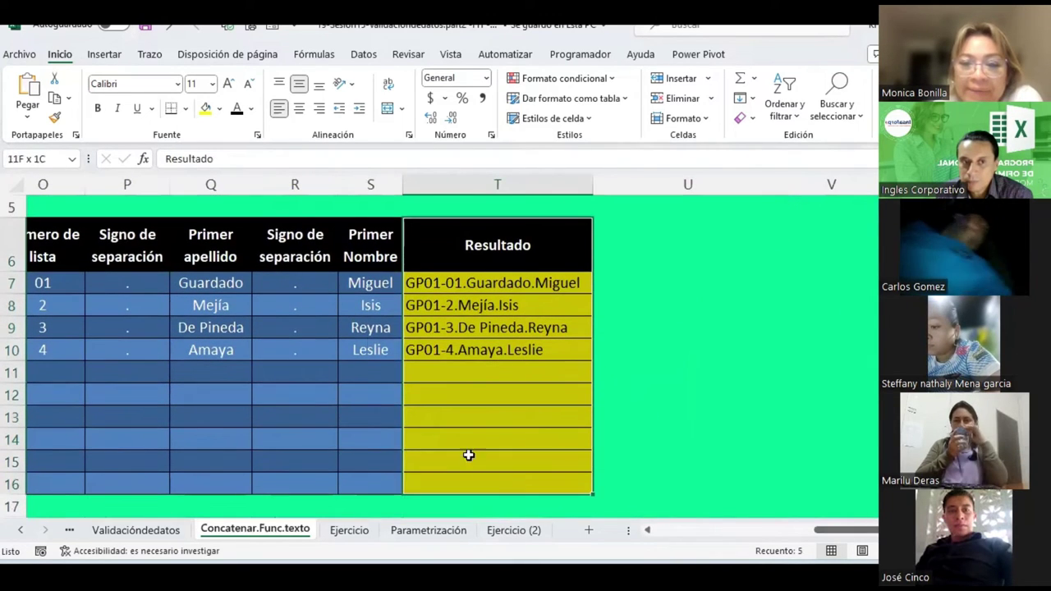
click(54, 118)
click(627, 235)
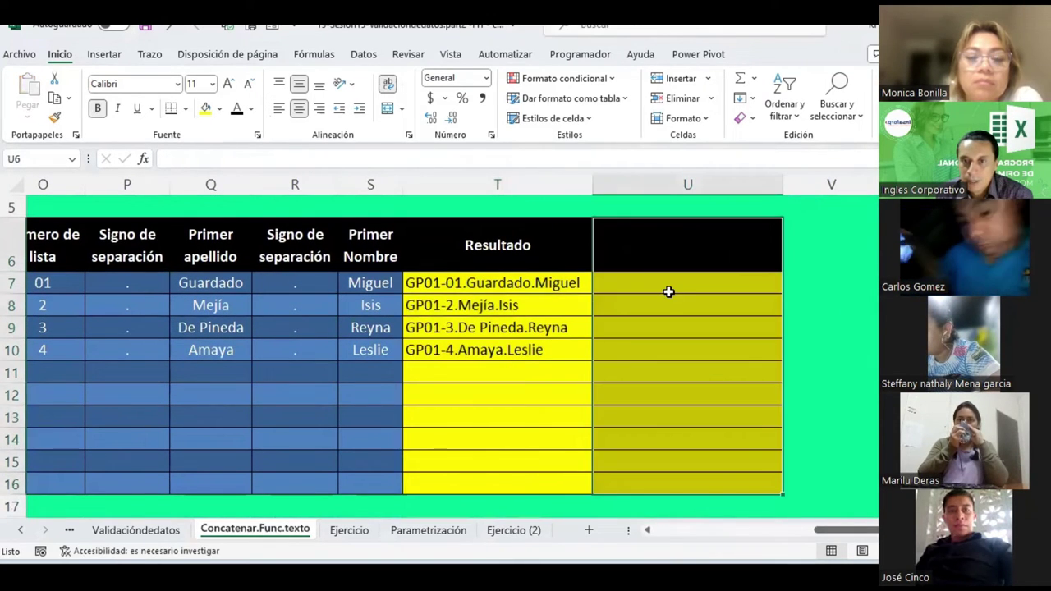
click(526, 245)
Copy the Resultado header from T6 into U6 and move to U7.
key(ctrl+c)
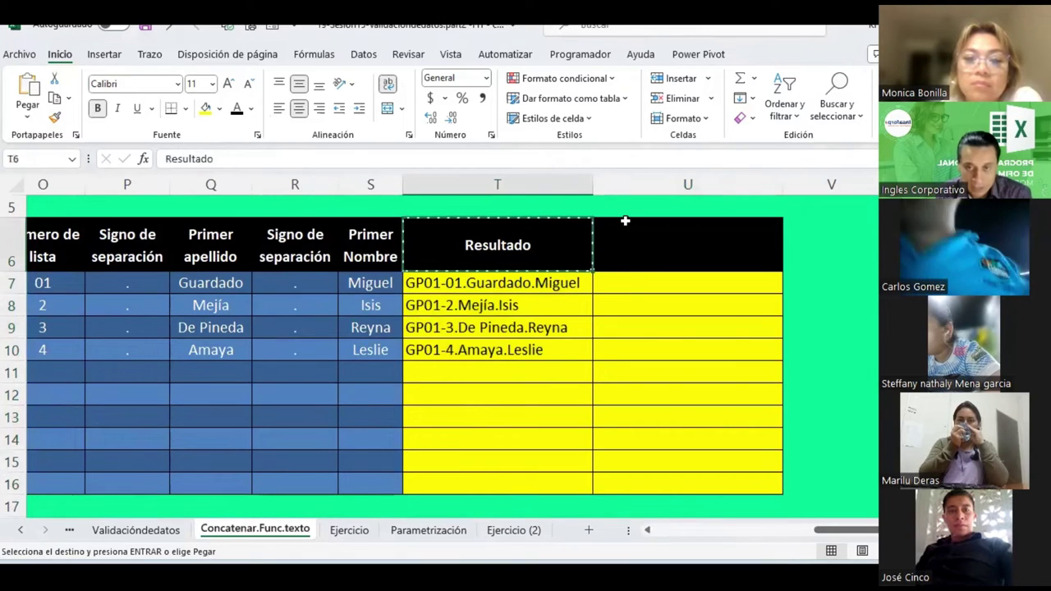
click(626, 220)
key(ctrl+v)
click(657, 283)
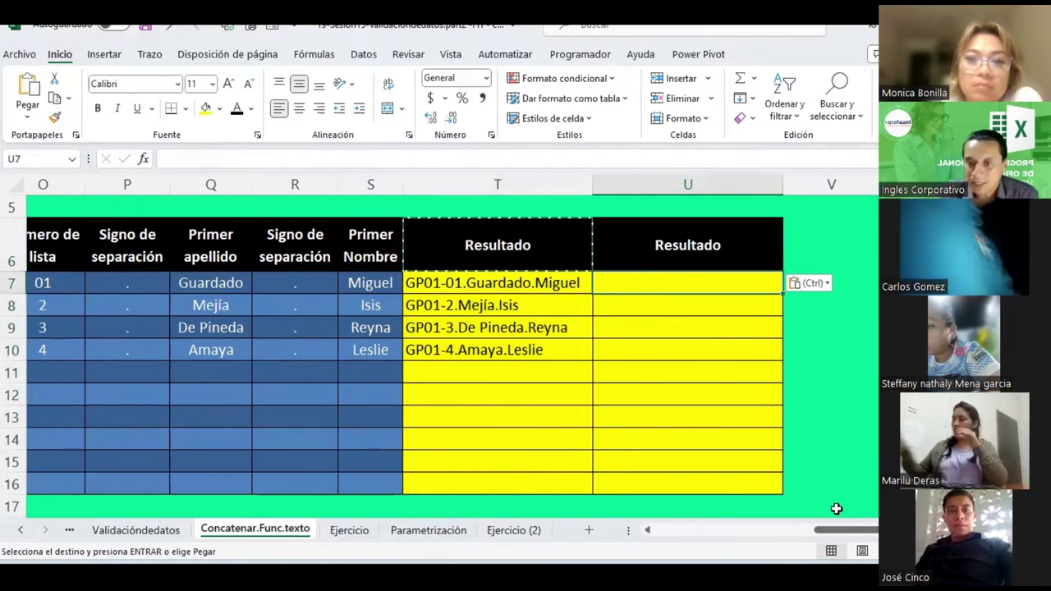
drag(854, 530, 833, 536)
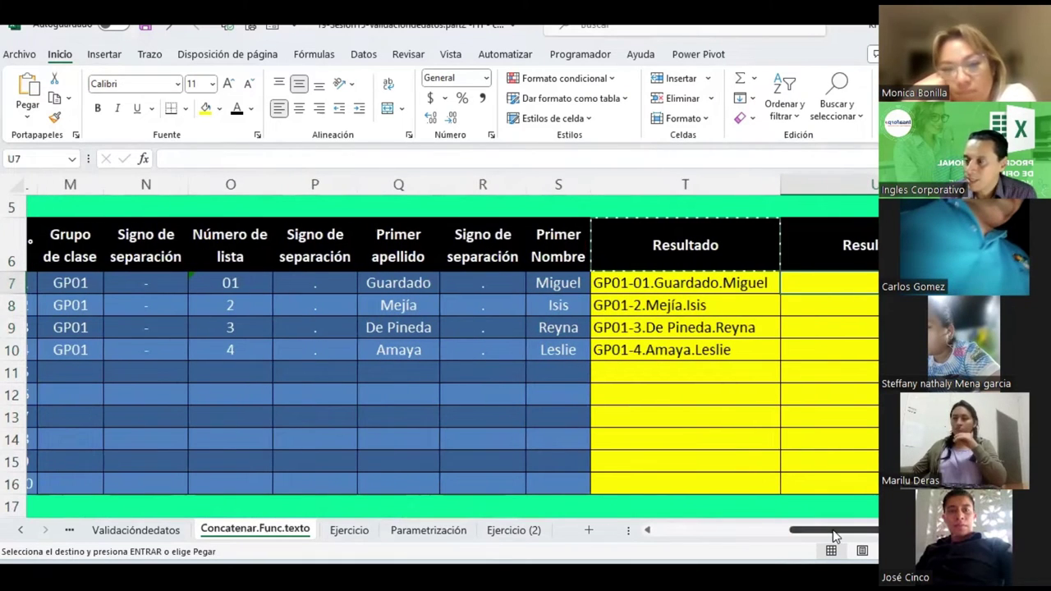
Search Insertar función for 'concatenar' and choose CONCATENAR for U7.
click(145, 160)
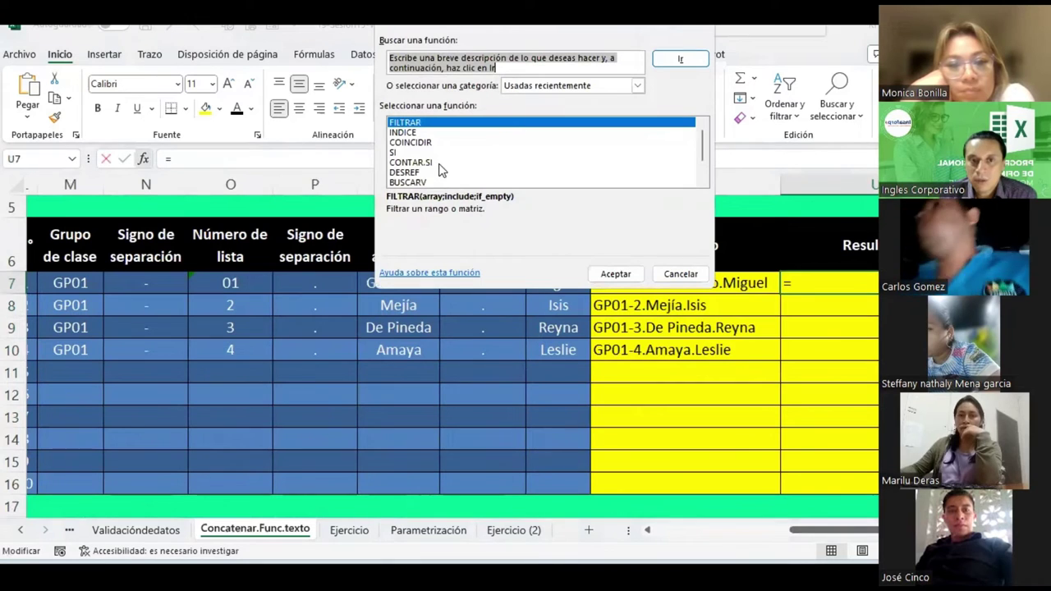
scroll(451, 156, down, 1)
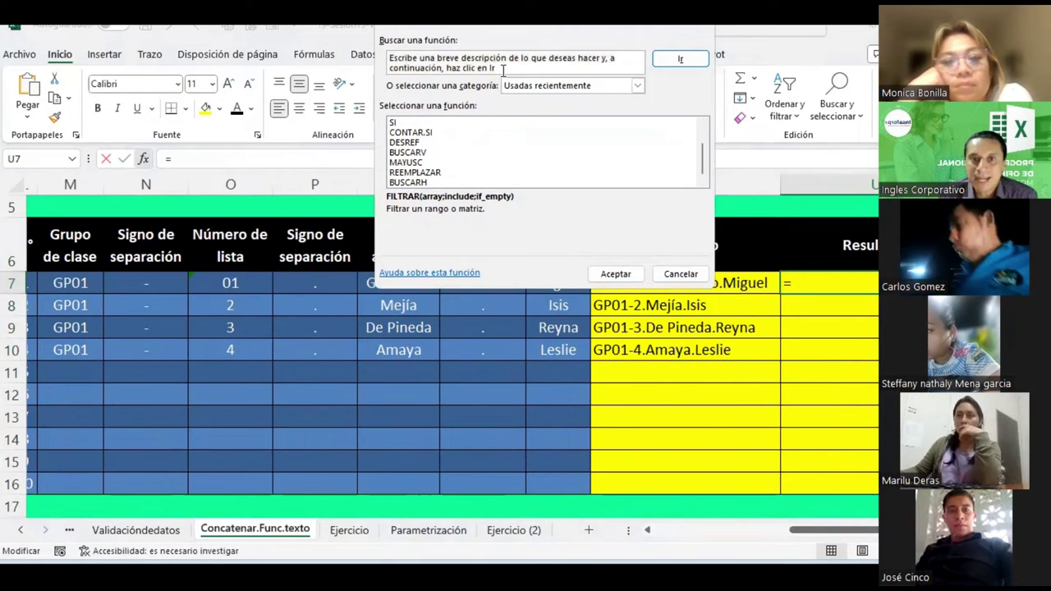
text(concatenar)
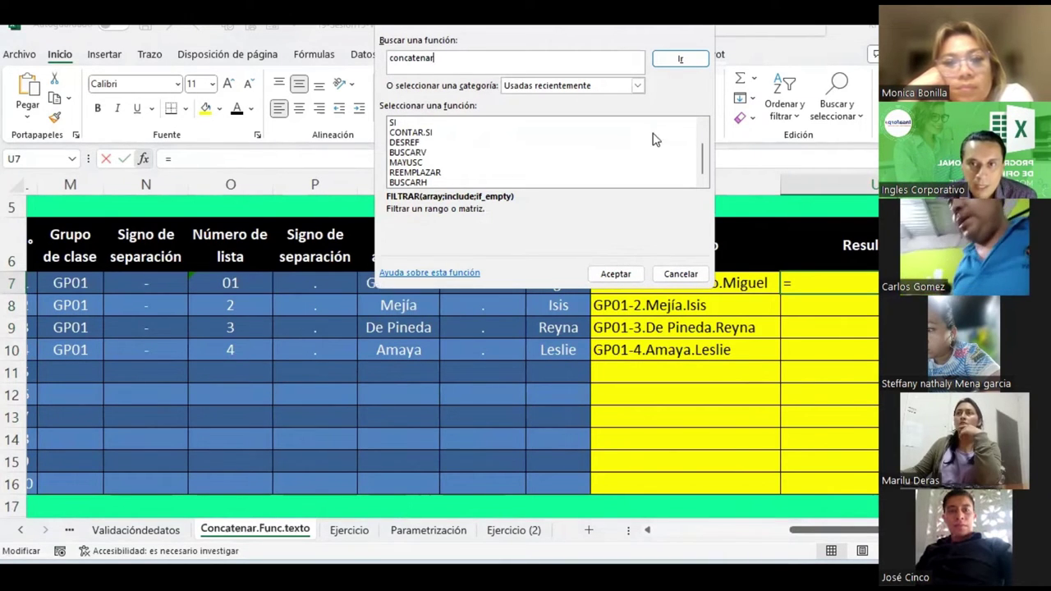
click(673, 62)
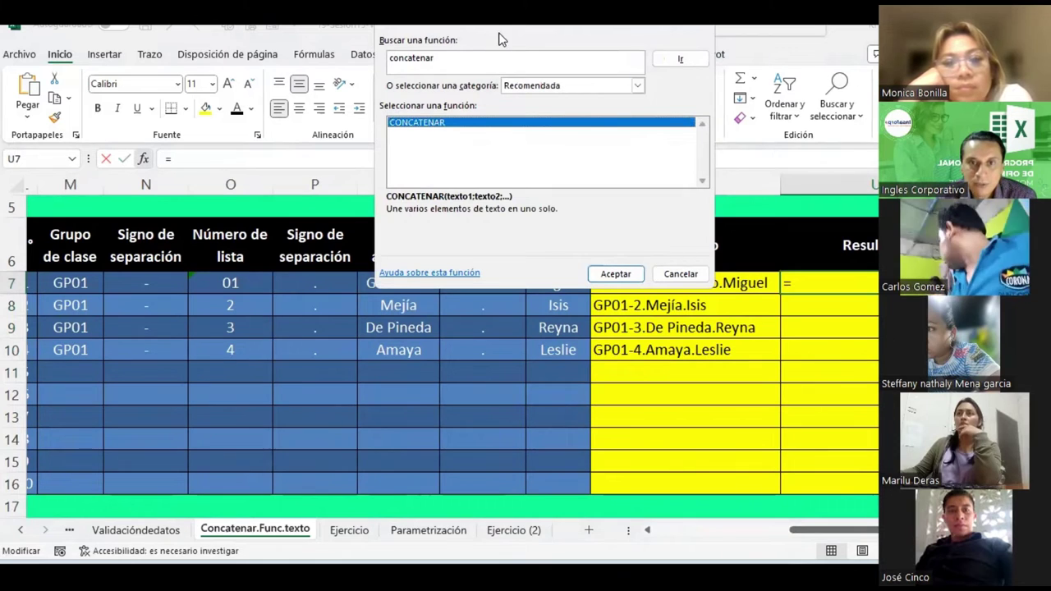
drag(498, 17, 476, 123)
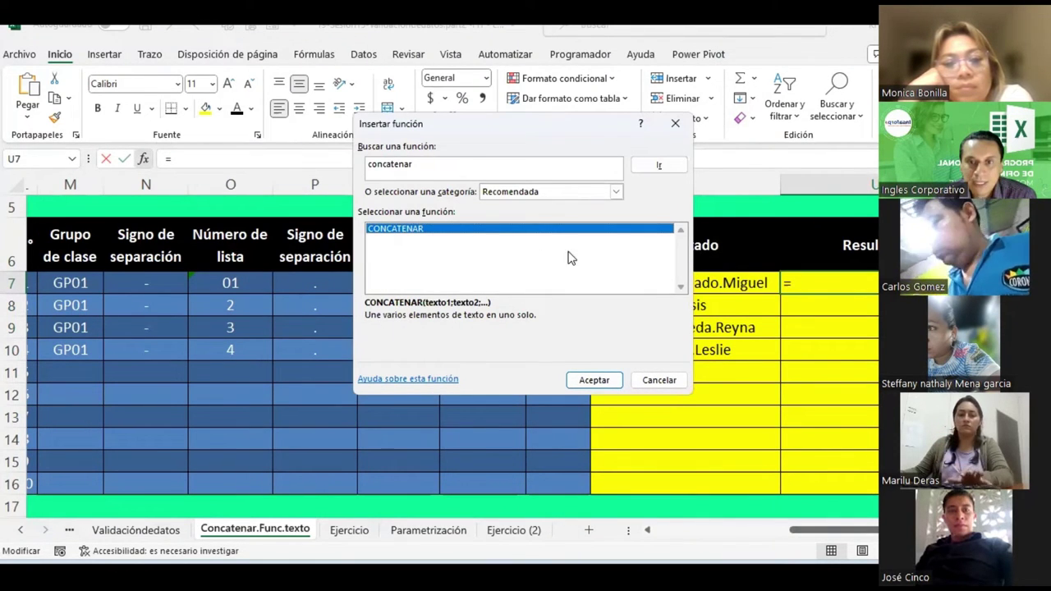
click(593, 380)
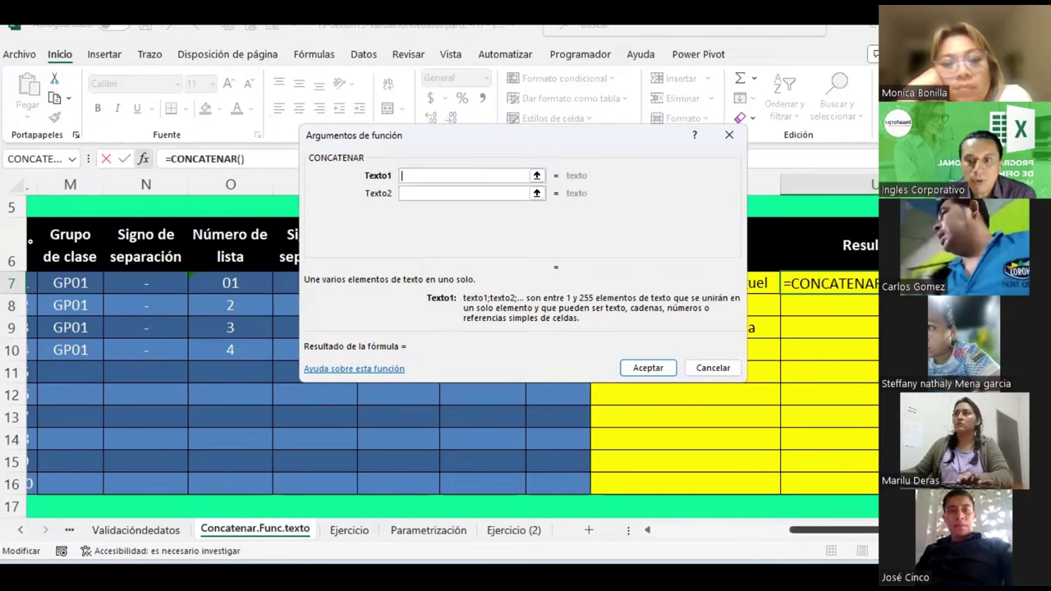
Enter CONCATENAR in U7 with M7:S7 as a single text argument.
scroll(865, 532, left, 3)
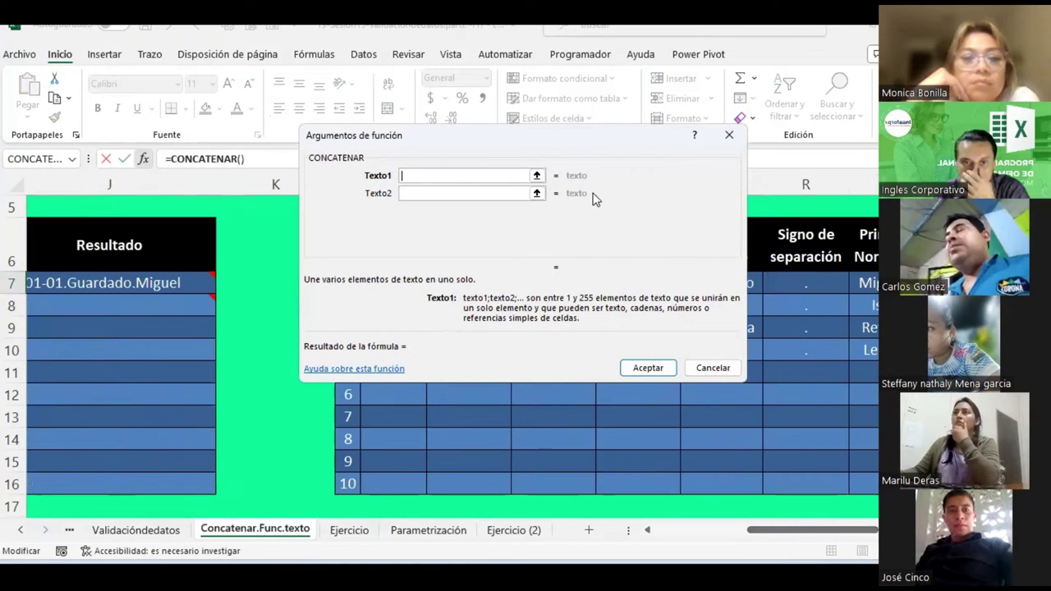
drag(548, 146, 516, 365)
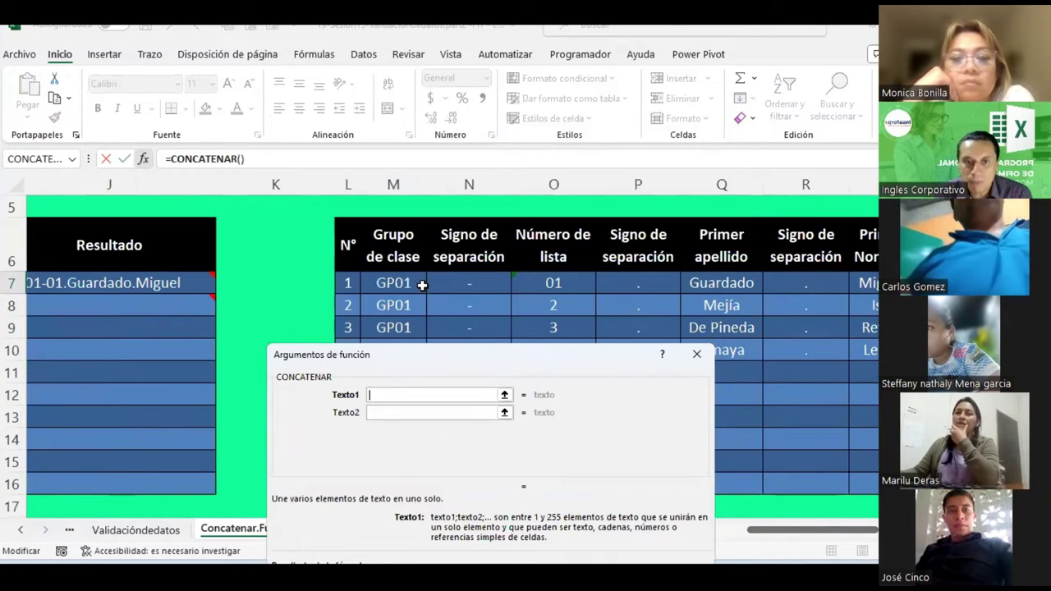
drag(394, 284, 861, 284)
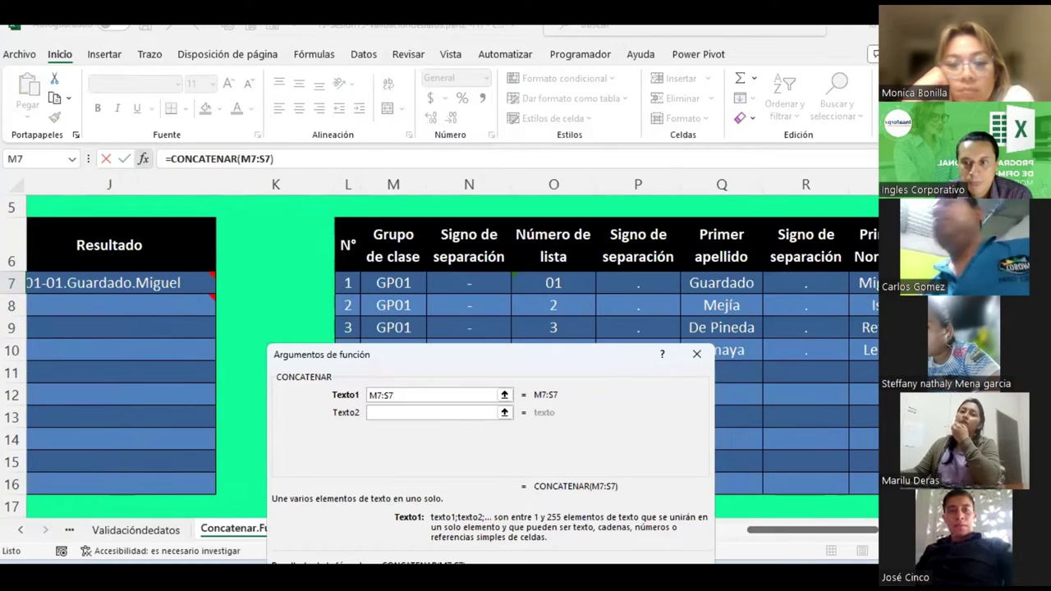
key(Return)
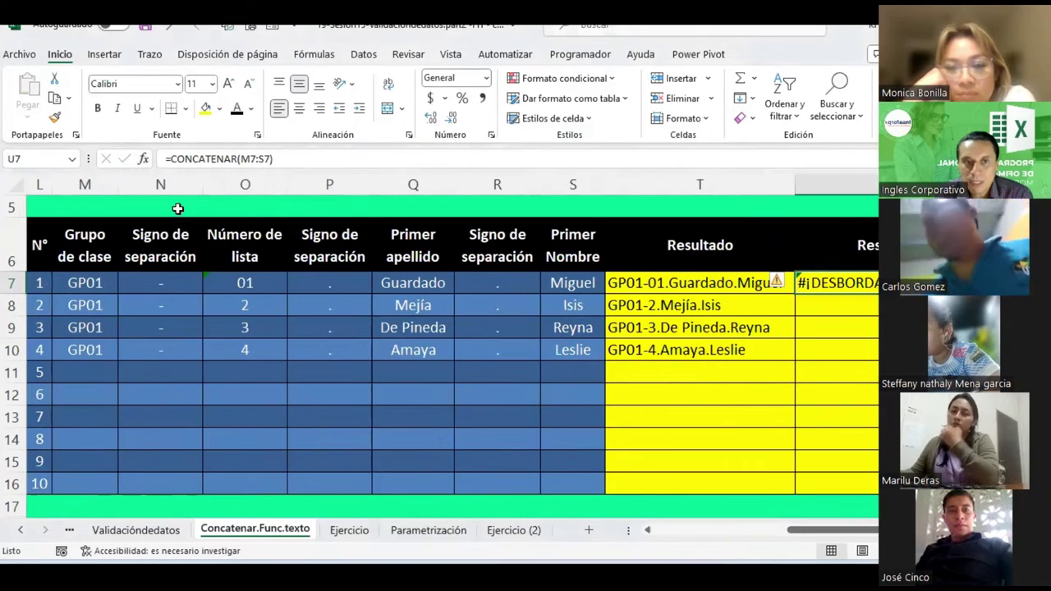
Reopen U7's arguments and set Texto1–Texto3 to M7, N7 and O7.
click(140, 158)
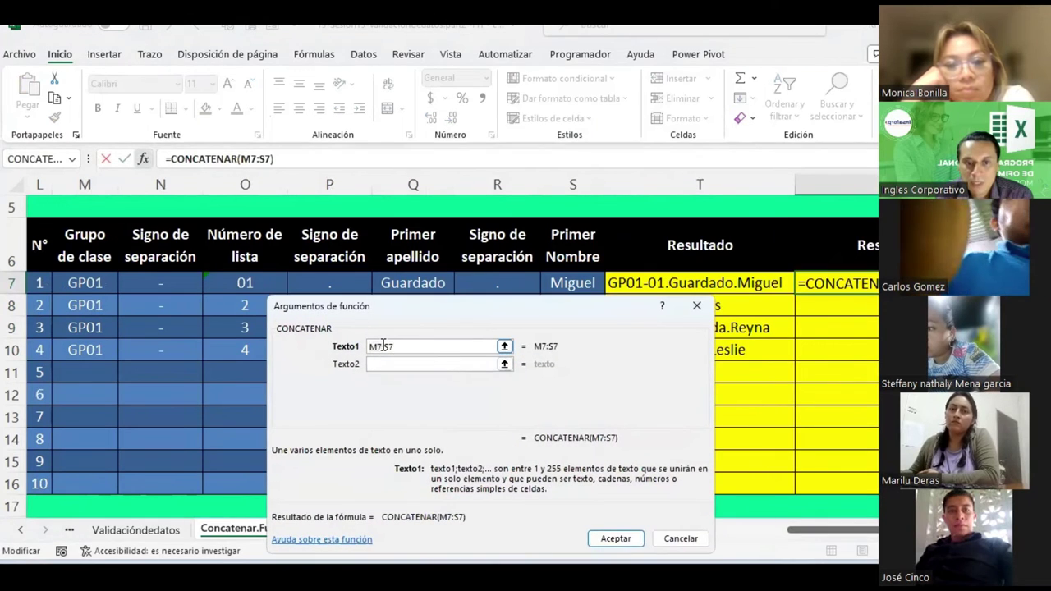
key(BackSpace)
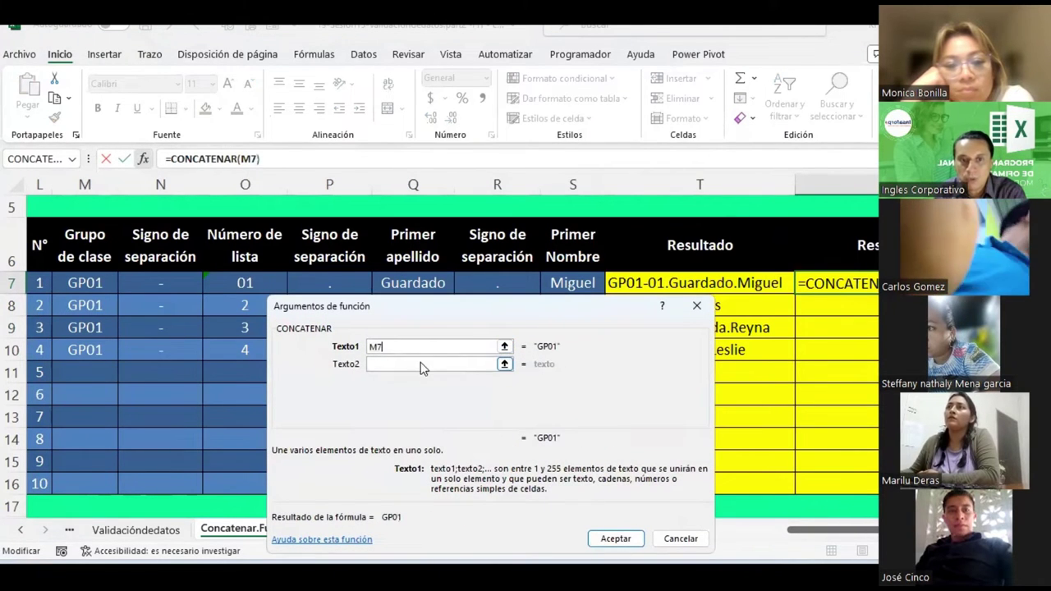
key(Tab)
click(172, 285)
click(431, 382)
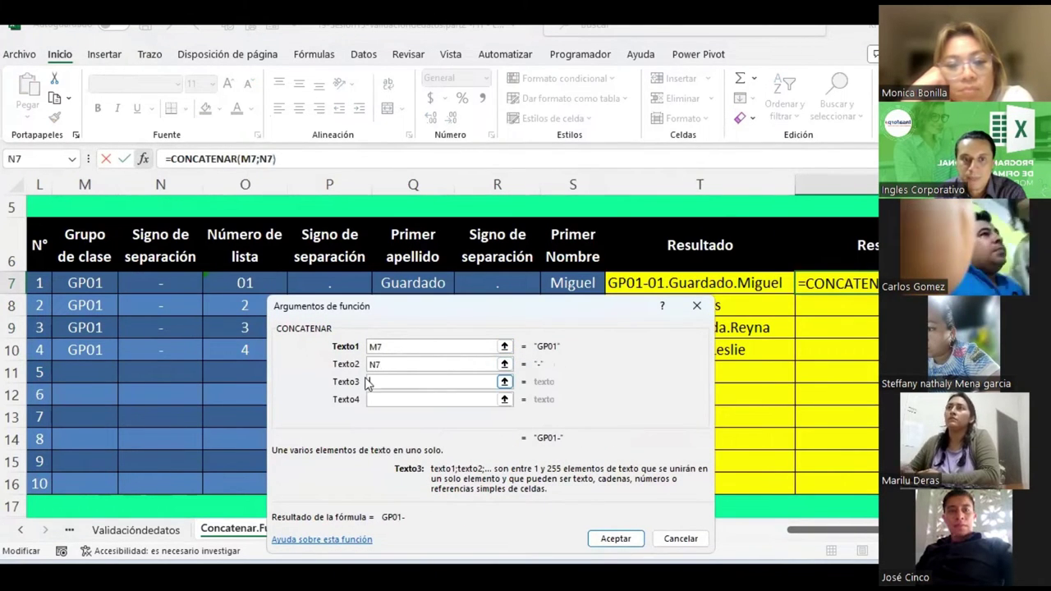
click(244, 283)
Set Texto4–Texto7 to P7, Q7, R7 and S7 and confirm the formula.
click(436, 399)
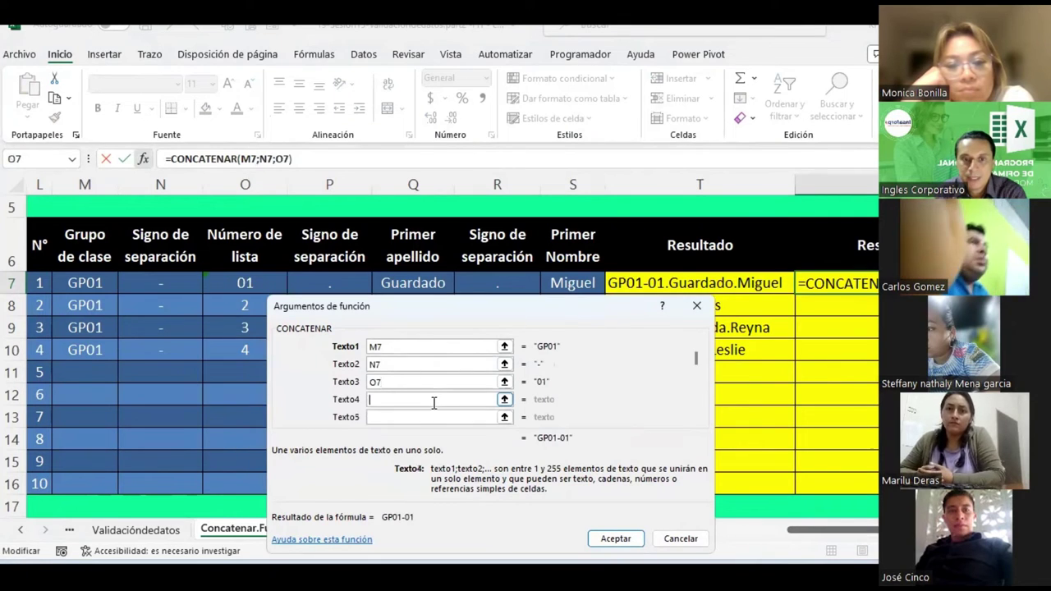
click(311, 283)
click(410, 416)
click(402, 281)
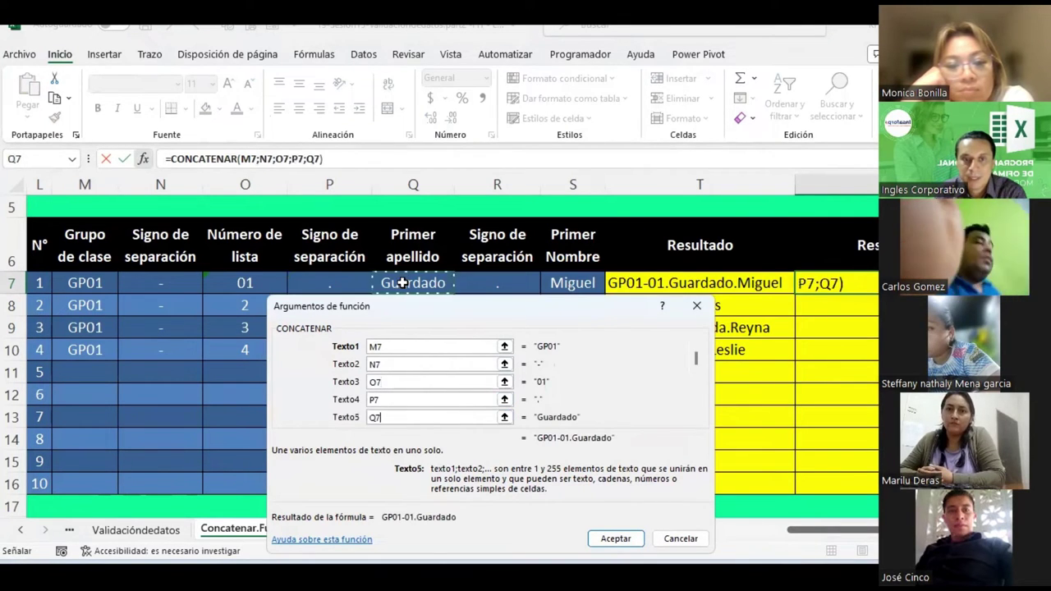
key(Tab)
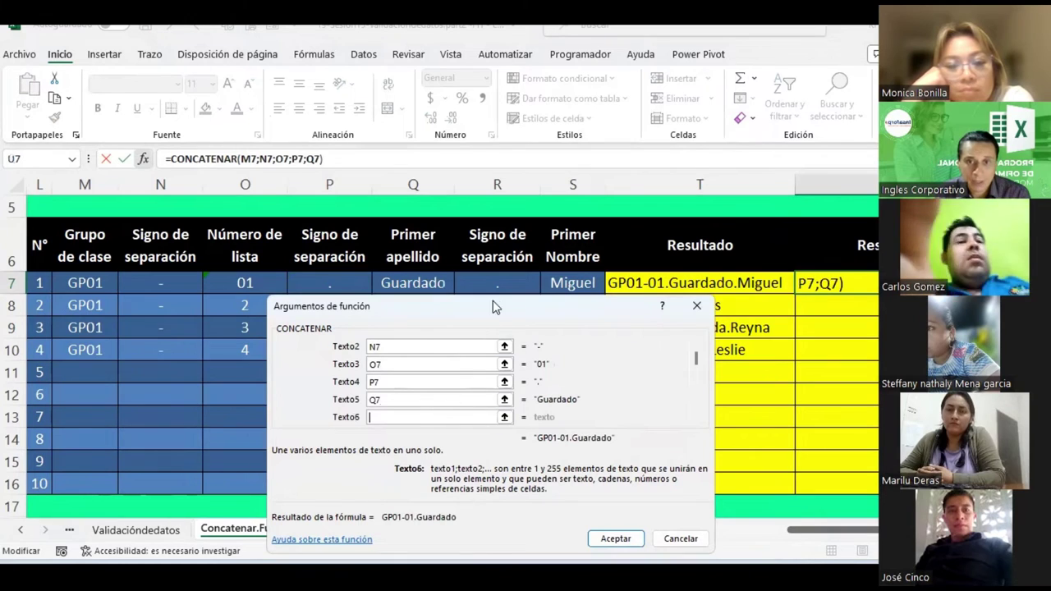
click(490, 283)
key(Tab)
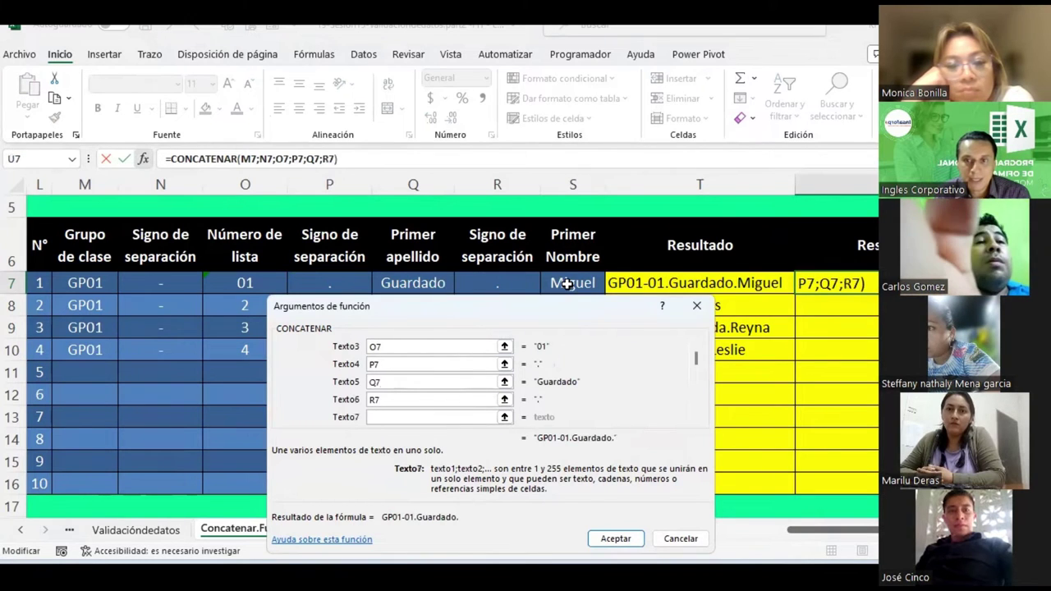
click(566, 284)
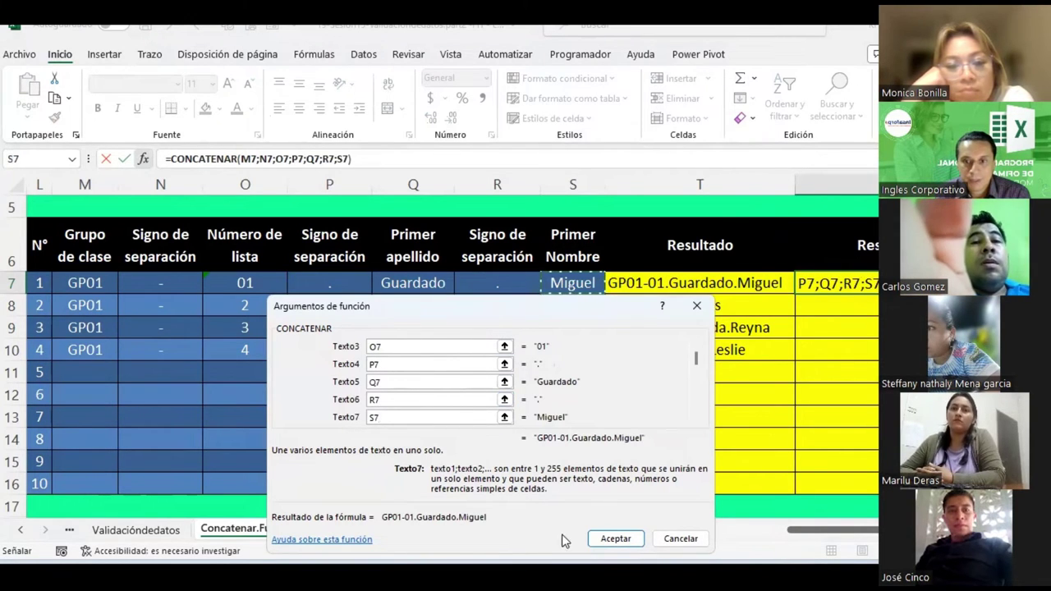
click(616, 539)
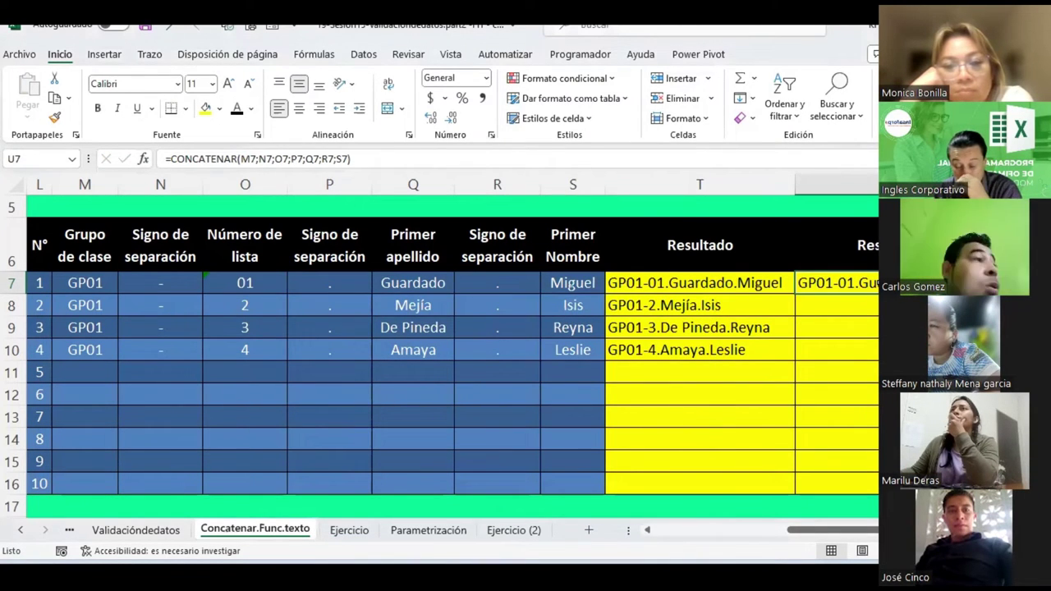
Fill the U7 CONCATENAR formula down to U10, then review U7's function arguments.
drag(870, 293, 870, 360)
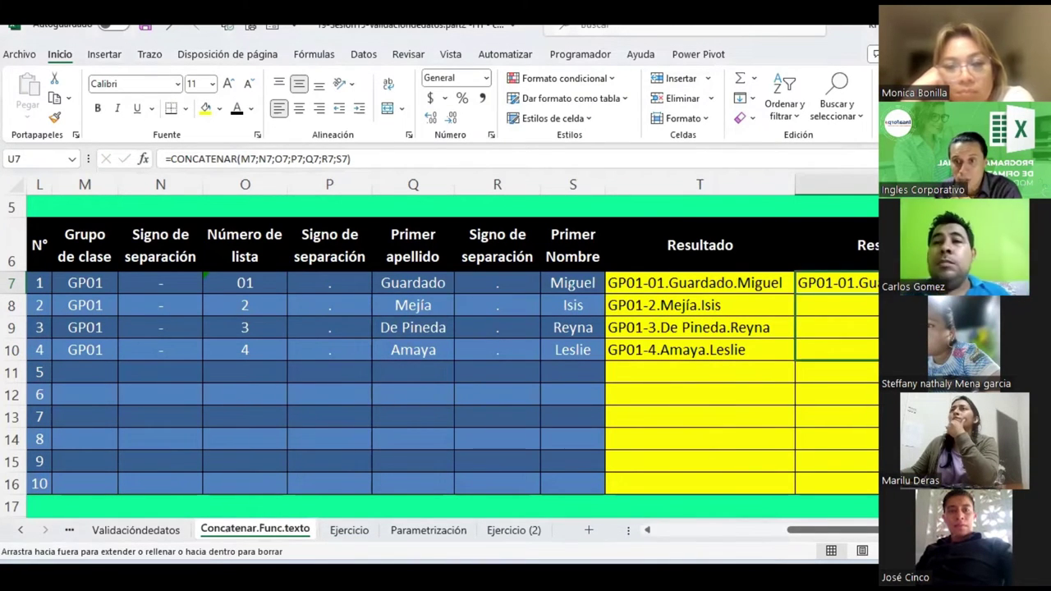
click(823, 283)
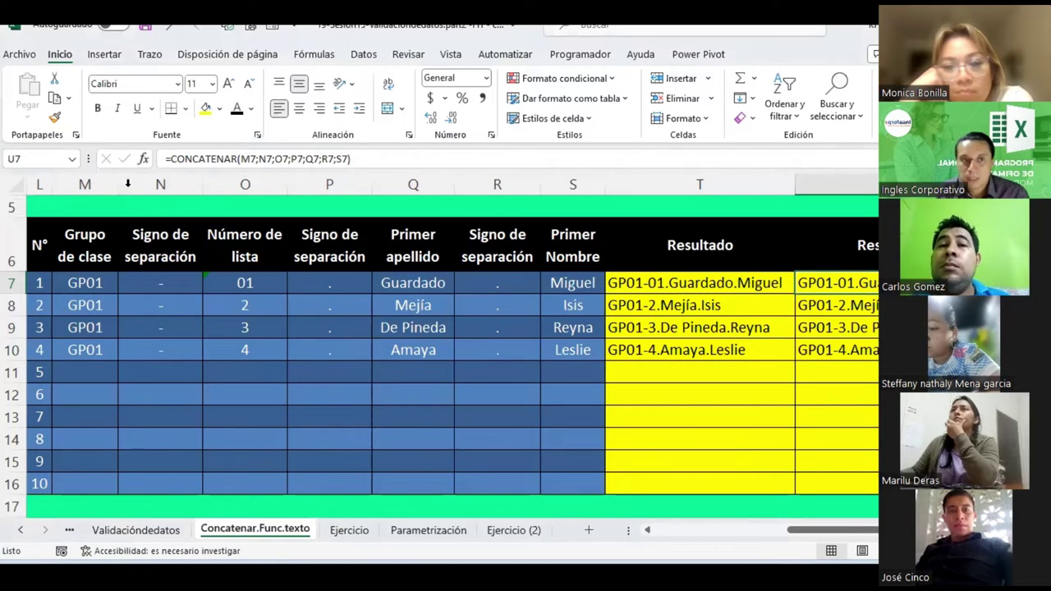
click(144, 159)
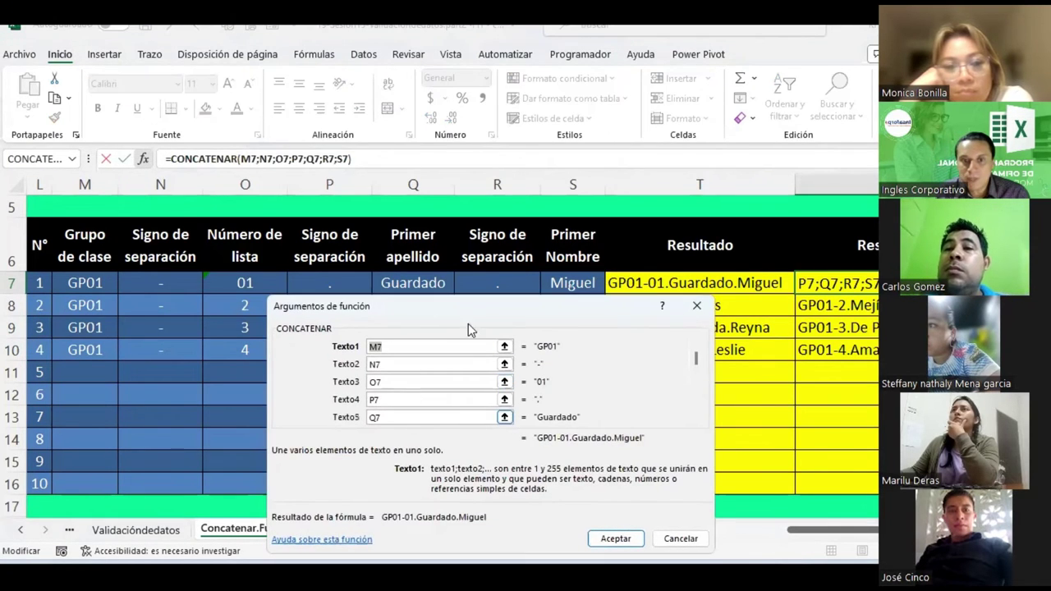
scroll(417, 296, up, 1)
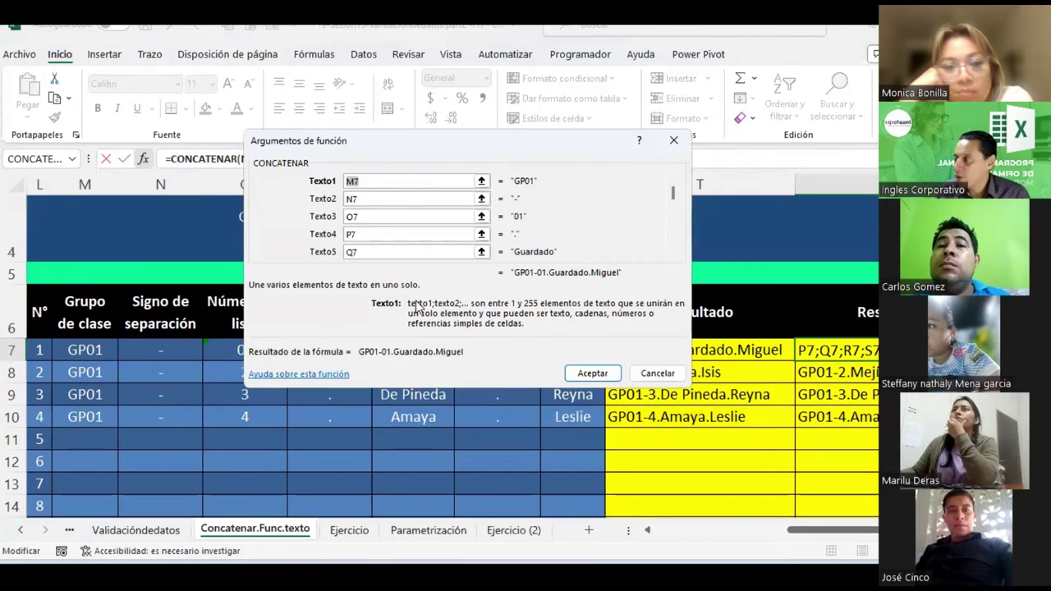
scroll(370, 217, up, 1)
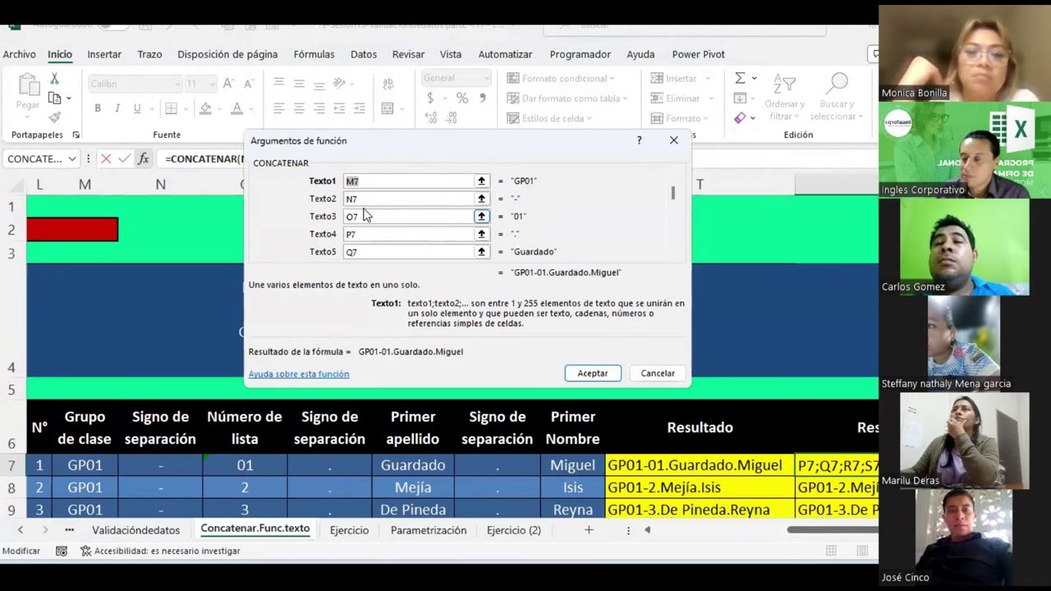
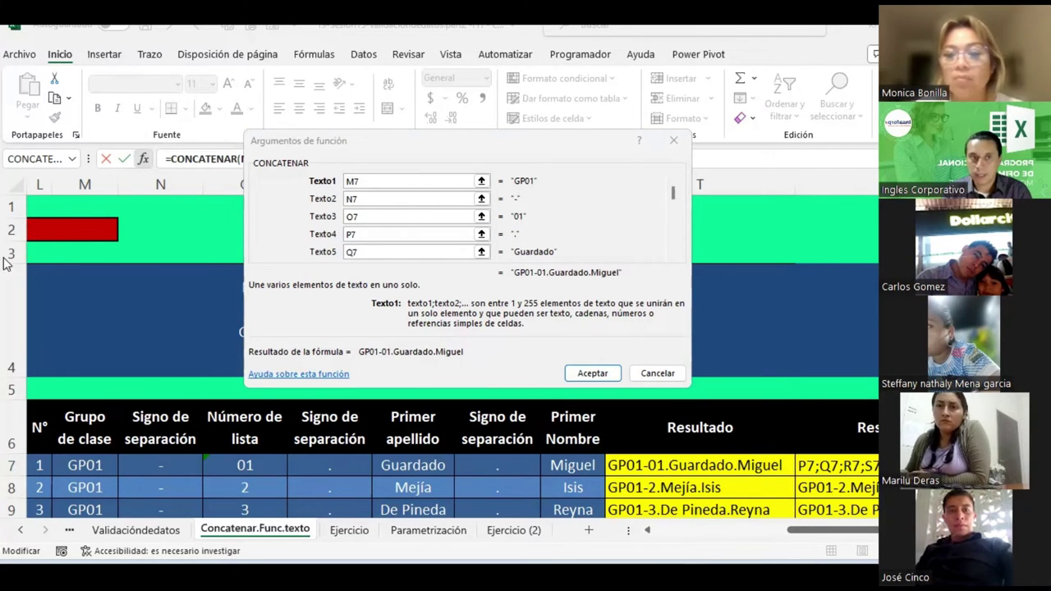
Review U7's CONCATENAR Texto arguments in Argumentos de función and confirm the formula.
click(673, 140)
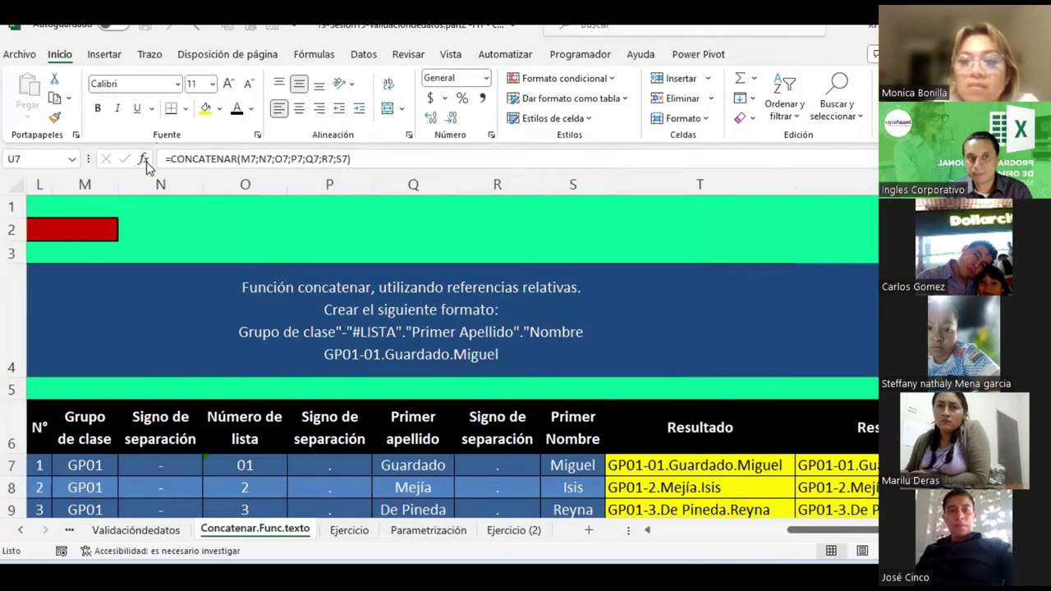
click(145, 159)
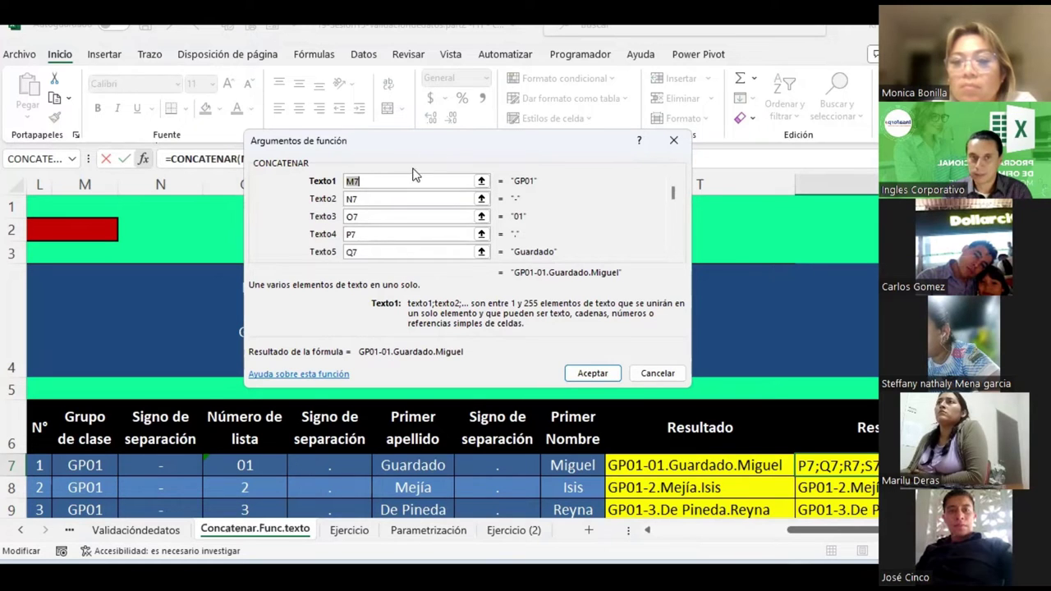
key(Return)
Enter =CONCAT(M7:S7) in Q2 to test joining the row 7 pieces.
click(448, 237)
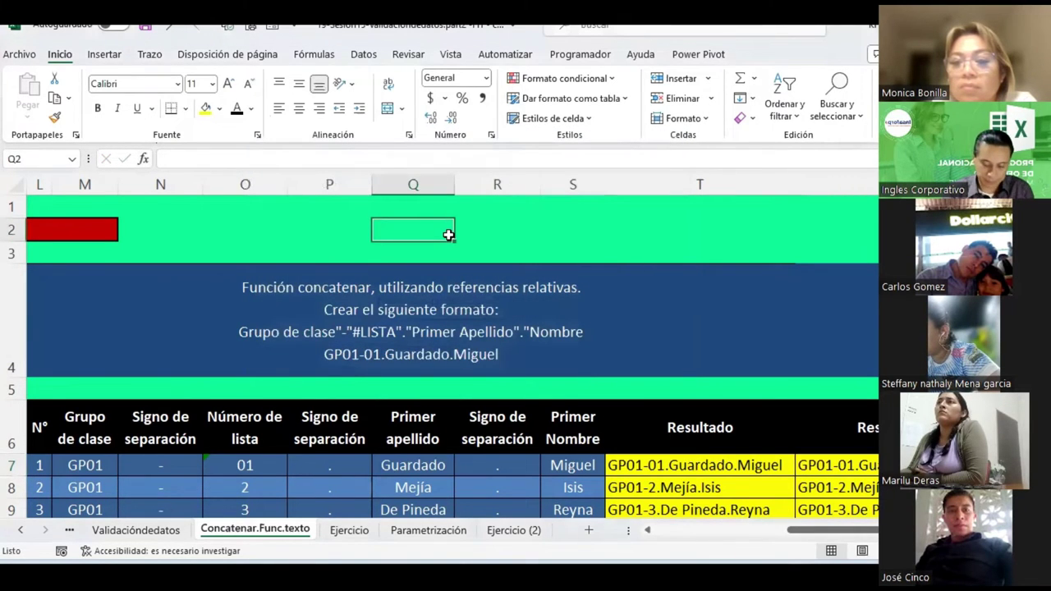
text(=conc)
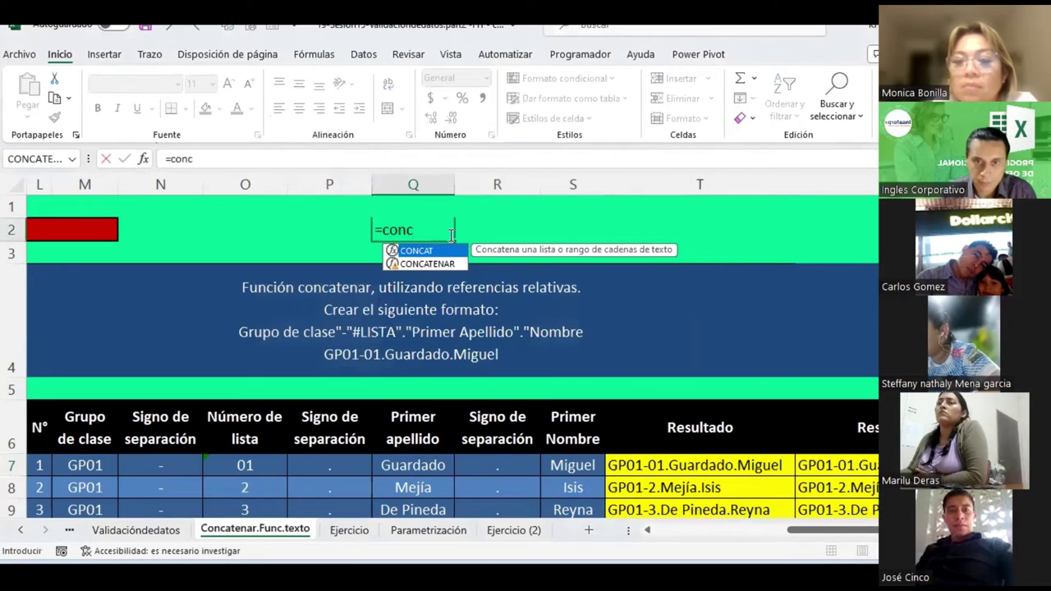
key(BackSpace)
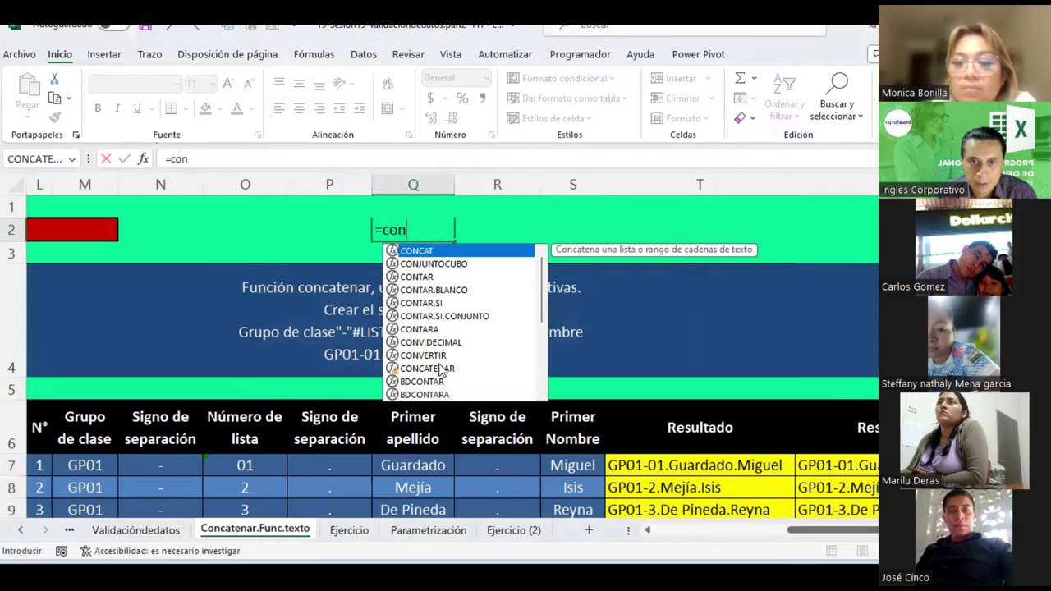
double_click(416, 253)
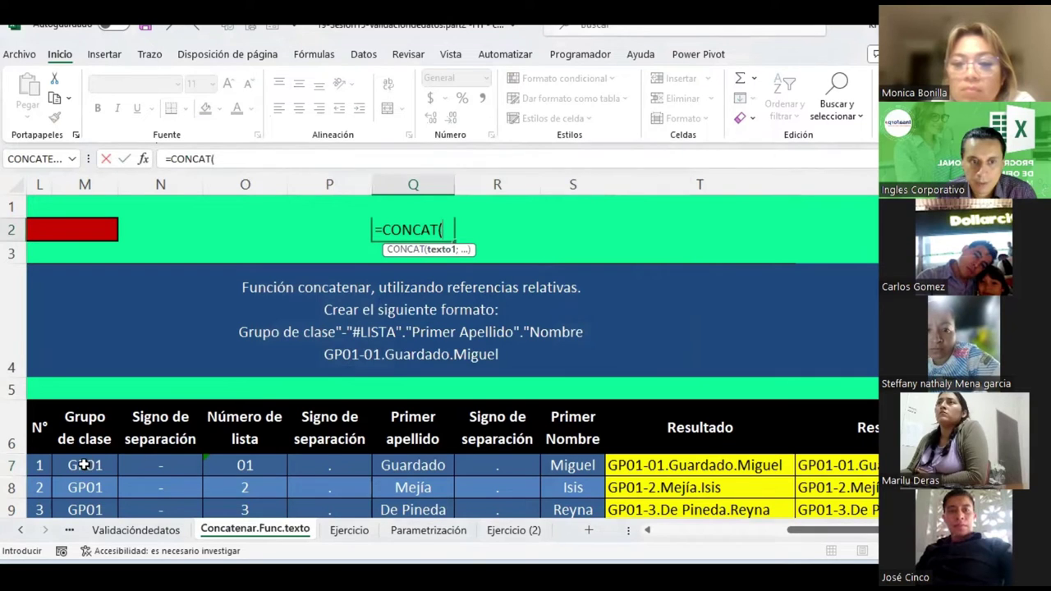
drag(80, 466, 580, 467)
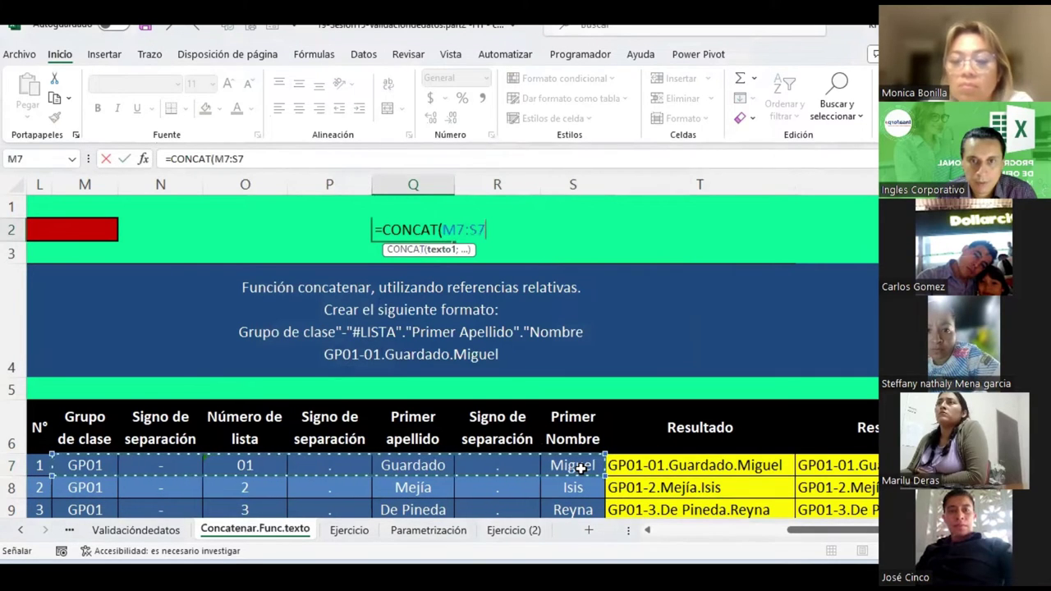
key(Return)
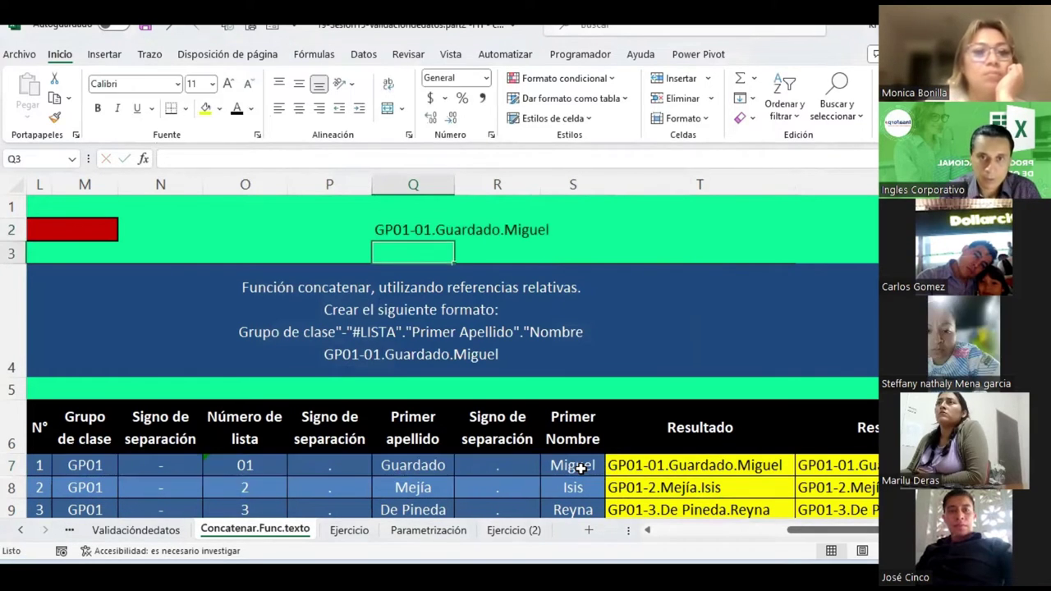
Insert a new empty column at V.
click(418, 232)
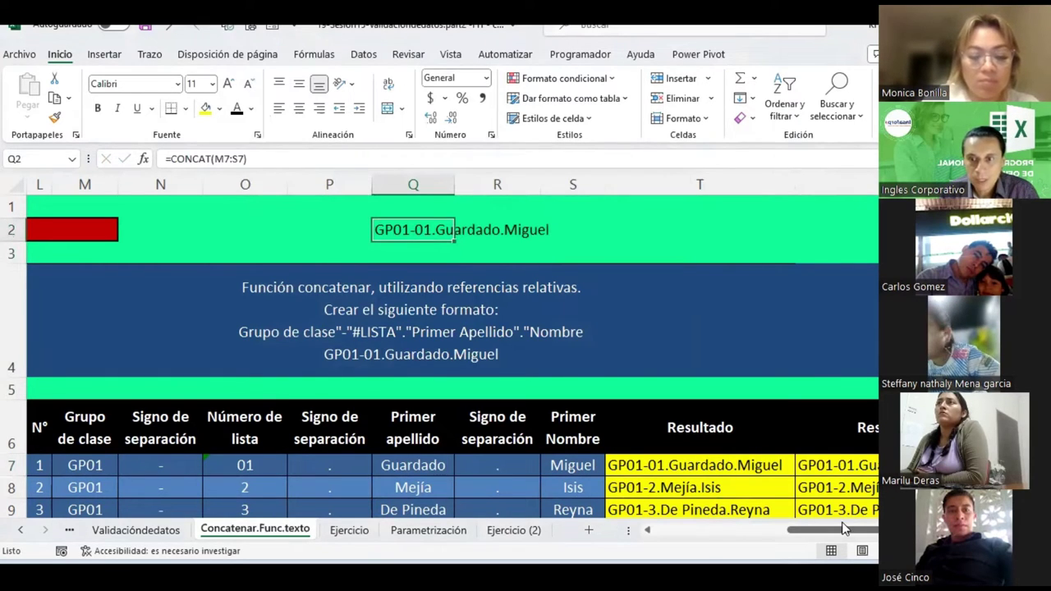
drag(800, 530, 870, 530)
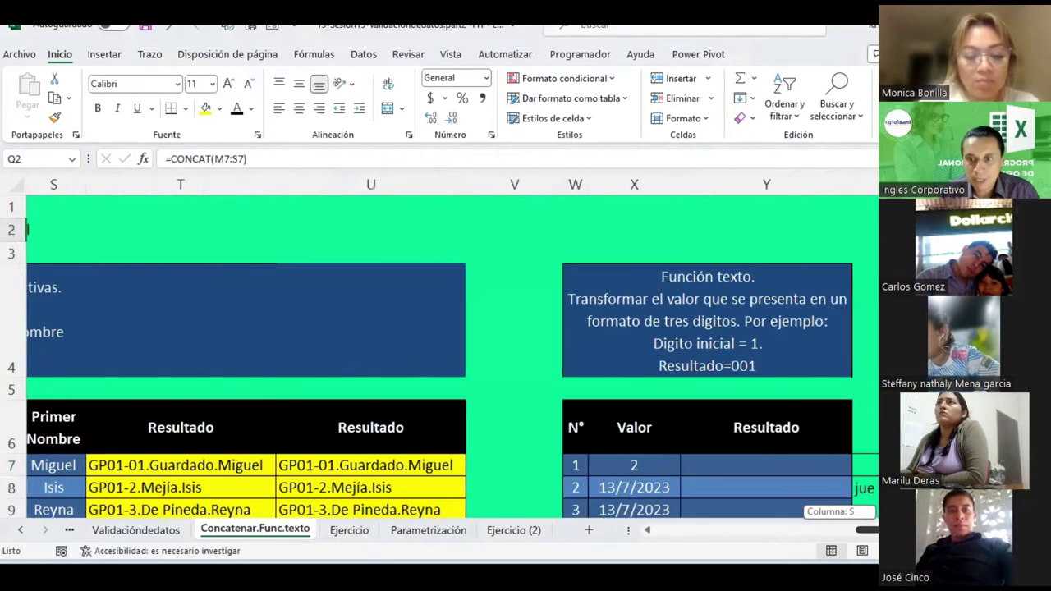
click(536, 184)
click(681, 78)
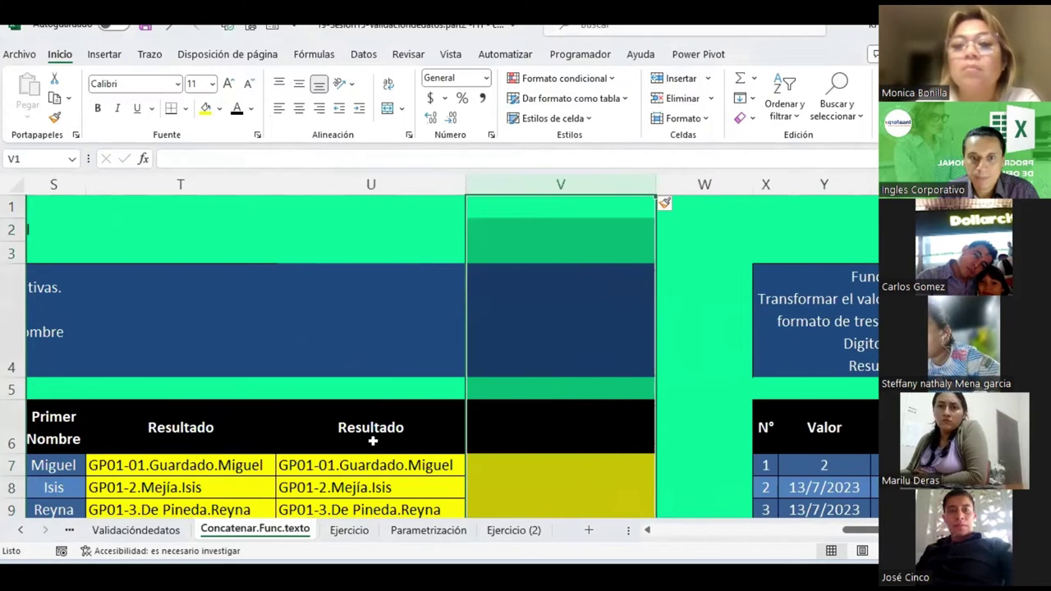
Copy the formatting of Resultado cells U6:U16 onto V6:V16.
scroll(365, 394, down, 2)
drag(336, 230, 371, 463)
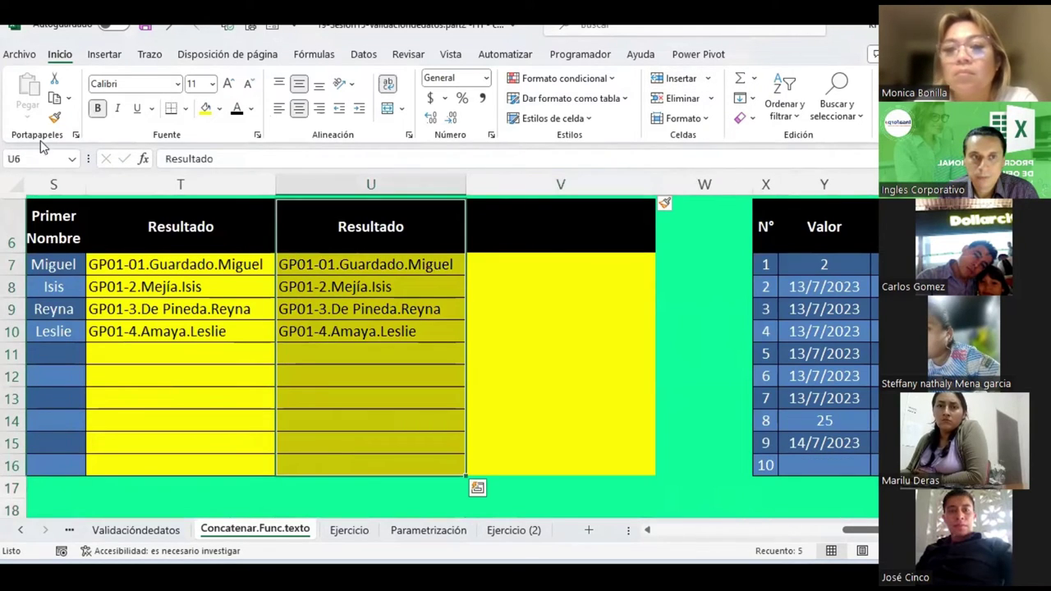
click(55, 117)
click(535, 219)
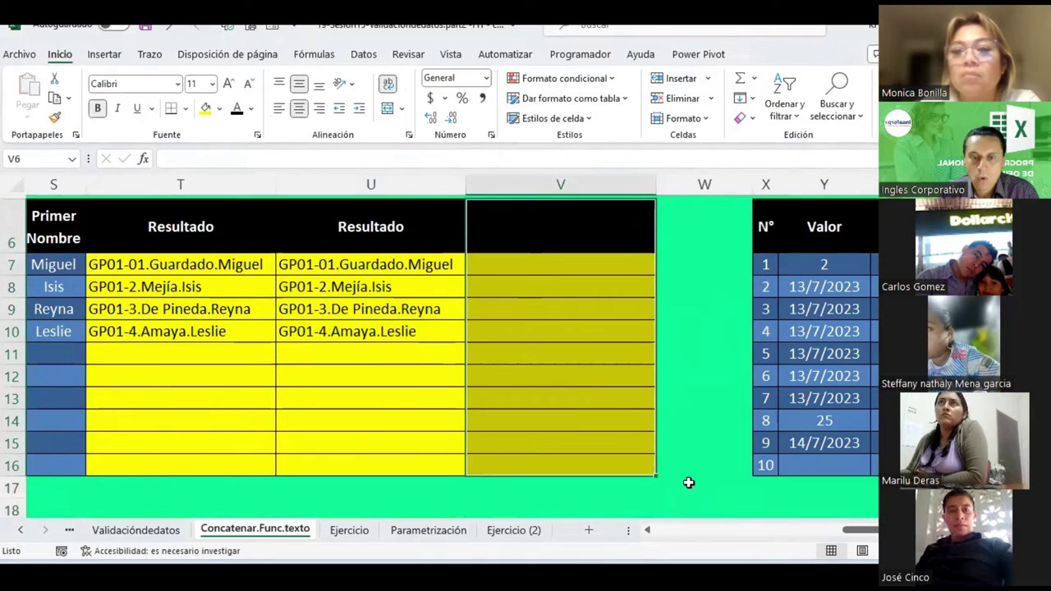
Delete the test CONCAT formula from Q2.
scroll(329, 334, left, 3)
scroll(329, 336, up, 1)
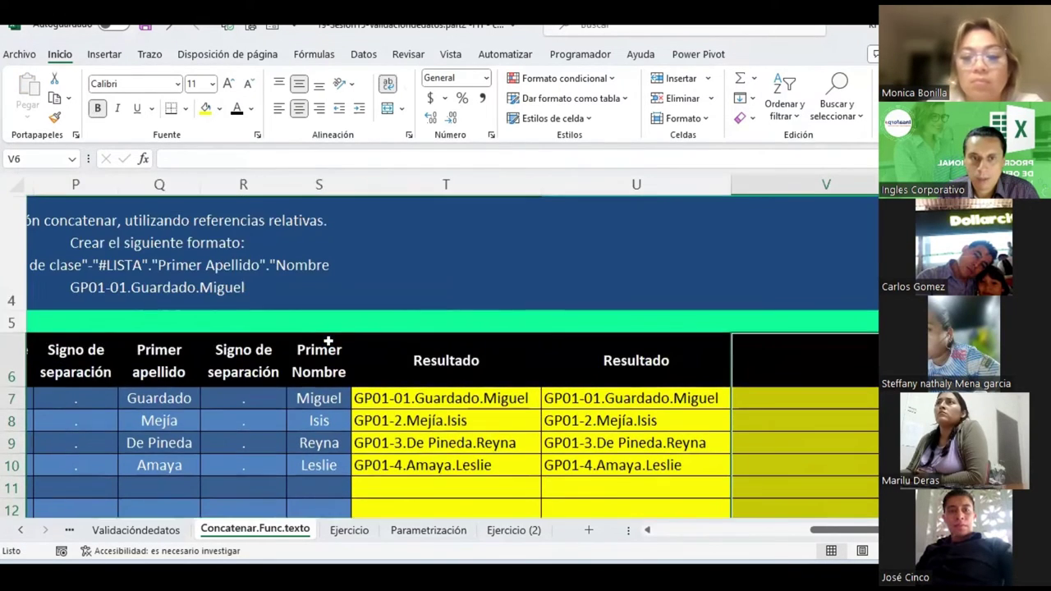
scroll(328, 340, up, 1)
click(156, 230)
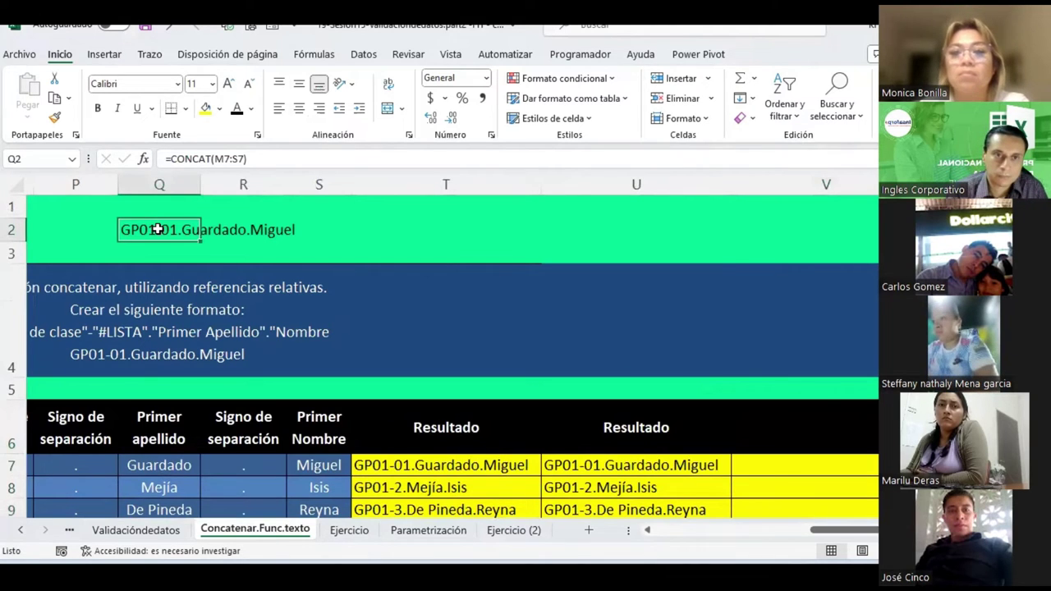
key(Delete)
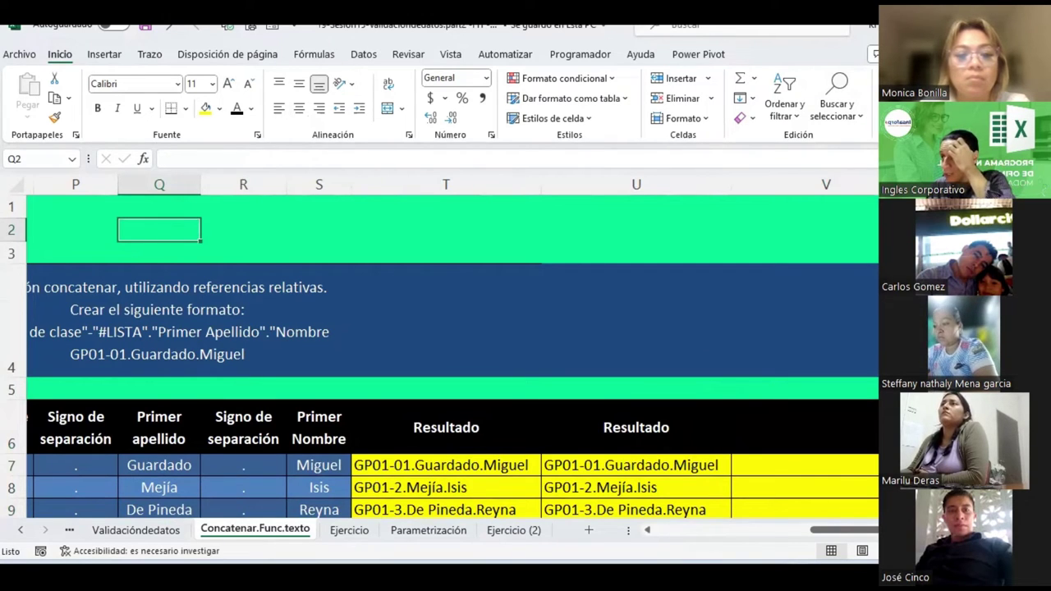
key(alt+Tab)
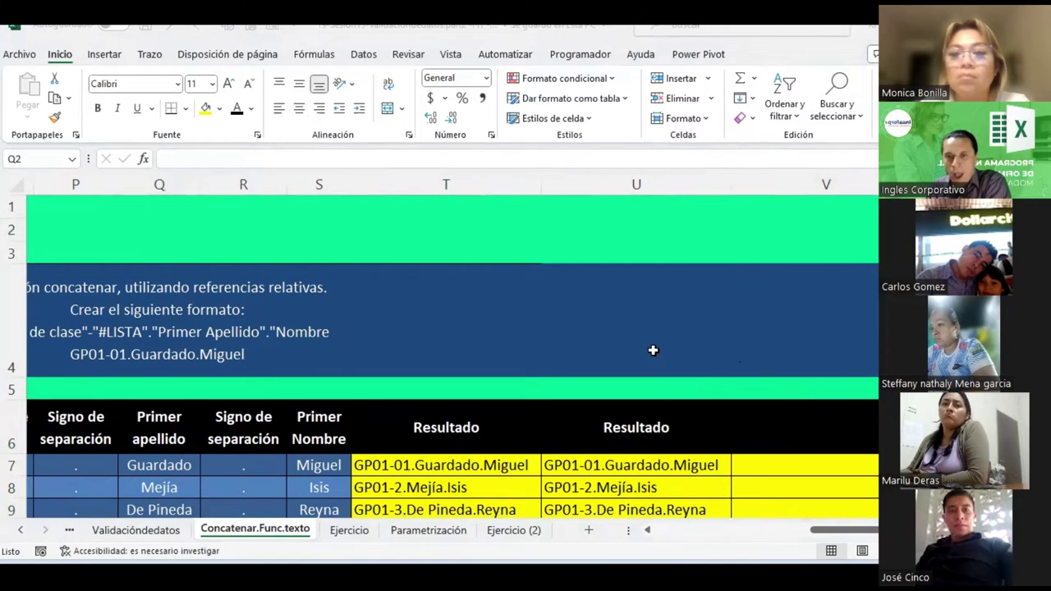
scroll(653, 351, down, 1)
scroll(653, 328, down, 1)
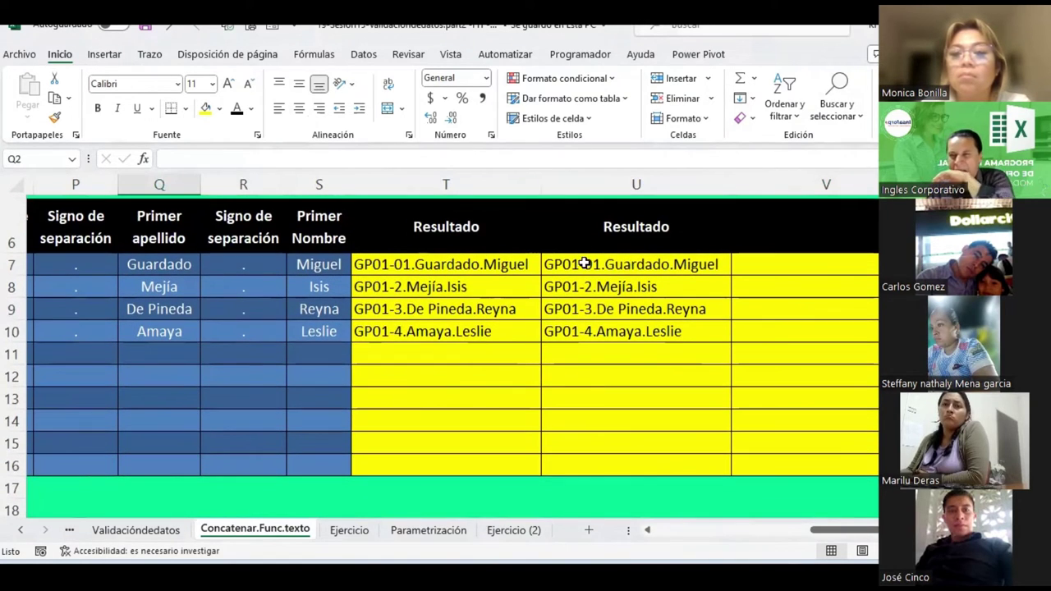
click(584, 263)
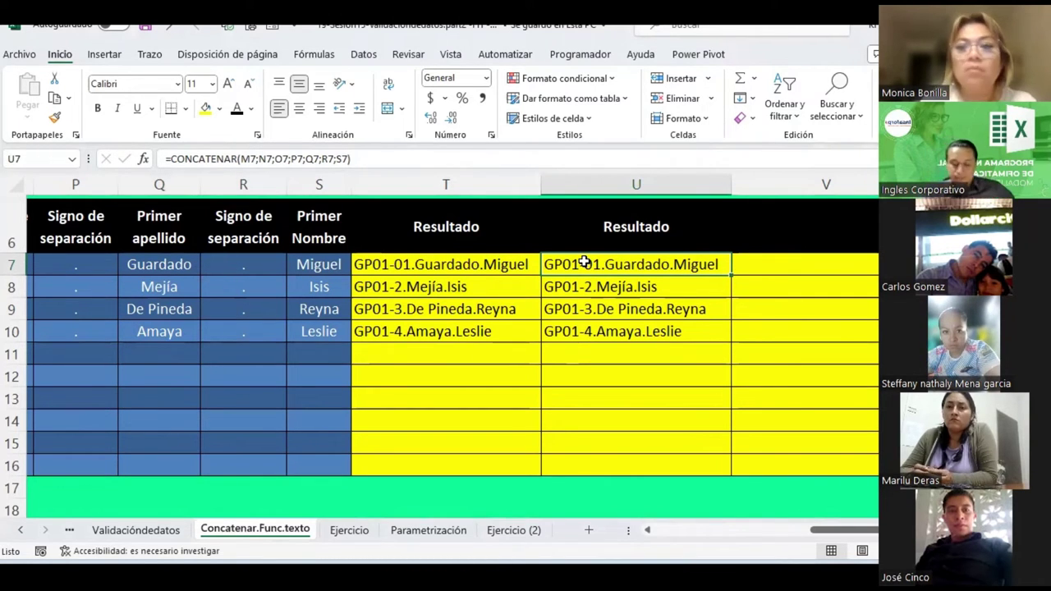
Show U7's =CONCATENAR(M7;N7;O7;P7;Q7;R7;S7) formula in edit mode with colour-coded references.
double_click(583, 264)
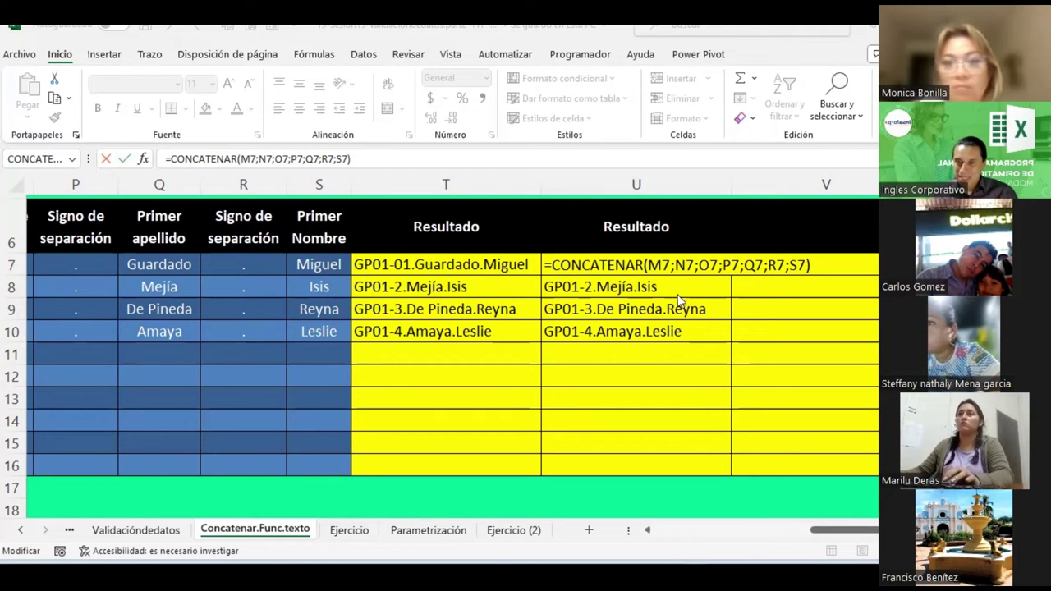
Copy the Resultado header from U6 into V6.
click(698, 264)
key(Escape)
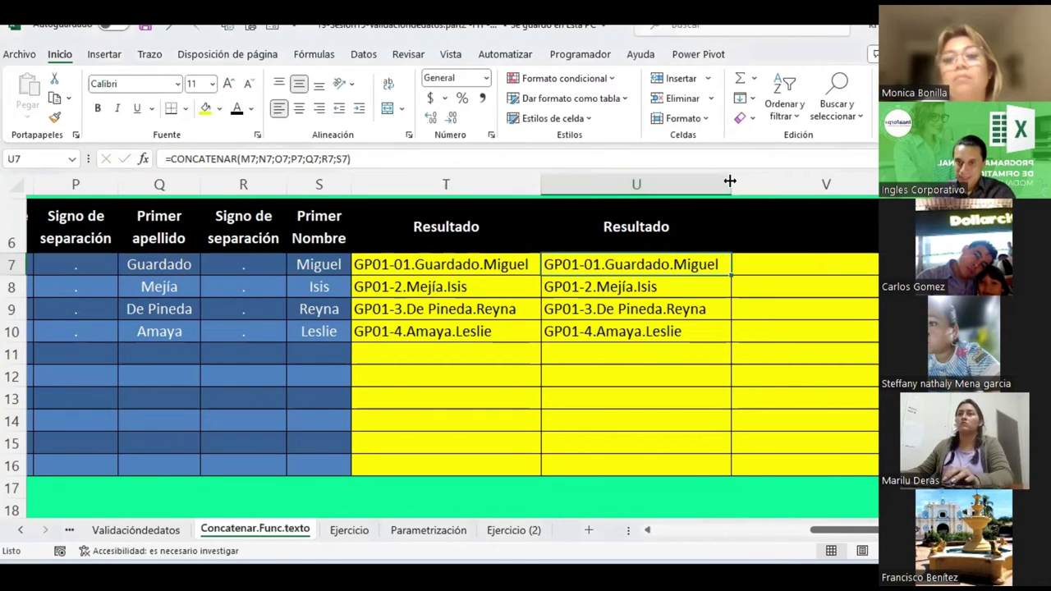
click(668, 230)
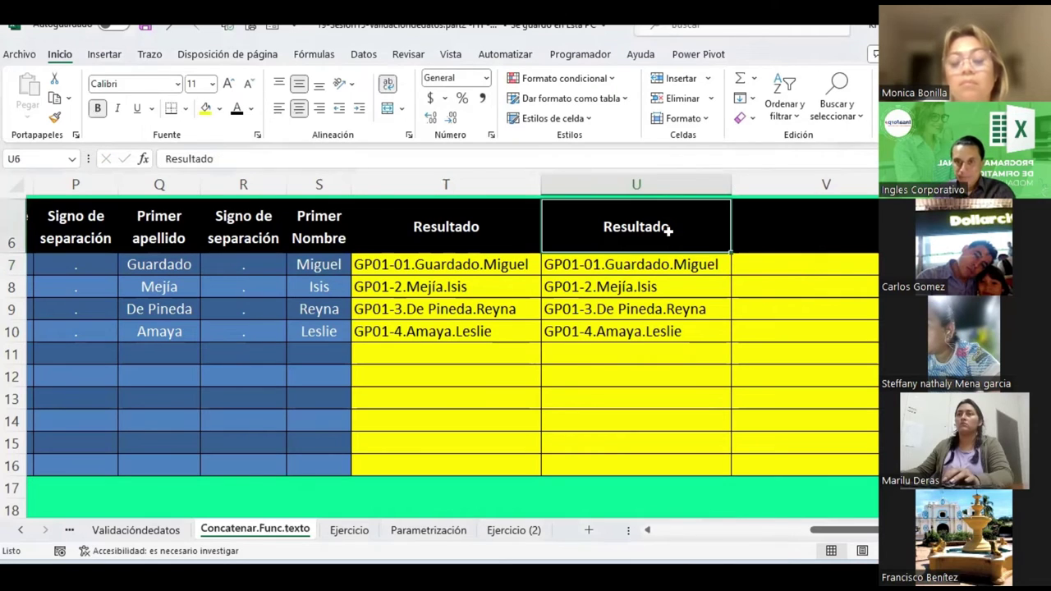
key(ctrl+c)
click(737, 226)
key(ctrl+v)
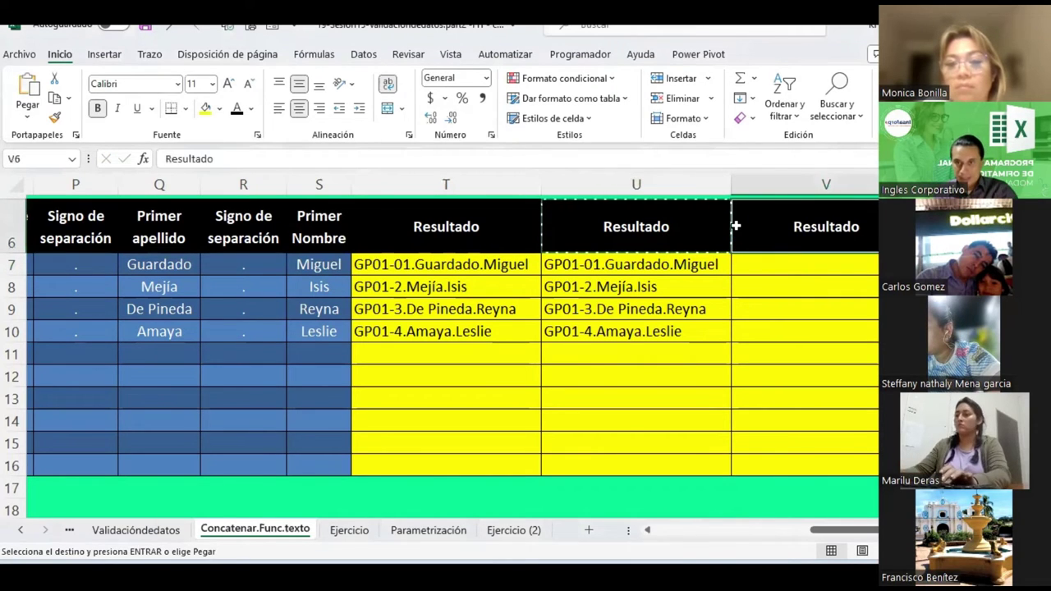
key(Escape)
click(791, 265)
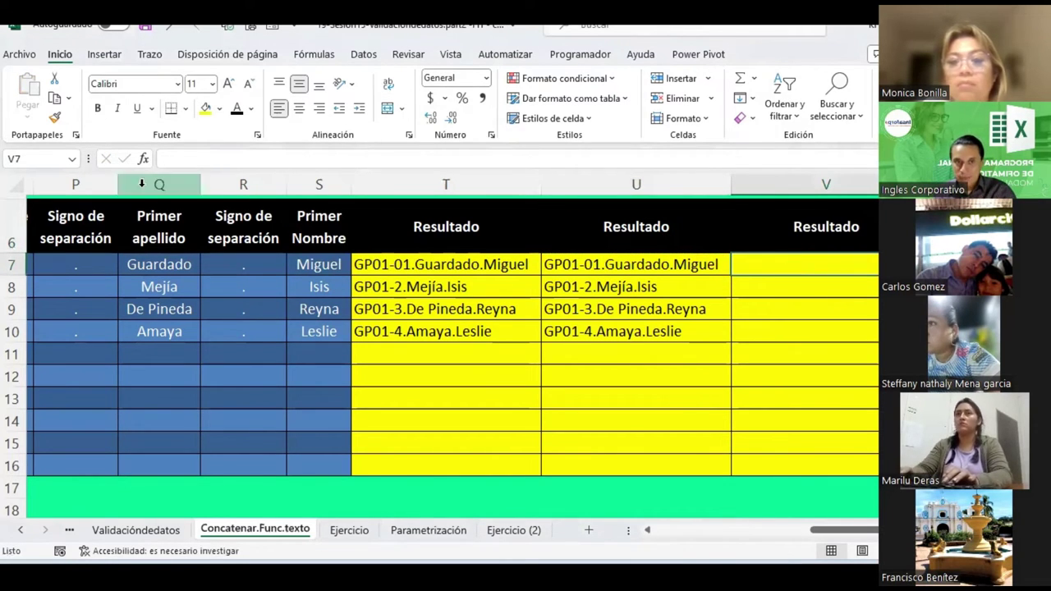
Search Insert Function for 'concat' and insert CONCAT into V7.
click(143, 160)
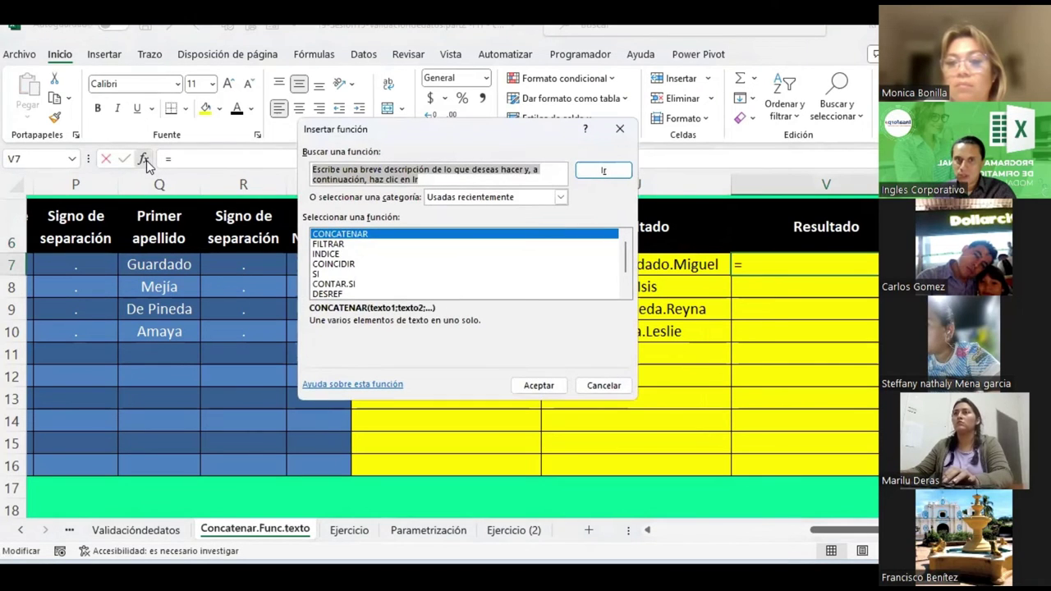
text(concat)
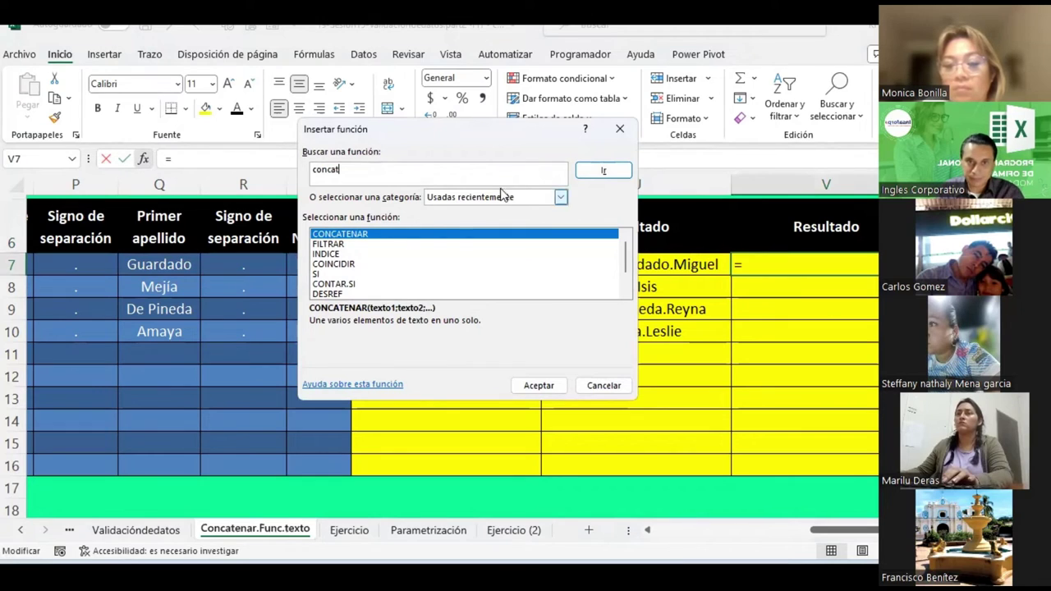
click(592, 171)
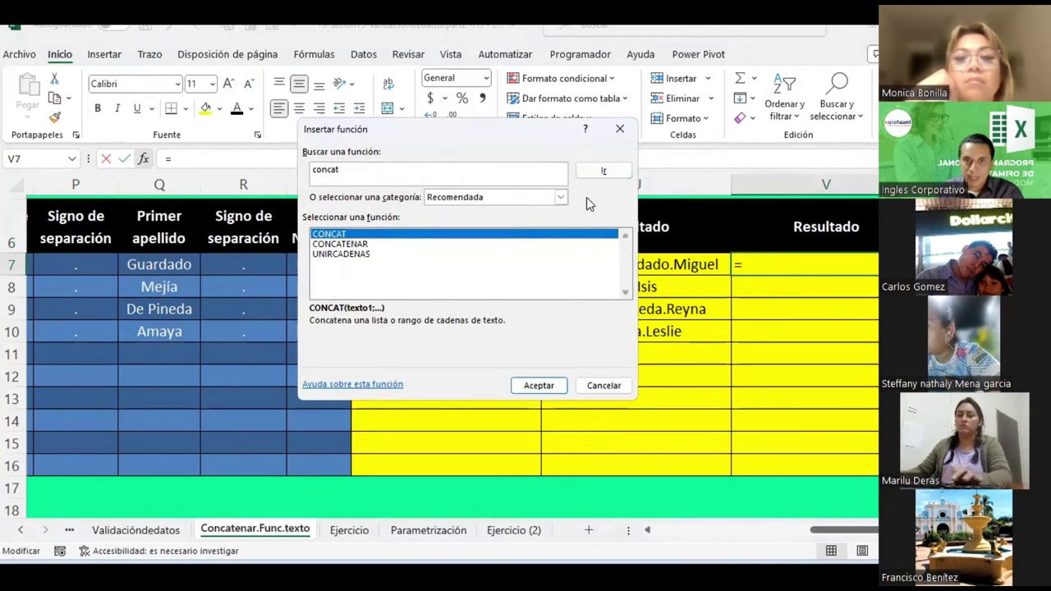
click(323, 236)
double_click(323, 236)
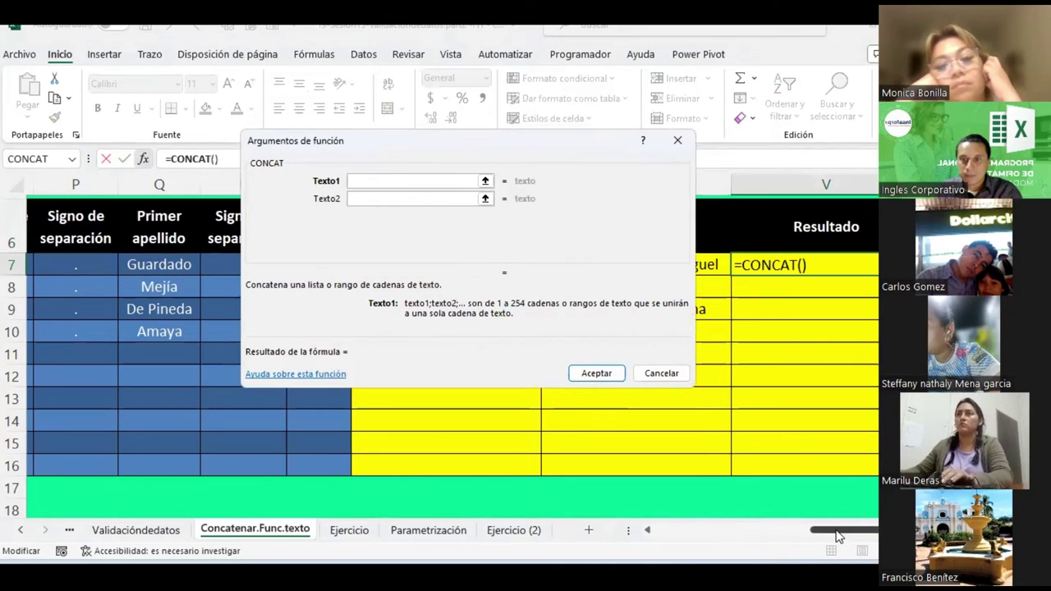
drag(837, 532, 753, 532)
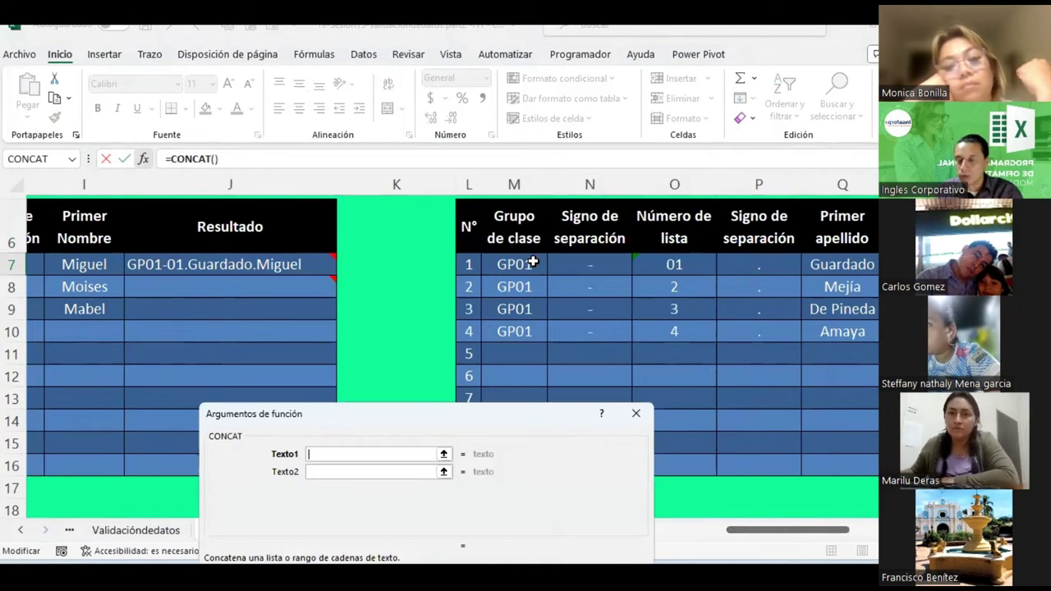
click(533, 259)
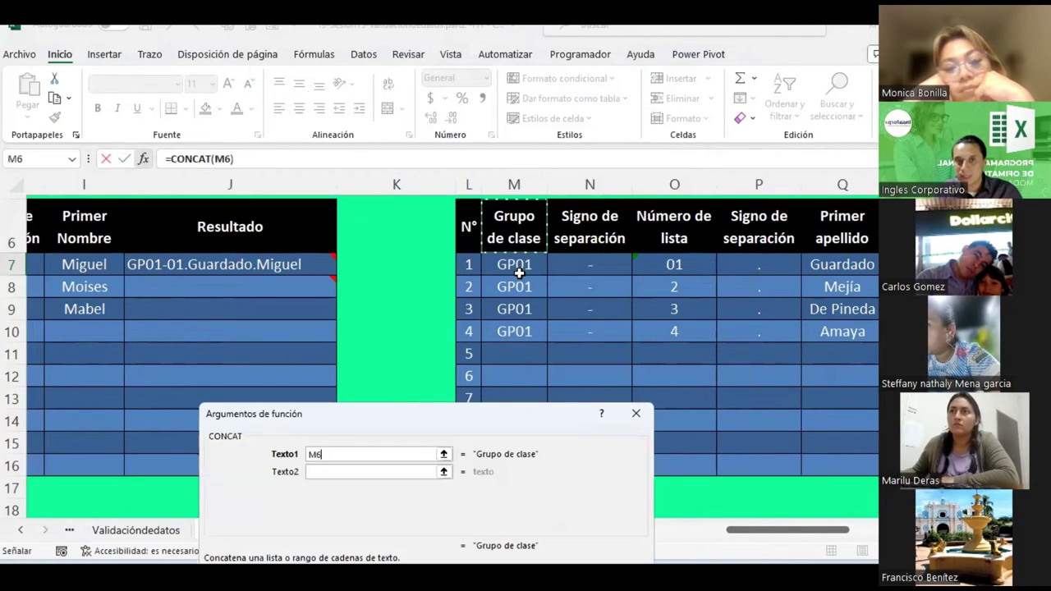
click(518, 269)
click(521, 261)
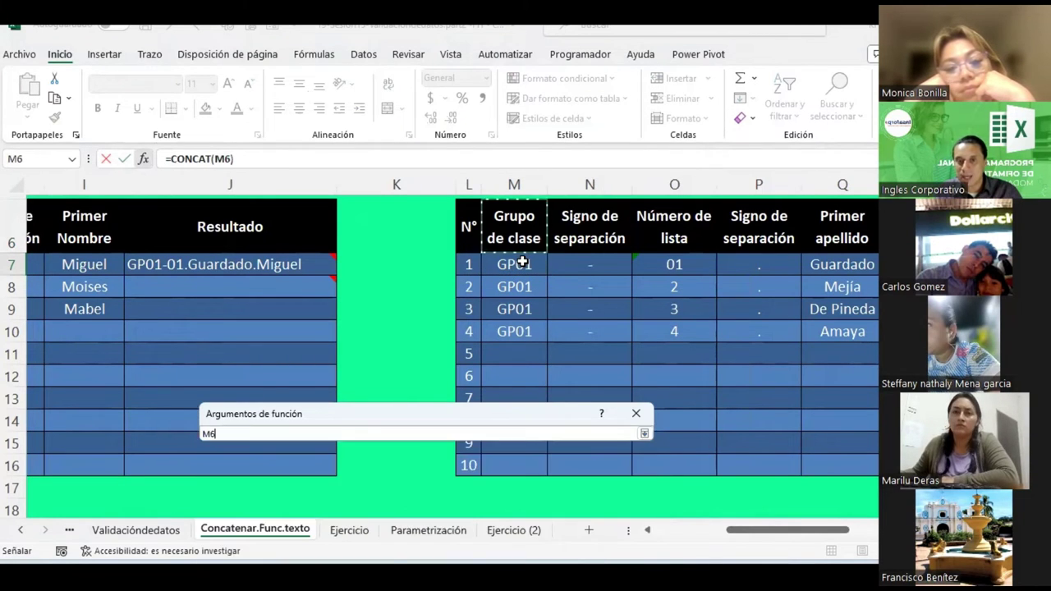
mouse_move(521, 263)
mouse_down()
mouse_move(895, 264)
mouse_move(591, 273)
mouse_up()
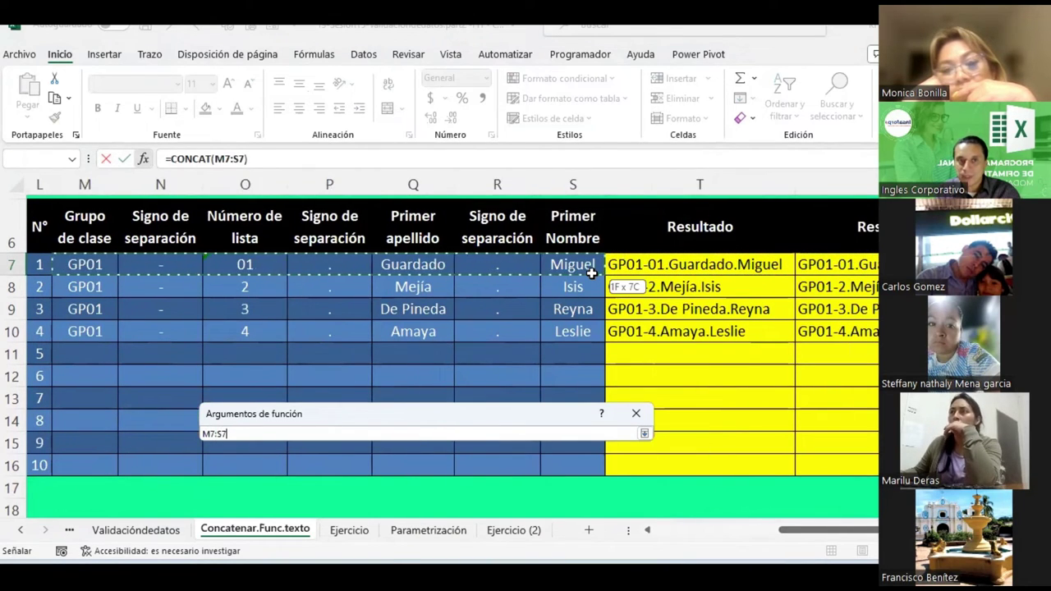
drag(591, 273, 591, 273)
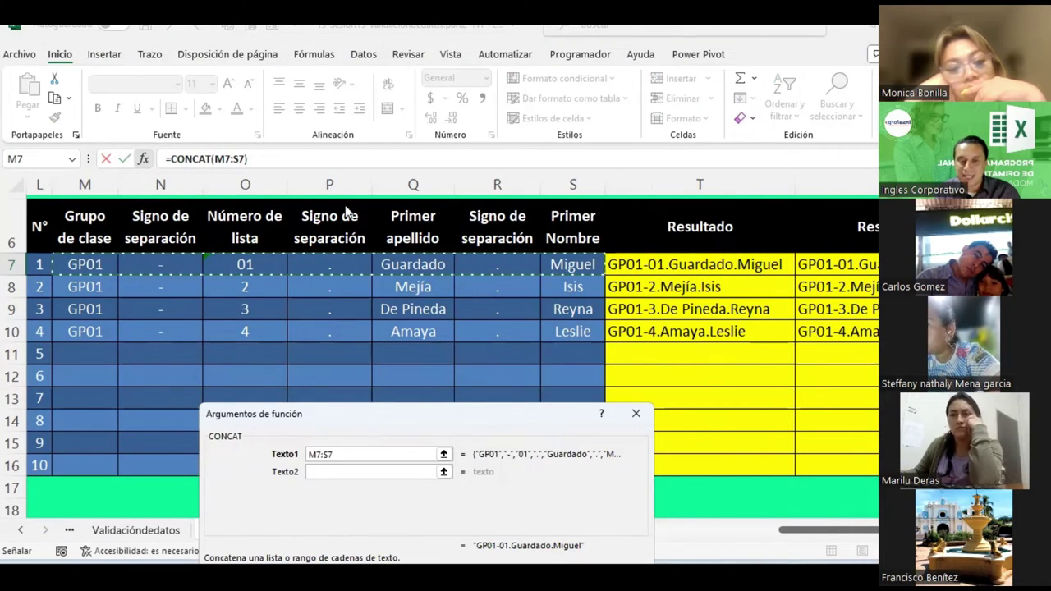
drag(365, 413, 347, 186)
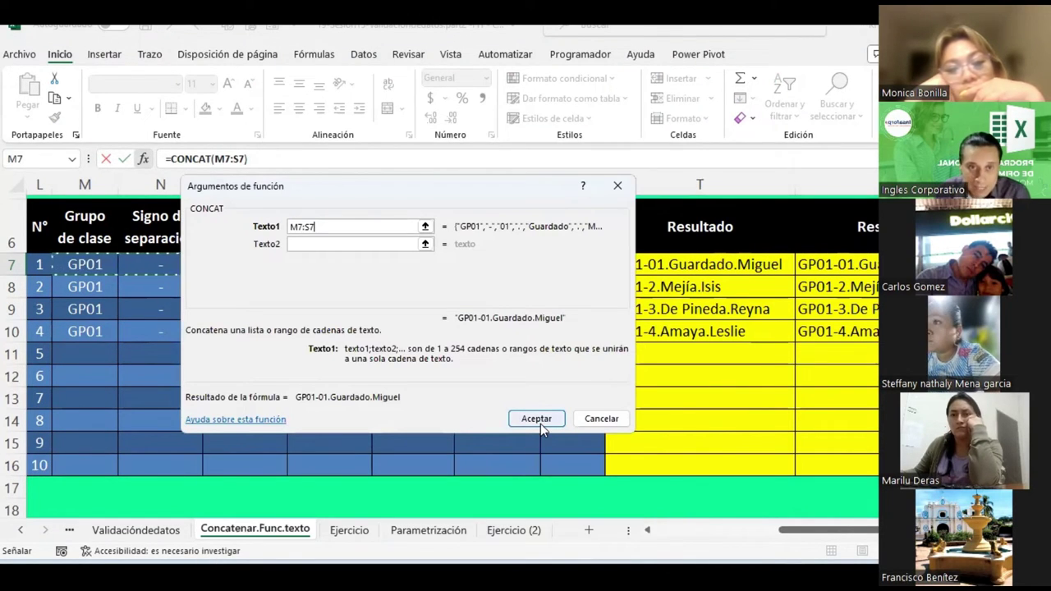
click(538, 422)
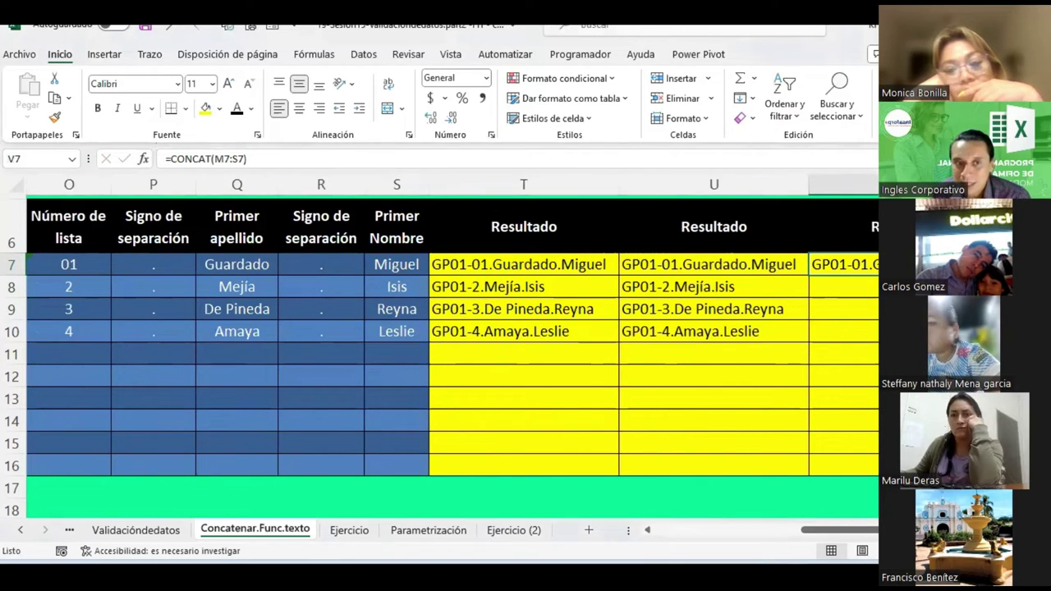
Compare the U7 and V7 formulas, then fill V7's CONCAT formula down to V10.
click(772, 269)
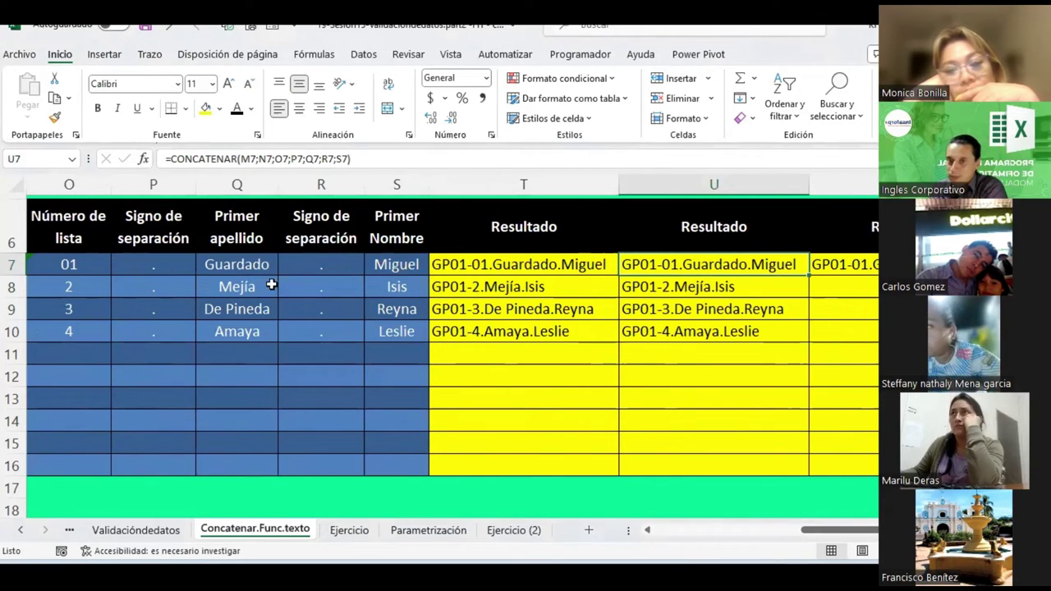
click(863, 261)
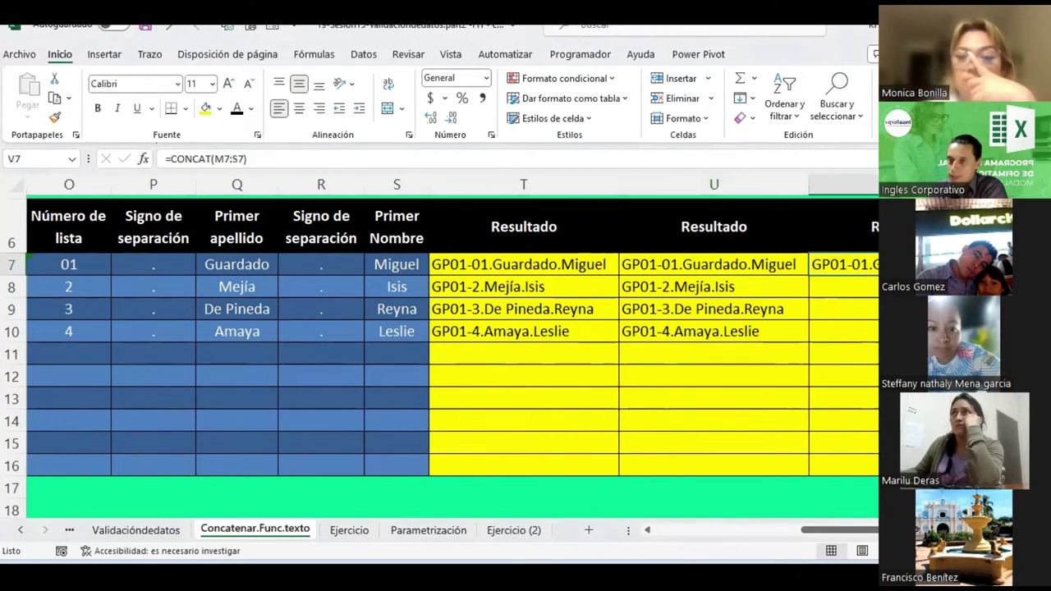
drag(877, 275, 877, 342)
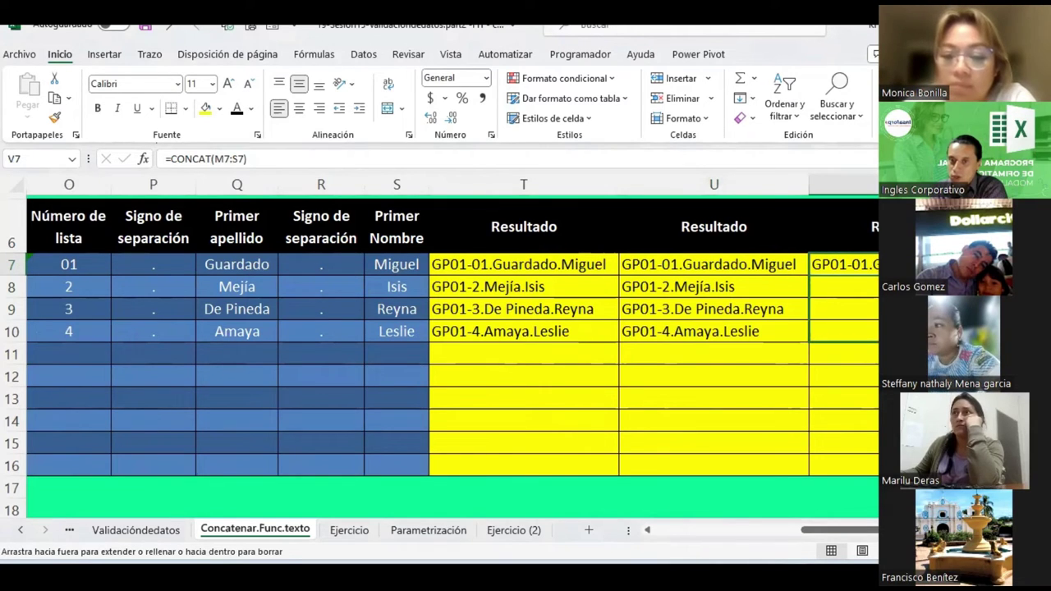
click(843, 375)
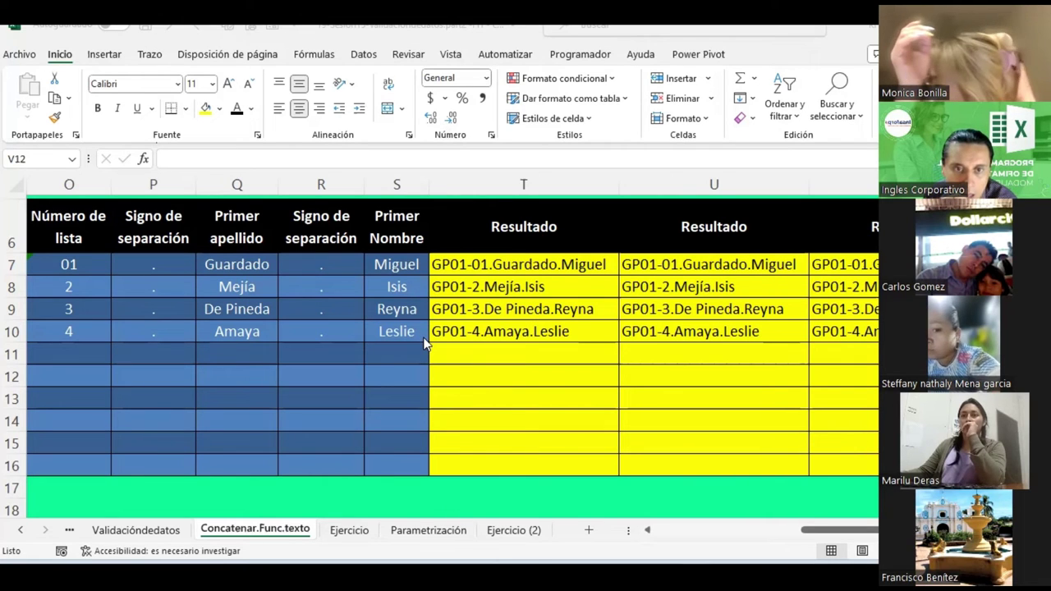
scroll(413, 263, up, 1)
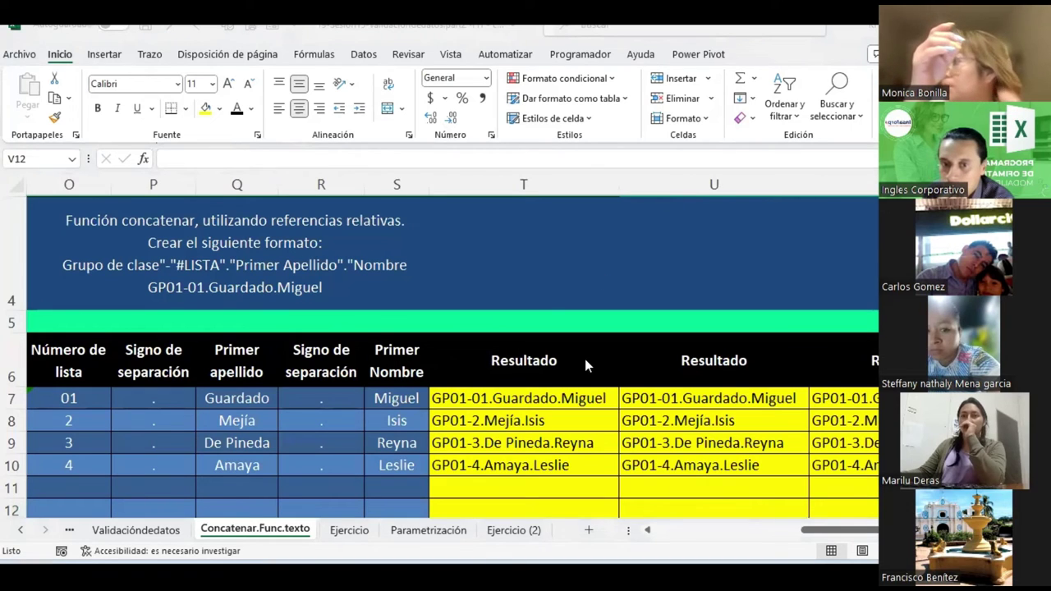
click(656, 399)
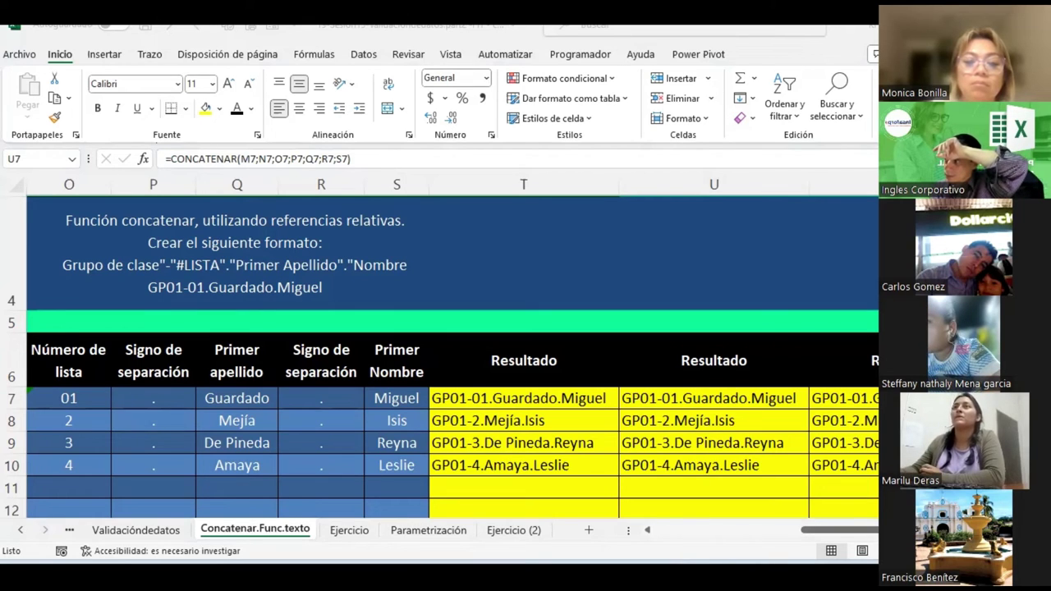
click(857, 402)
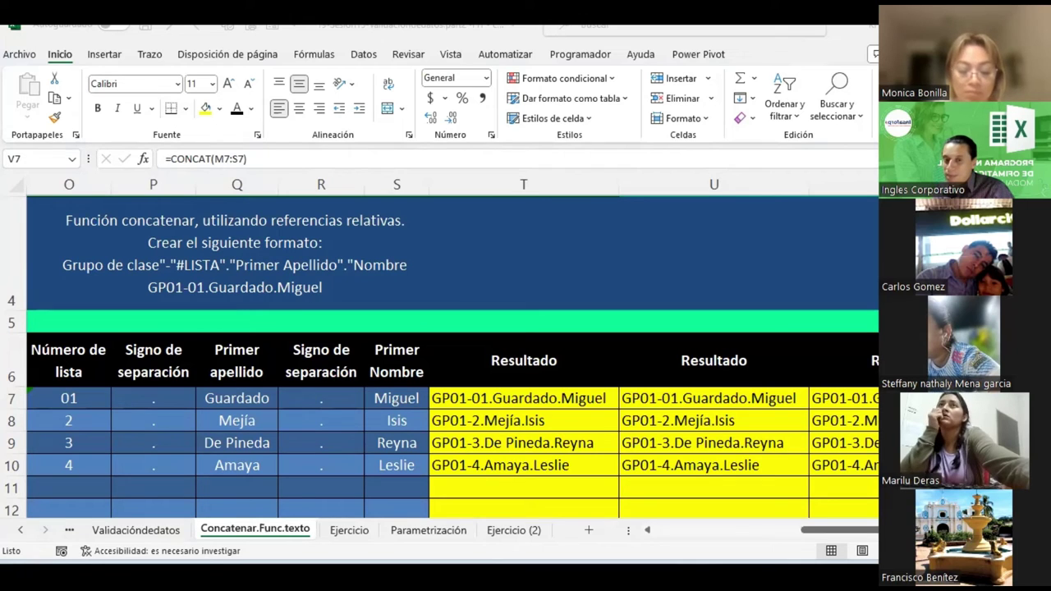
click(873, 410)
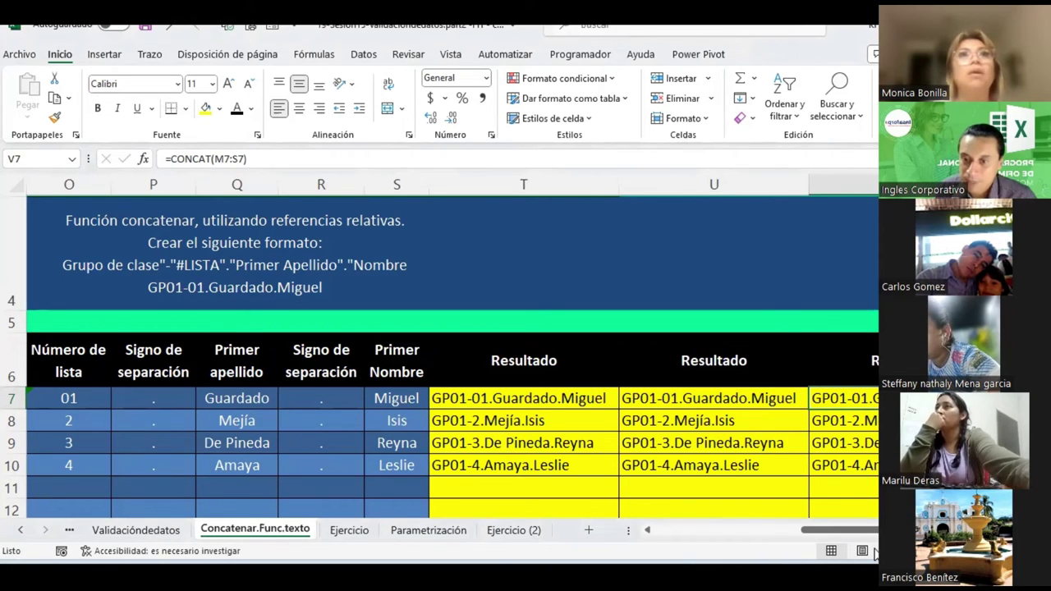
scroll(525, 374, right, 5)
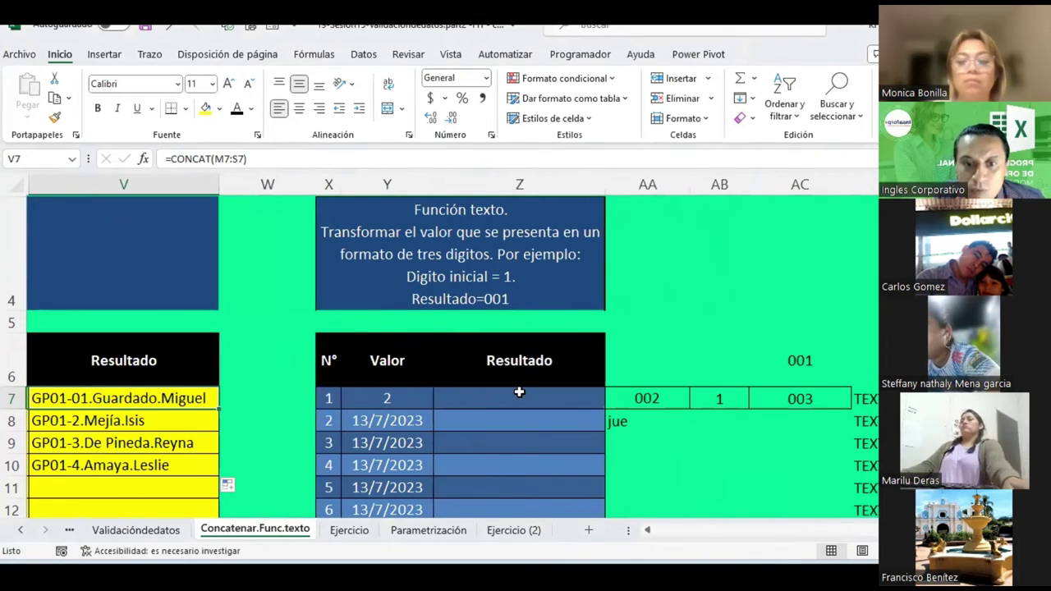
click(522, 391)
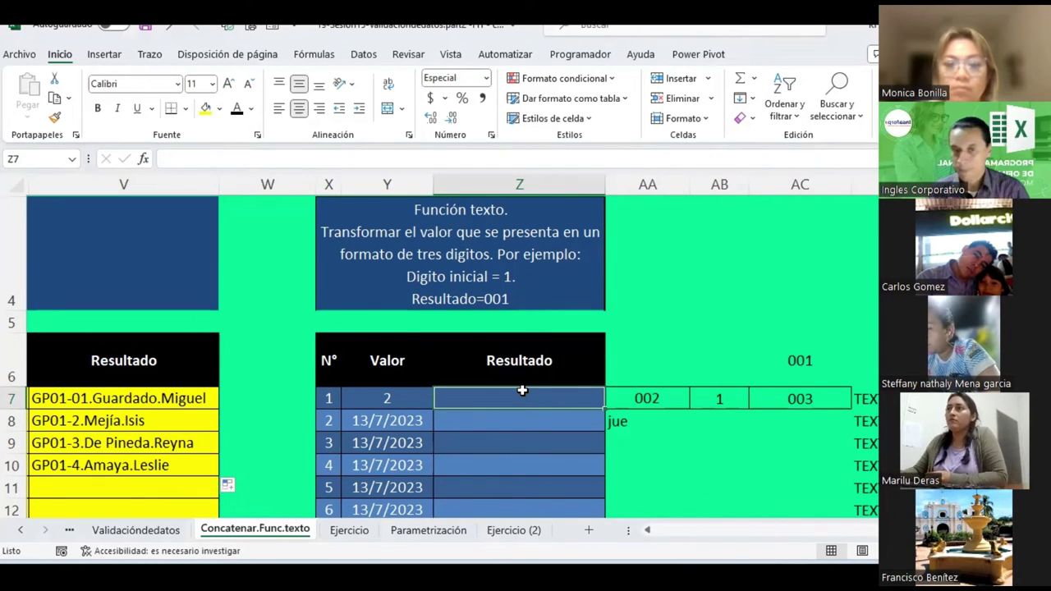
scroll(640, 376, down, 2)
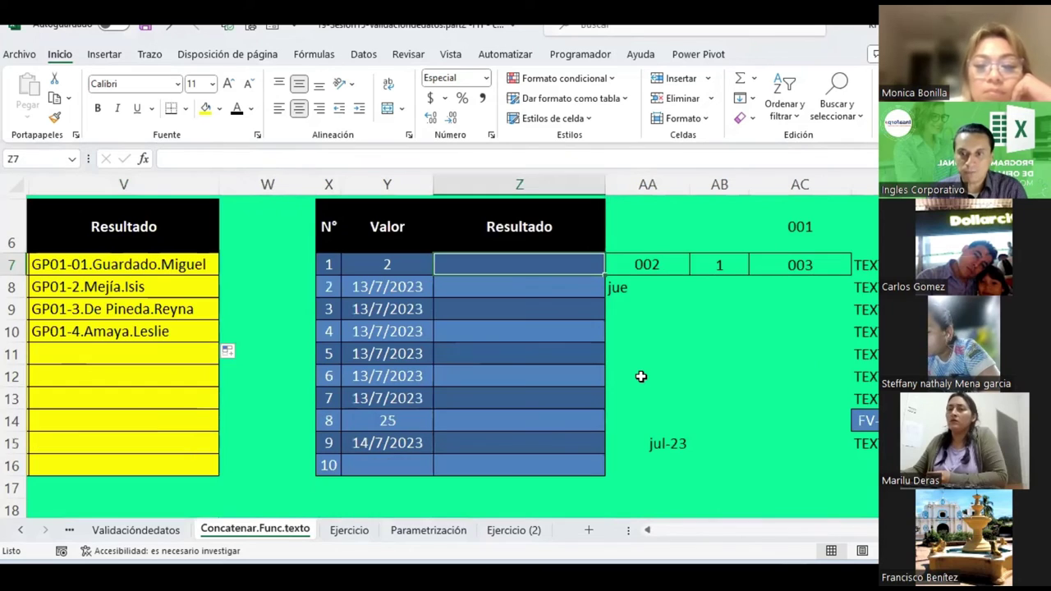
scroll(640, 375, up, 1)
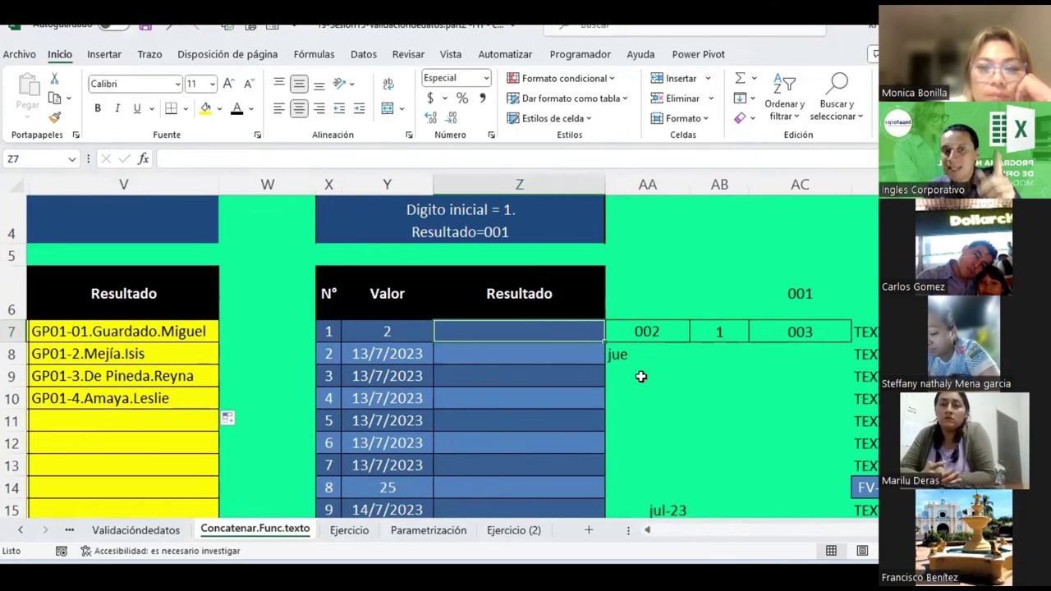
click(379, 328)
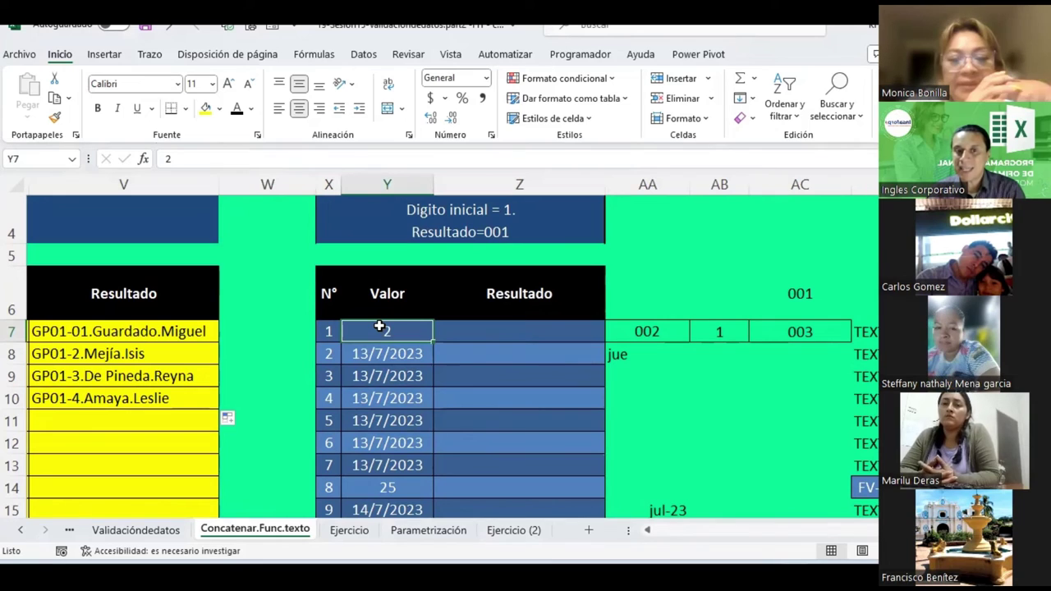
click(472, 338)
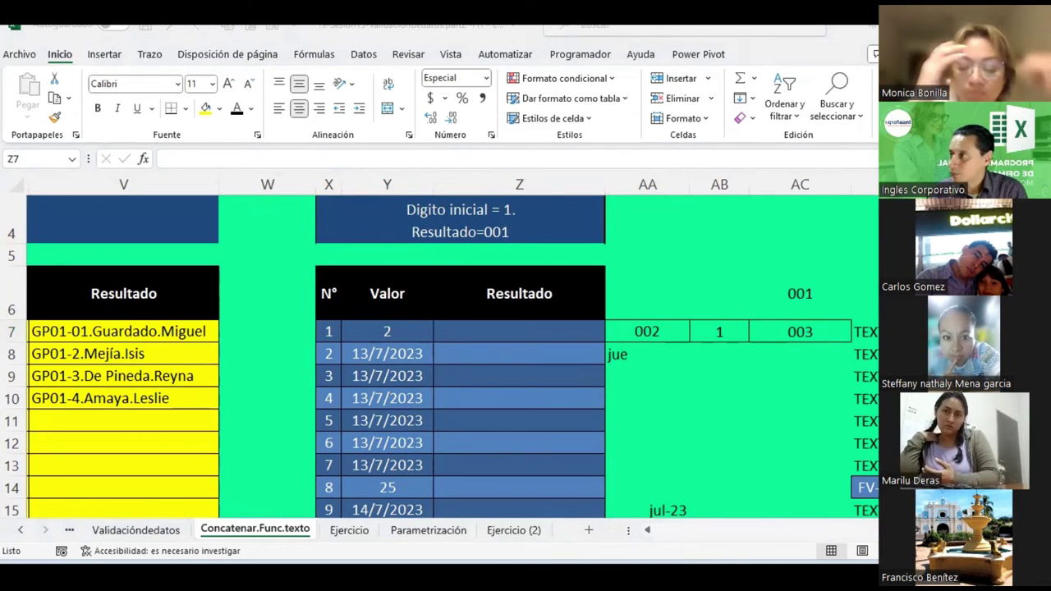
Enter =TEXTO(Y7;"000") in Z7 so it displays 002.
click(494, 327)
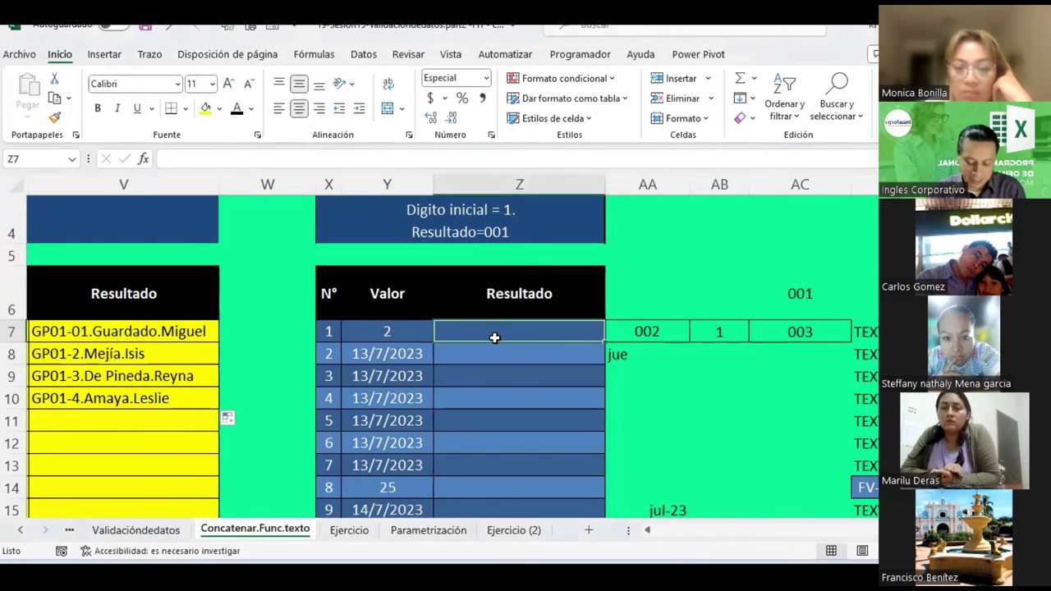
text(=)
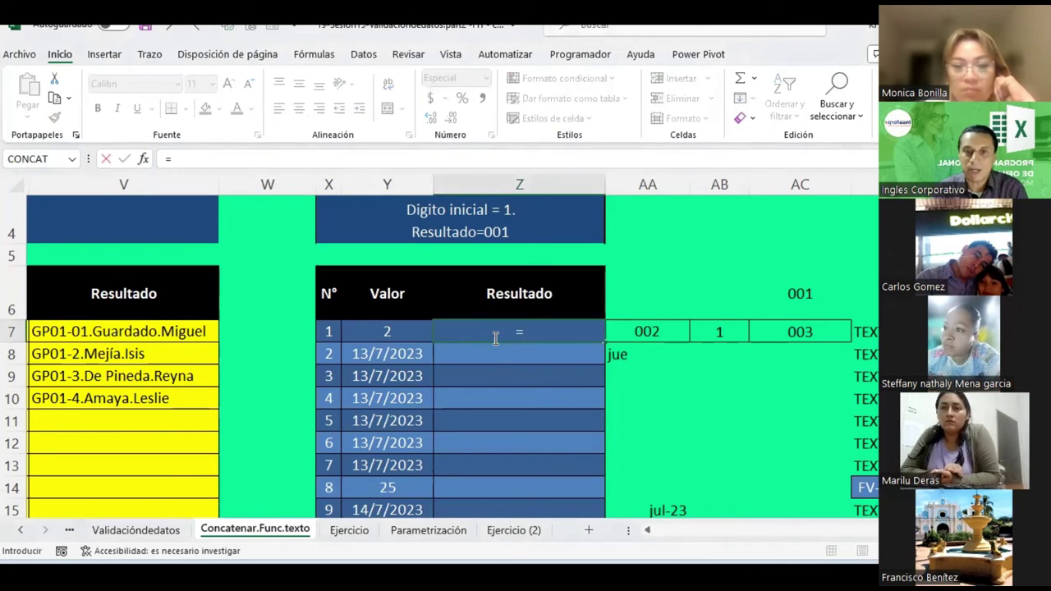
text(t)
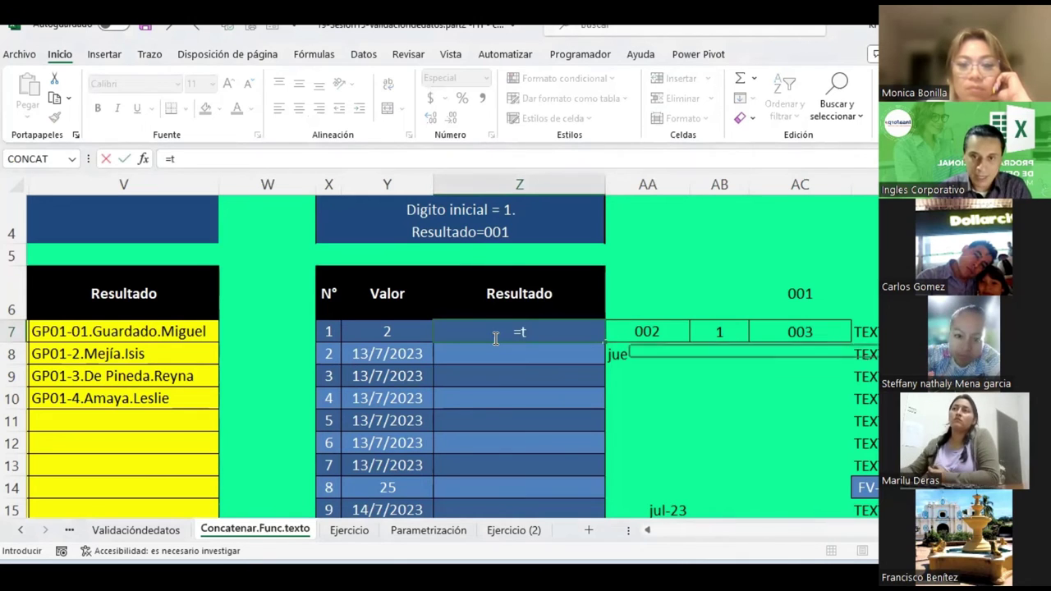
text(ext)
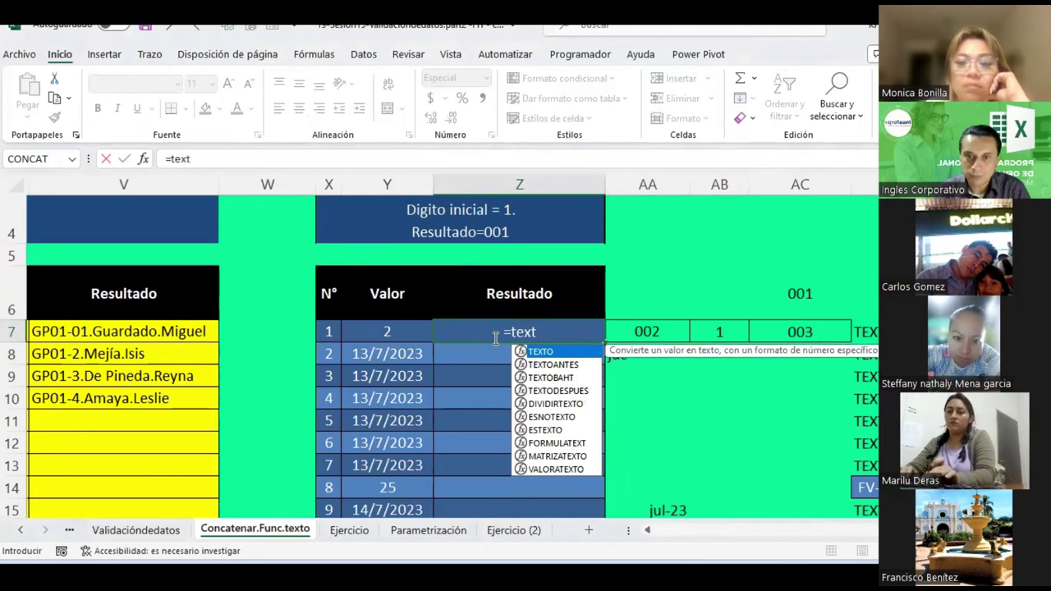
text(o)
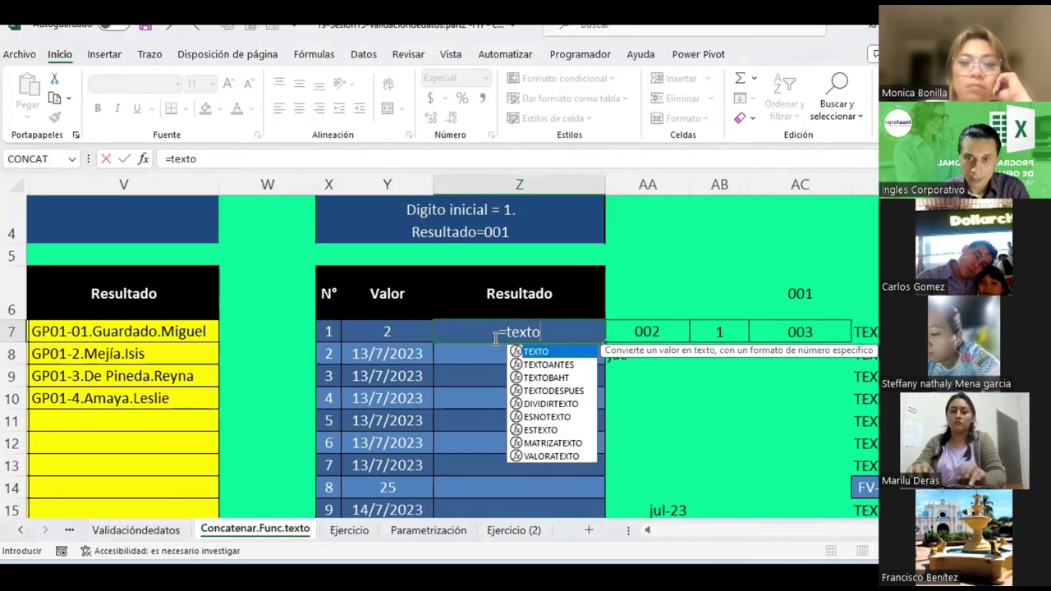
text(()
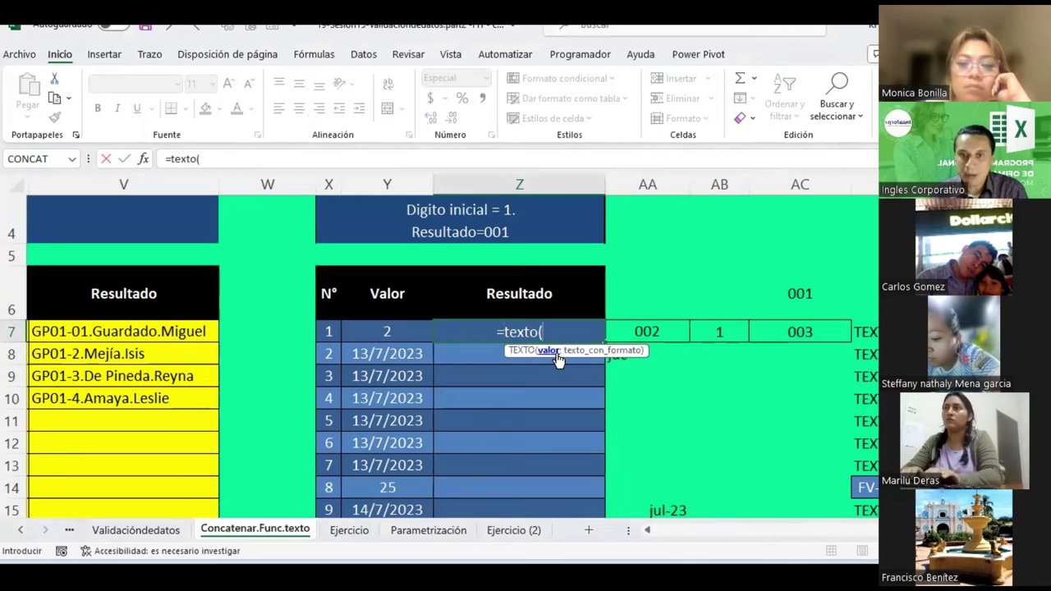
click(390, 328)
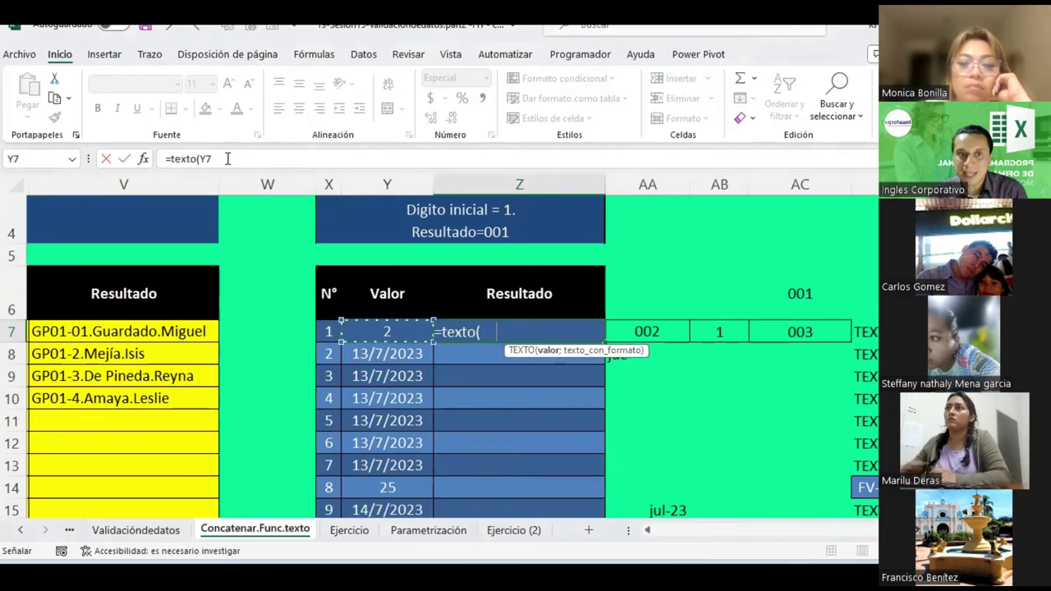
text(;)
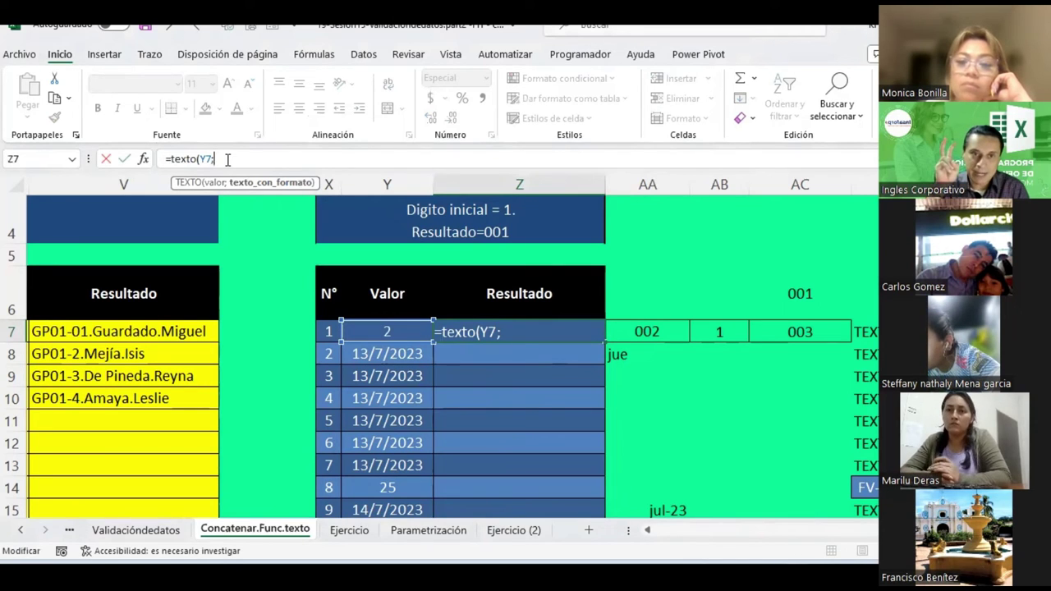
text(")
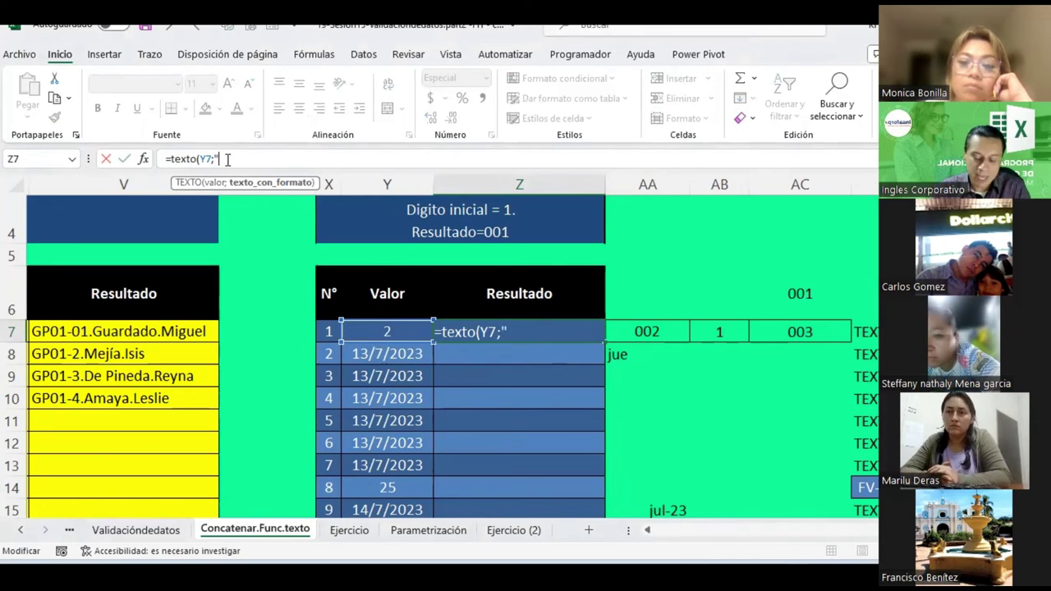
text(000)
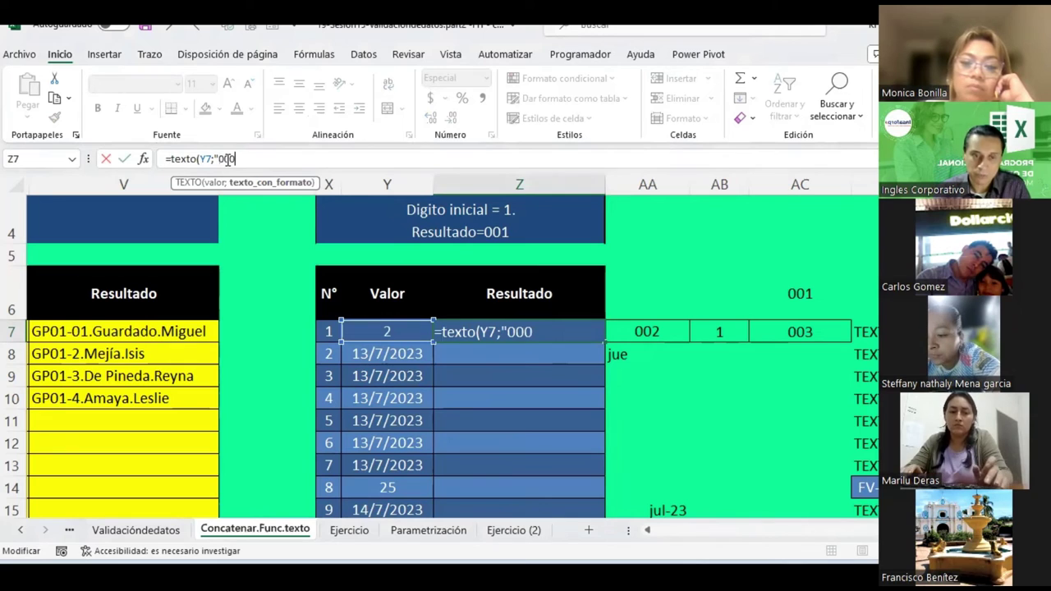
text(")
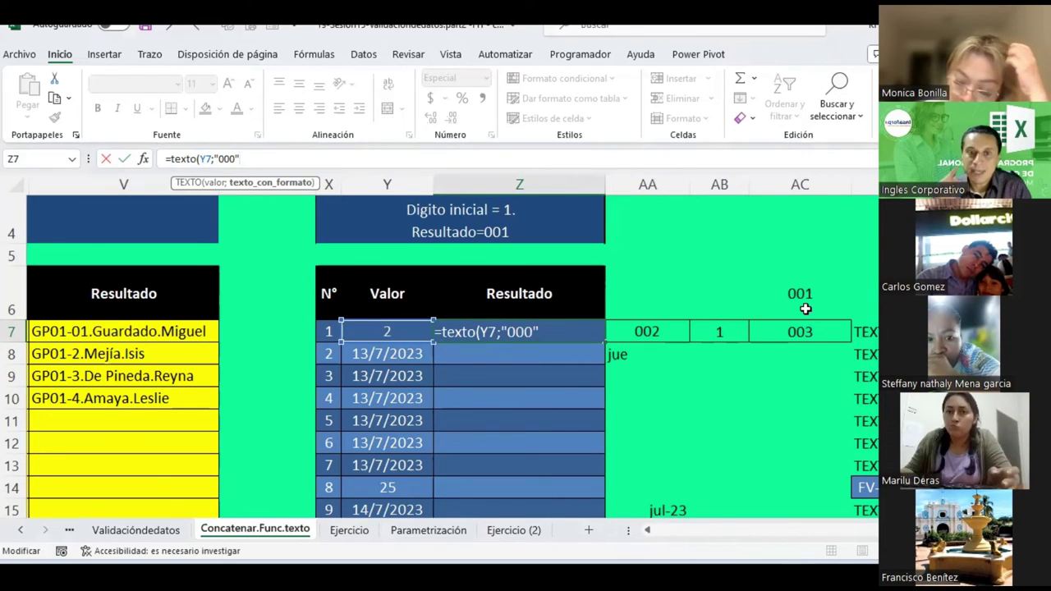
text())
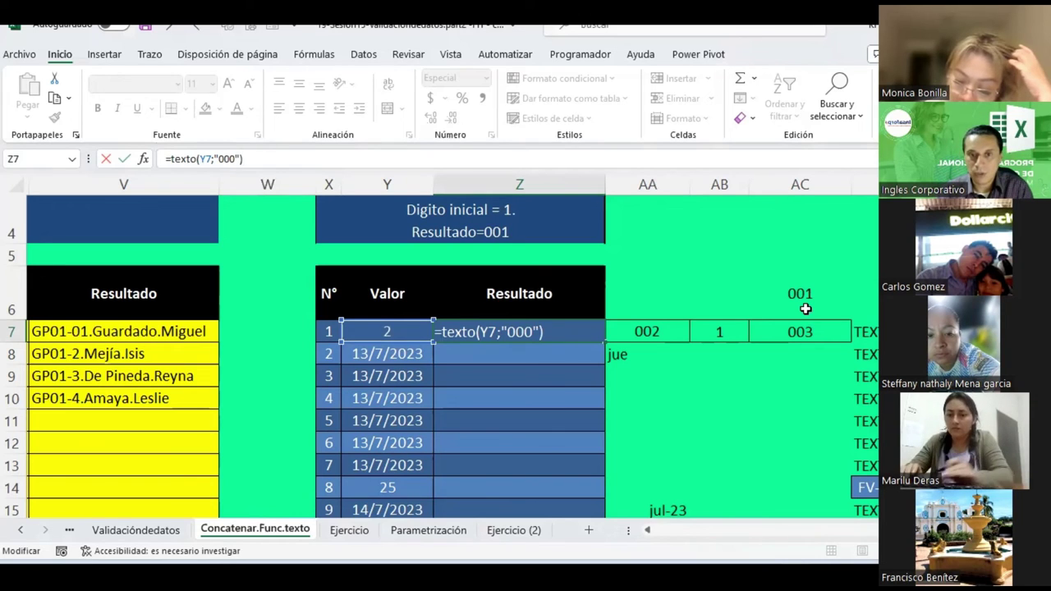
key(Return)
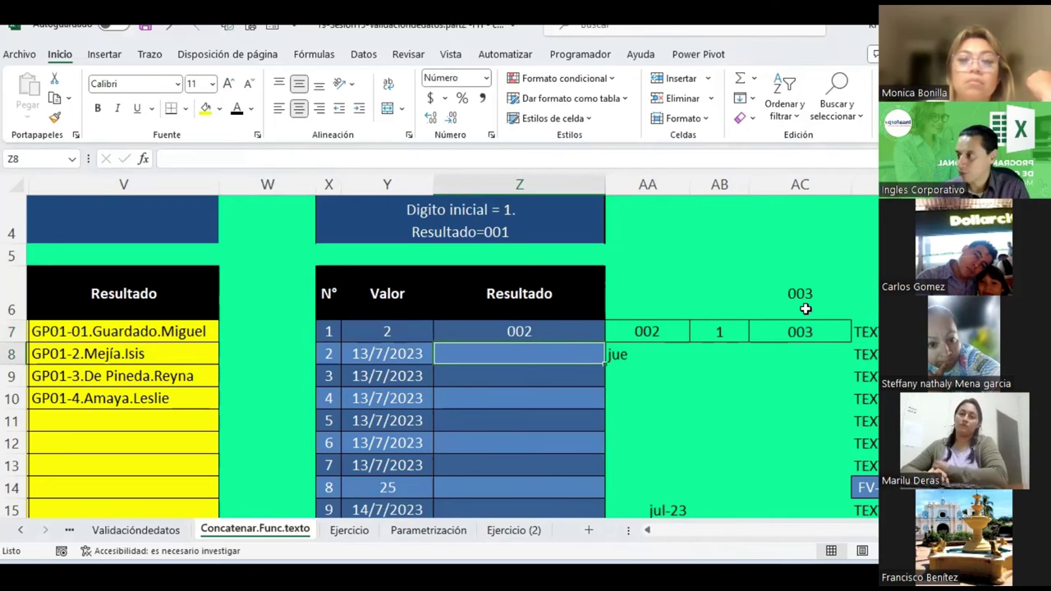
key(Up)
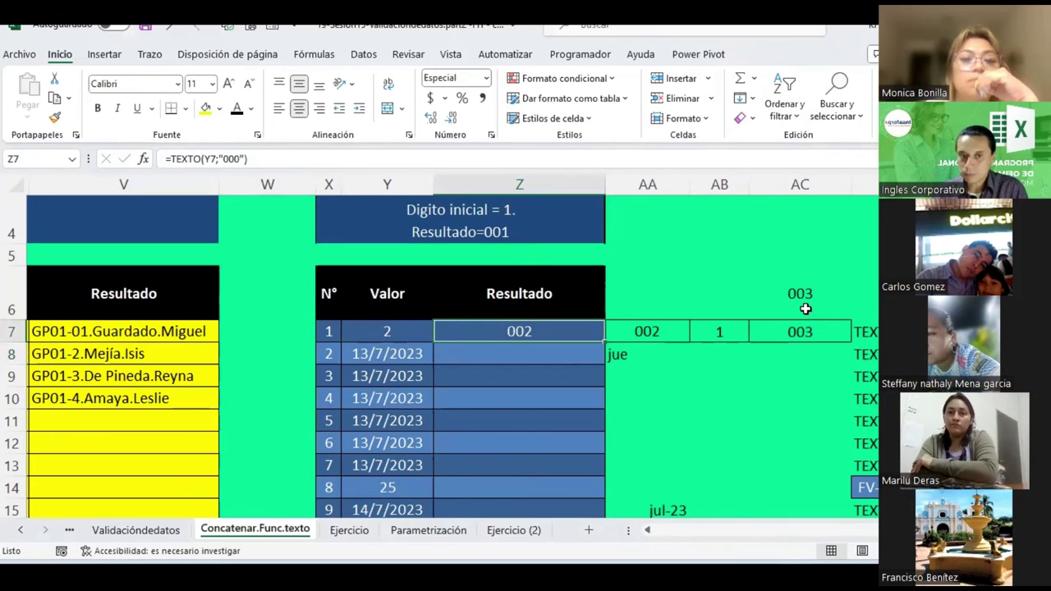
Enter 28-9-23 in Y8, making its date 28/9/2023.
click(392, 354)
text(2)
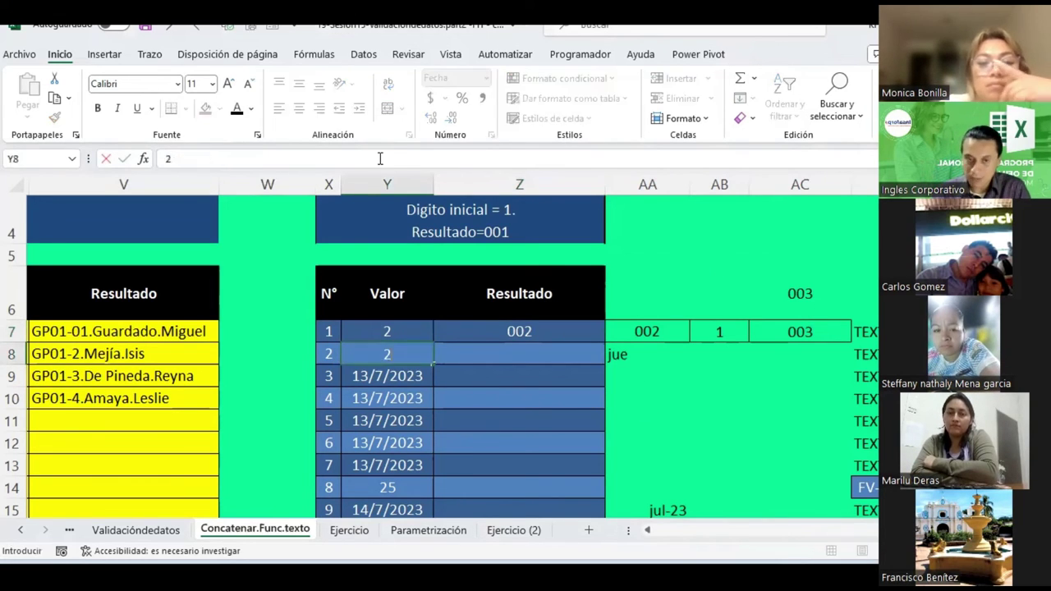
text(8-9-23)
key(Return)
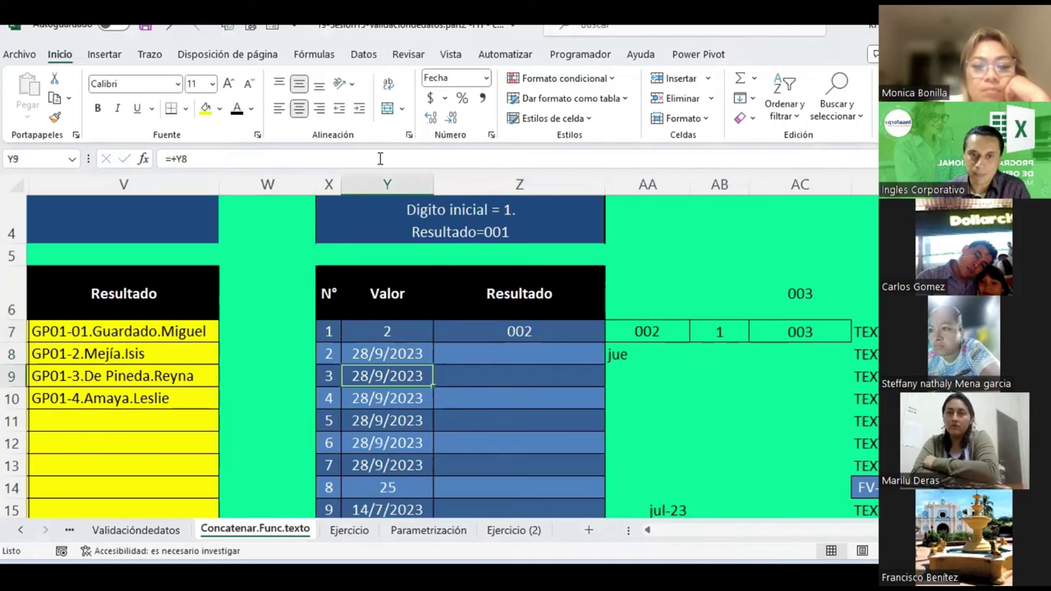
click(468, 354)
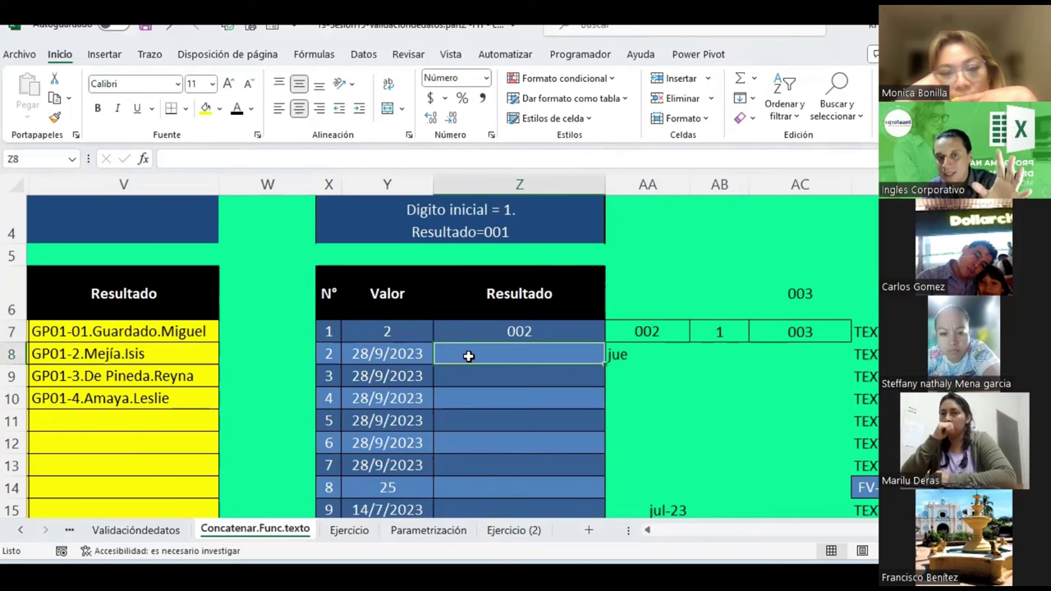
Enter =TEXTO(Y8;"DDDD") in Z8 to display the weekday jueves.
click(403, 353)
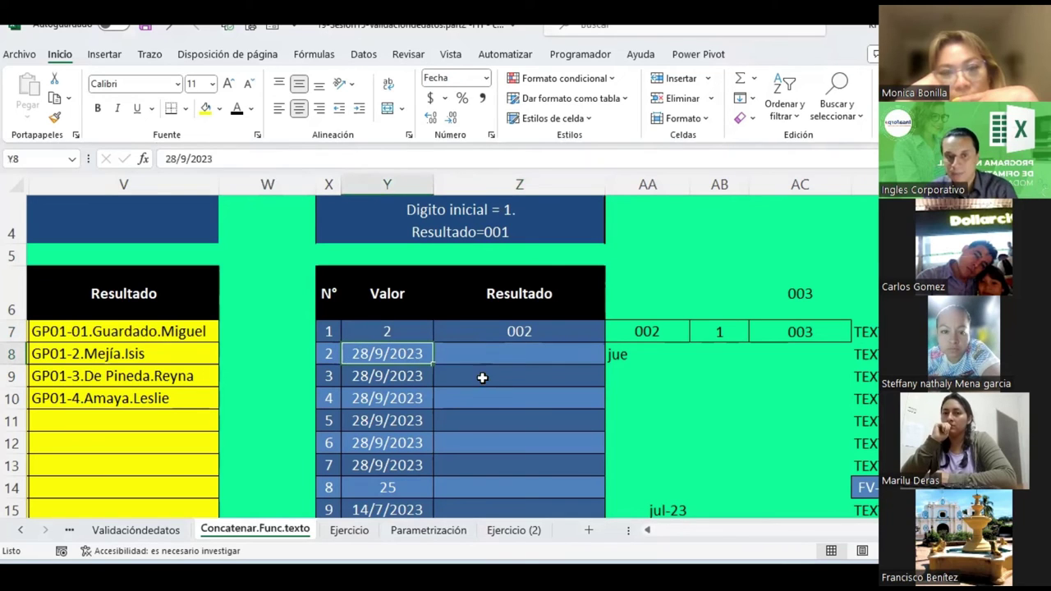
click(490, 353)
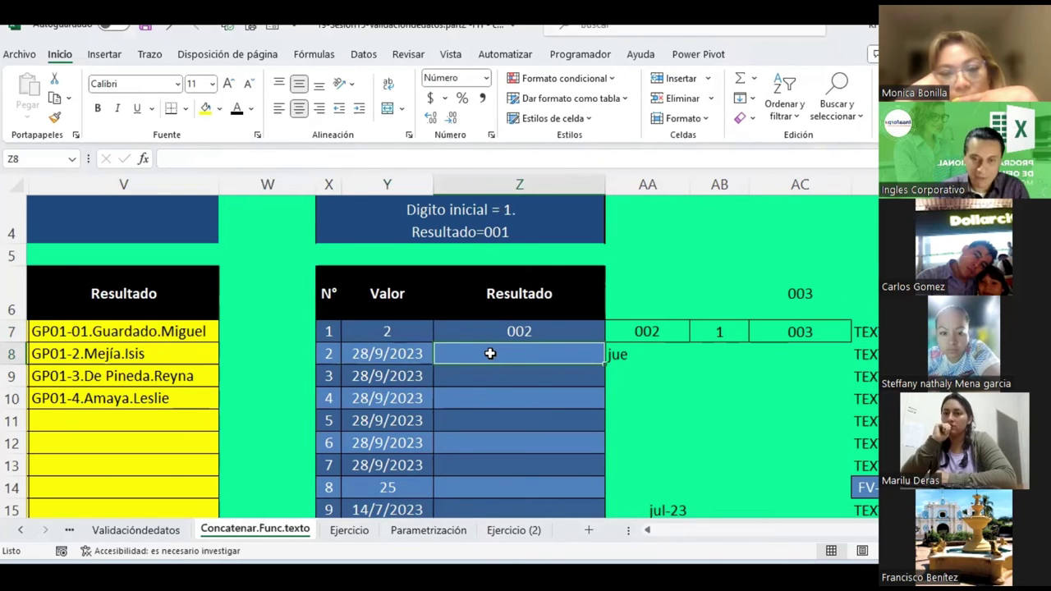
text(=)
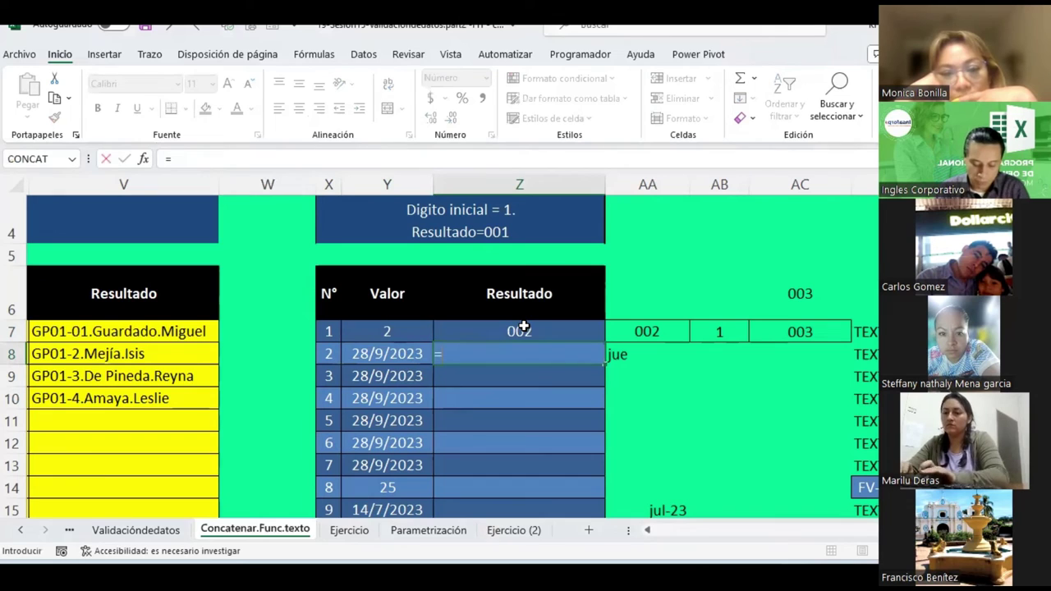
text(TEXTO()
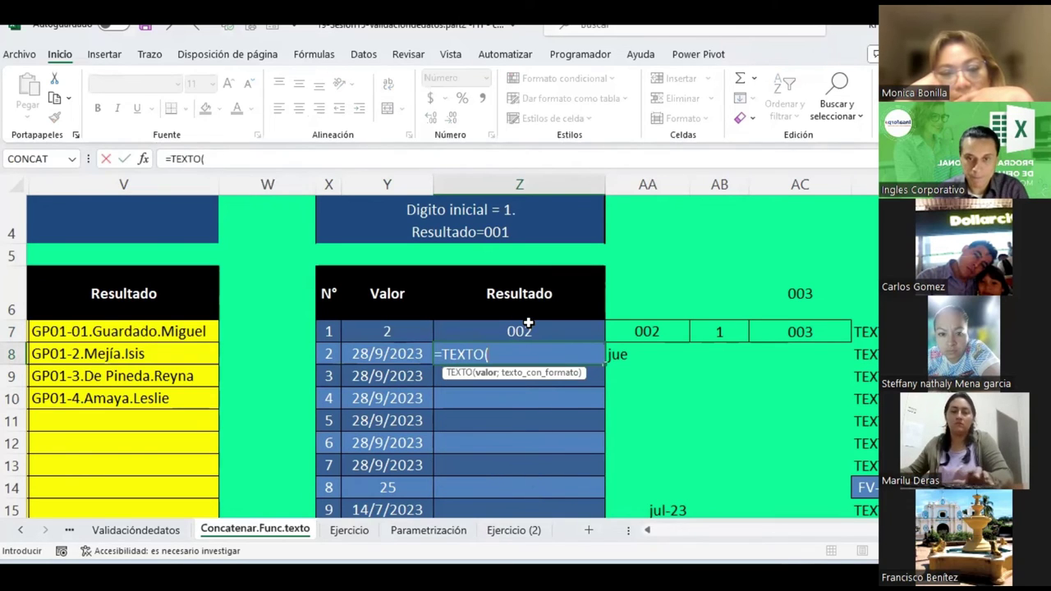
click(363, 354)
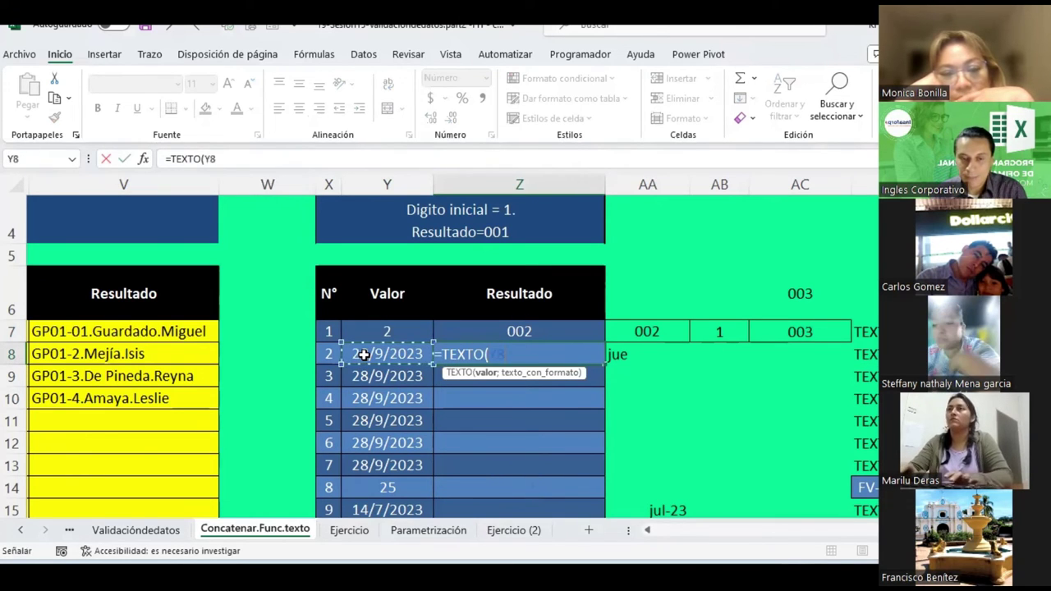
text(;)
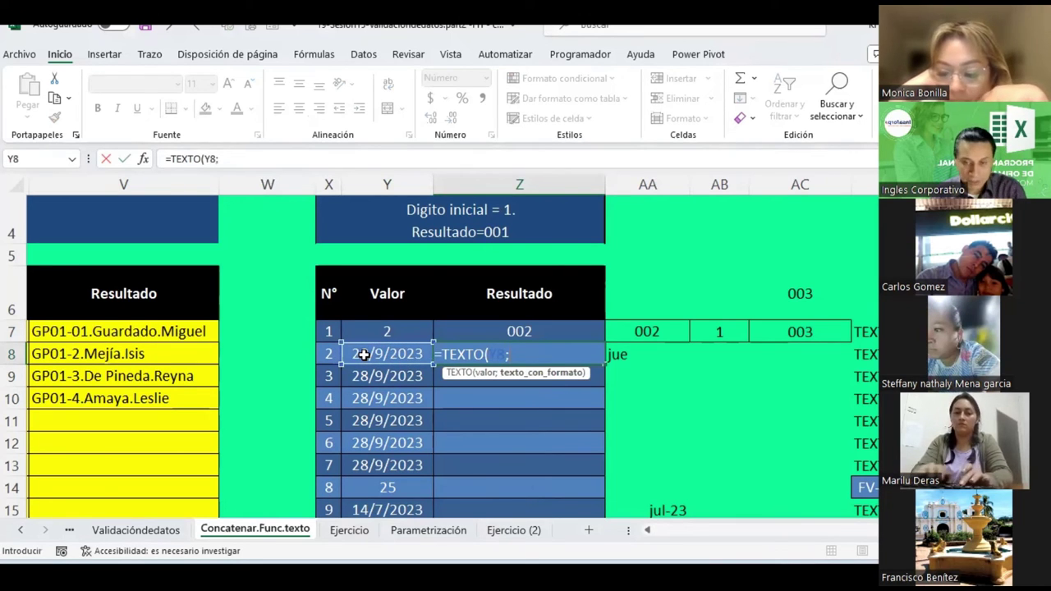
text(")
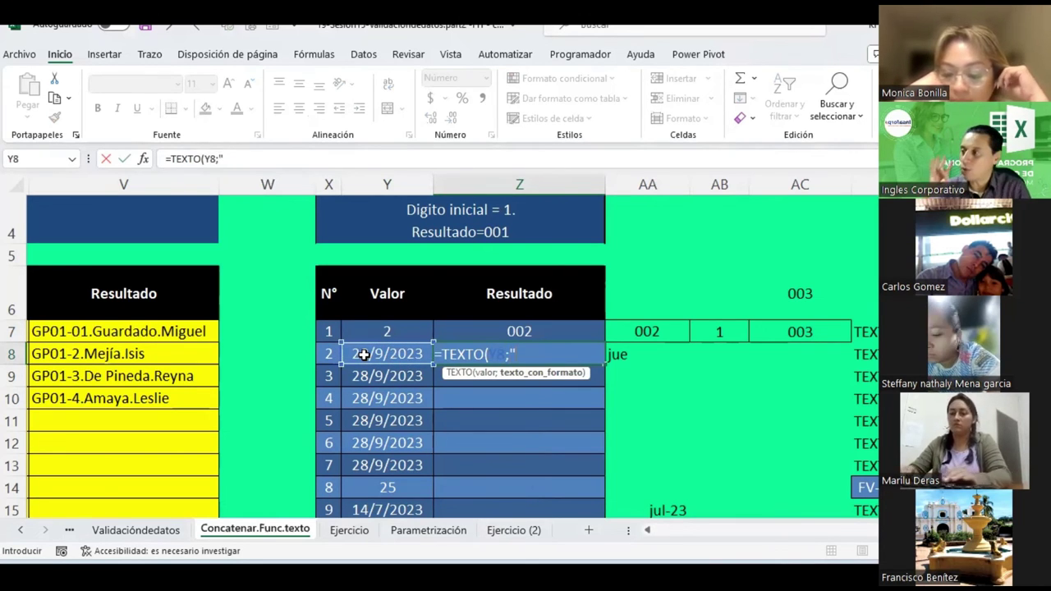
text(D)
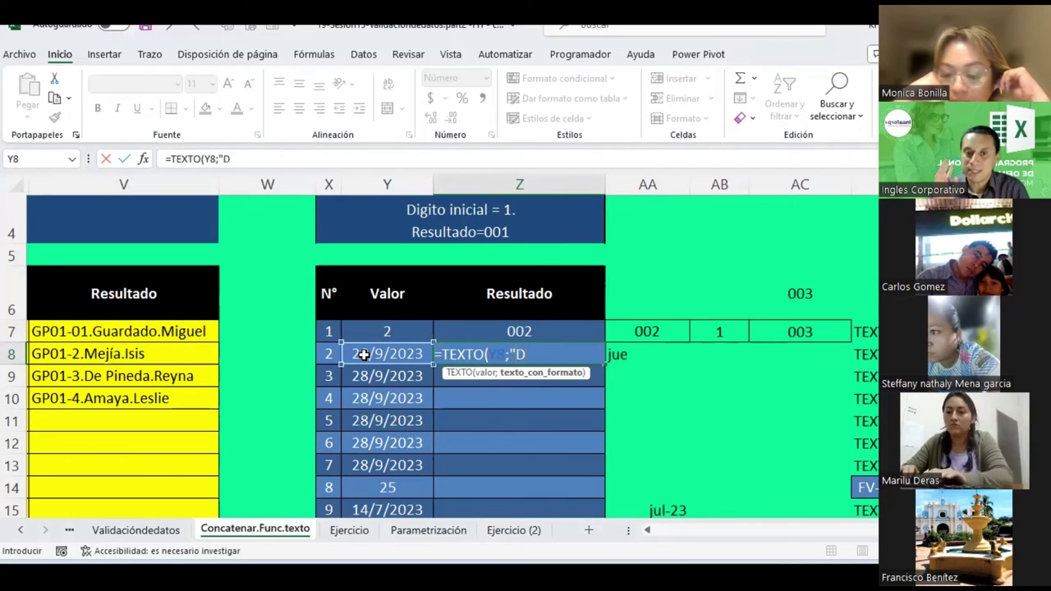
text(DDD)
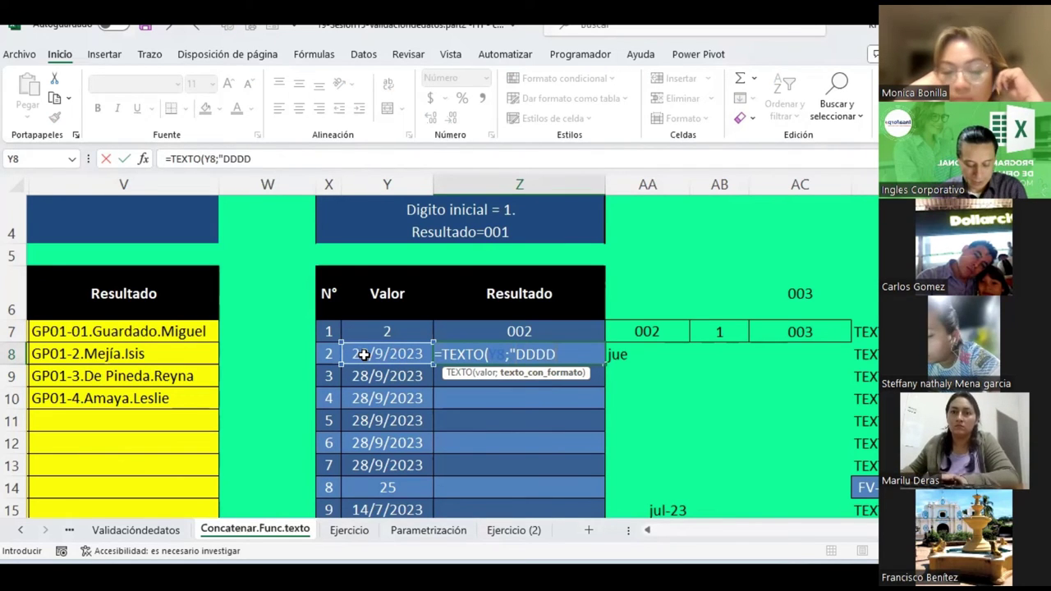
text("))
key(Return)
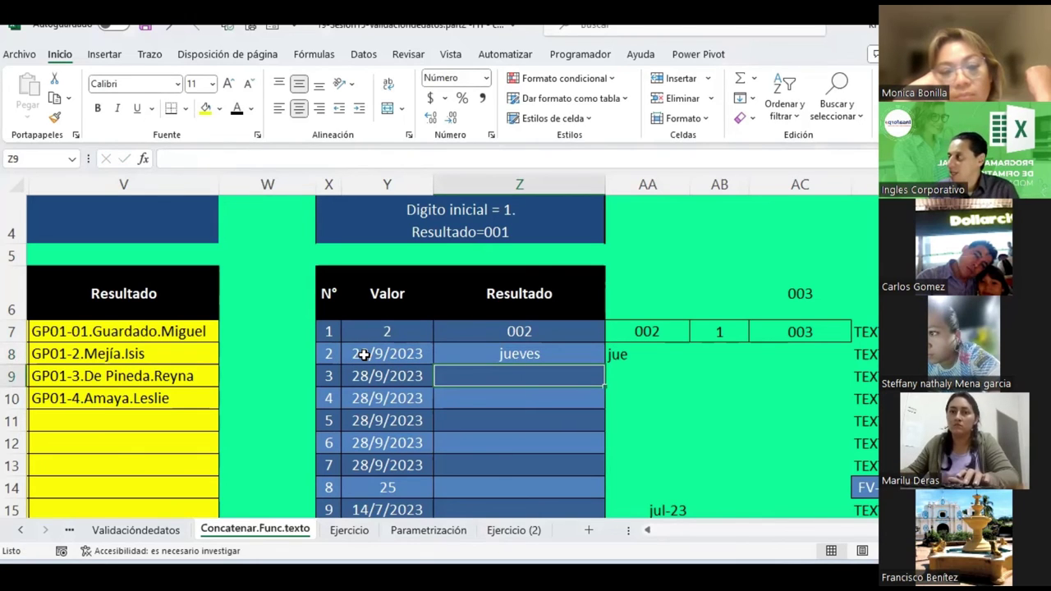
key(Up)
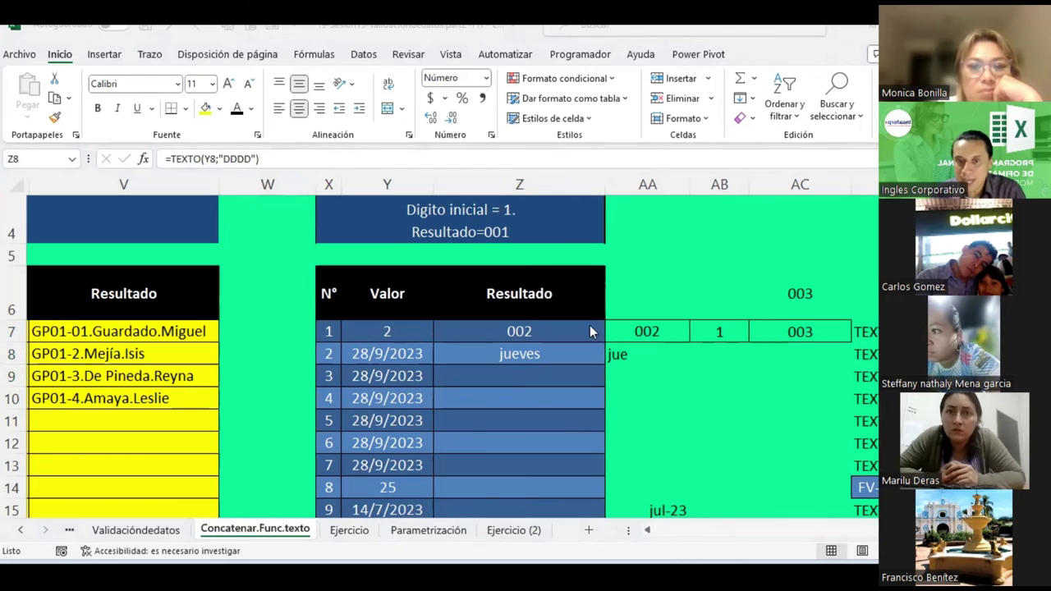
click(511, 355)
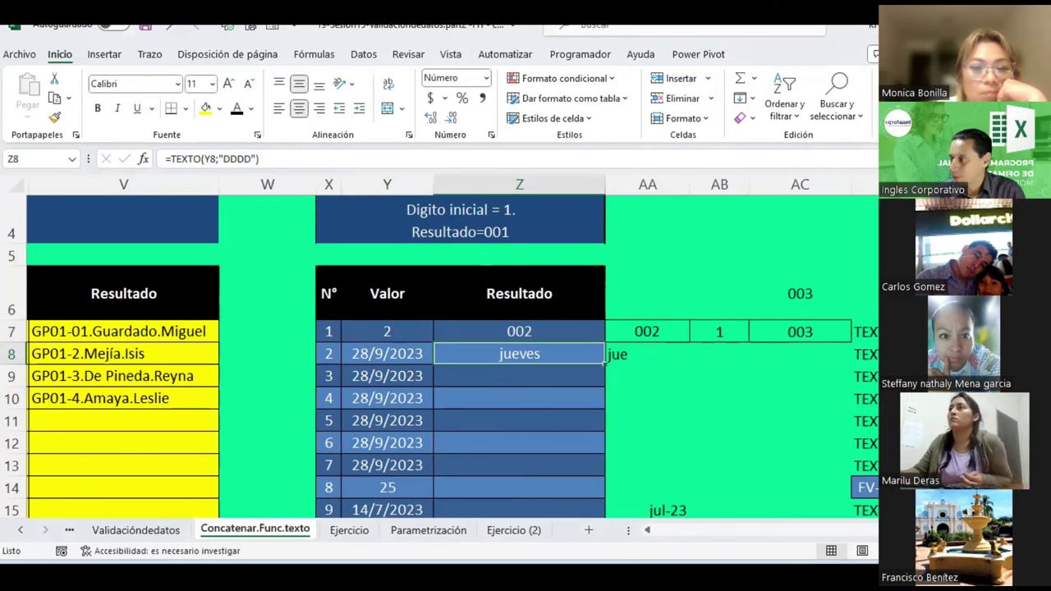
key(alt+Tab)
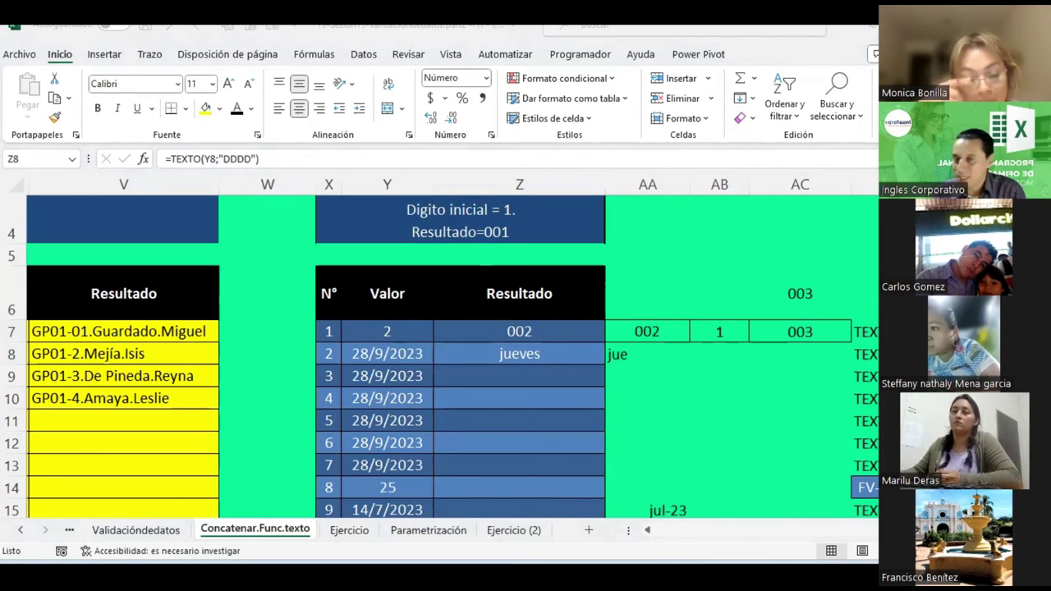
Enter =TEXTO(Y9;"ddd") in Z9 so it shows jue, the weekday of 28/9/2023.
click(476, 373)
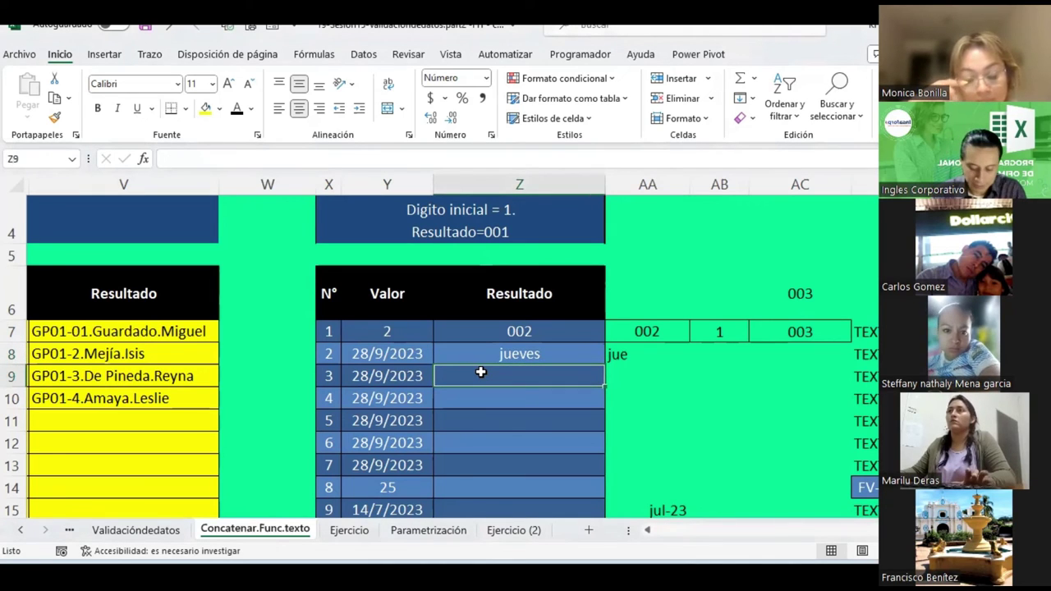
text(=)
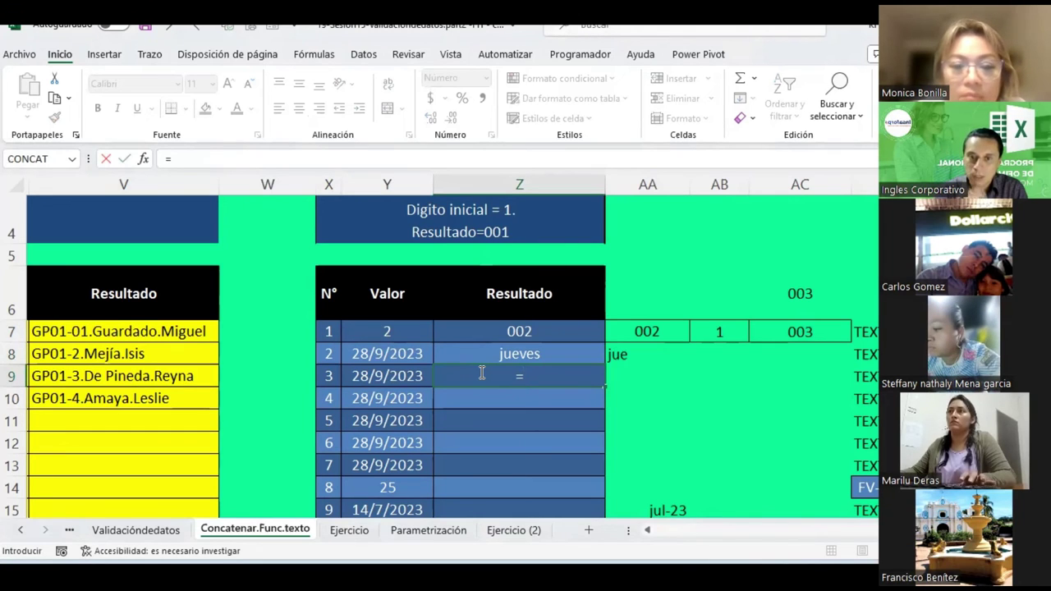
text(texto()
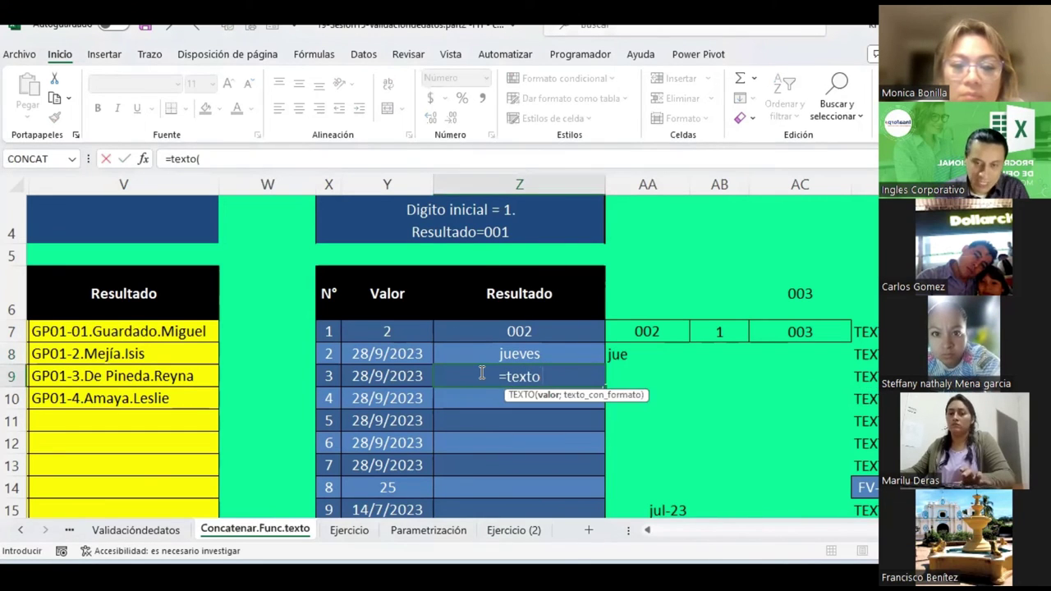
click(358, 376)
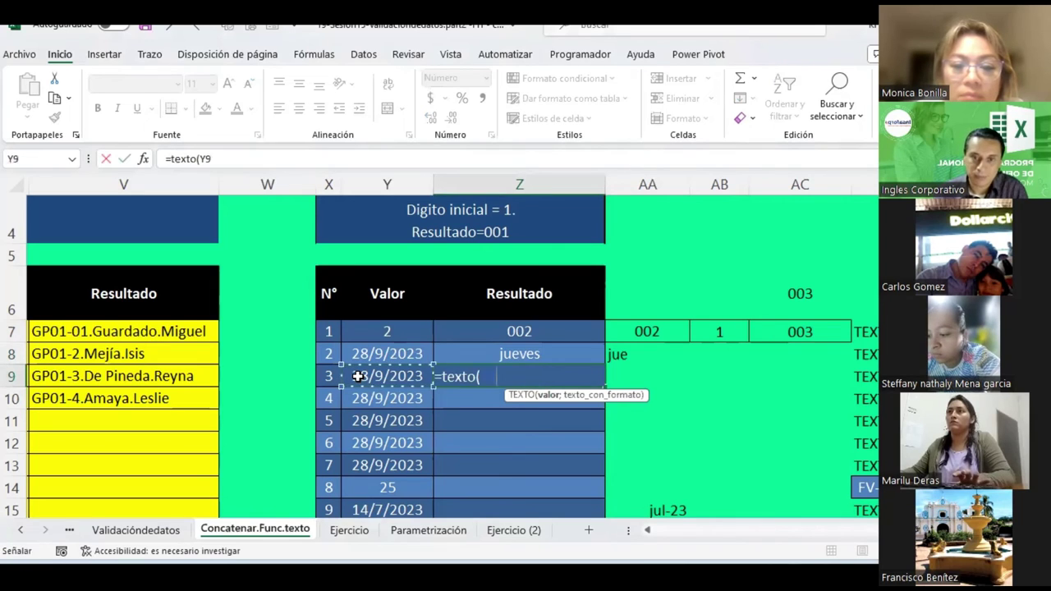
text(;"dd)
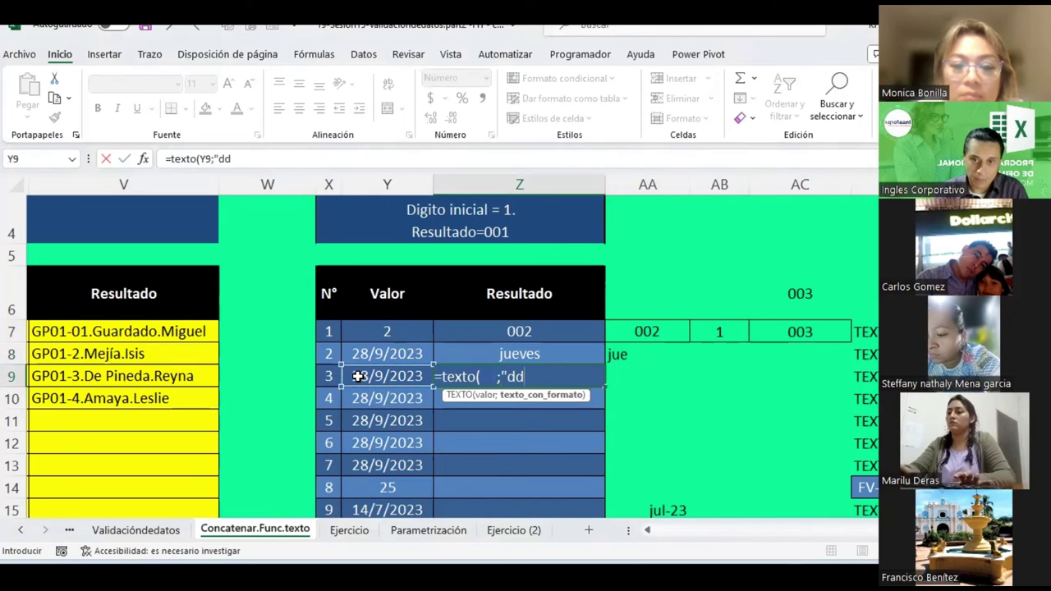
text())
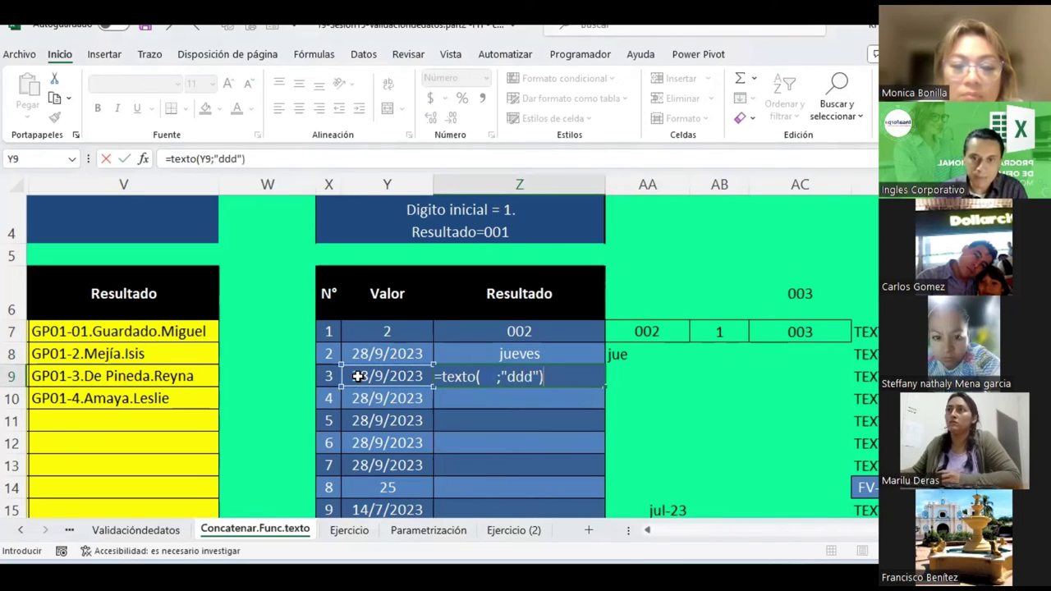
key(Return)
click(514, 374)
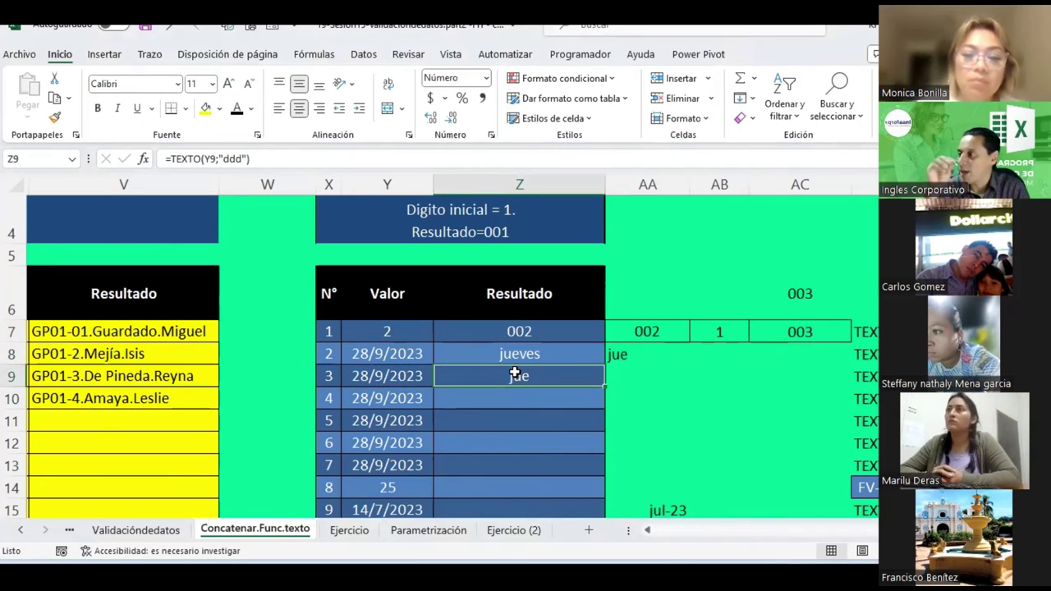
click(376, 375)
text(29-9-)
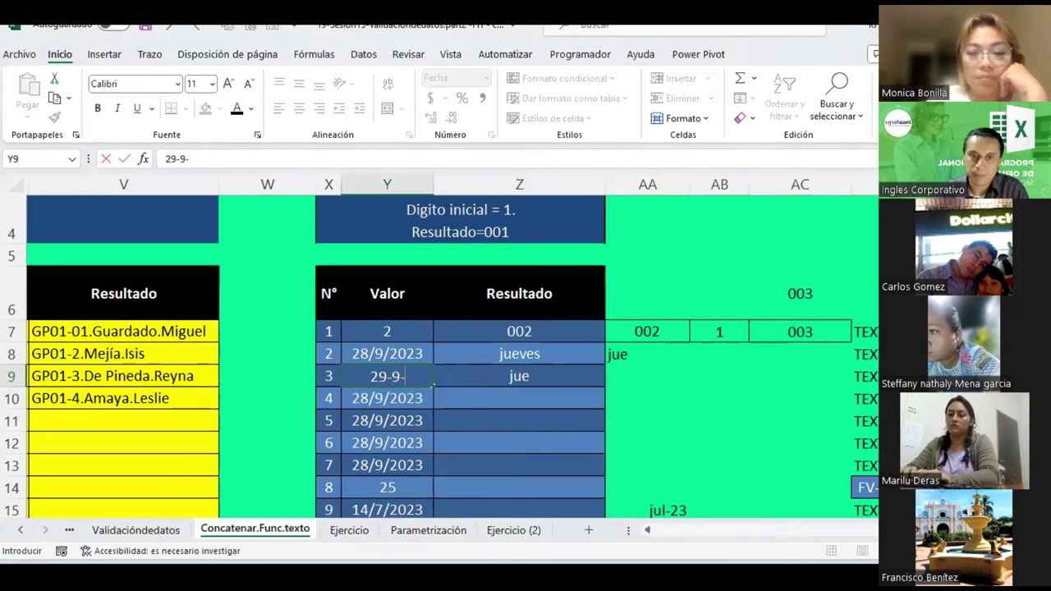
text(23)
key(Return)
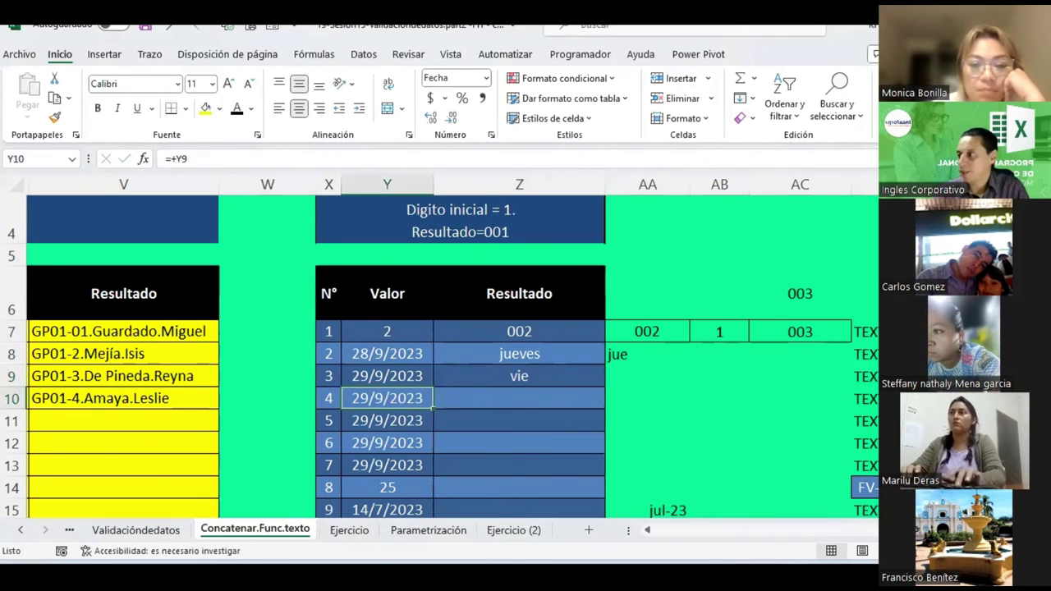
key(ctrl+z)
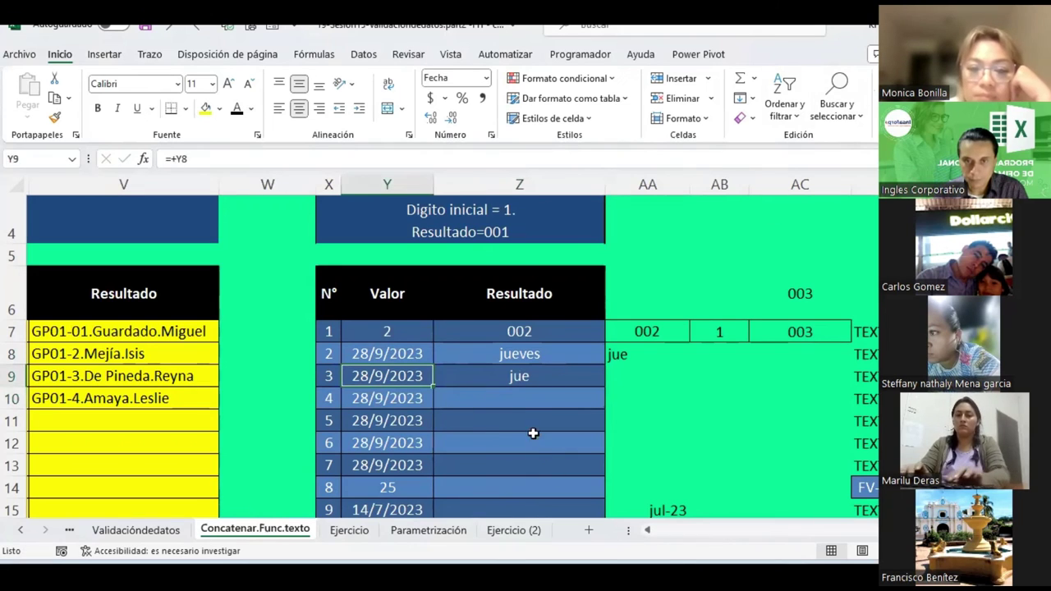
click(510, 397)
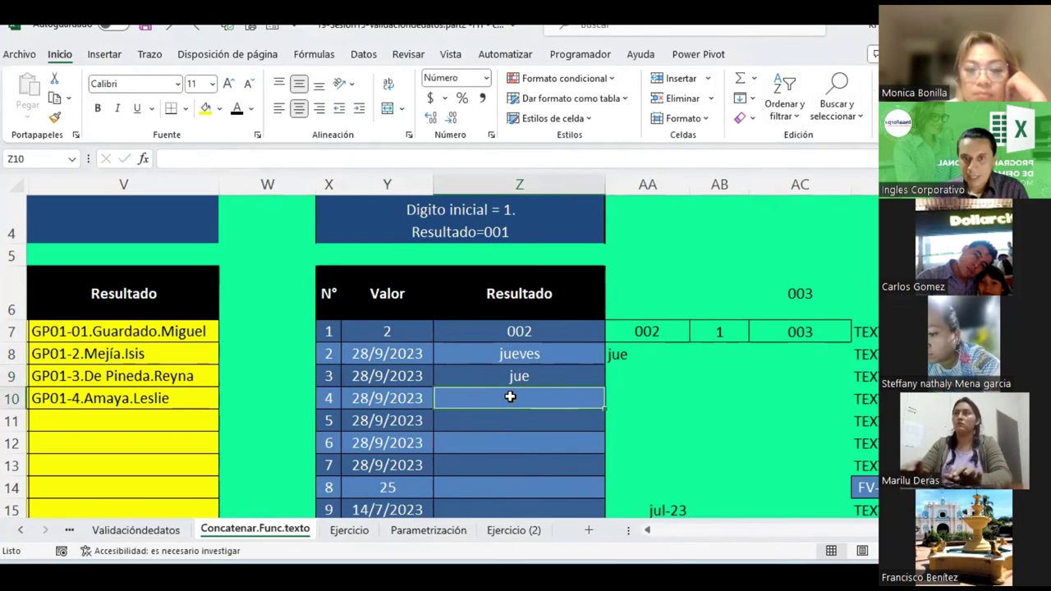
click(514, 353)
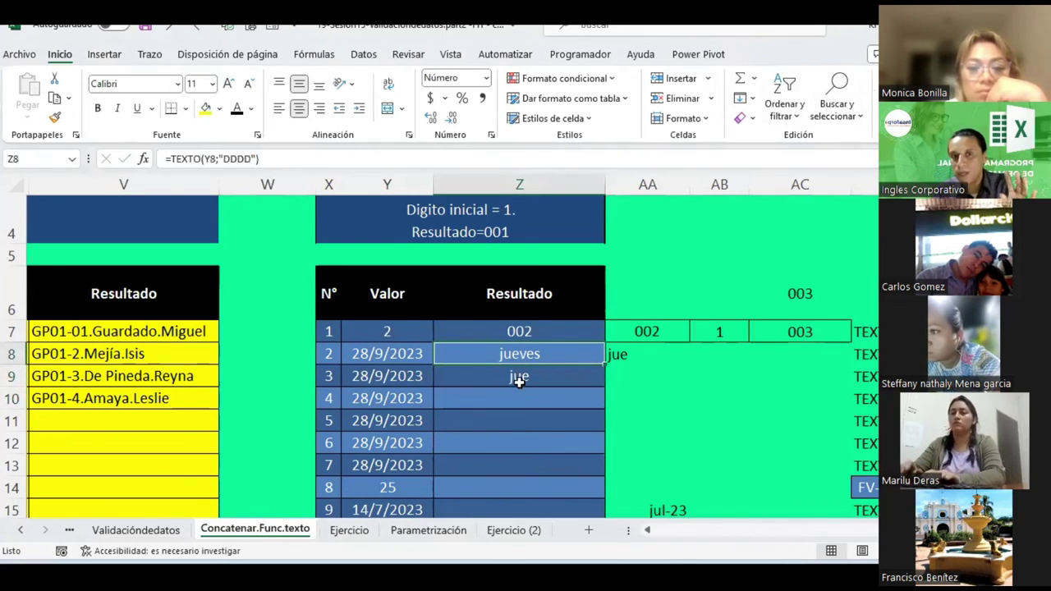
click(519, 376)
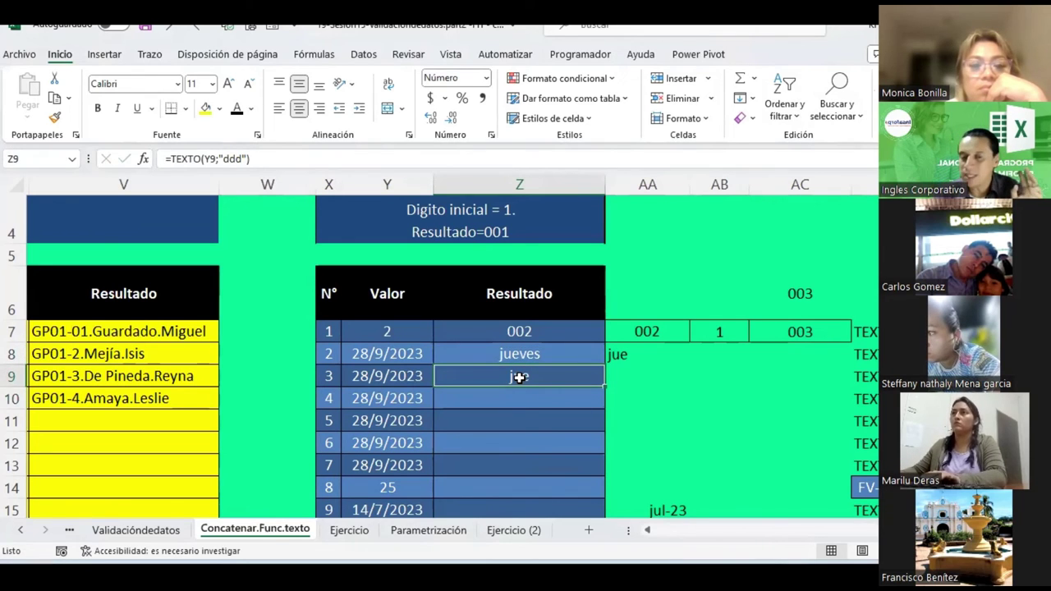
click(525, 401)
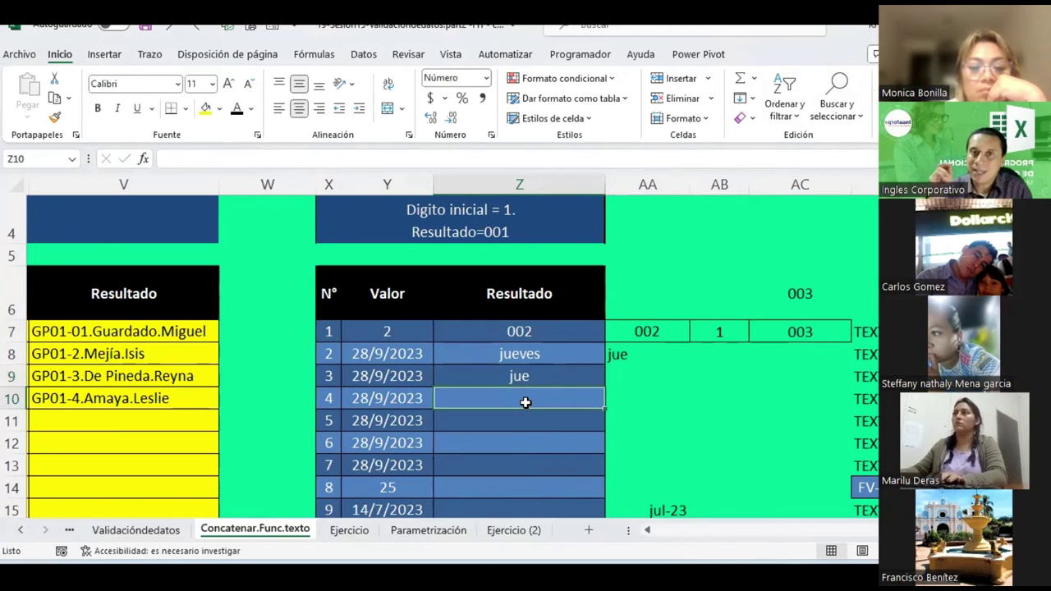
Enter =TEXTO(Y10;"dd") in Z10 so it shows the day number 28.
text(=tex)
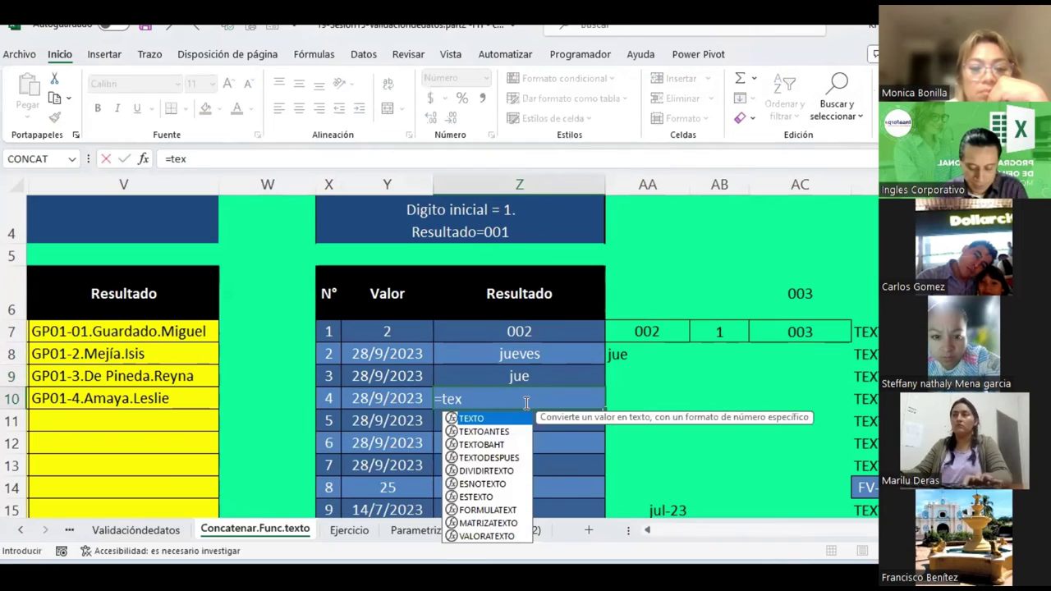
text(to()
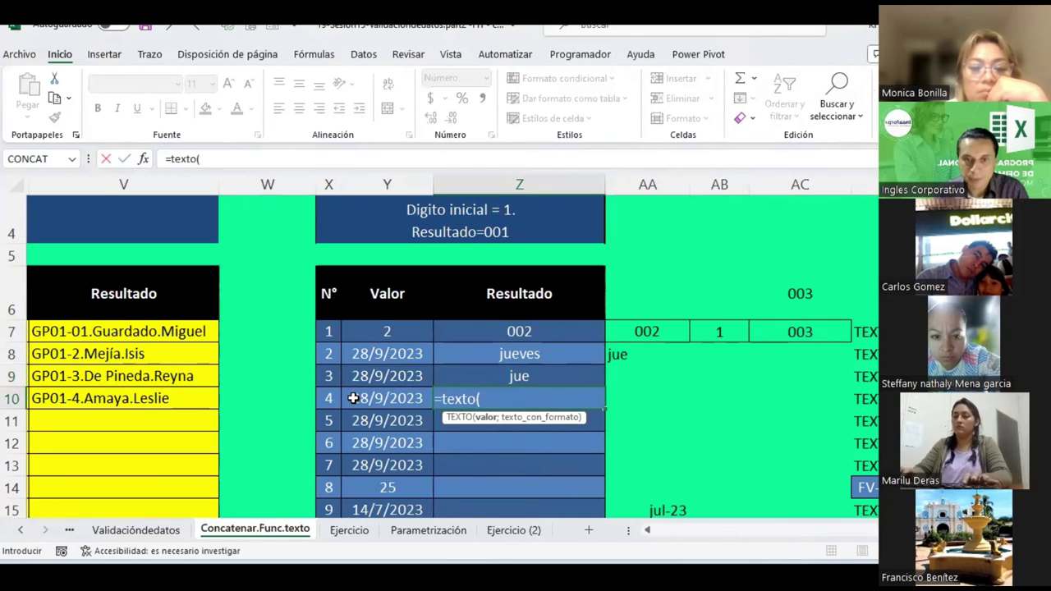
click(353, 398)
text(;"dd)
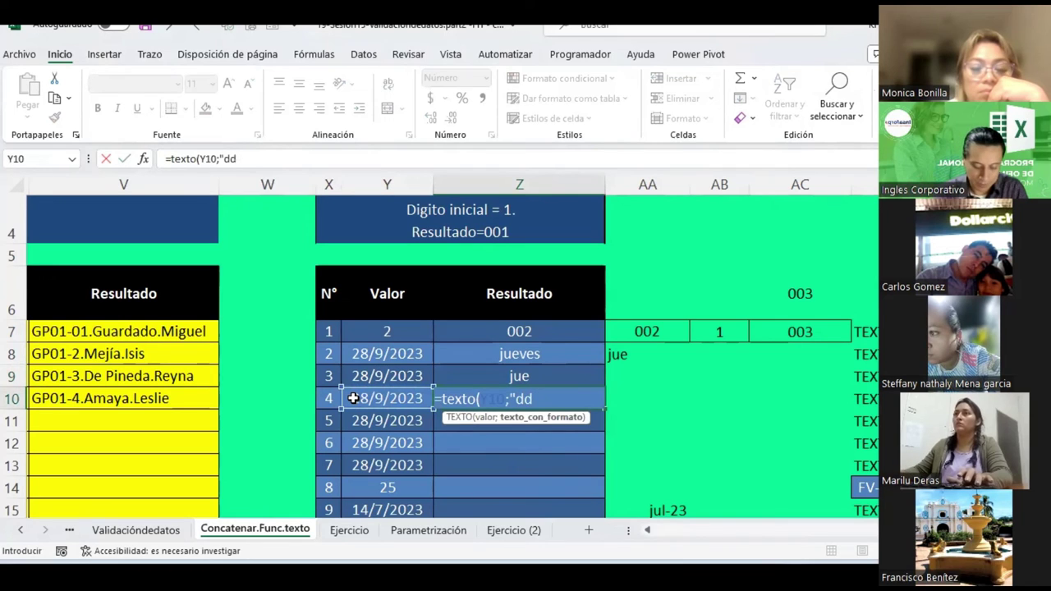
text())
key(Return)
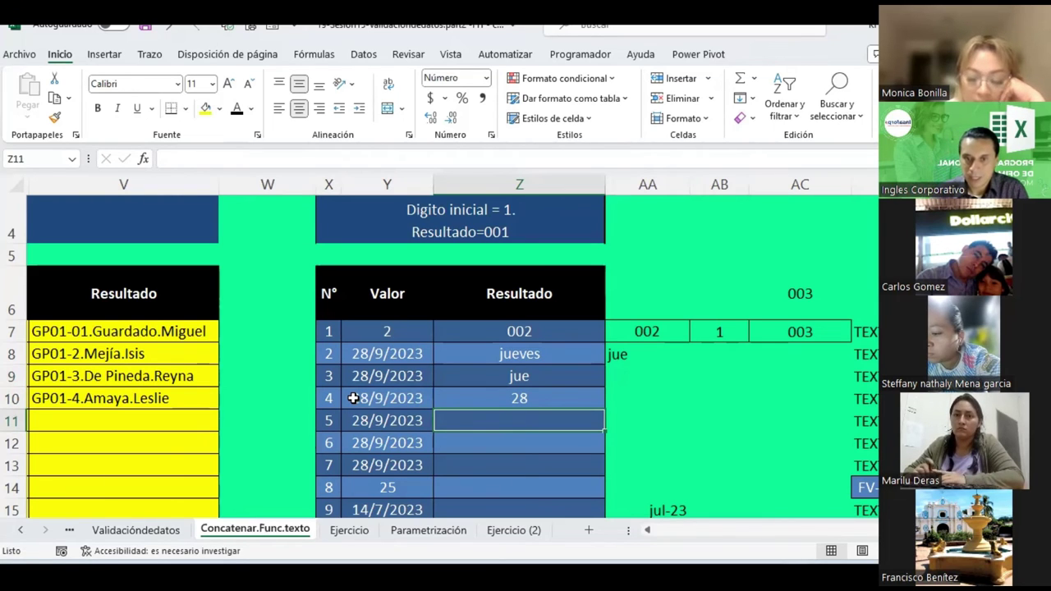
Compare the TEXTO formulas in Z8, Z9 and Z10, then select Z11.
click(485, 357)
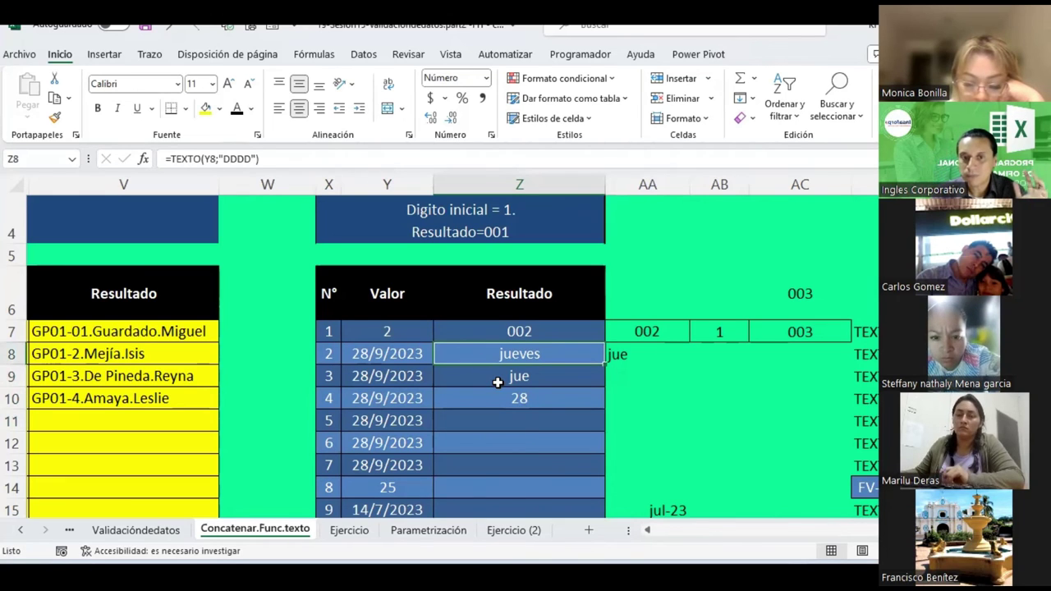
click(498, 382)
click(499, 358)
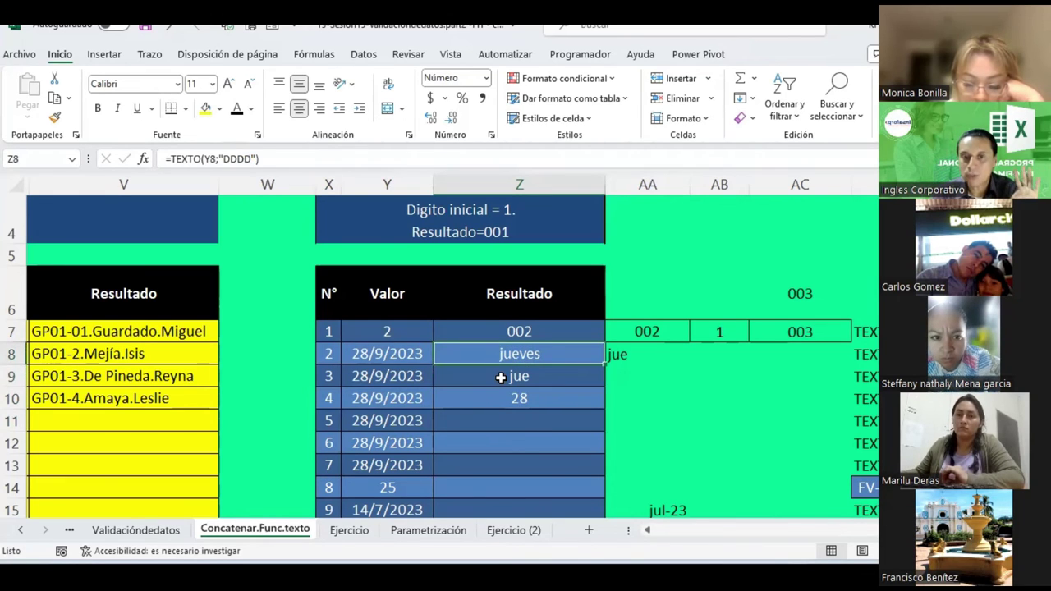
click(501, 376)
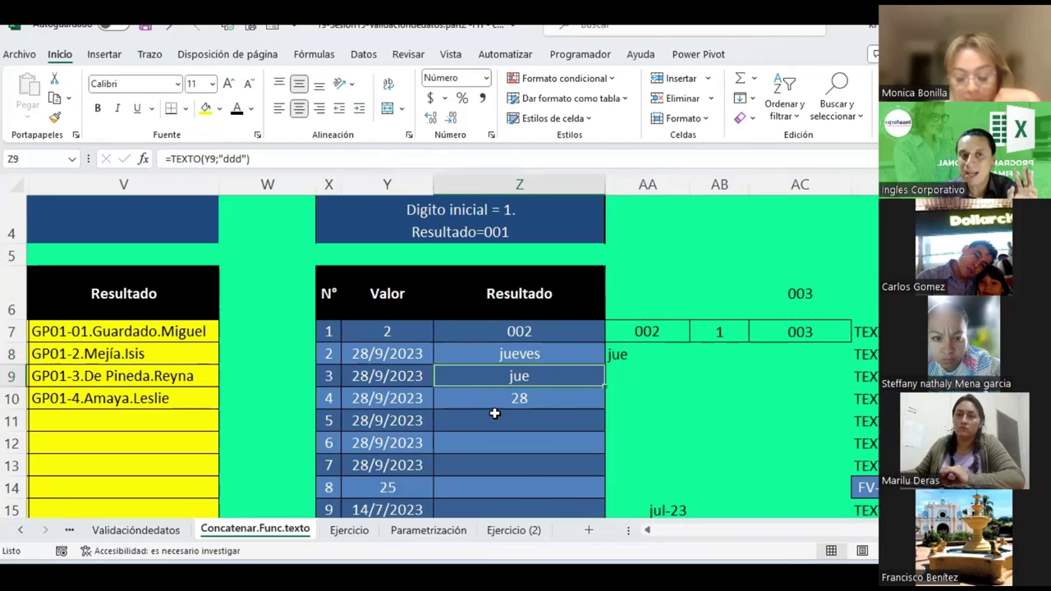
click(499, 396)
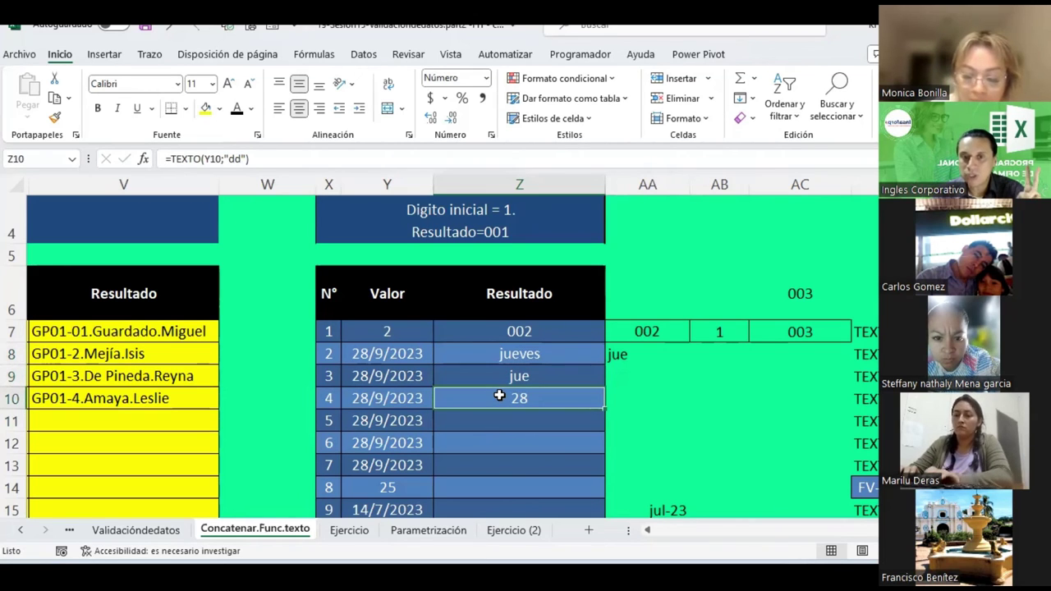
click(527, 418)
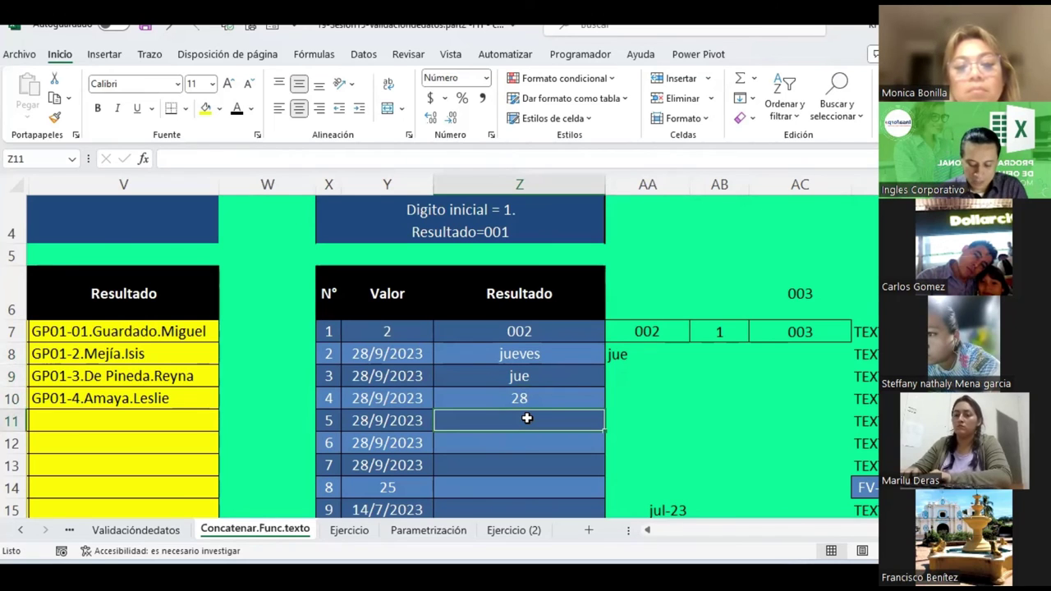
Enter a TEXTO formula on Y11 in Z11 that shows the full month septiembre.
text(=te)
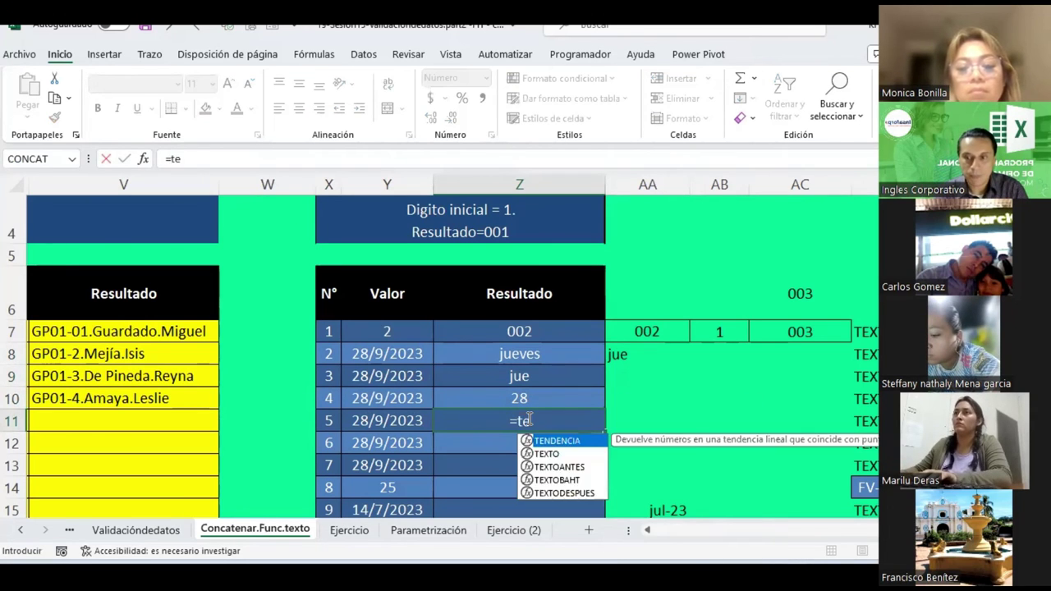
text(xto()
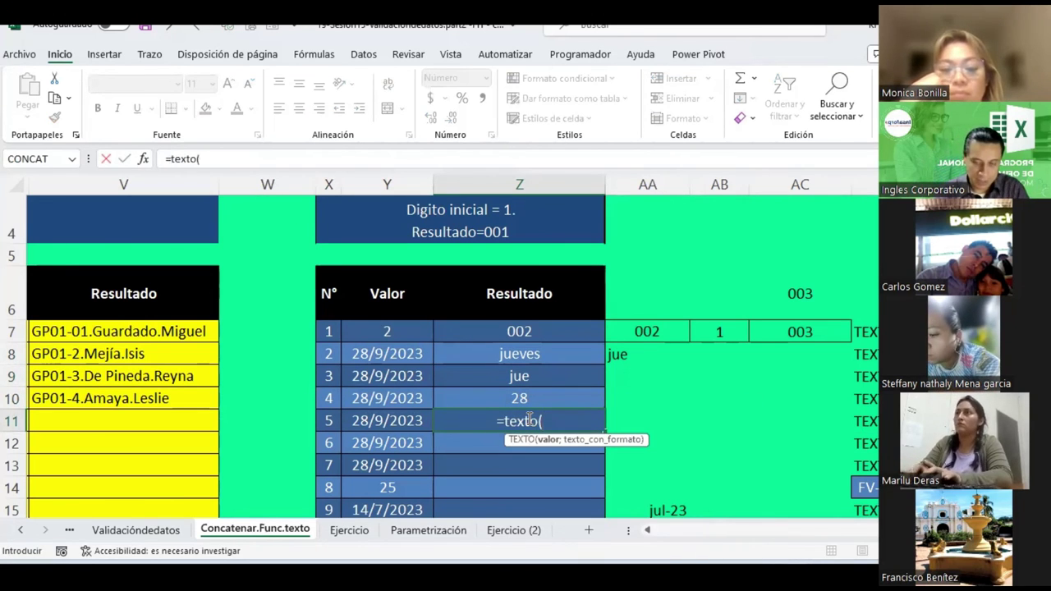
click(410, 424)
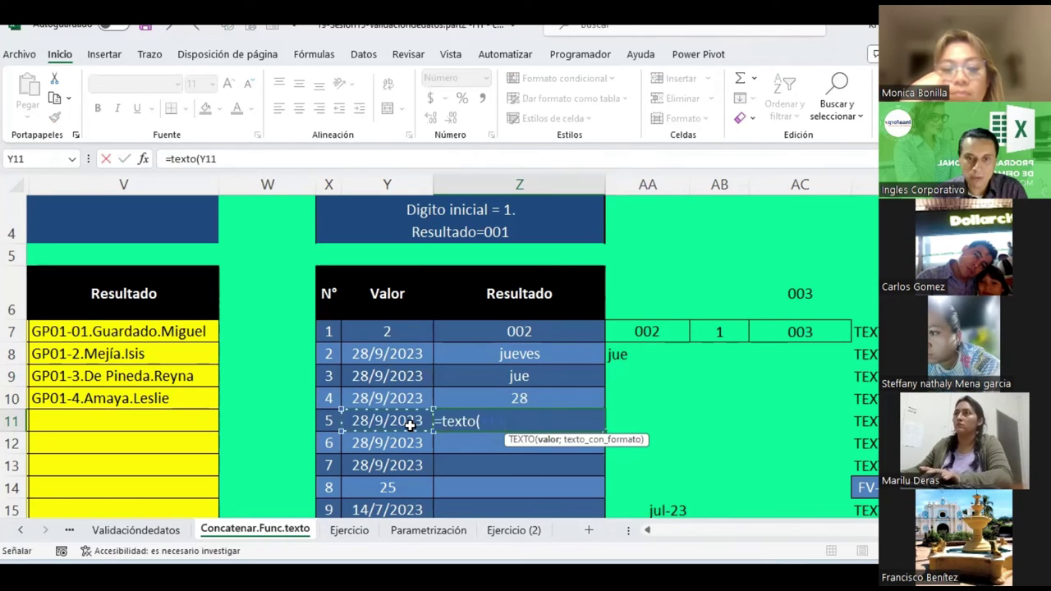
text(;"mmmm)
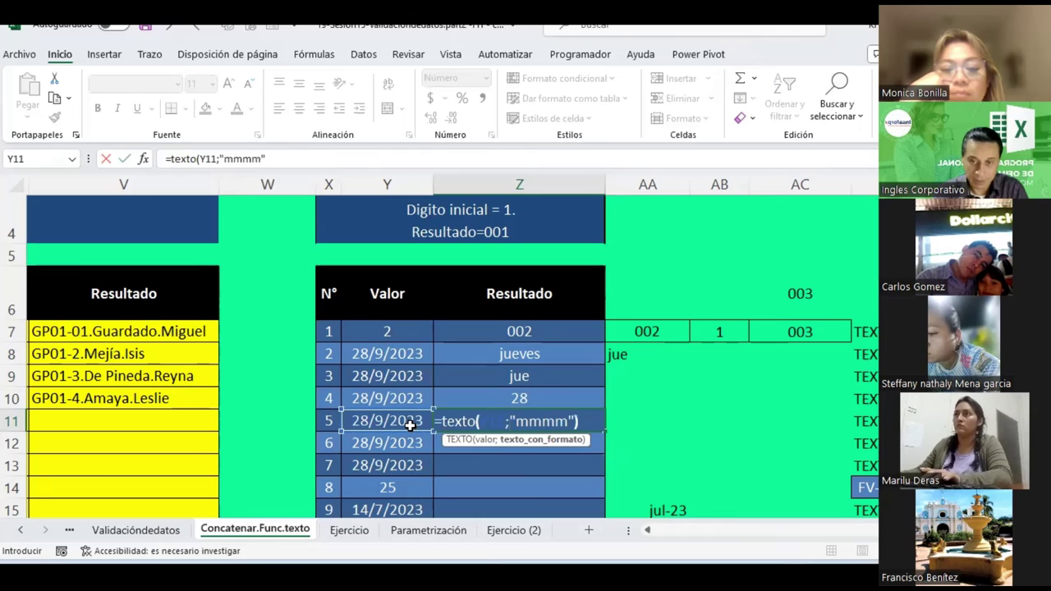
key(Return)
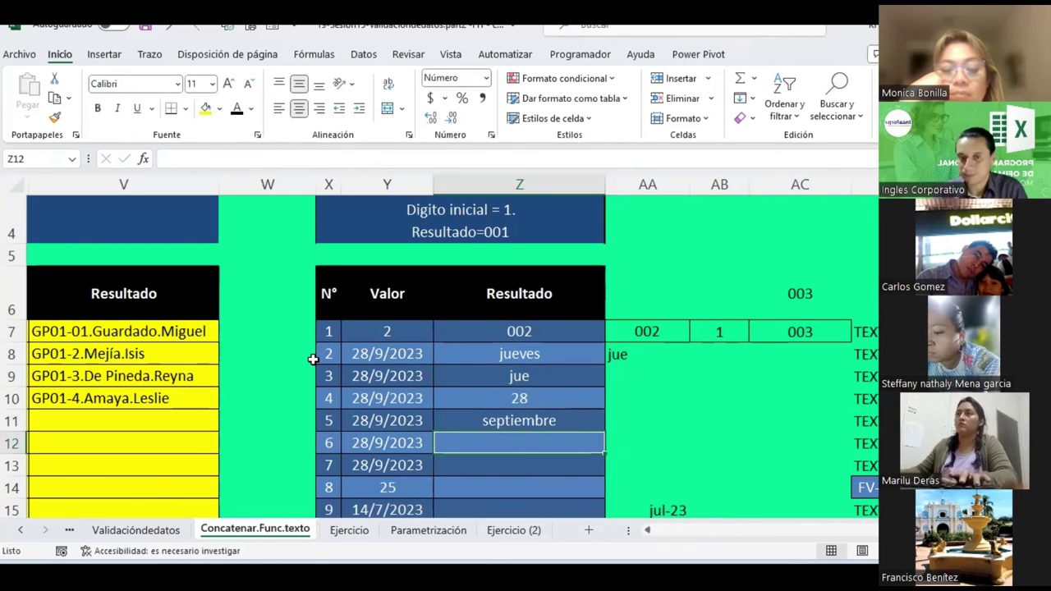
Shorten Z11's month format to "mmm" so it shows sep.
scroll(524, 358, down, 1)
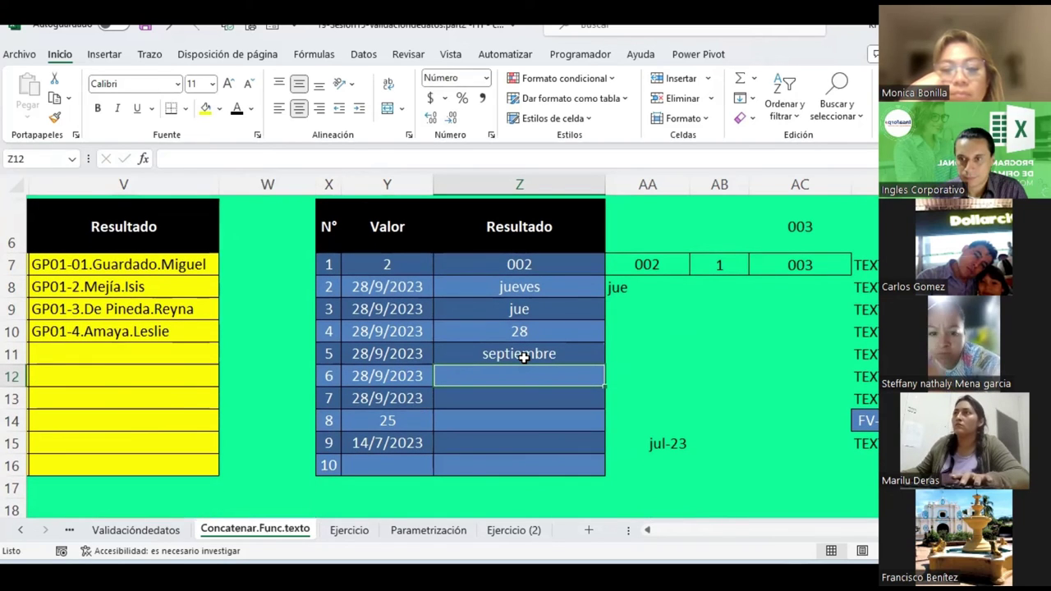
click(522, 354)
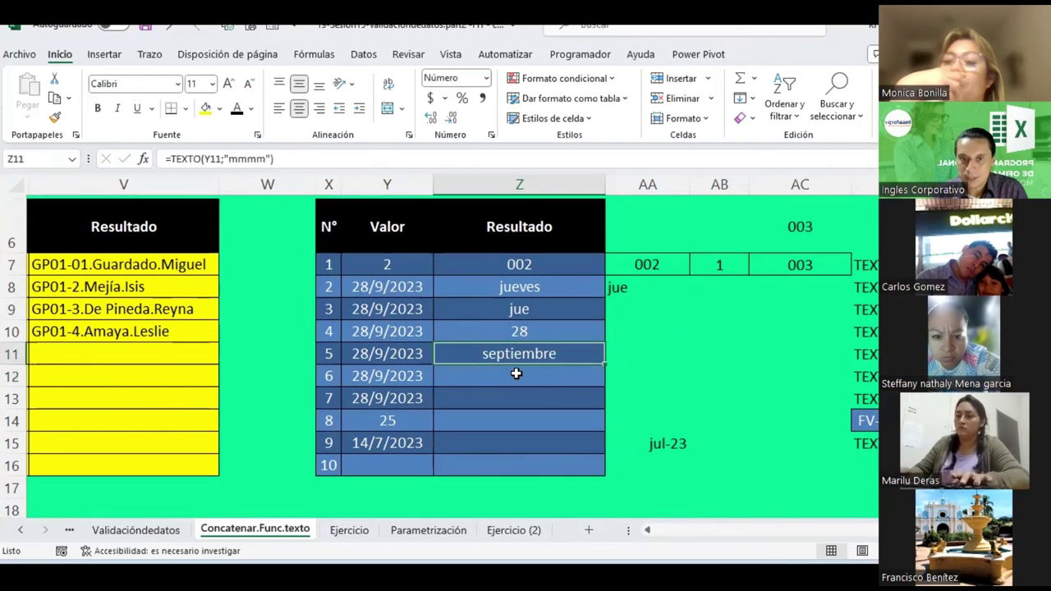
click(516, 375)
click(517, 352)
click(257, 160)
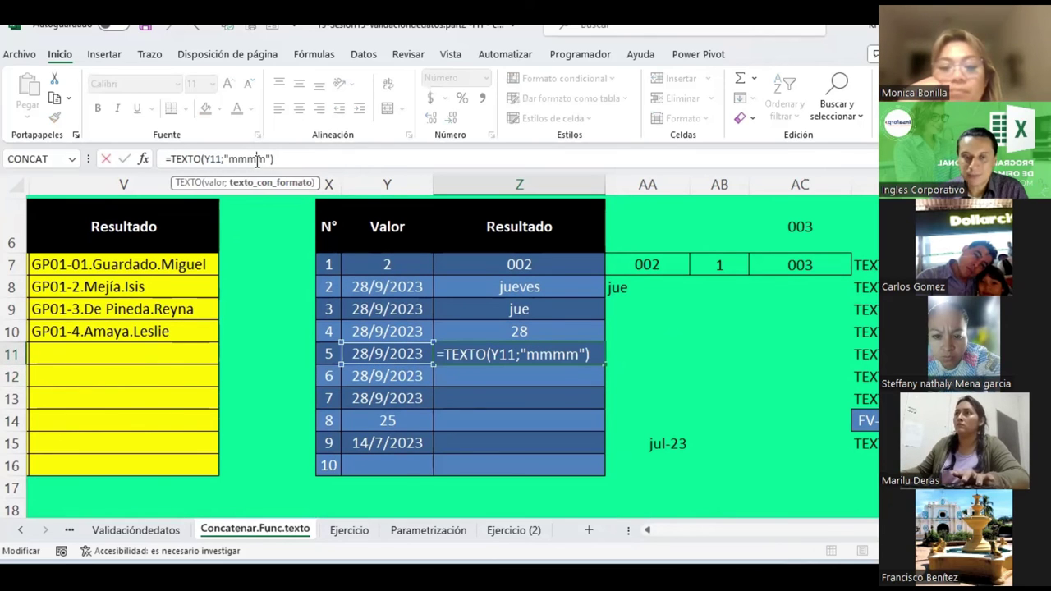
key(BackSpace)
key(Return)
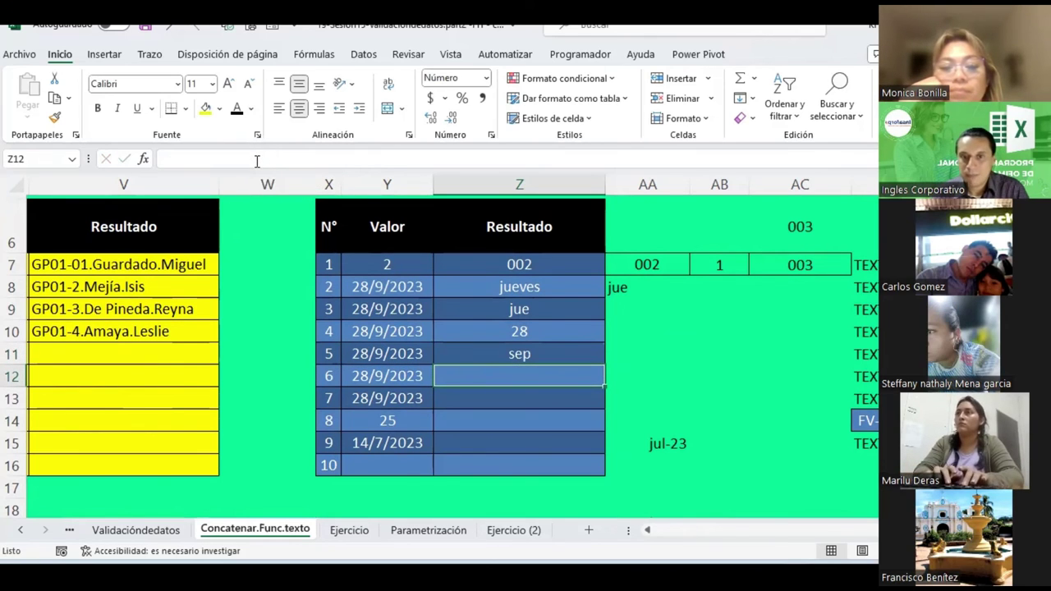
Shorten Z11's month format to "mm" so it shows 09.
click(502, 353)
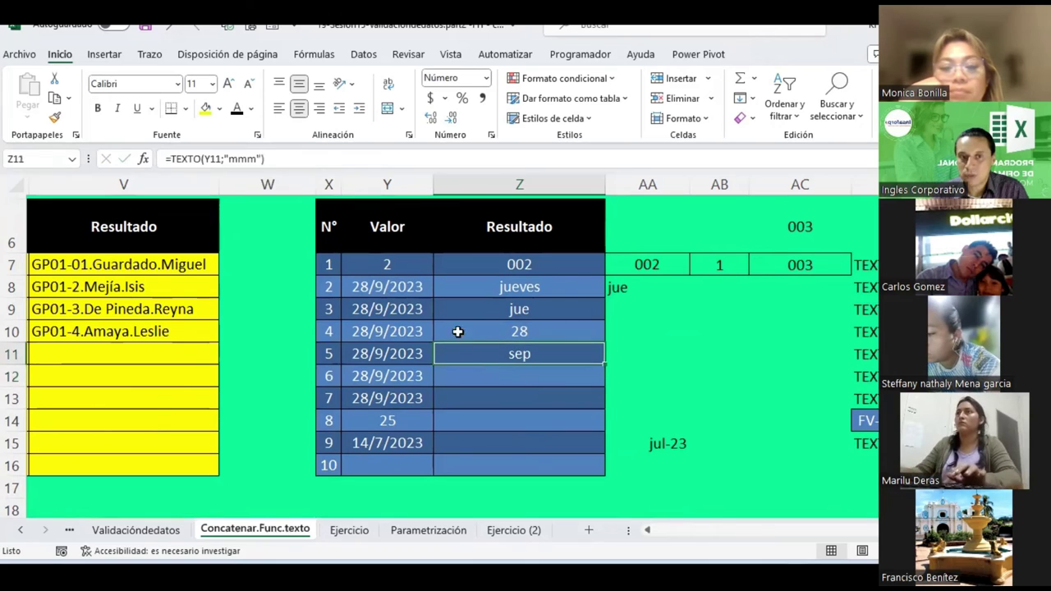
click(248, 157)
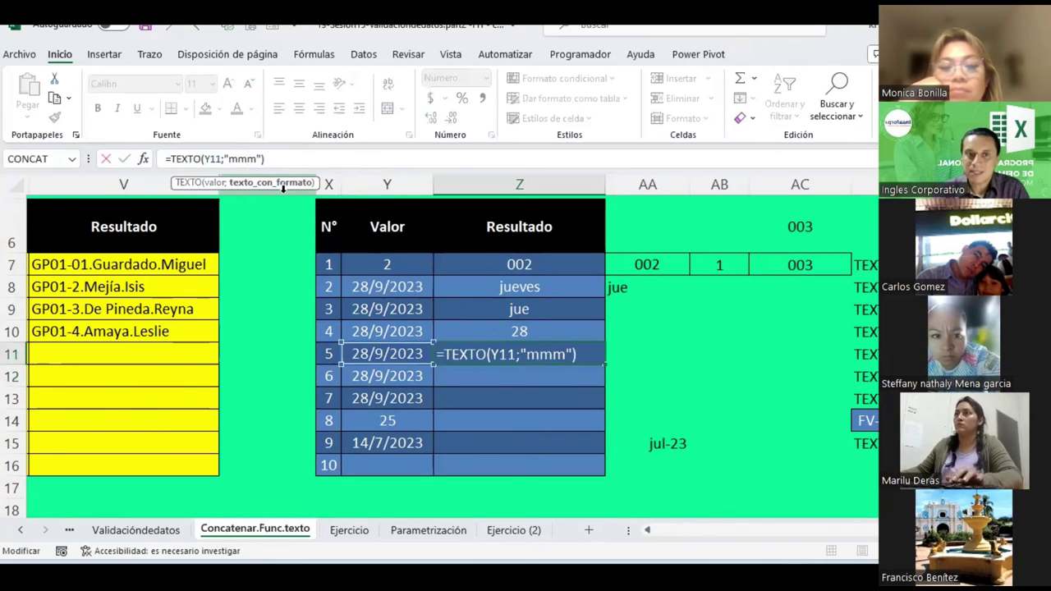
key(BackSpace)
key(Return)
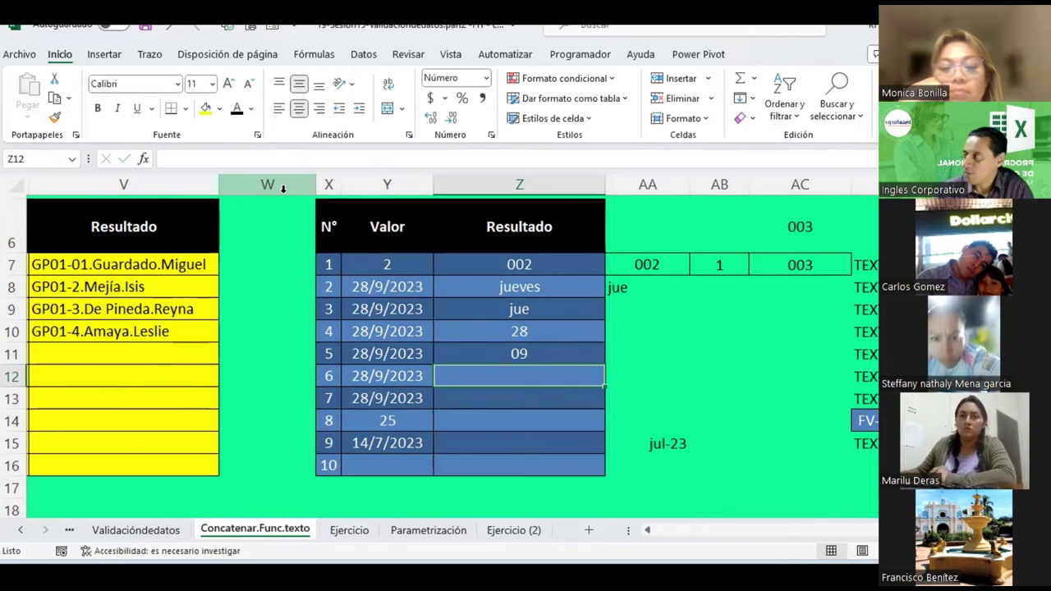
key(Up)
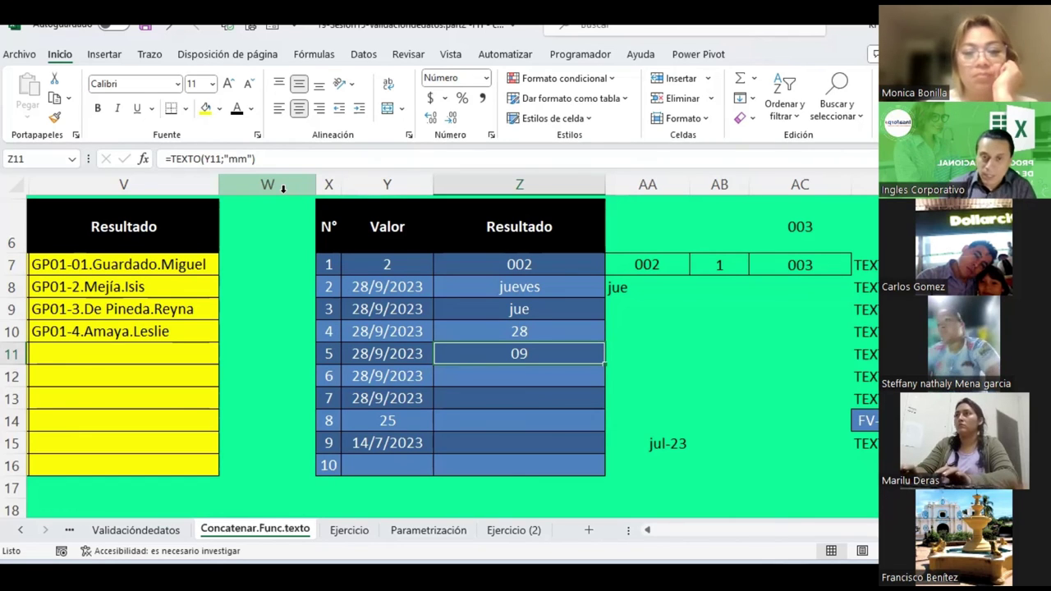
Enter =TEXTO(Y12;"yyyy") in Z12 so it shows 2023.
key(Down)
text(=)
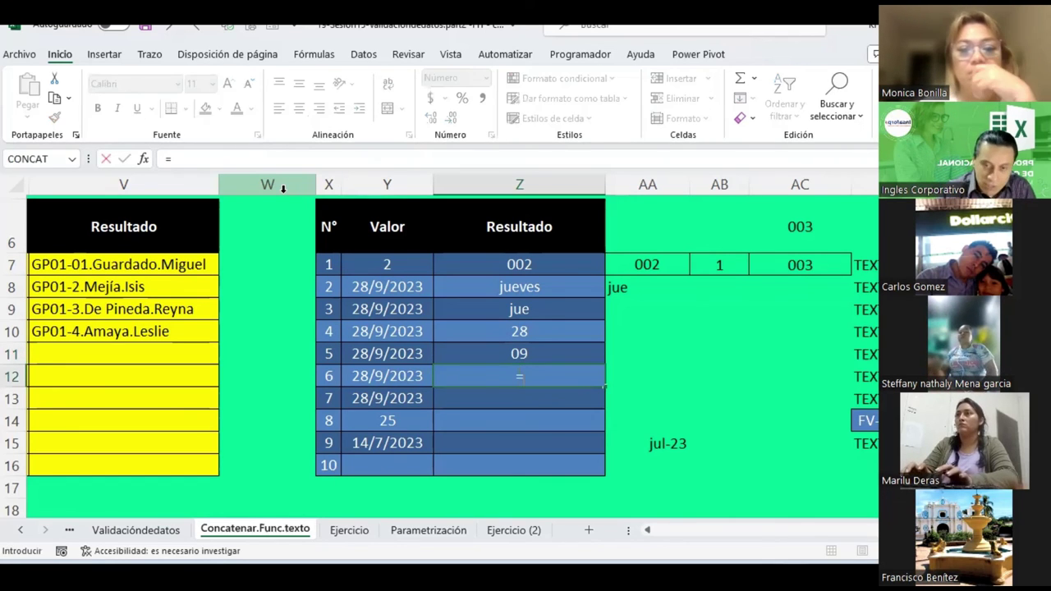
text(text)
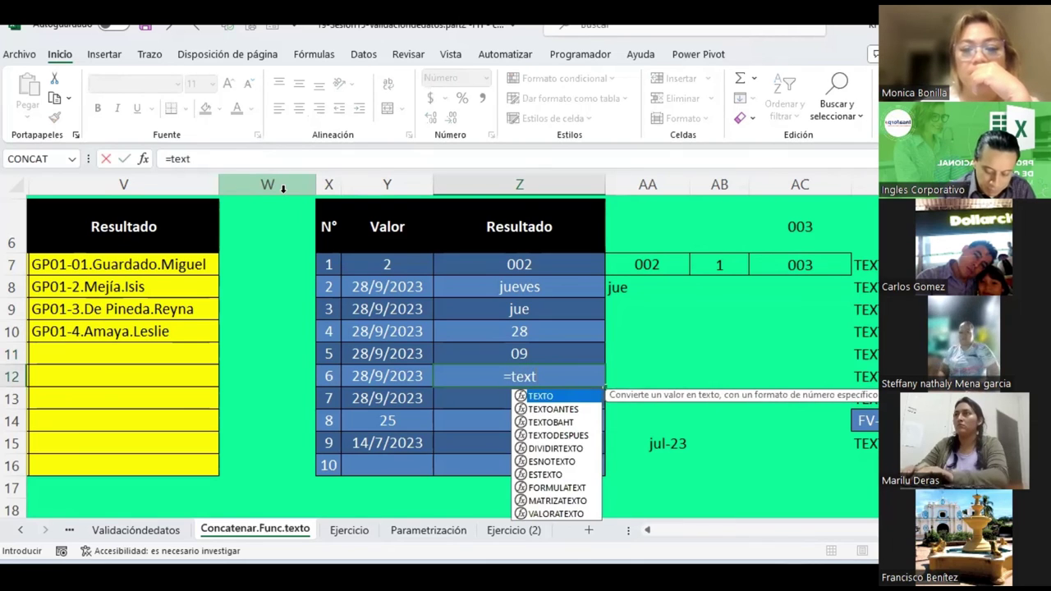
text(o()
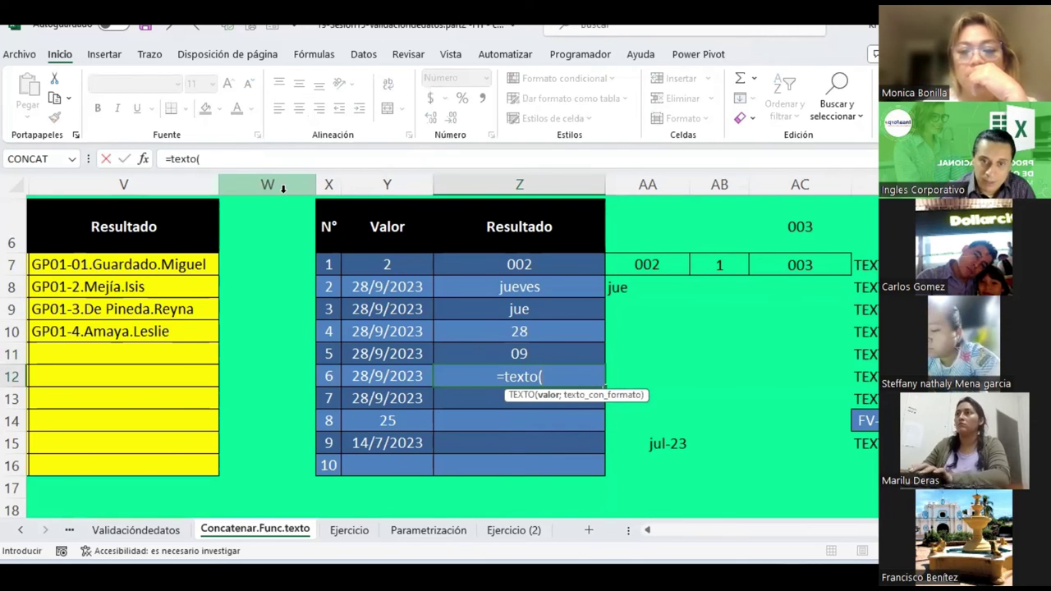
key(Left)
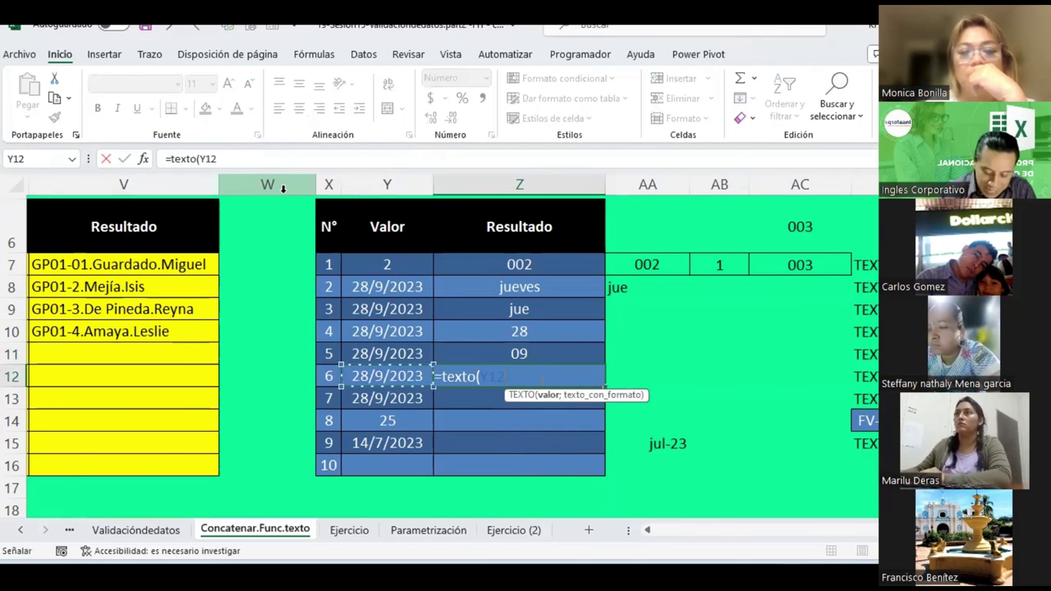
text(;"yyy)
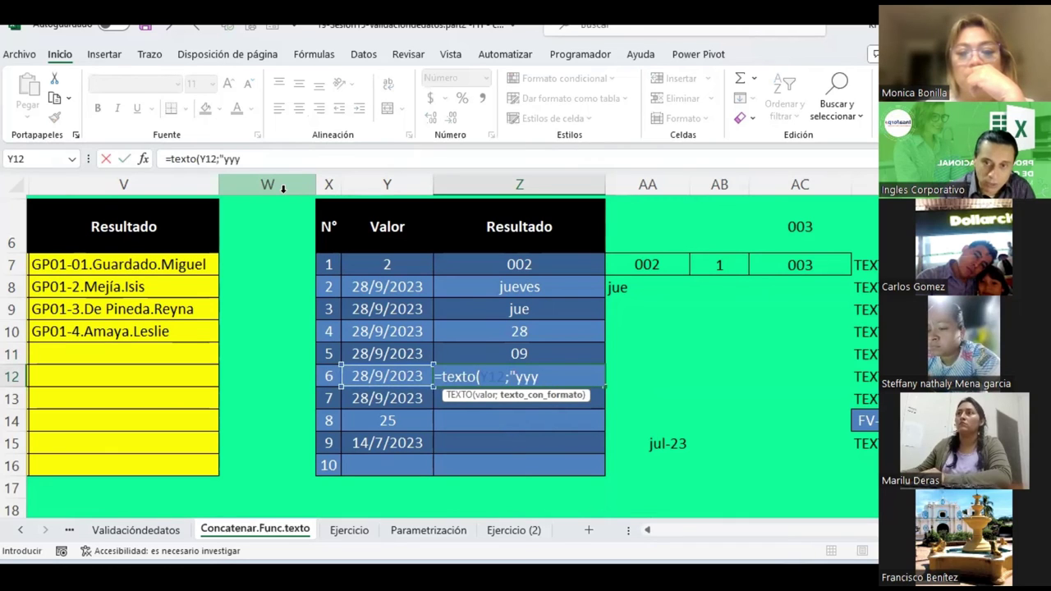
text())
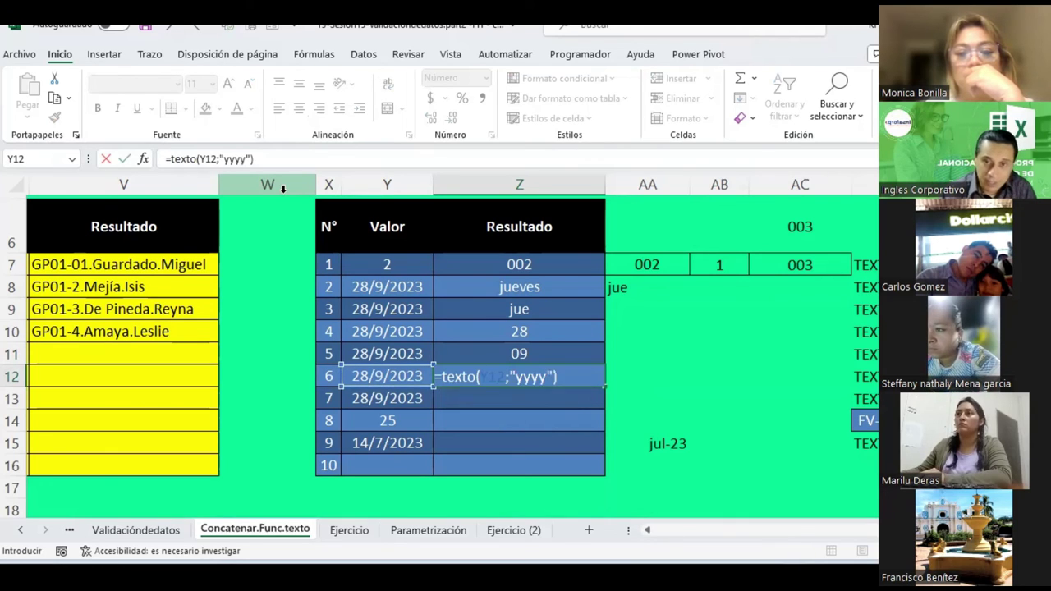
key(Return)
Enter a TEXTO year formula in Z13 and shorten its format to "yy" so it shows 23.
text(=)
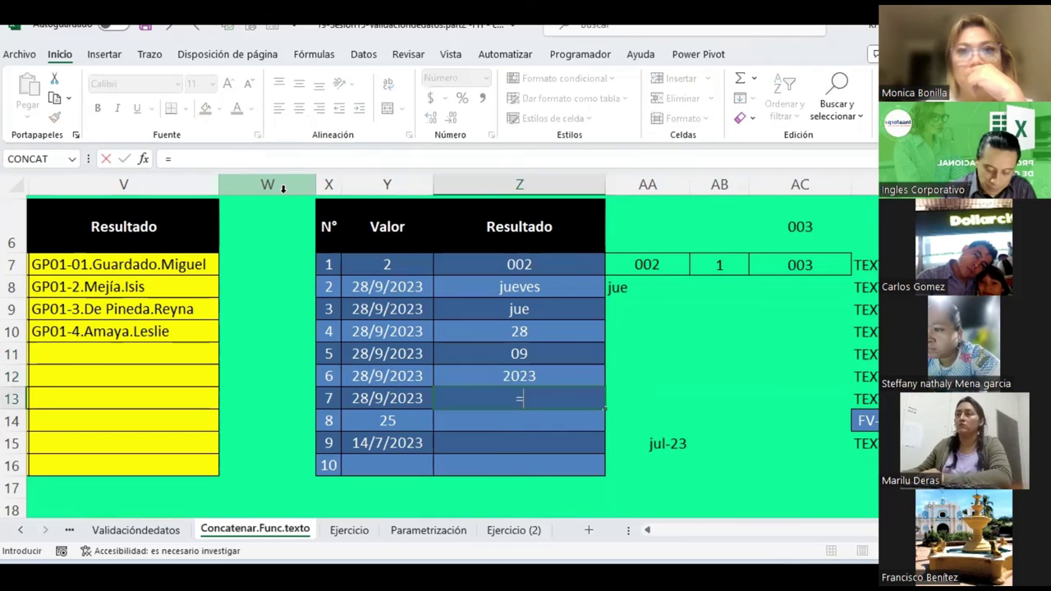
text(texto)
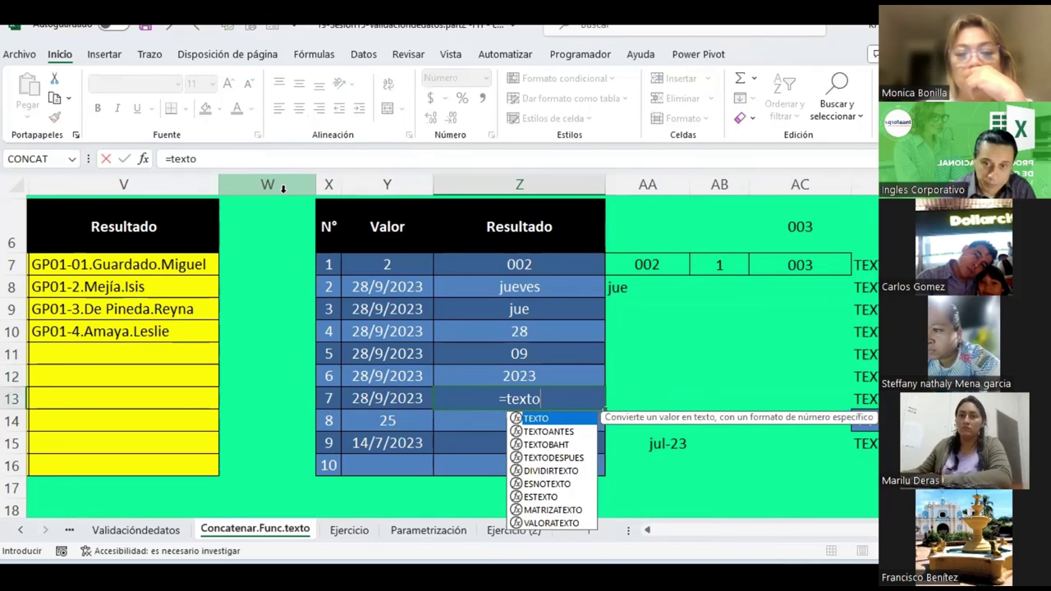
text(()
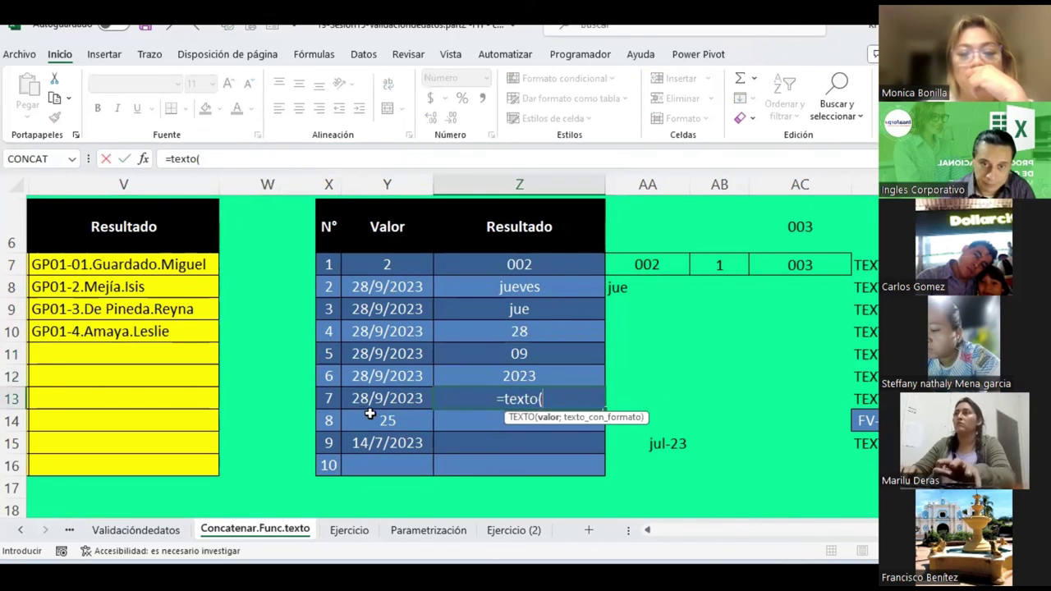
click(379, 400)
text(;)
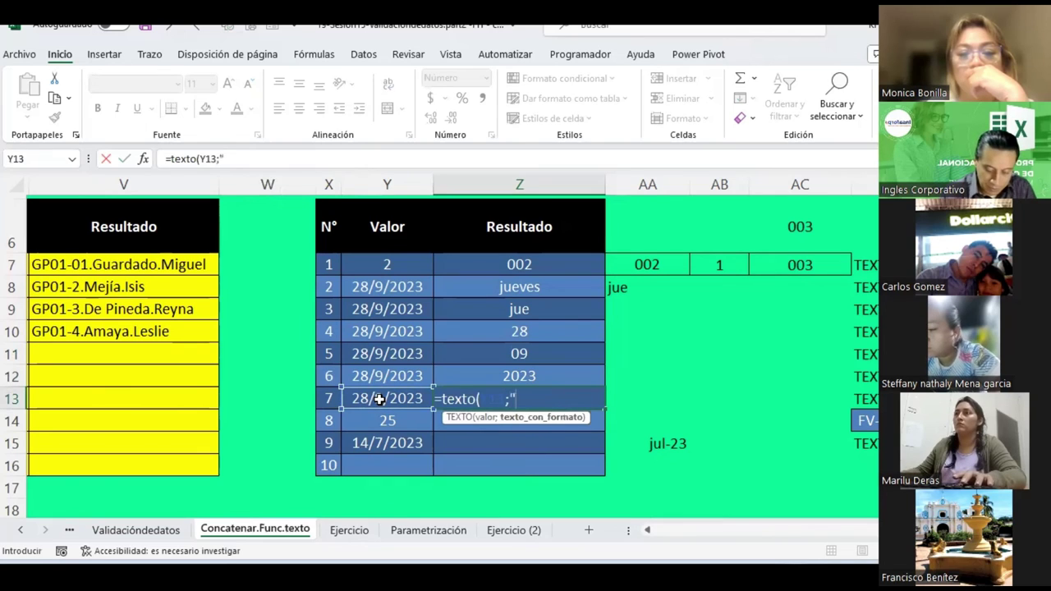
text(y")
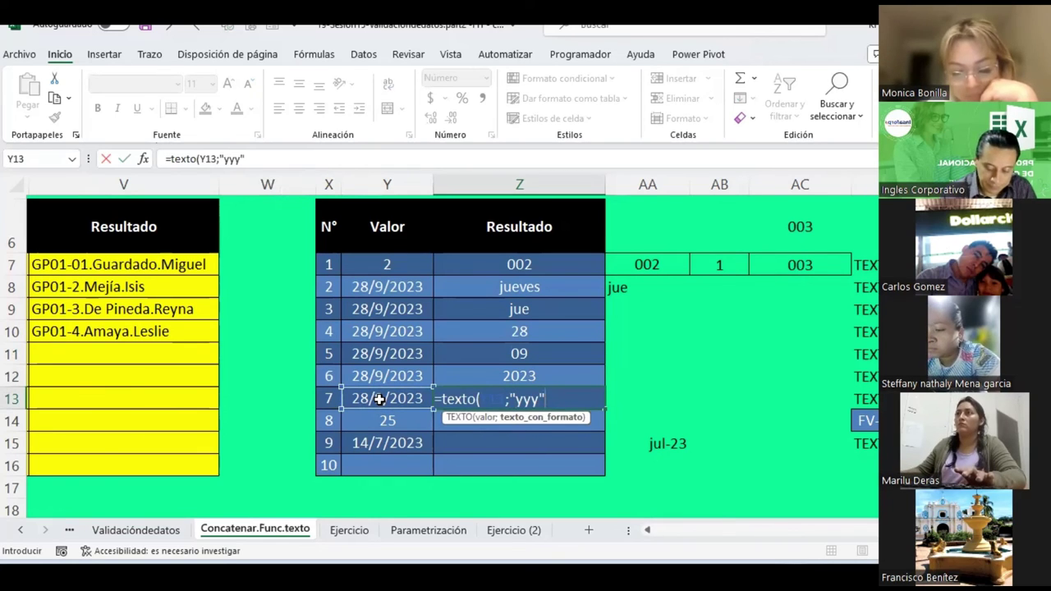
key(Return)
key(Up)
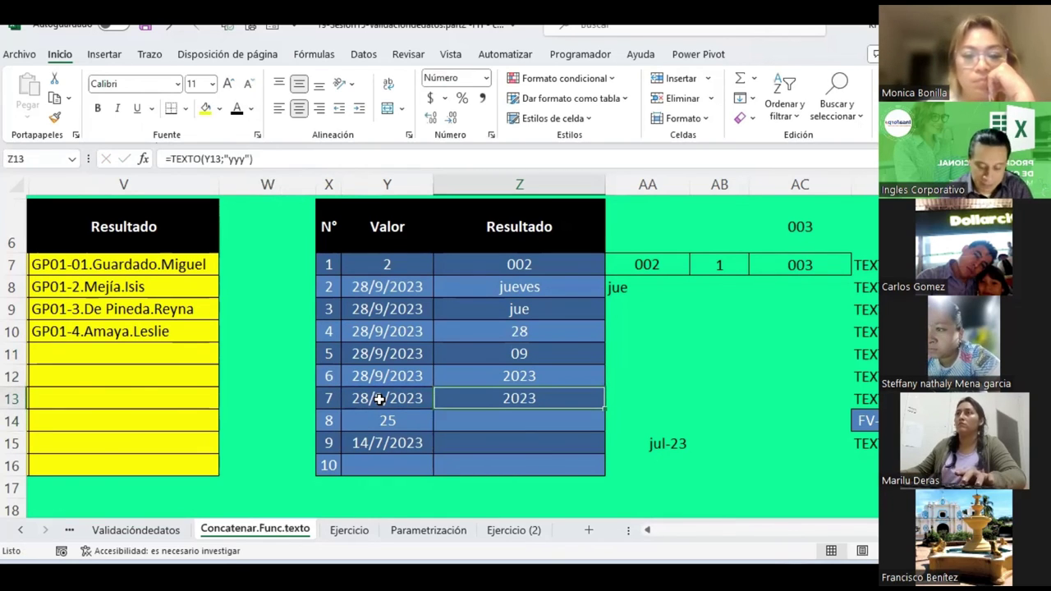
key(F2)
key(Return)
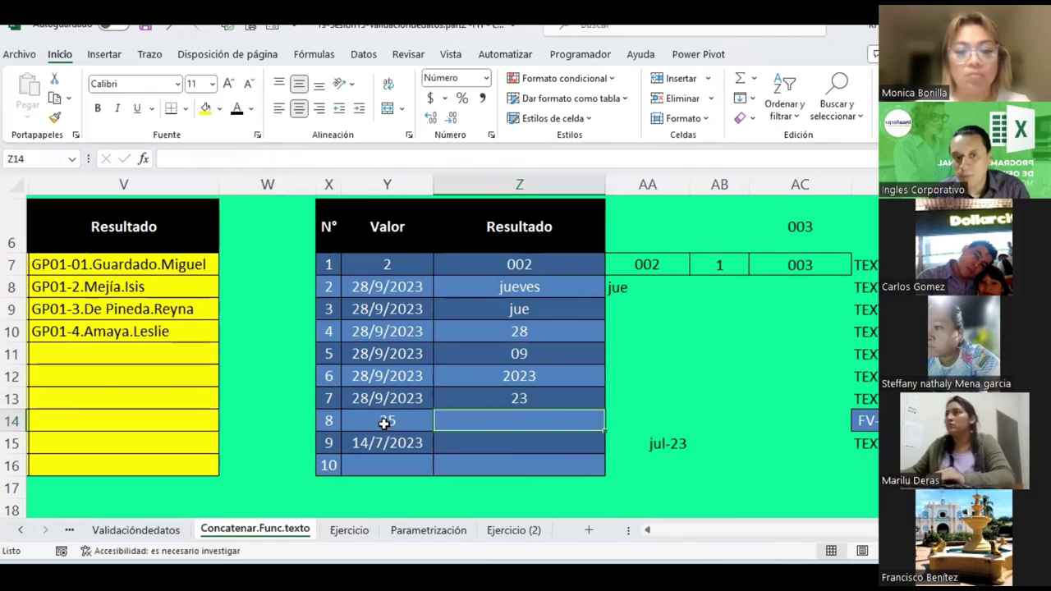
Check the FV-0000-23 format example in AD14, then select Z14 beside the value 25.
click(399, 425)
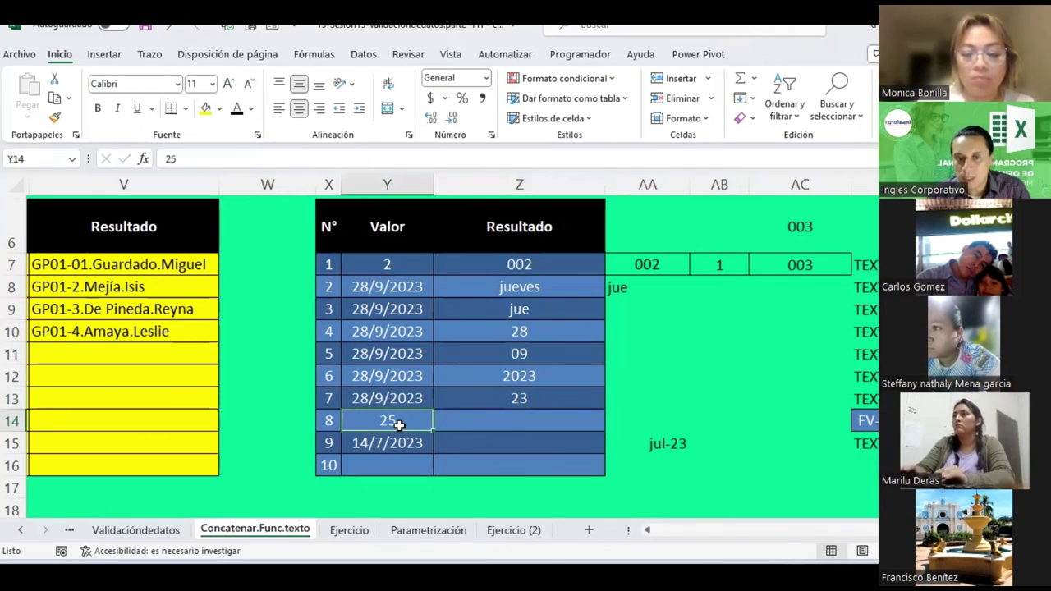
scroll(525, 328, right, 2)
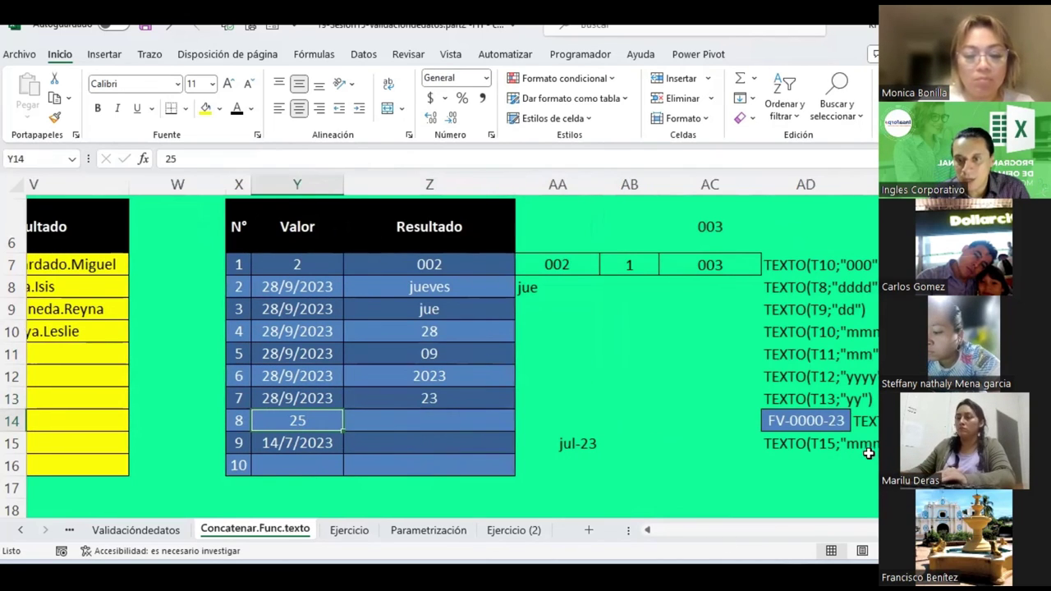
click(825, 428)
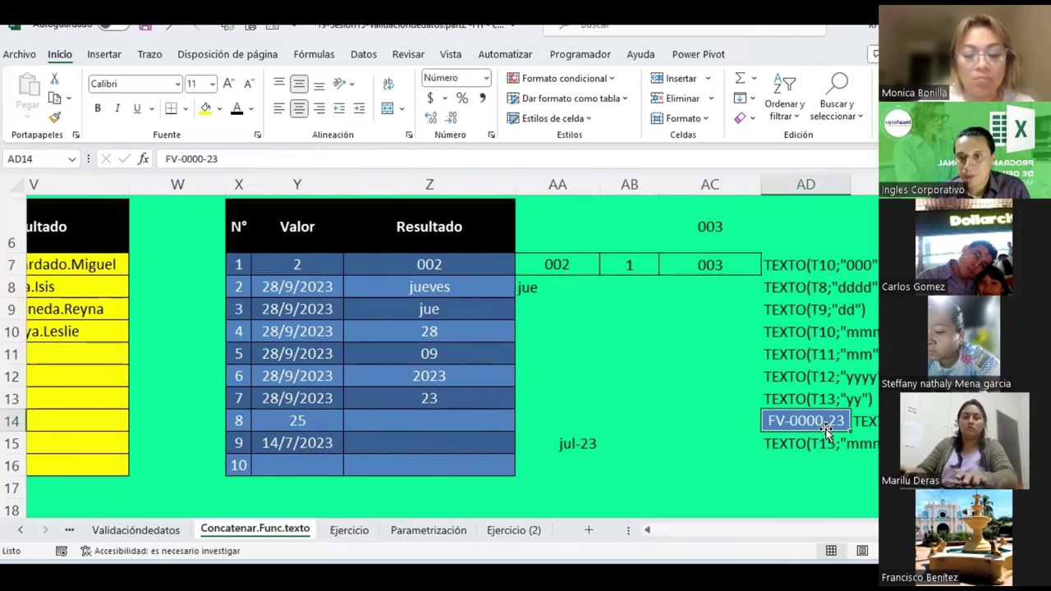
click(389, 418)
Enter =TEXTO(Y14;AD14) in Z14 so it shows FV-0025-23.
text(=)
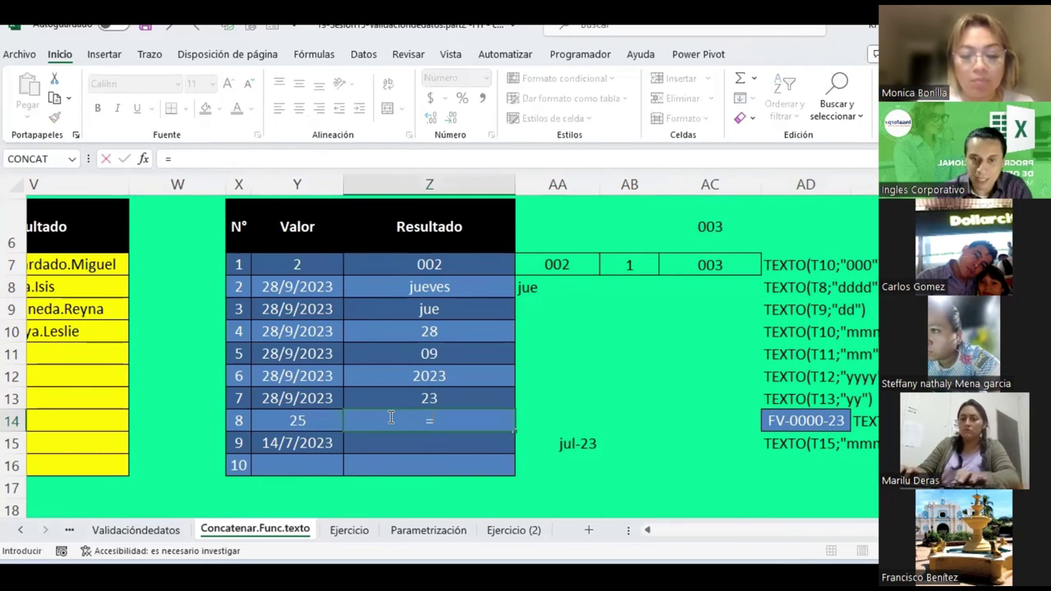
text(texto)
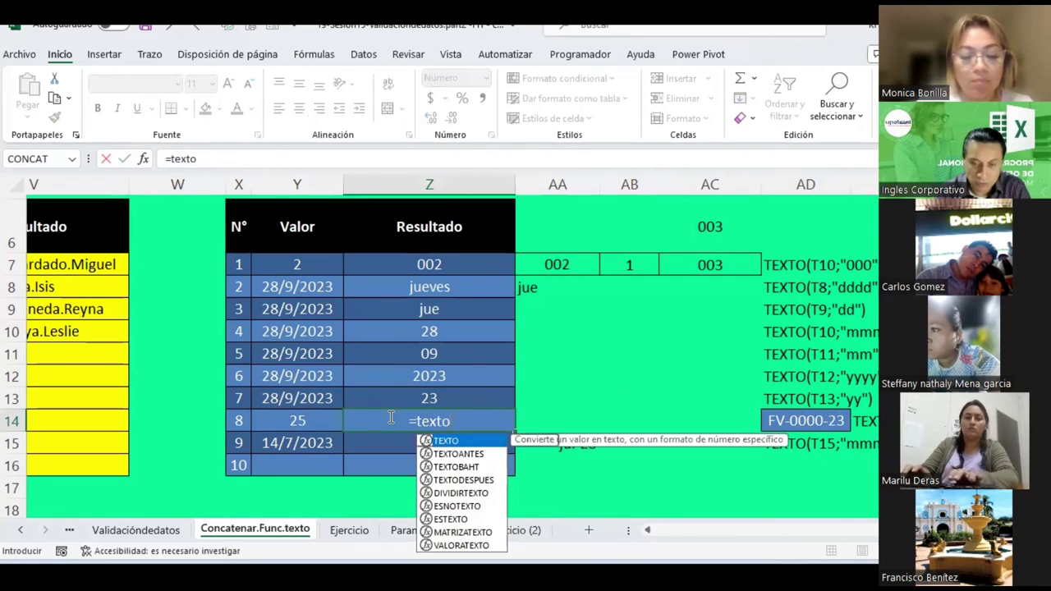
text(()
click(313, 418)
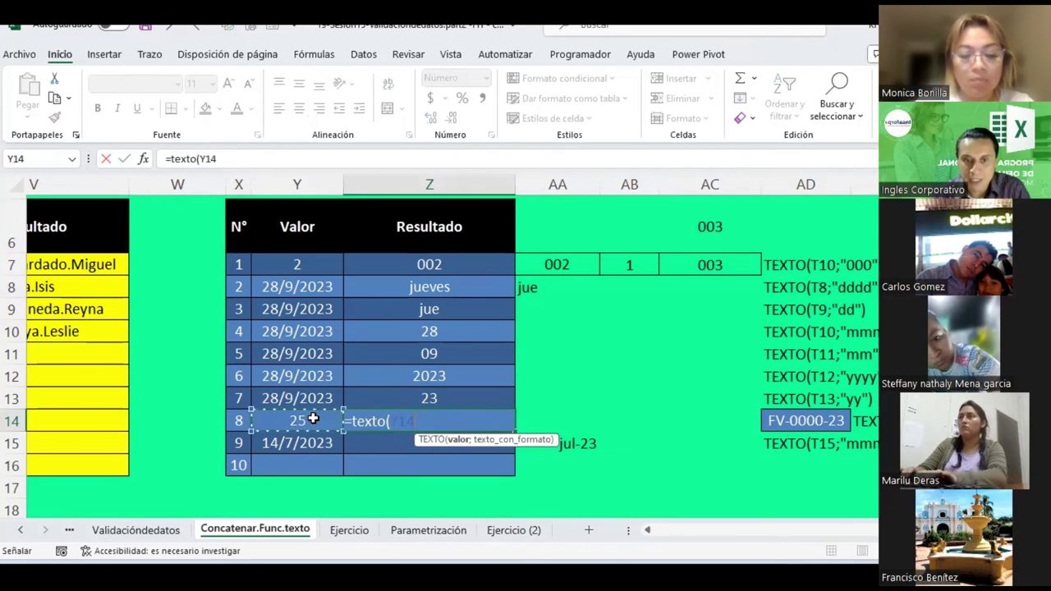
text(;)
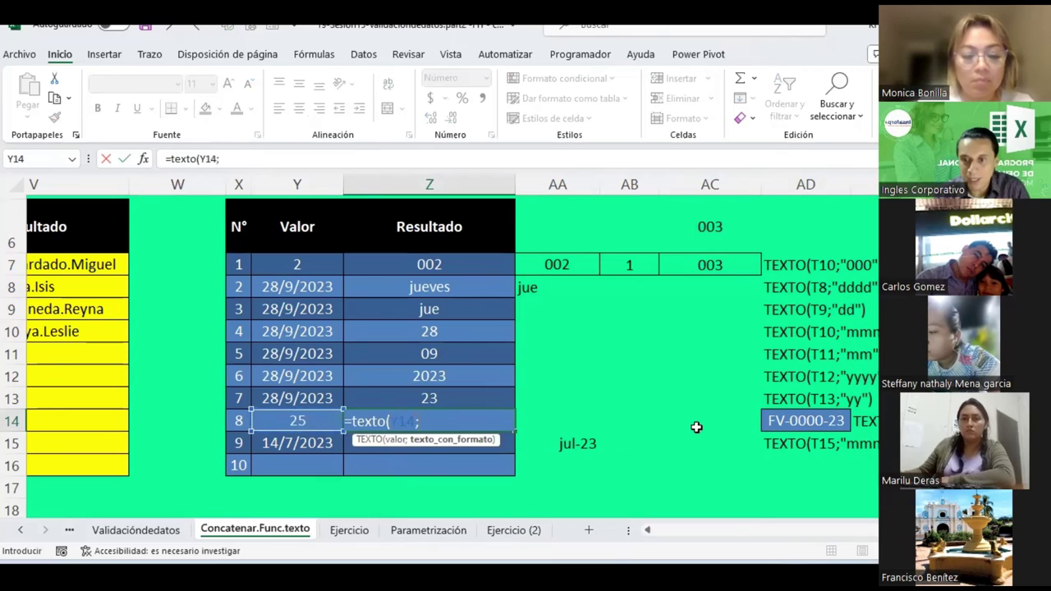
click(787, 416)
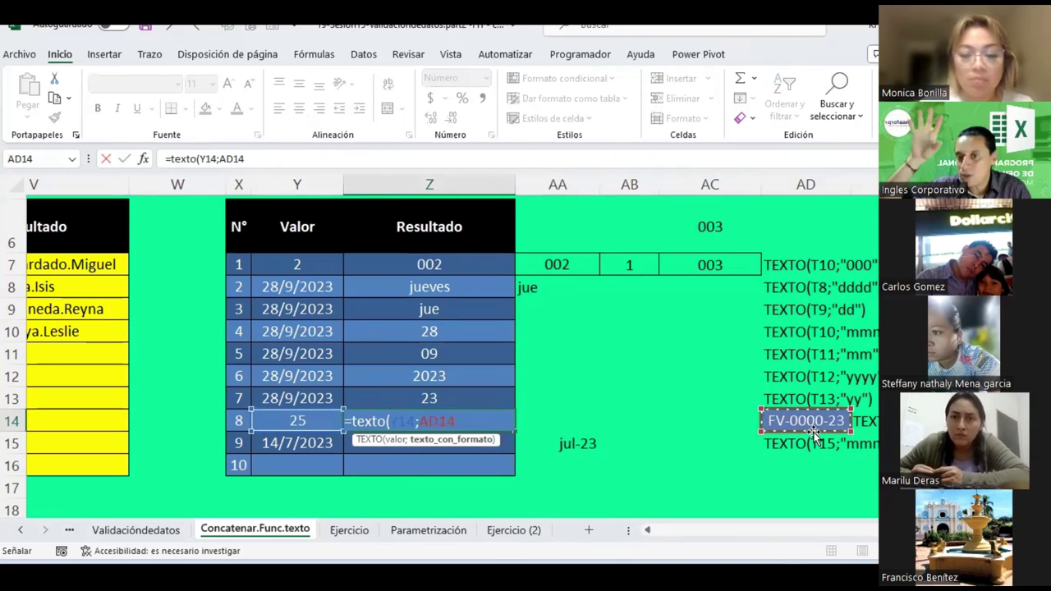
text())
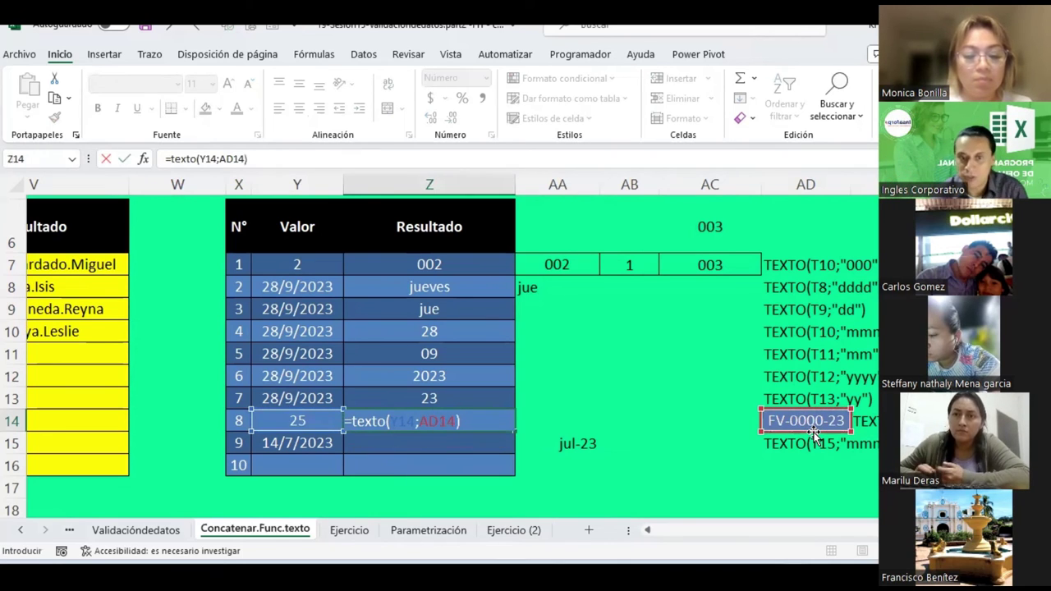
key(Return)
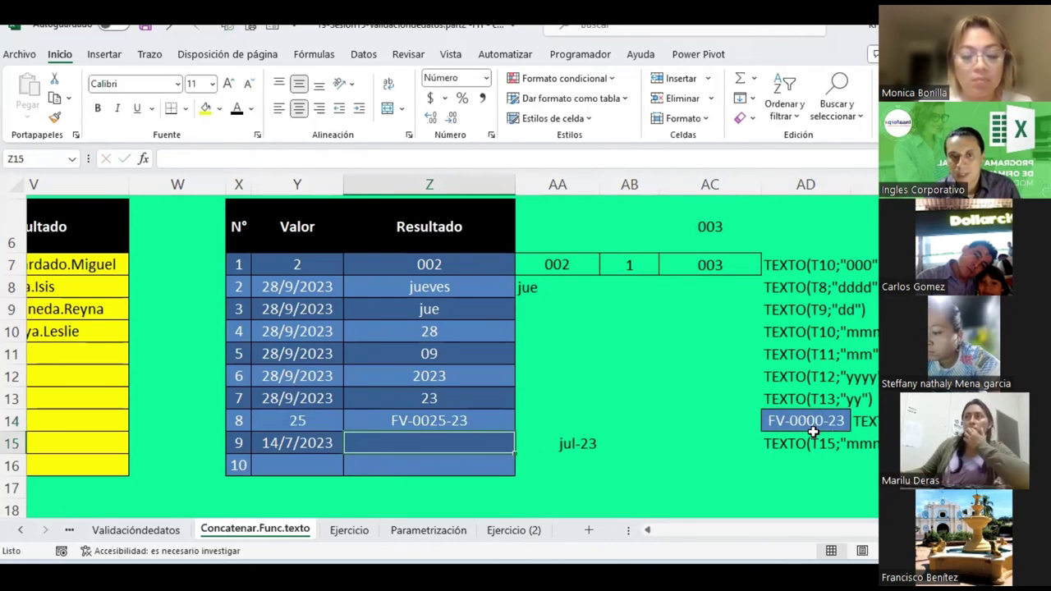
click(426, 415)
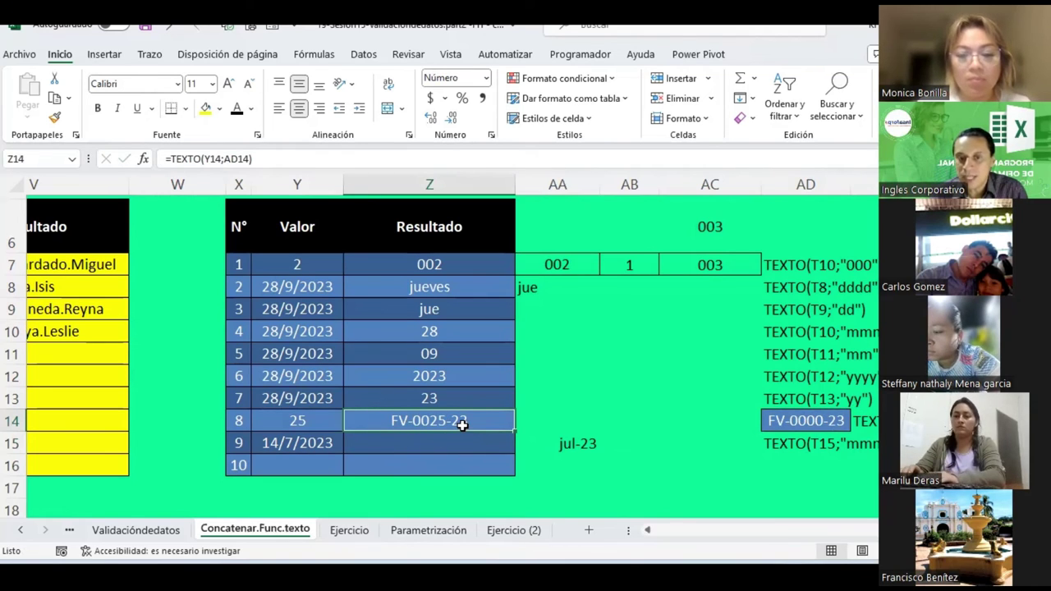
Change AD14's pattern to FC-0000-23 so Z14 reads FC-0025-23.
double_click(785, 420)
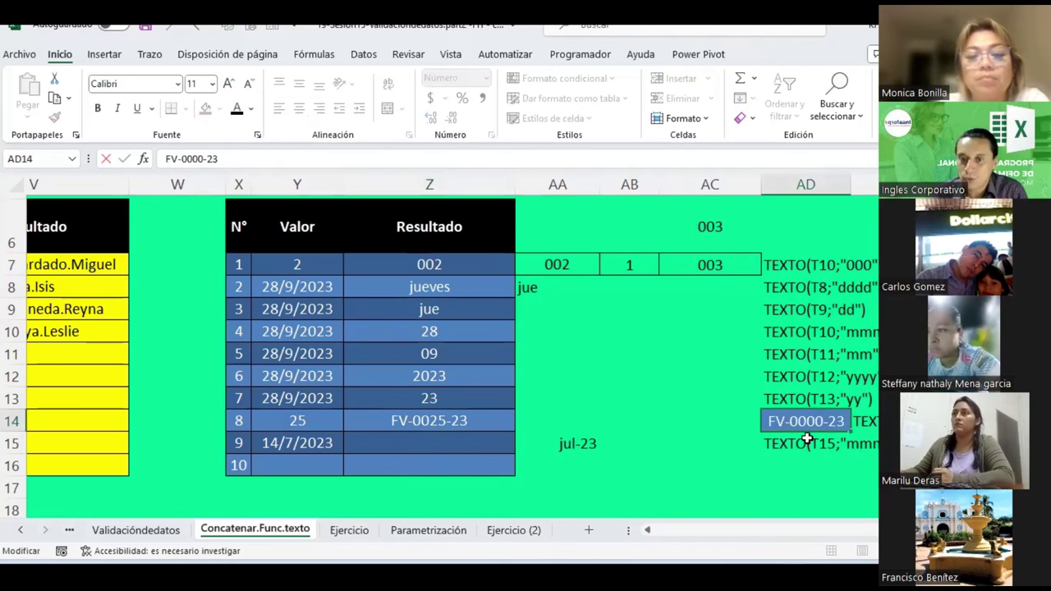
key(BackSpace)
text(V)
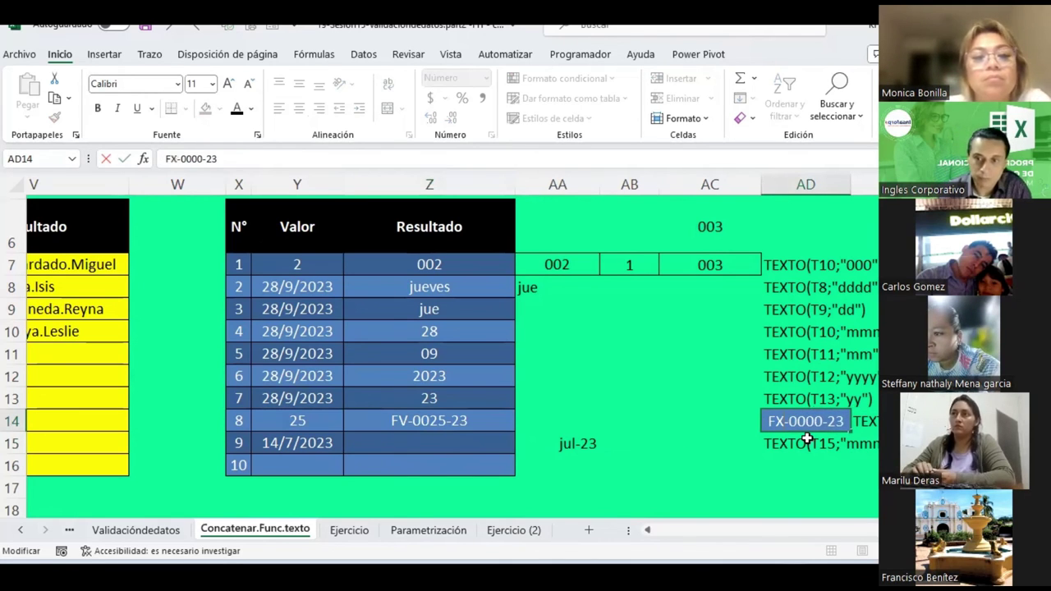
key(BackSpace)
text(C)
key(Return)
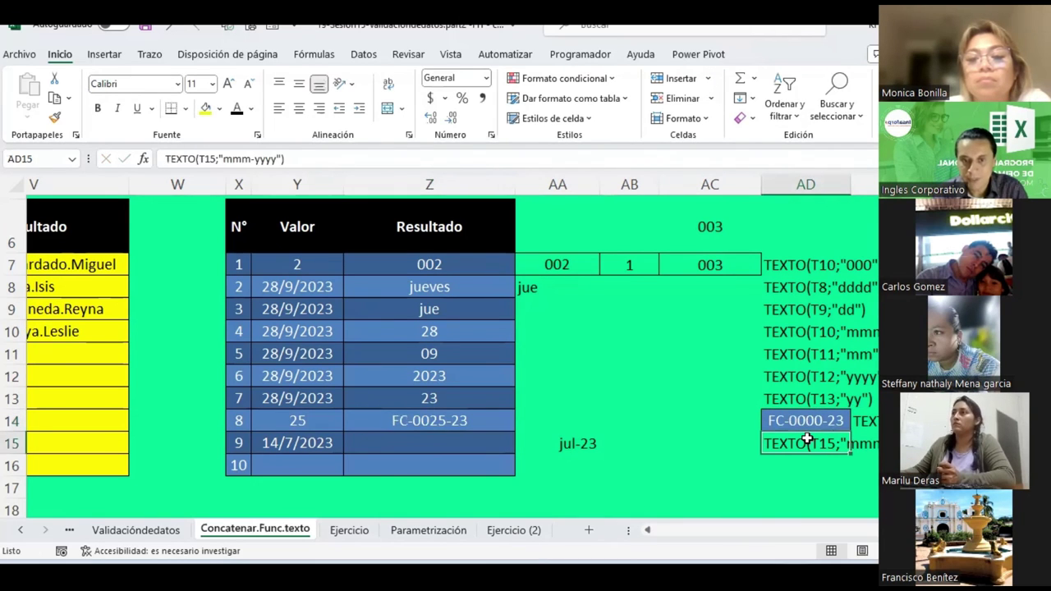
click(393, 420)
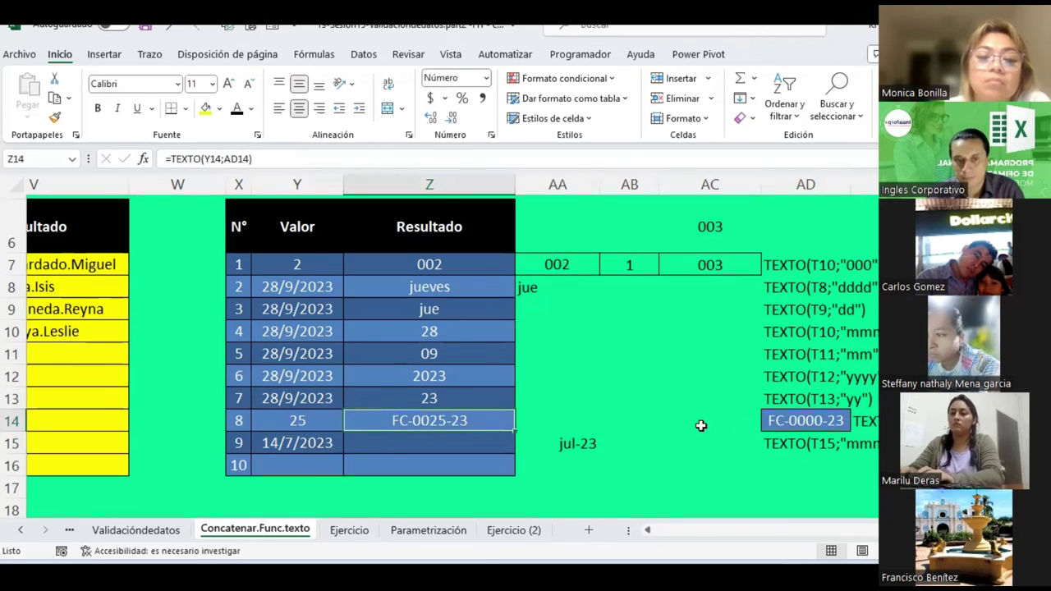
Enter =TEXTO(Y15;"MMM-YYYY") in Z15 so 14/7/2023 shows as jul-2023.
click(474, 441)
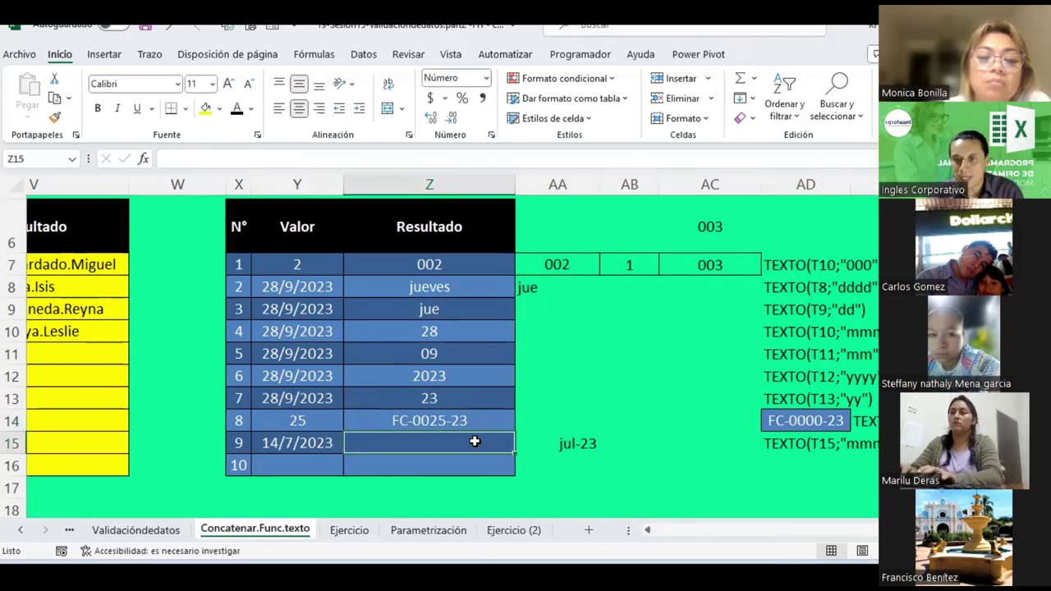
text(=TEXT)
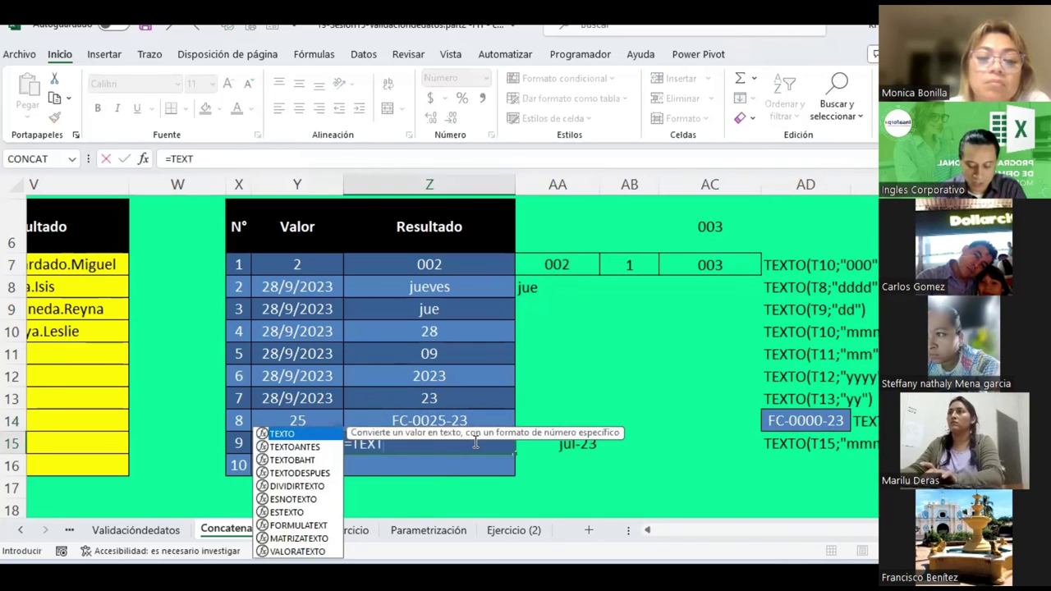
text(O()
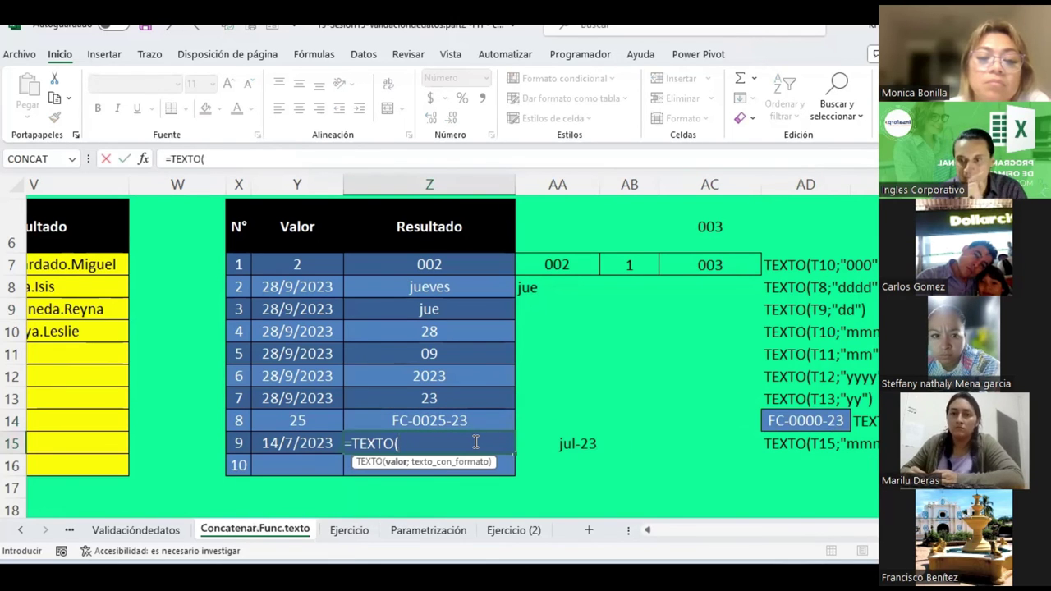
click(305, 450)
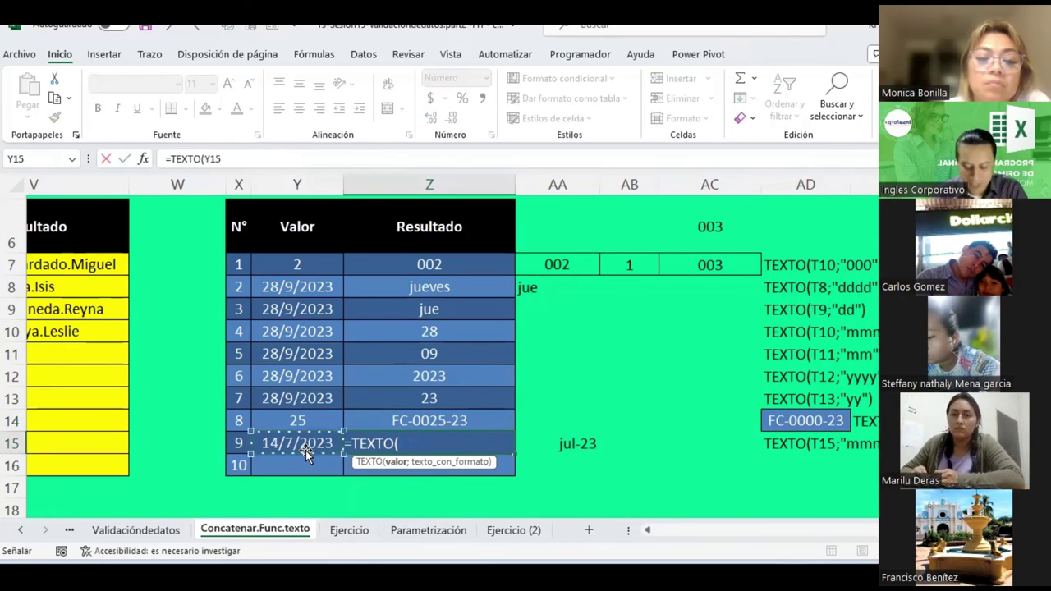
text(;")
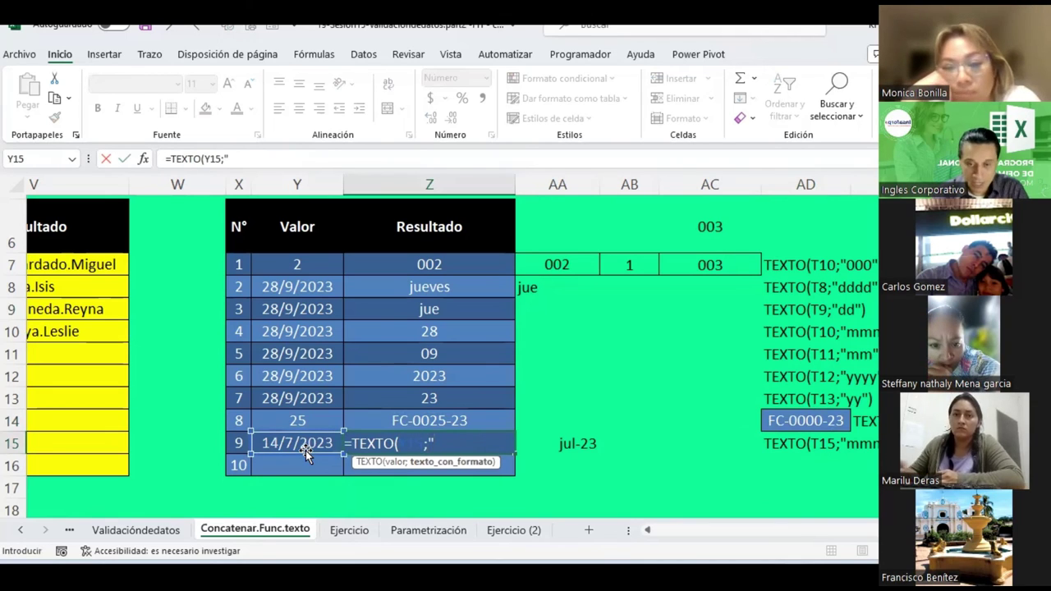
text(MMM)
text(.)
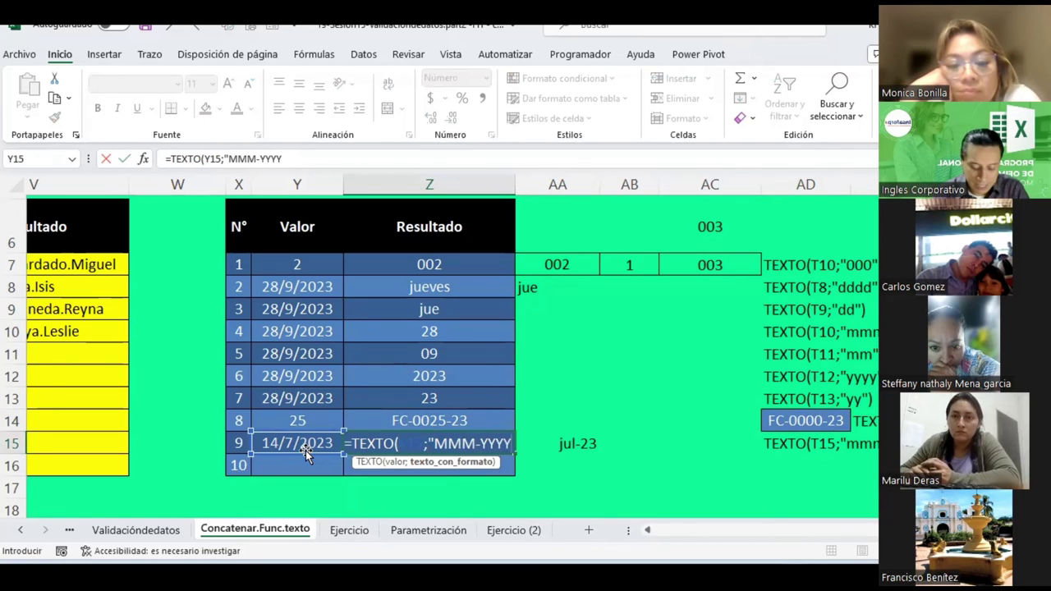
text(")
key(Return)
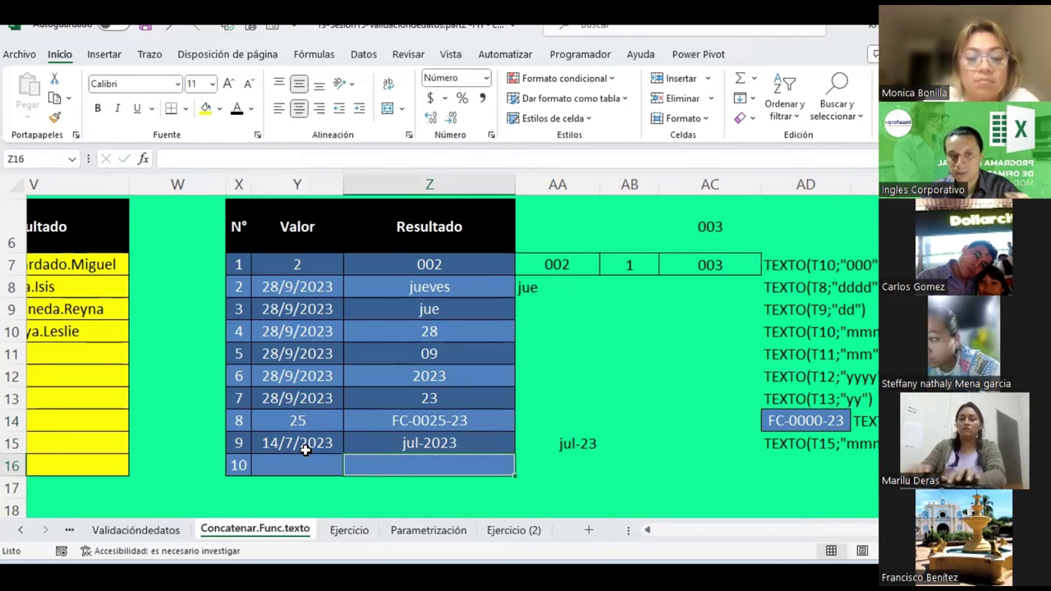
click(305, 450)
Set Y15 to +Y13 so it shows 28/9/2023 and Z15 updates to sep-2023.
text(+)
key(Up)
key(Up)
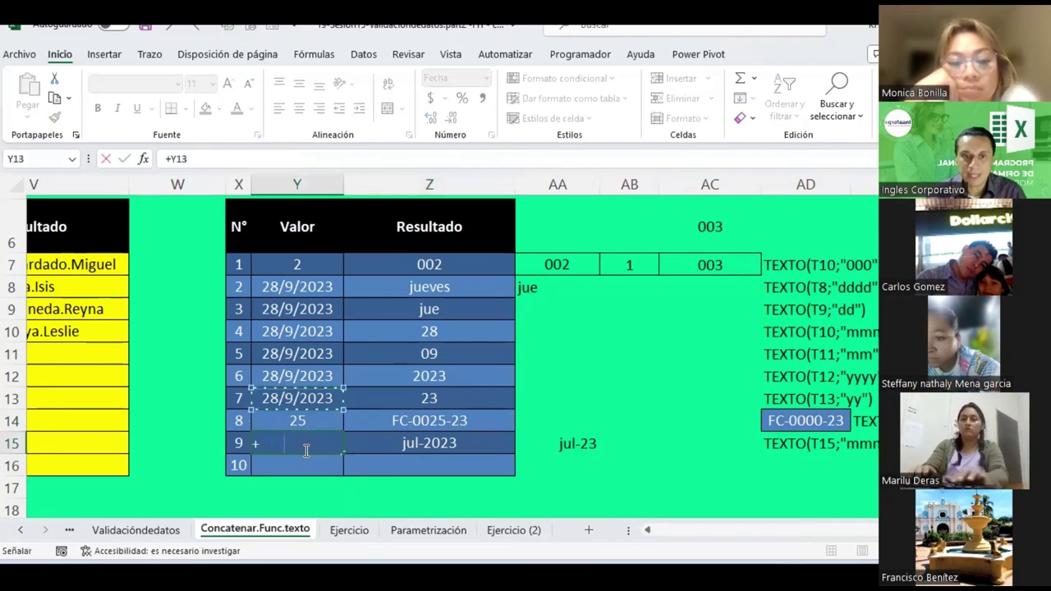
key(Return)
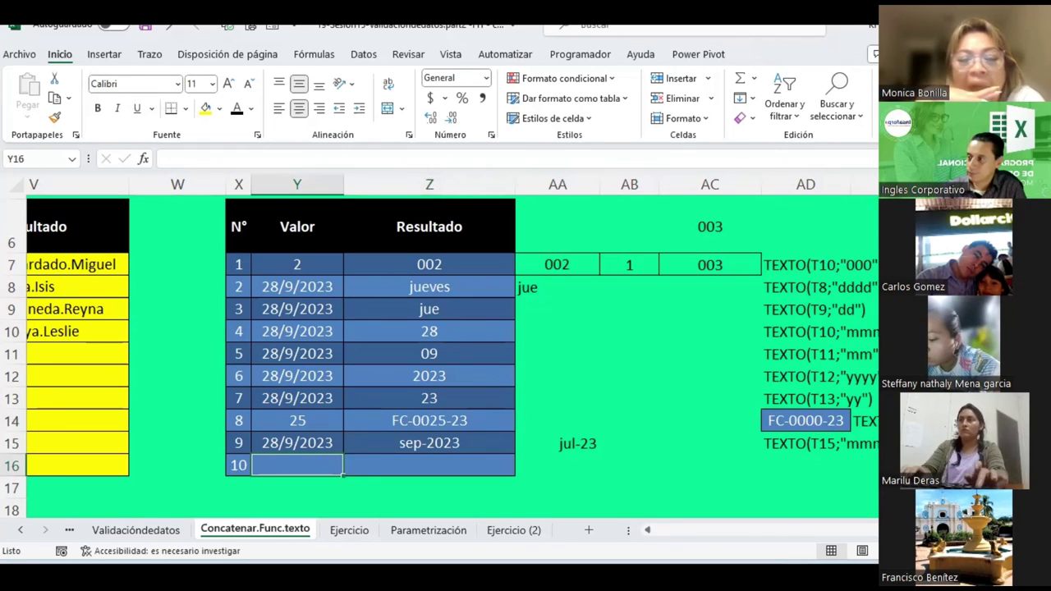
key(alt+Tab)
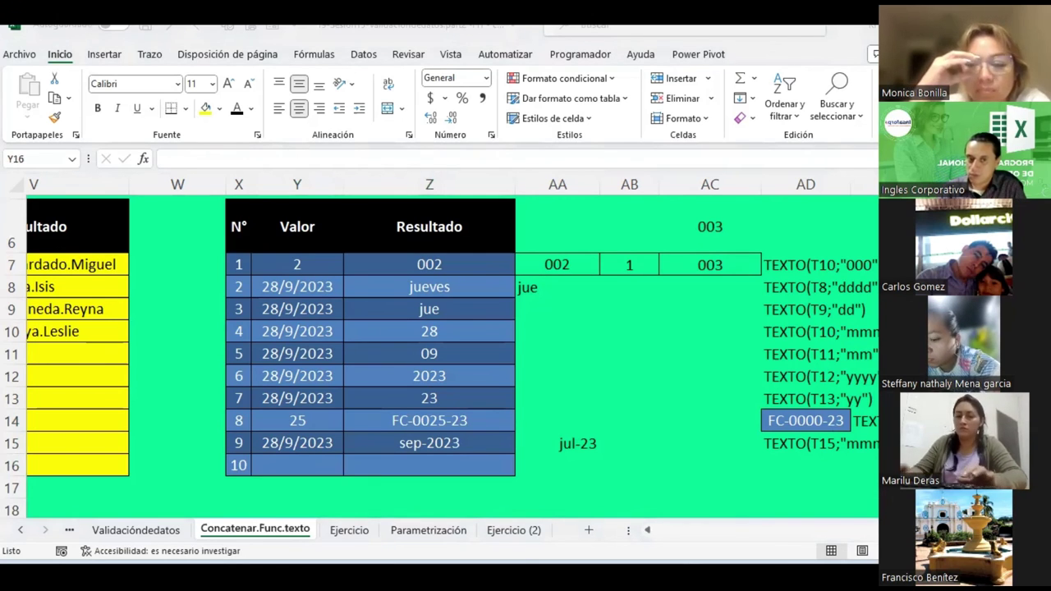
key(alt+Tab)
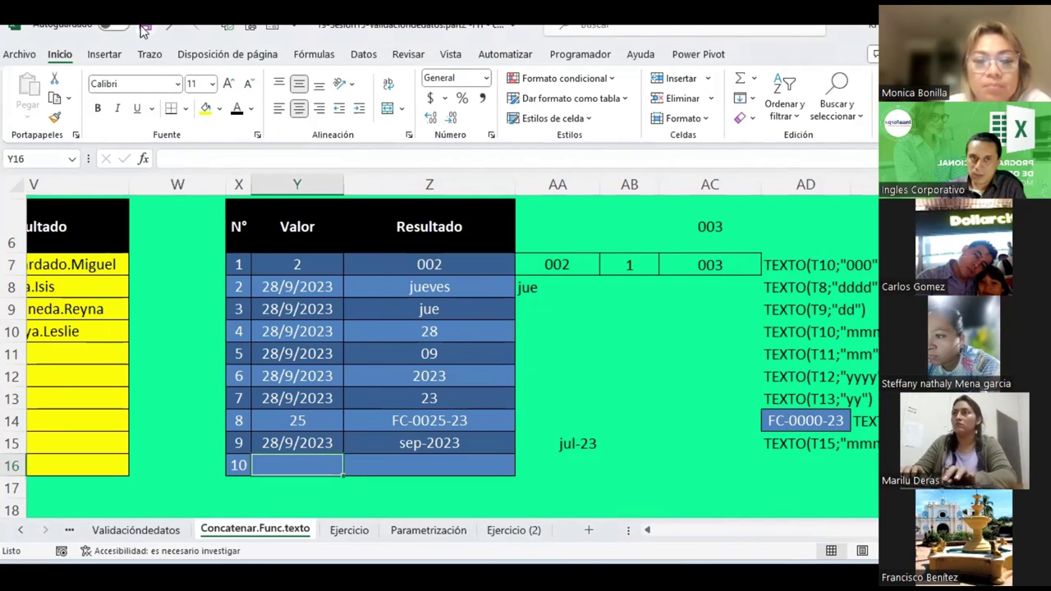
click(426, 314)
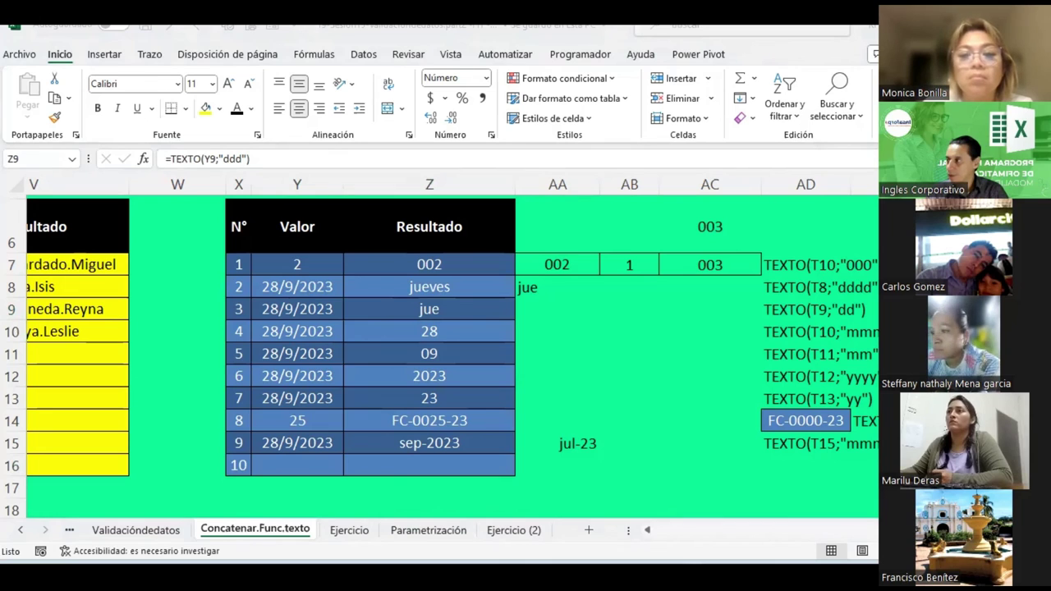
click(468, 420)
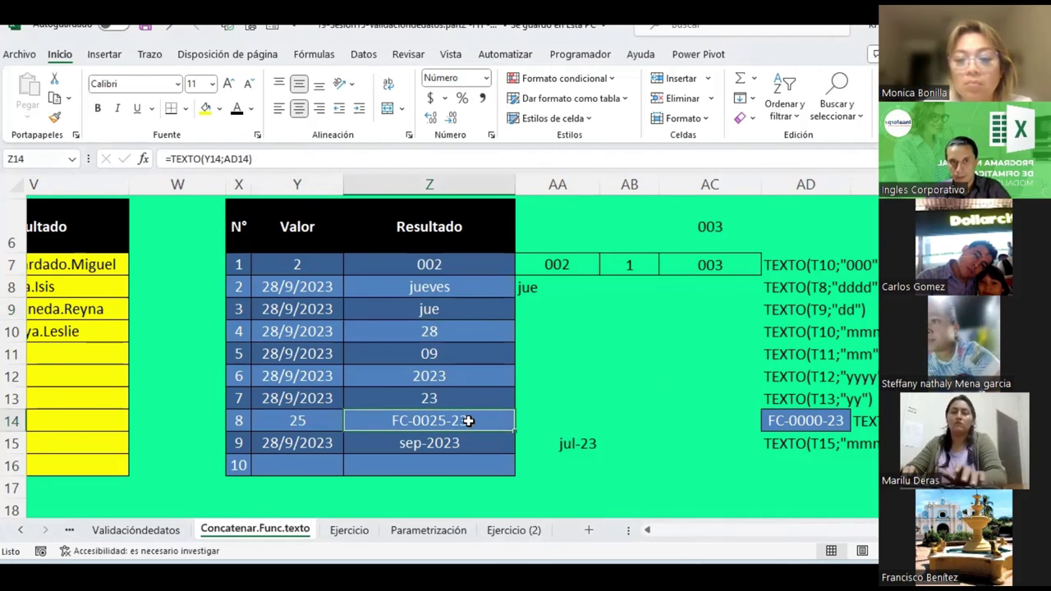
click(451, 375)
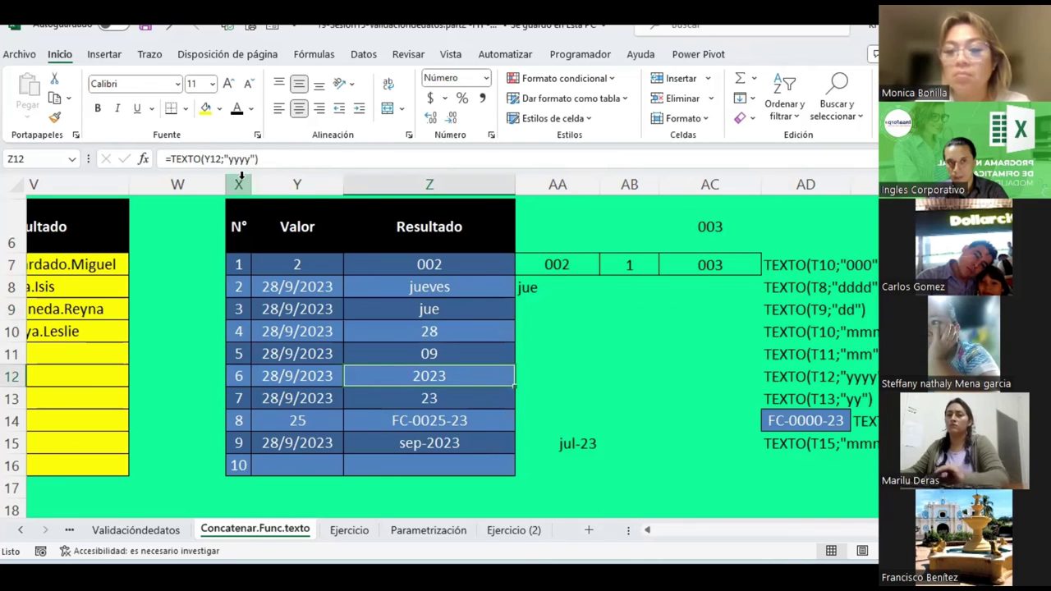
click(486, 82)
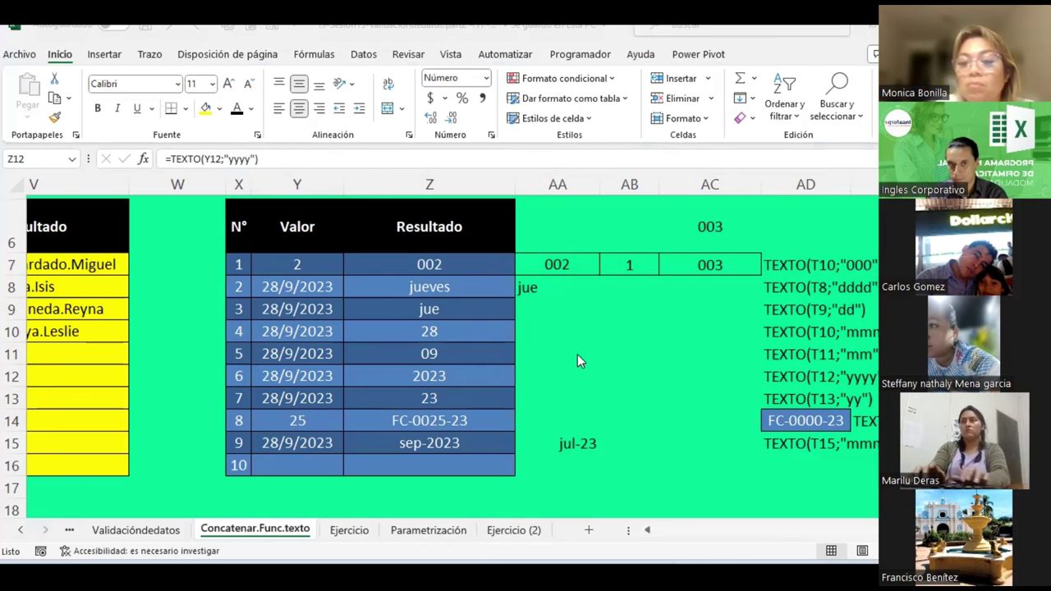
click(446, 263)
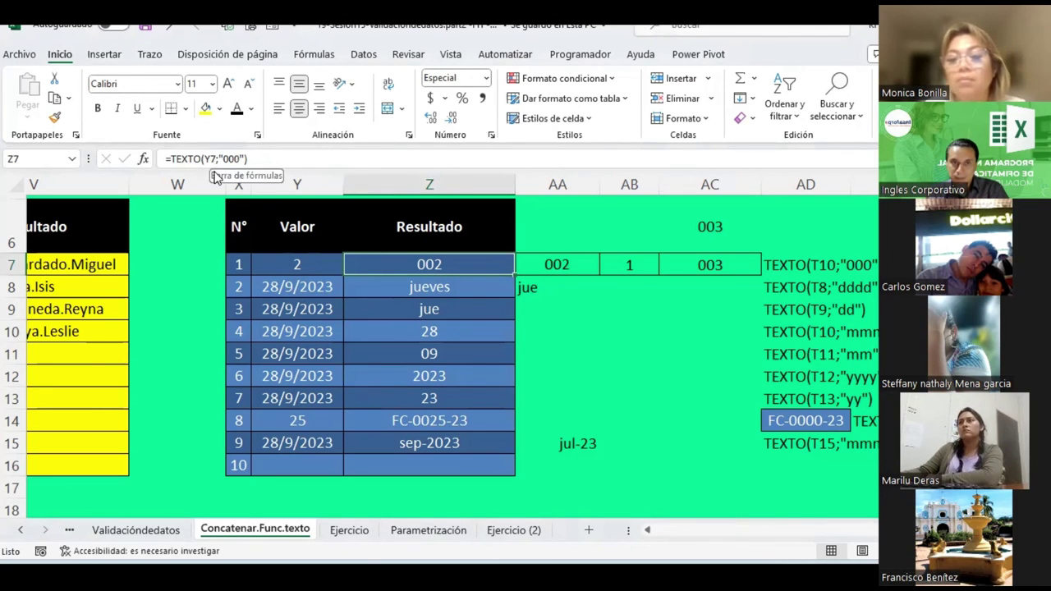
click(292, 268)
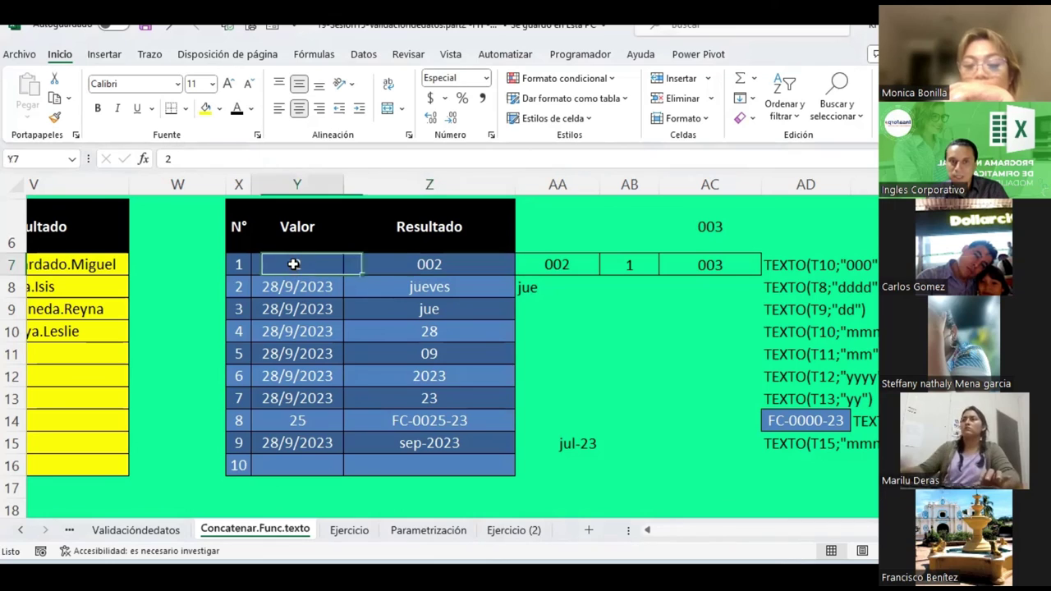